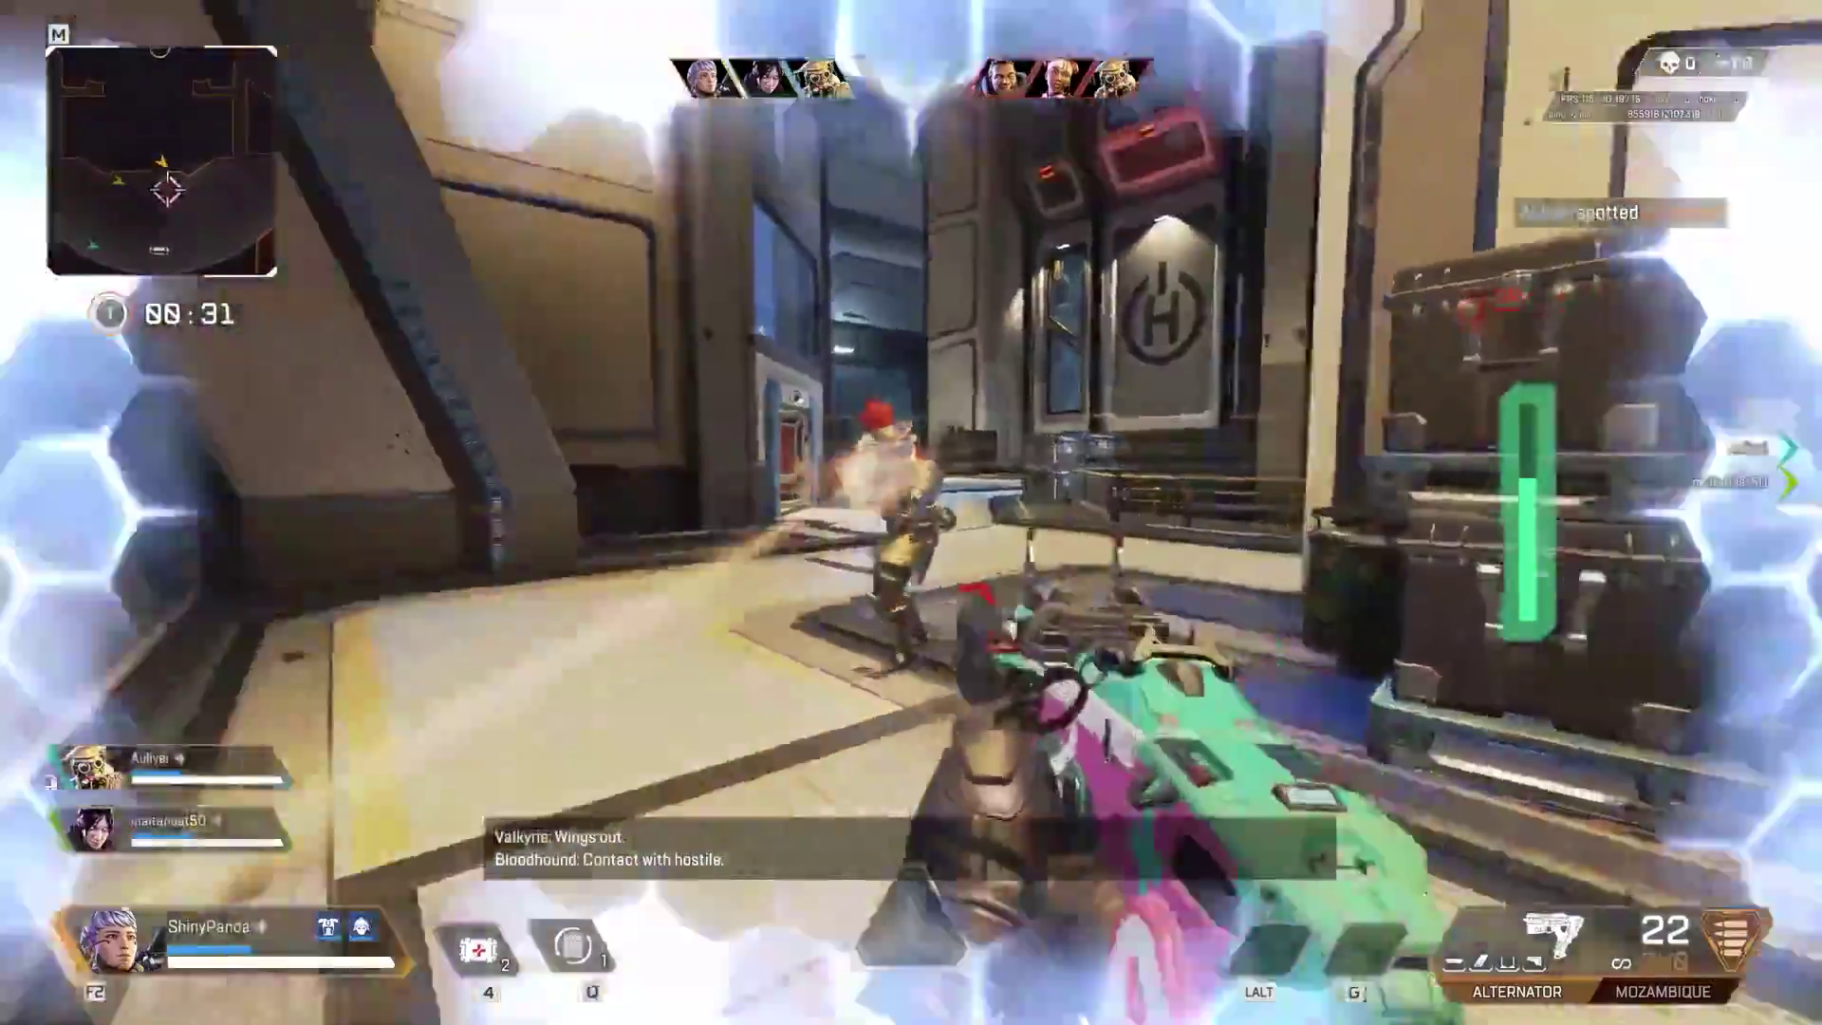
Spray the Alternator at the enemy, jetpack up, and launch Valkyrie's missile barrage.
{"action": "left_click", "coordinate": [911, 512]}
{"action": "left_click", "coordinate": [911, 513]}
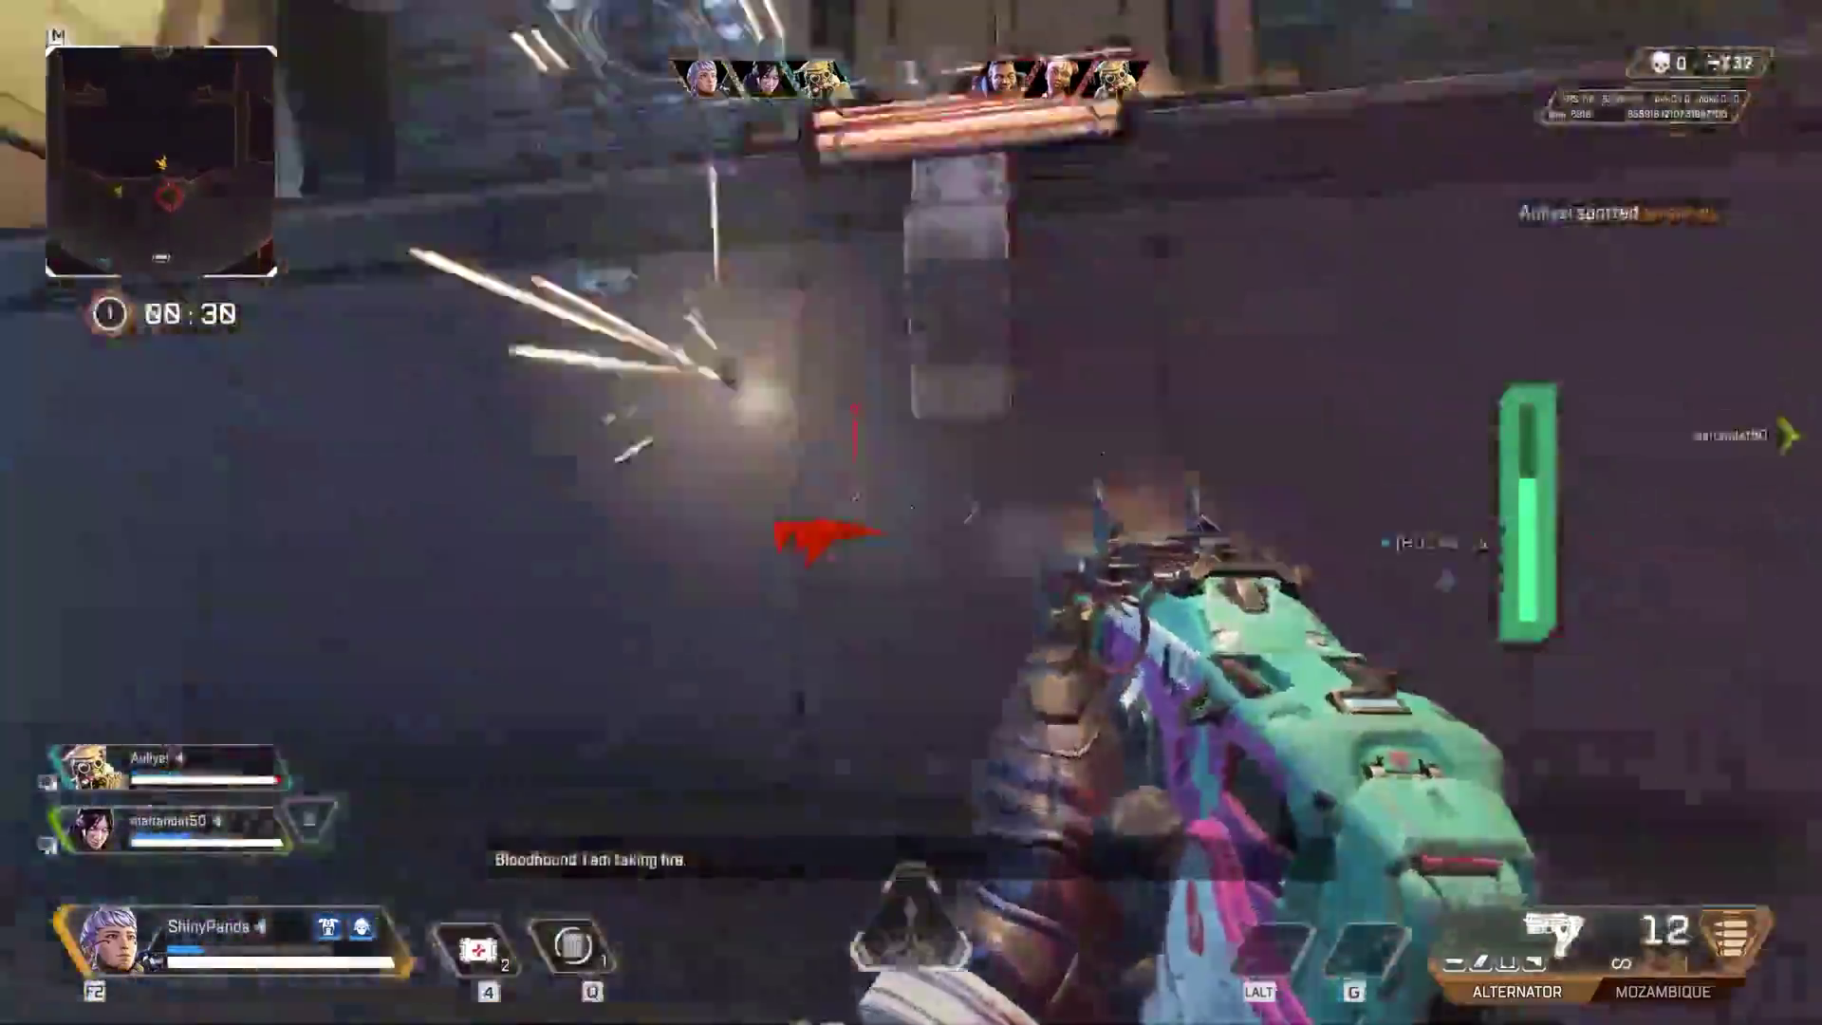
{"action": "key", "text": "space"}
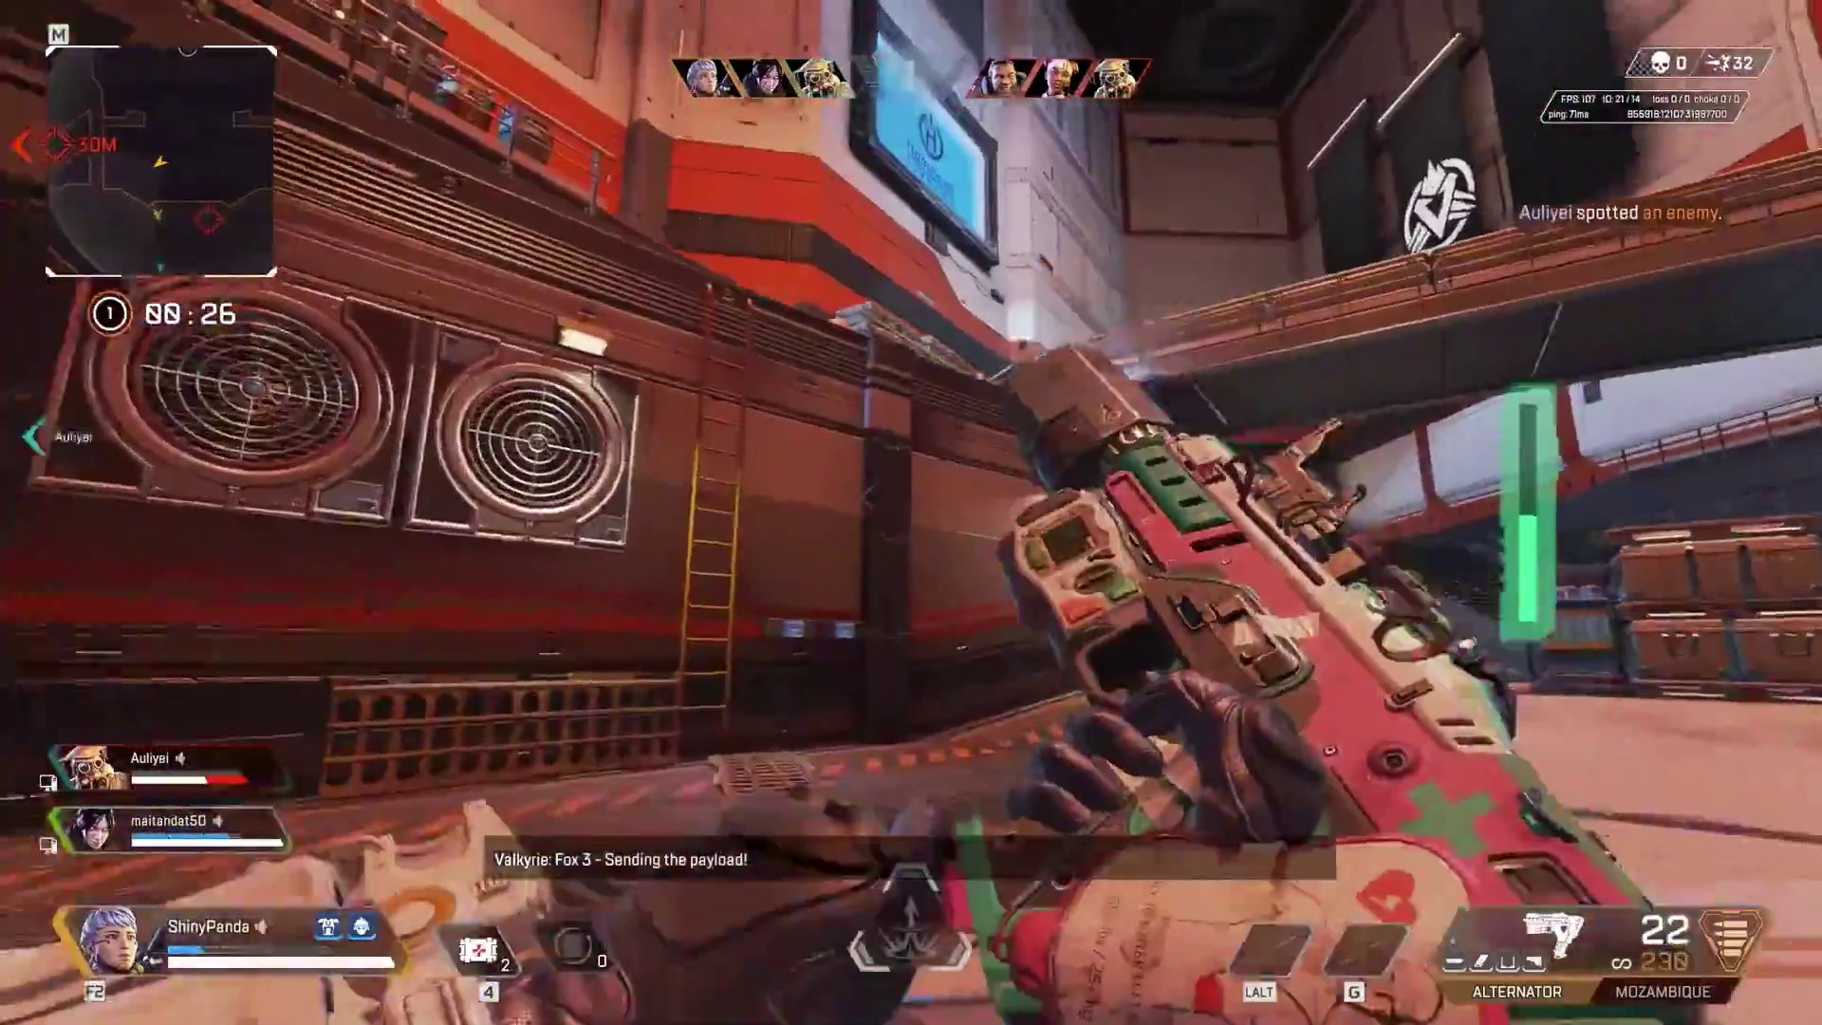
{"action": "key", "text": "space"}
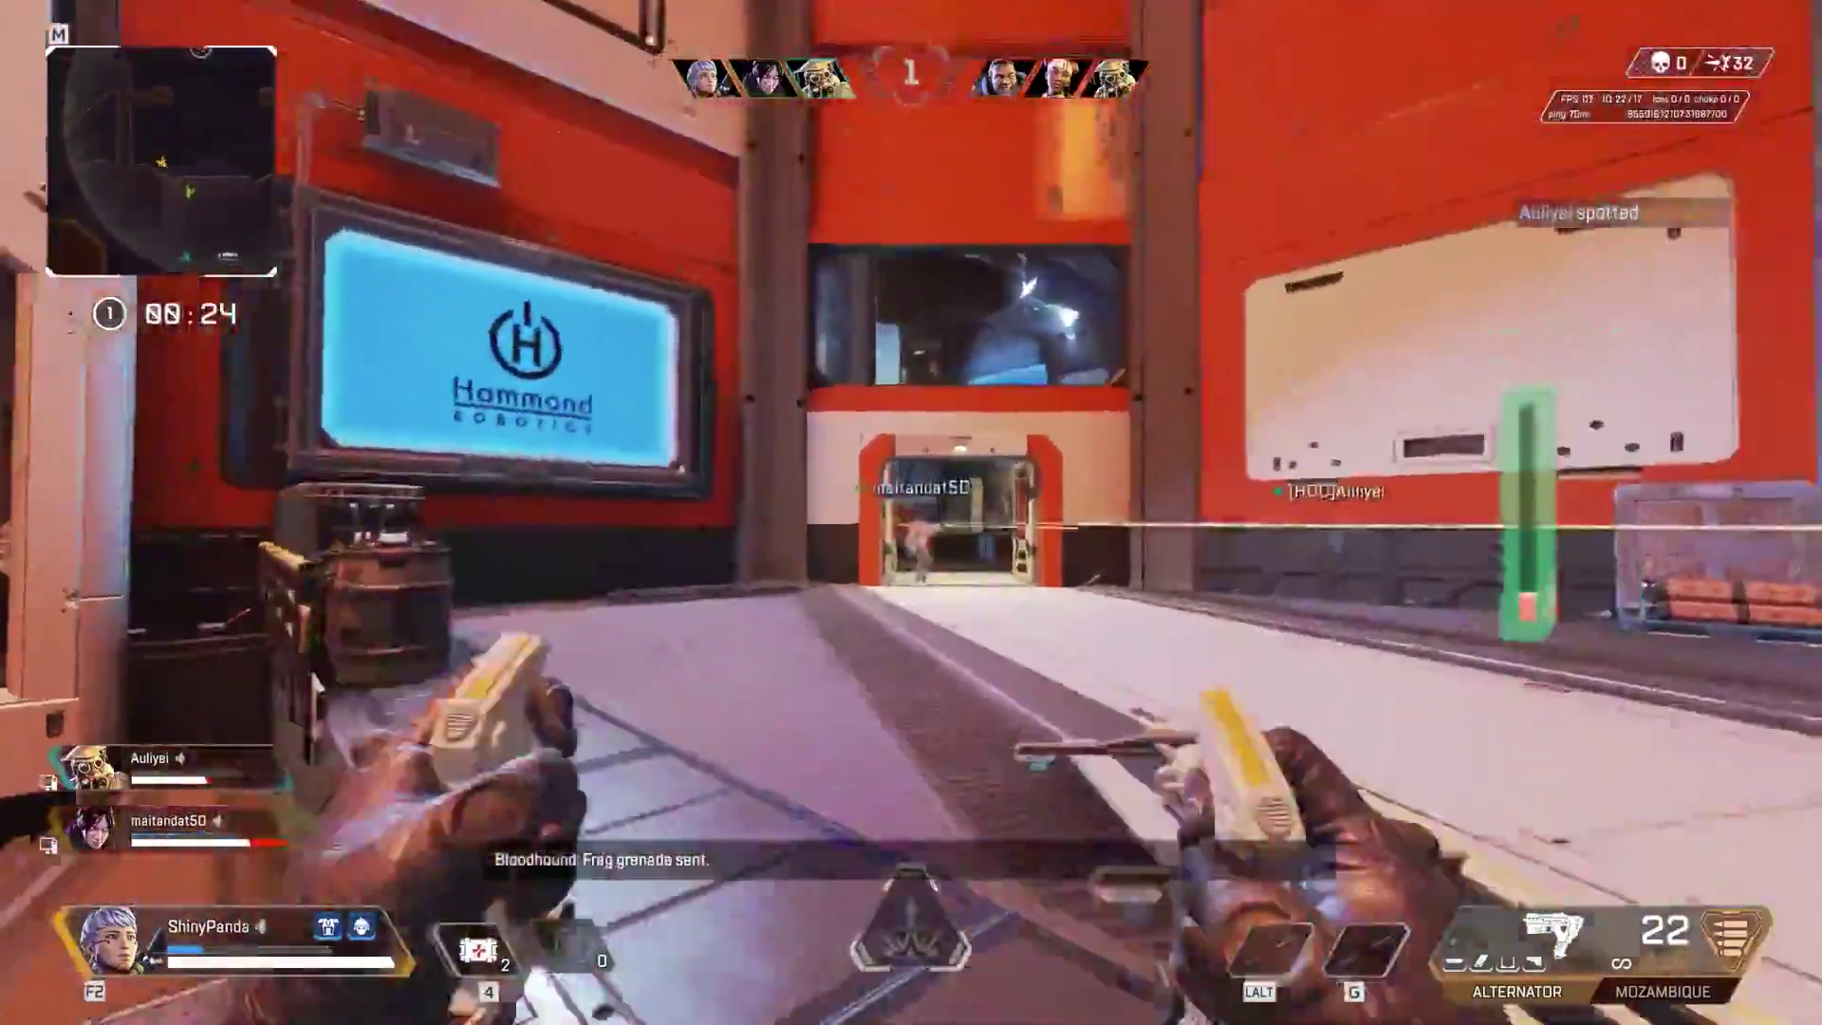
{"action": "left_click", "coordinate": [911, 512]}
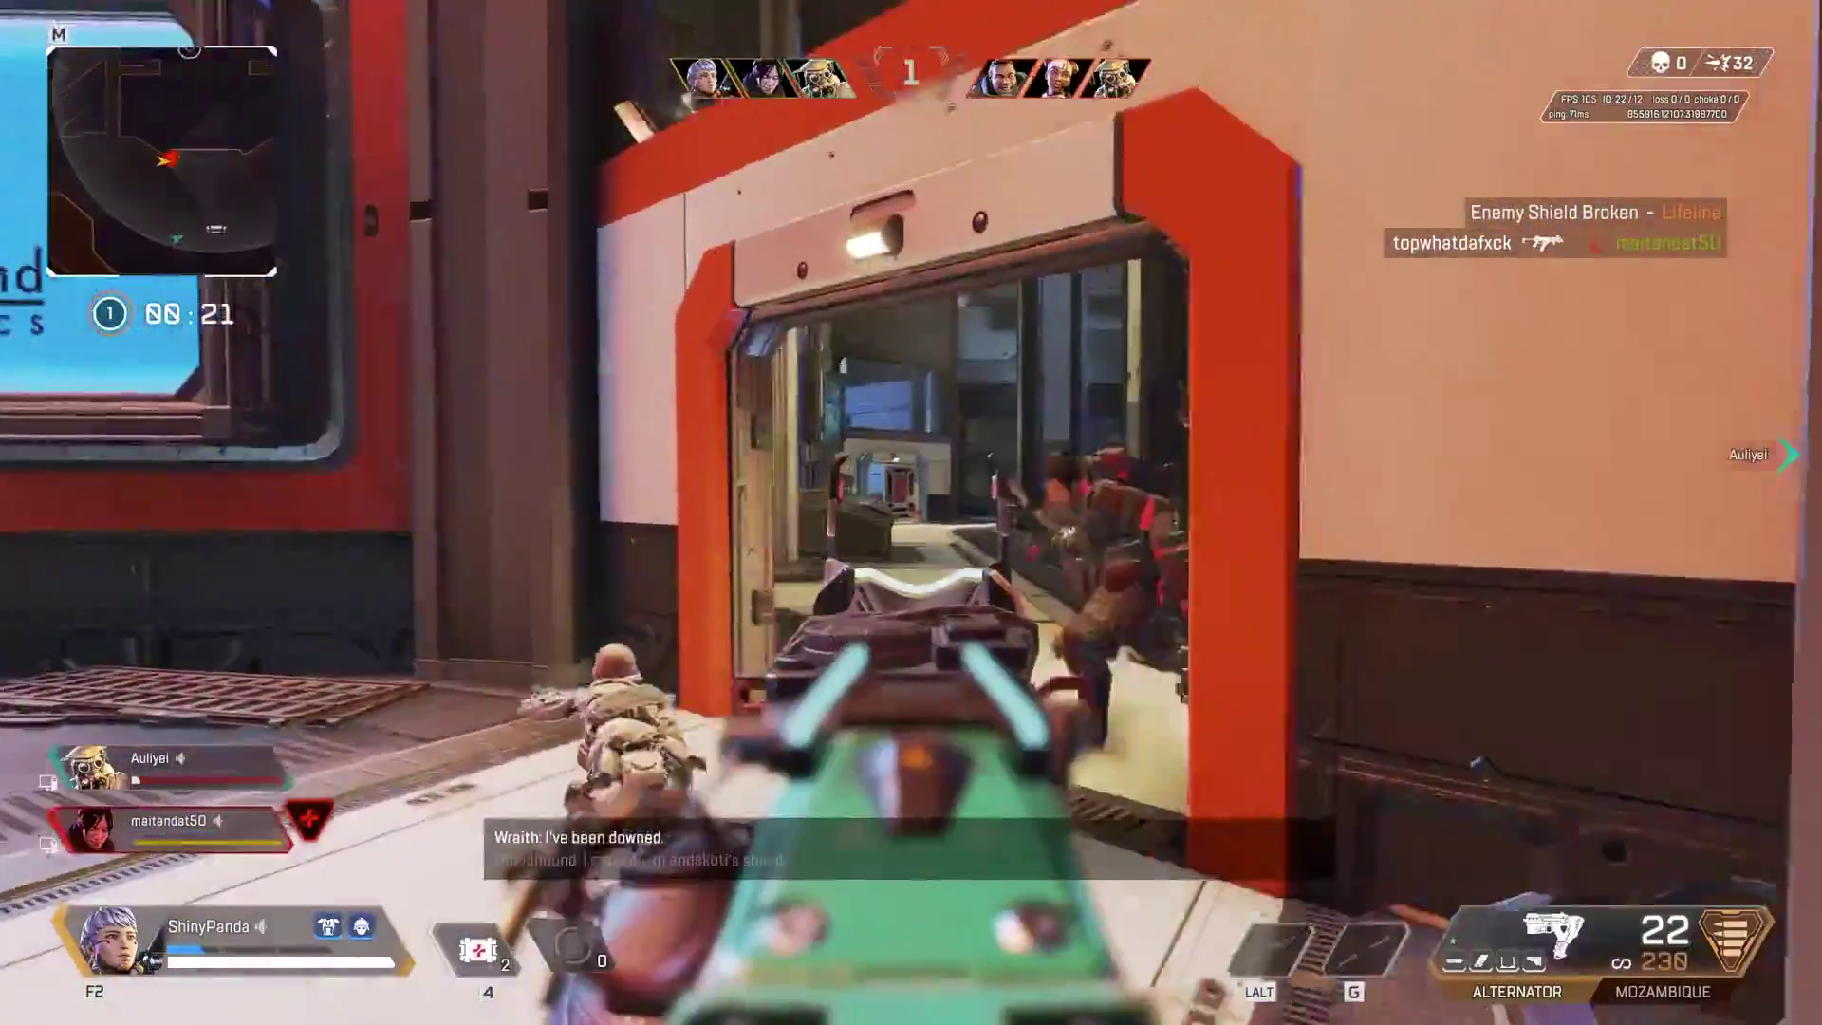
{"action": "left_click_drag", "start_coordinate": [911, 513], "coordinate": [911, 512]}
Switch to the Mozambique, knock the enemy down, reload, and start a shield cell.
{"action": "key", "text": "2"}
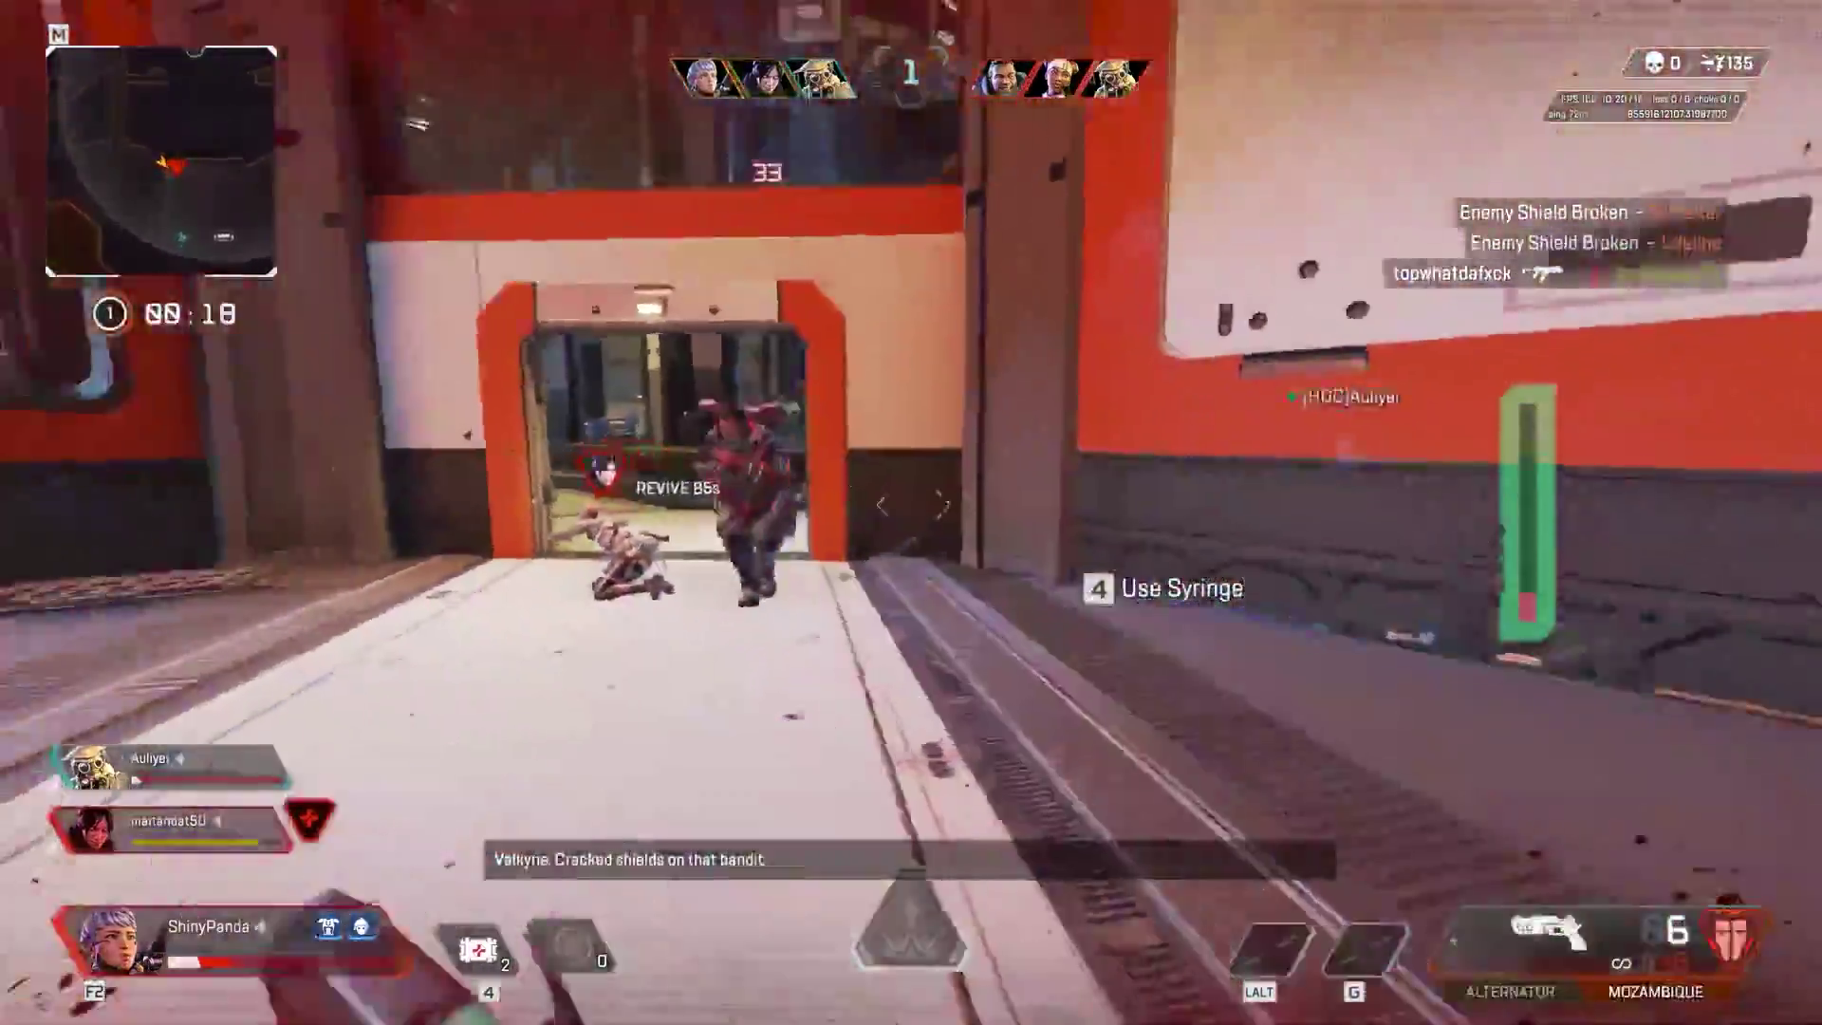
{"action": "left_click", "coordinate": [911, 512]}
{"action": "left_click", "coordinate": [910, 513]}
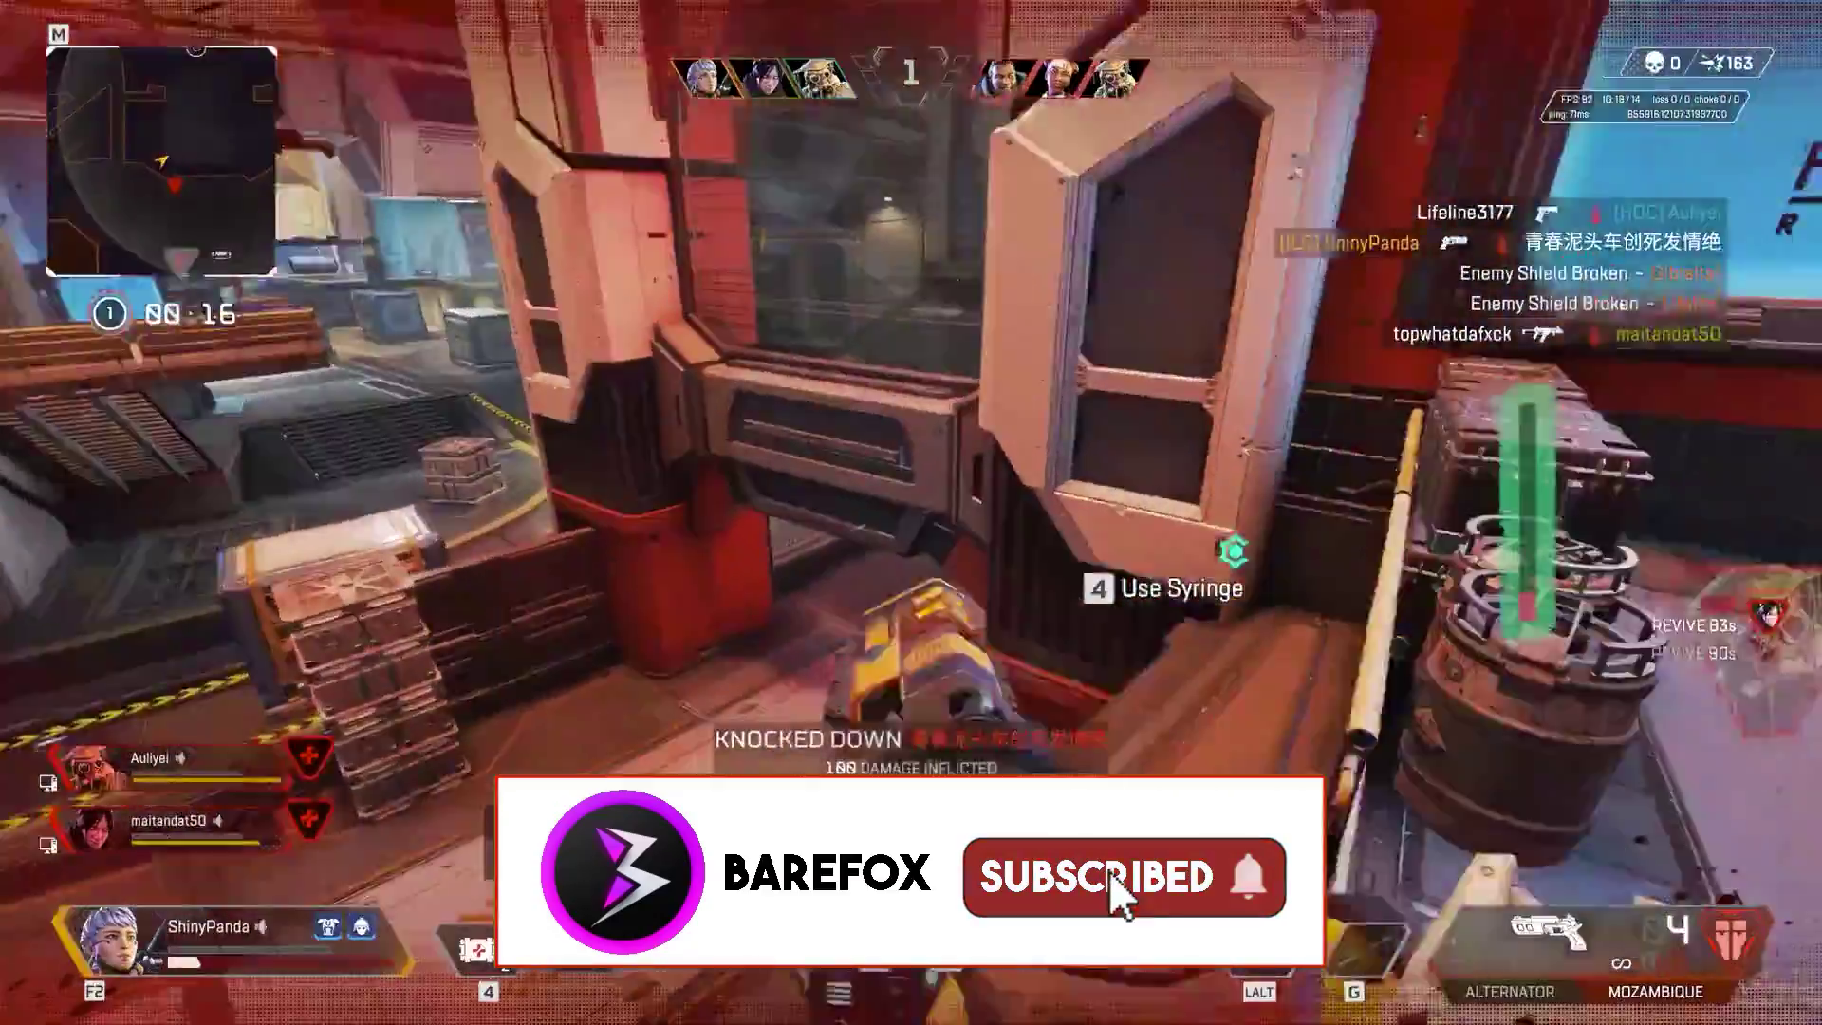
{"action": "key", "text": "Tab"}
{"action": "key", "text": "Tab"}
{"action": "key", "text": "r"}
{"action": "key", "text": "4"}
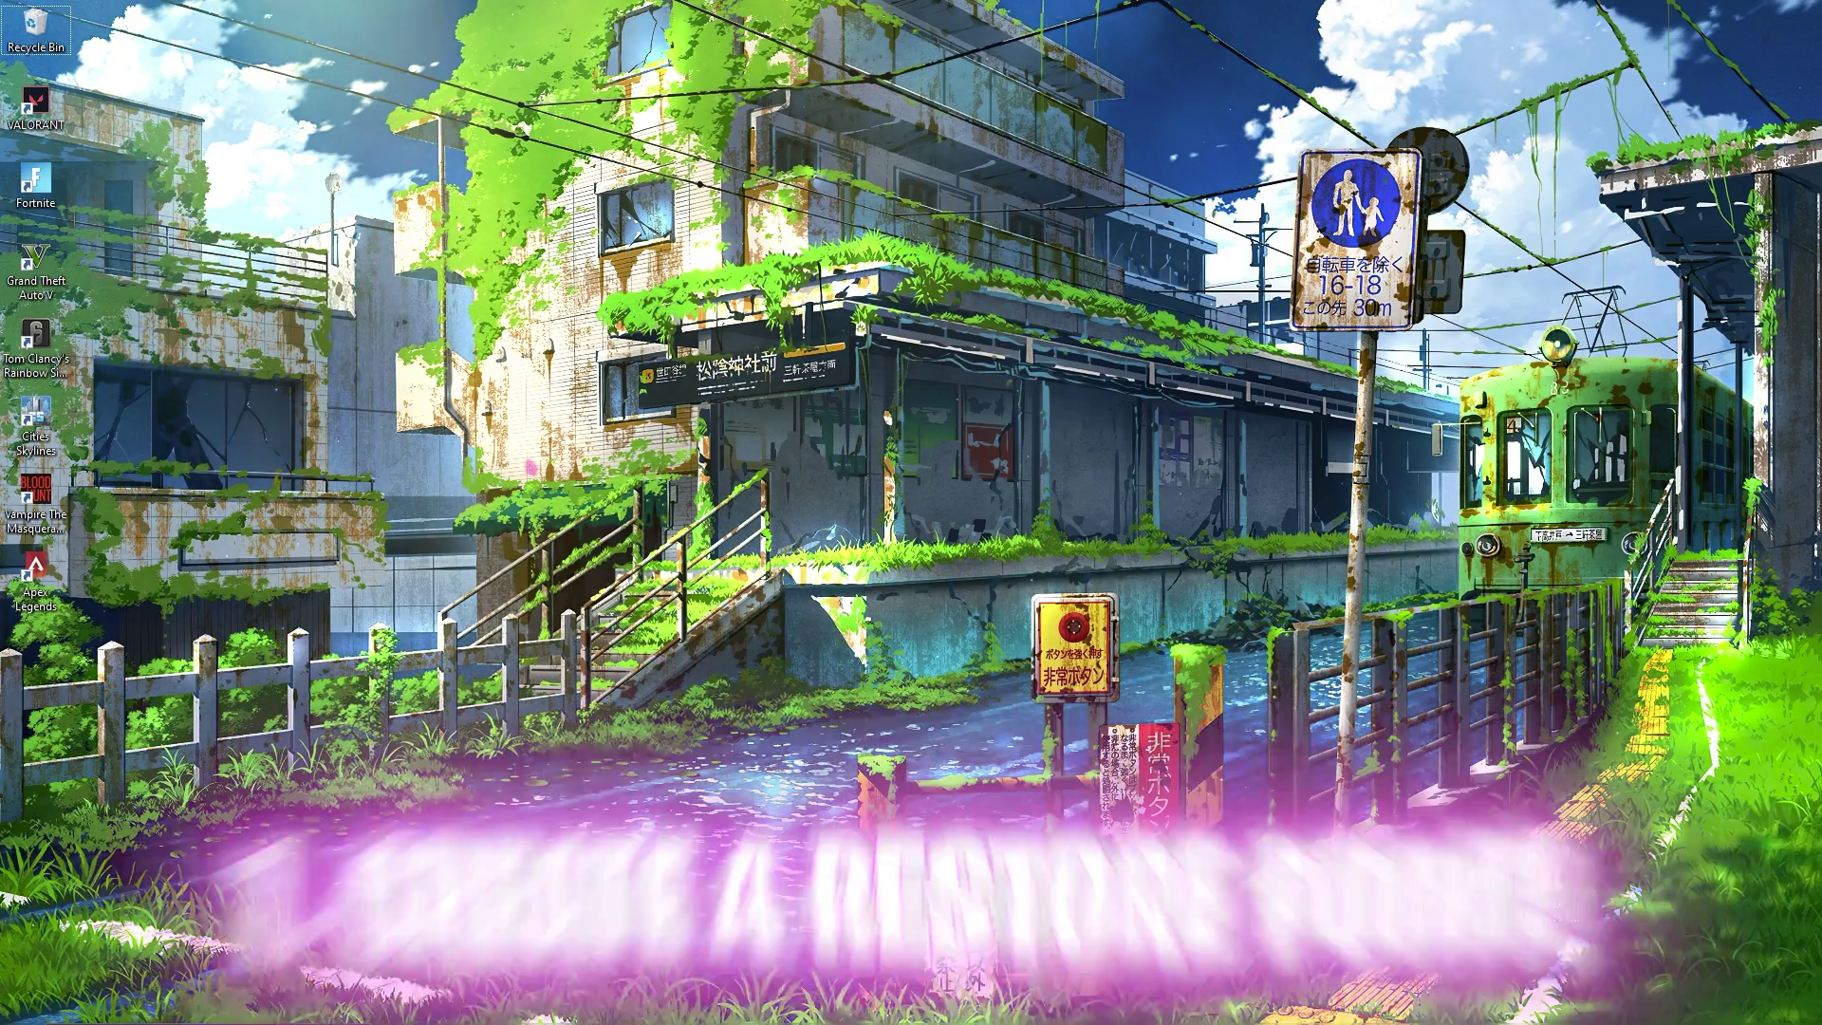
Create a restore point named 'Apex' for Local Disk (C:), then close System Properties.
{"action": "key", "text": "super"}
{"action": "type", "text": "create a restore point"}
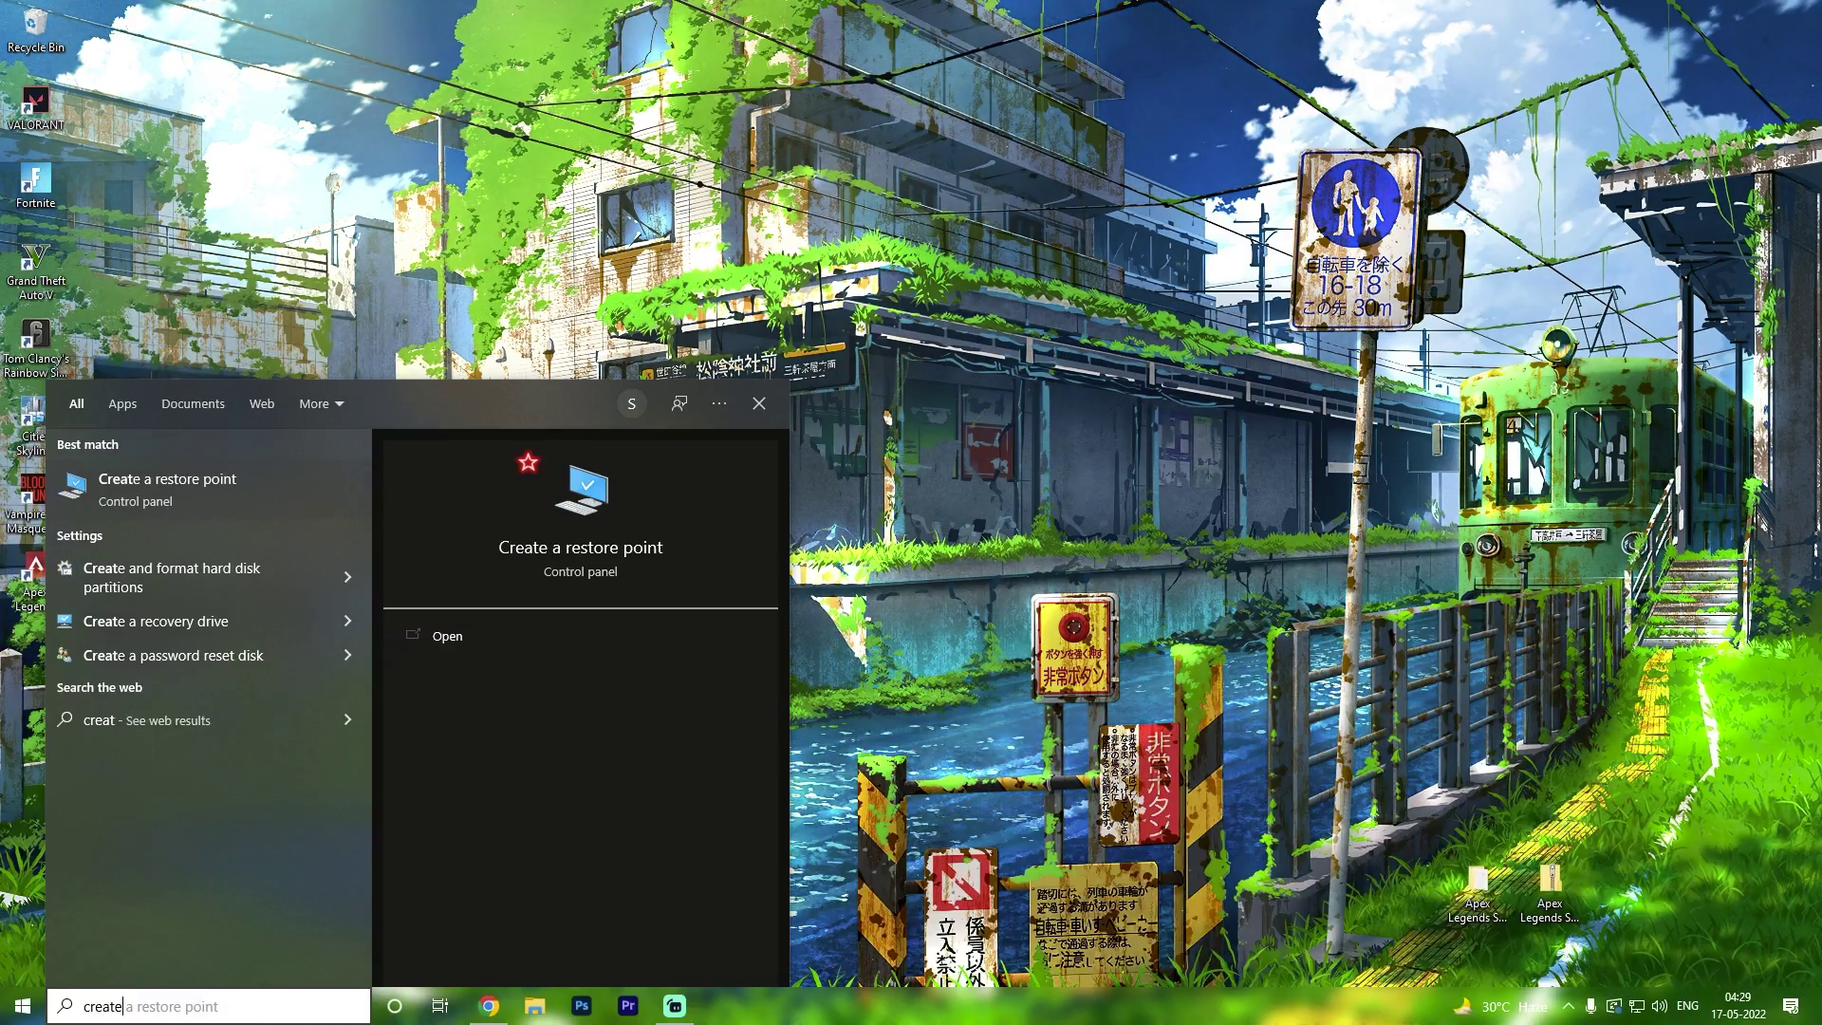
{"action": "key", "text": "Return"}
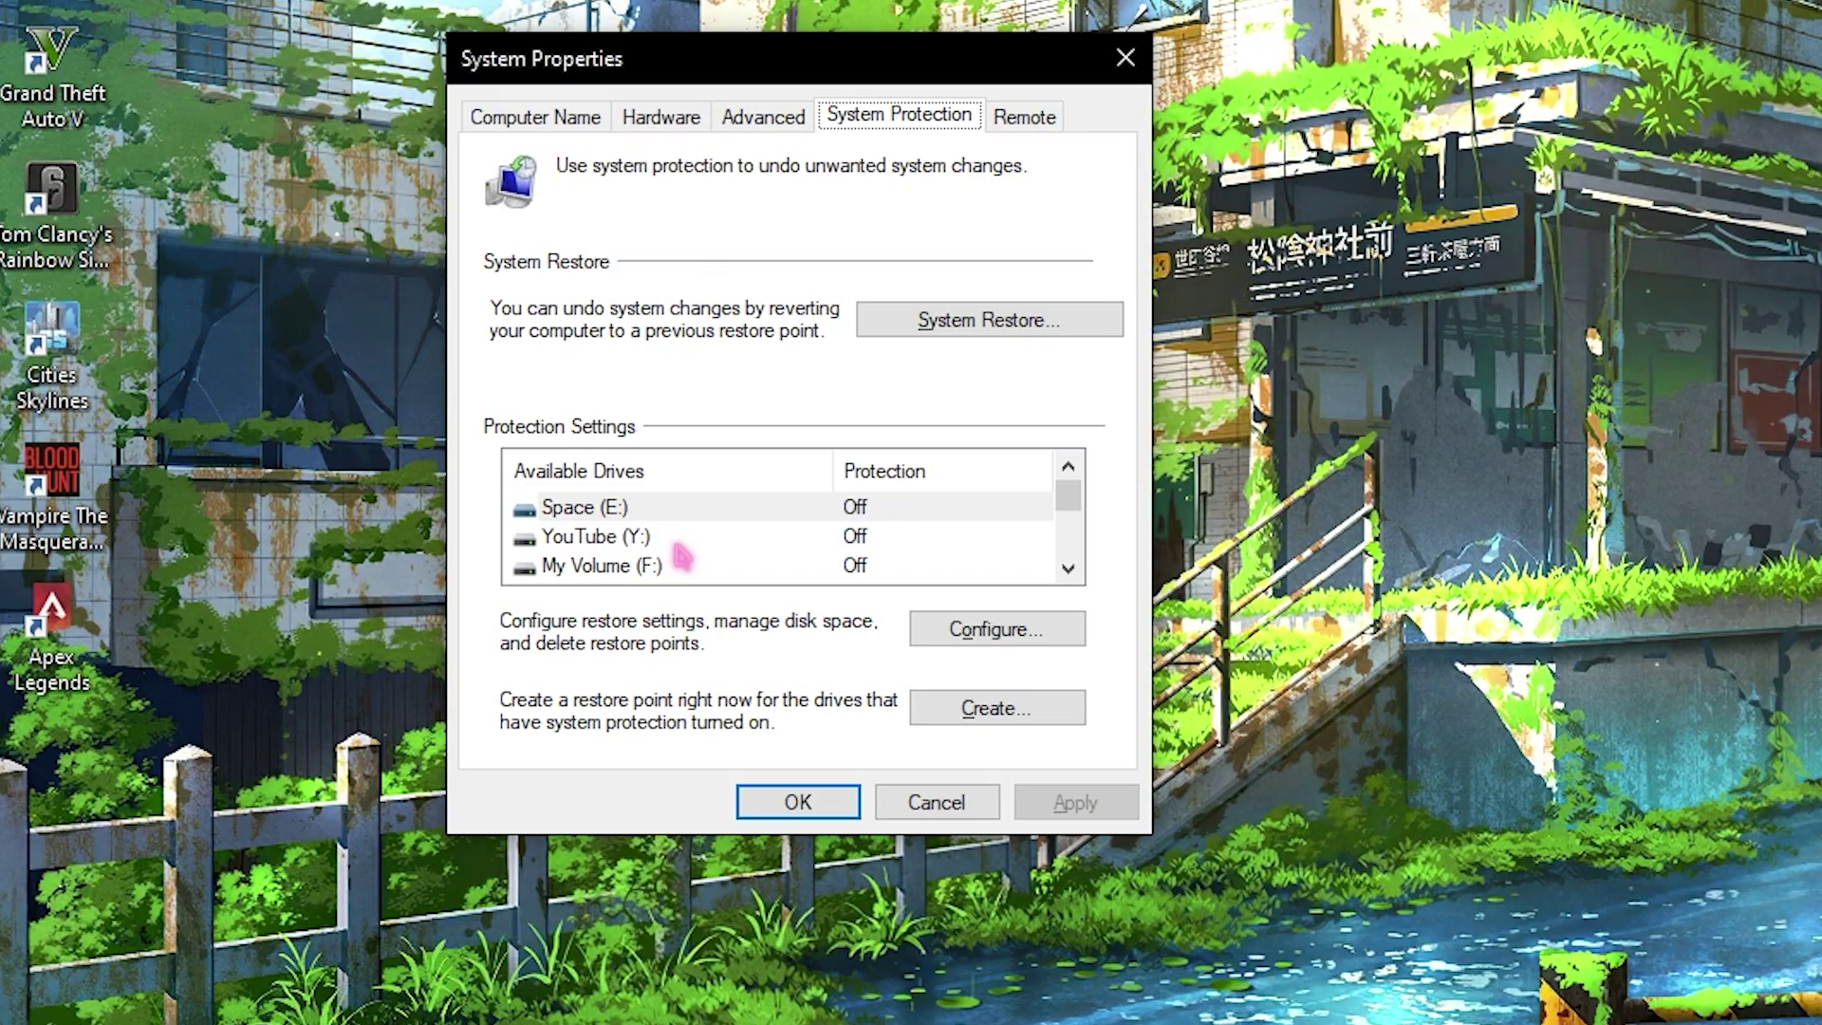
{"action": "scroll", "coordinate": [664, 565], "scroll_direction": "down", "scroll_amount": 1}
{"action": "left_click", "coordinate": [617, 539]}
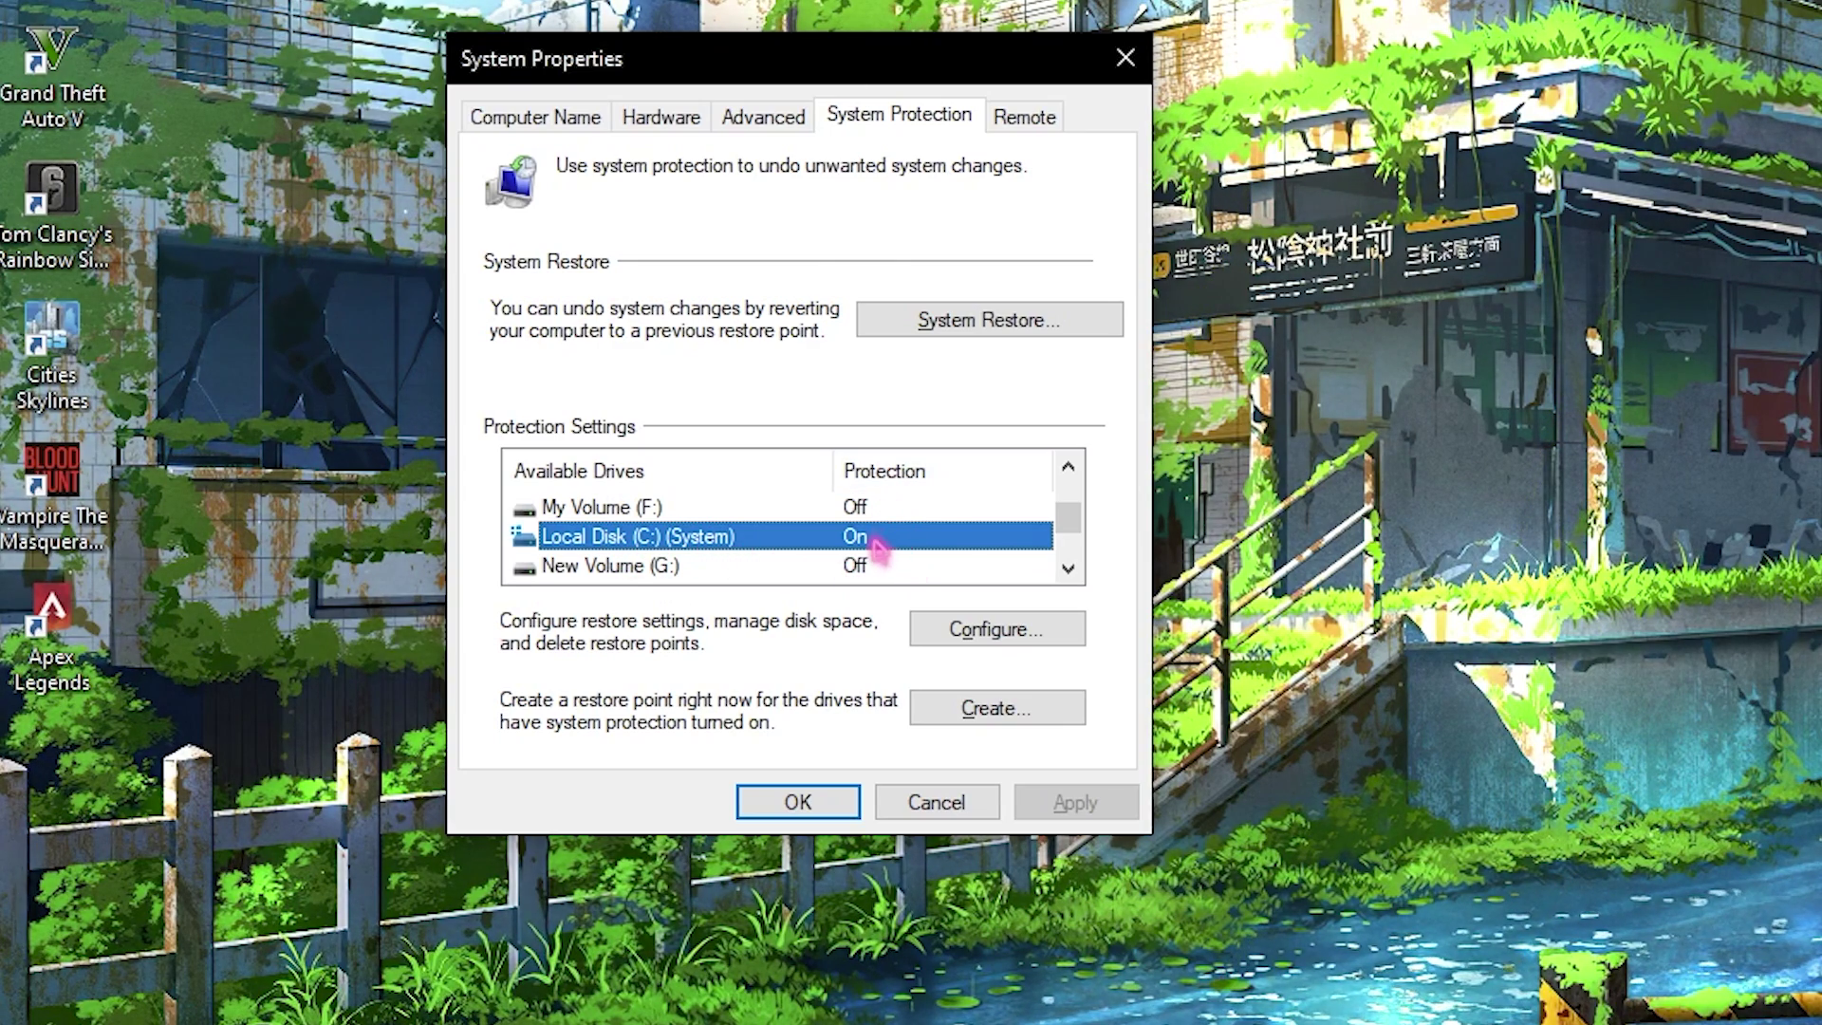
{"action": "left_click", "coordinate": [980, 707]}
{"action": "type", "text": "Apex"}
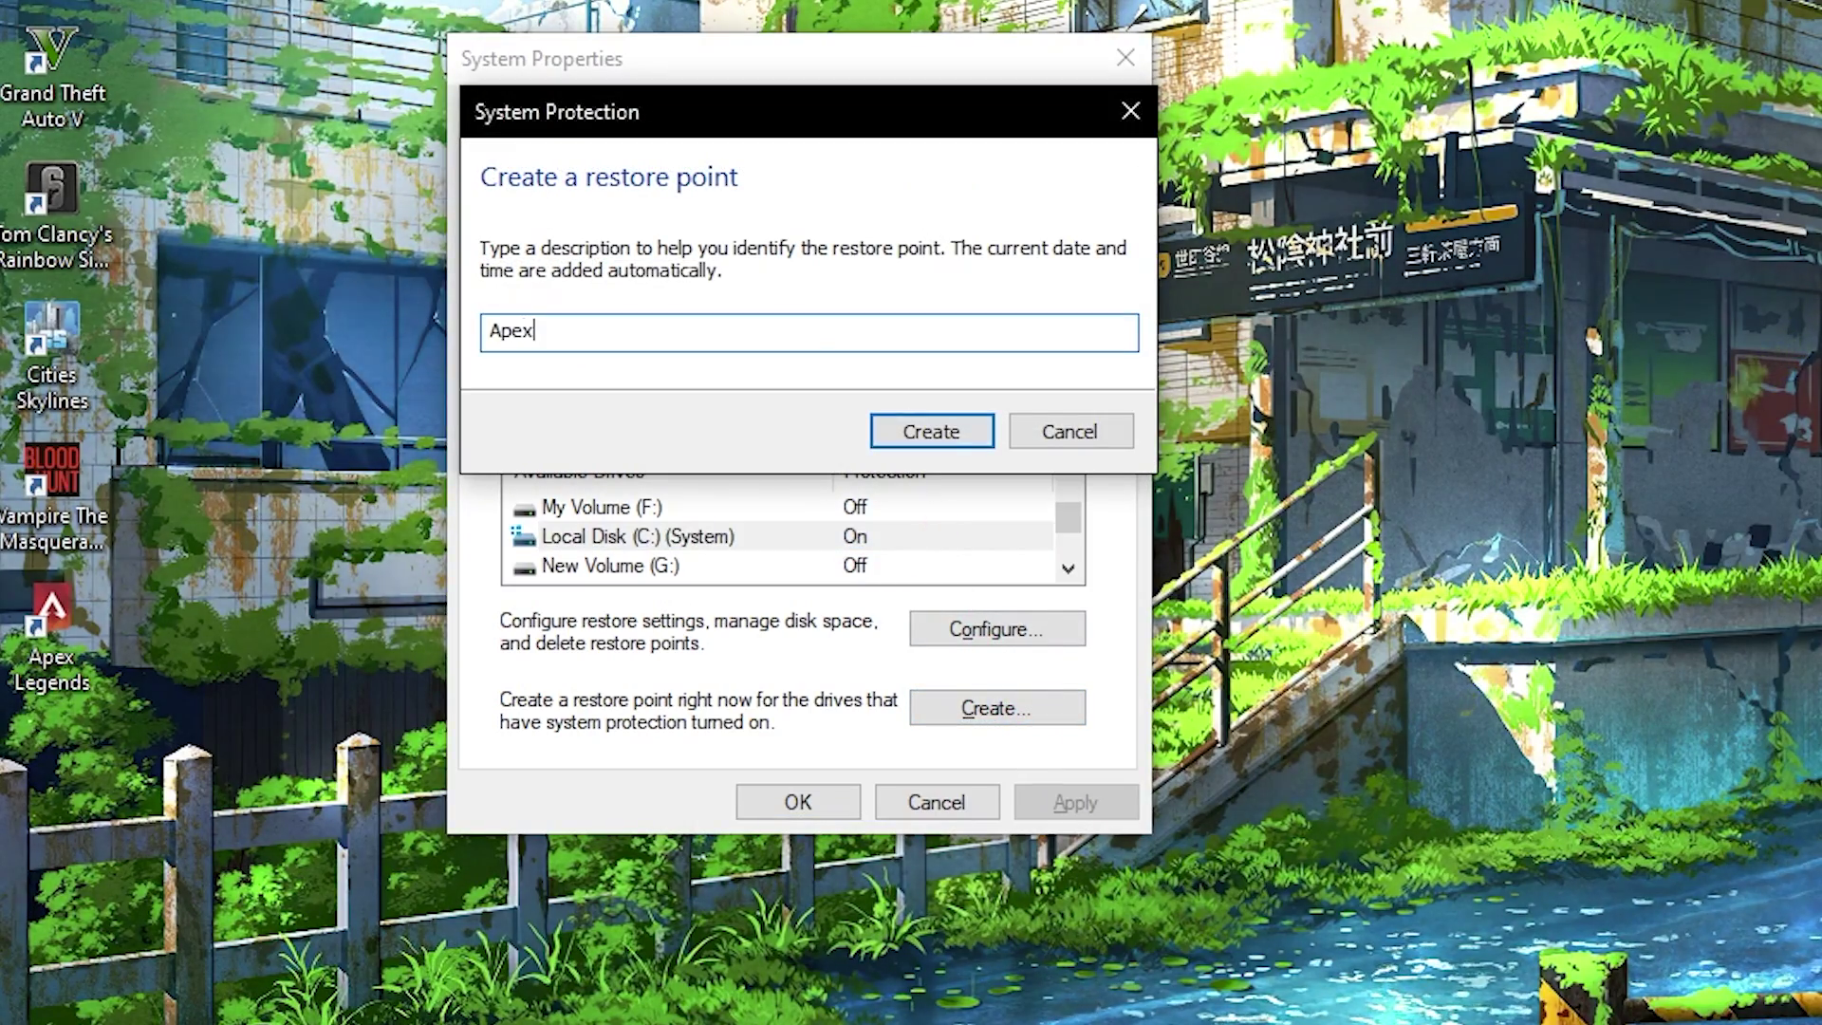
{"action": "left_click", "coordinate": [915, 442]}
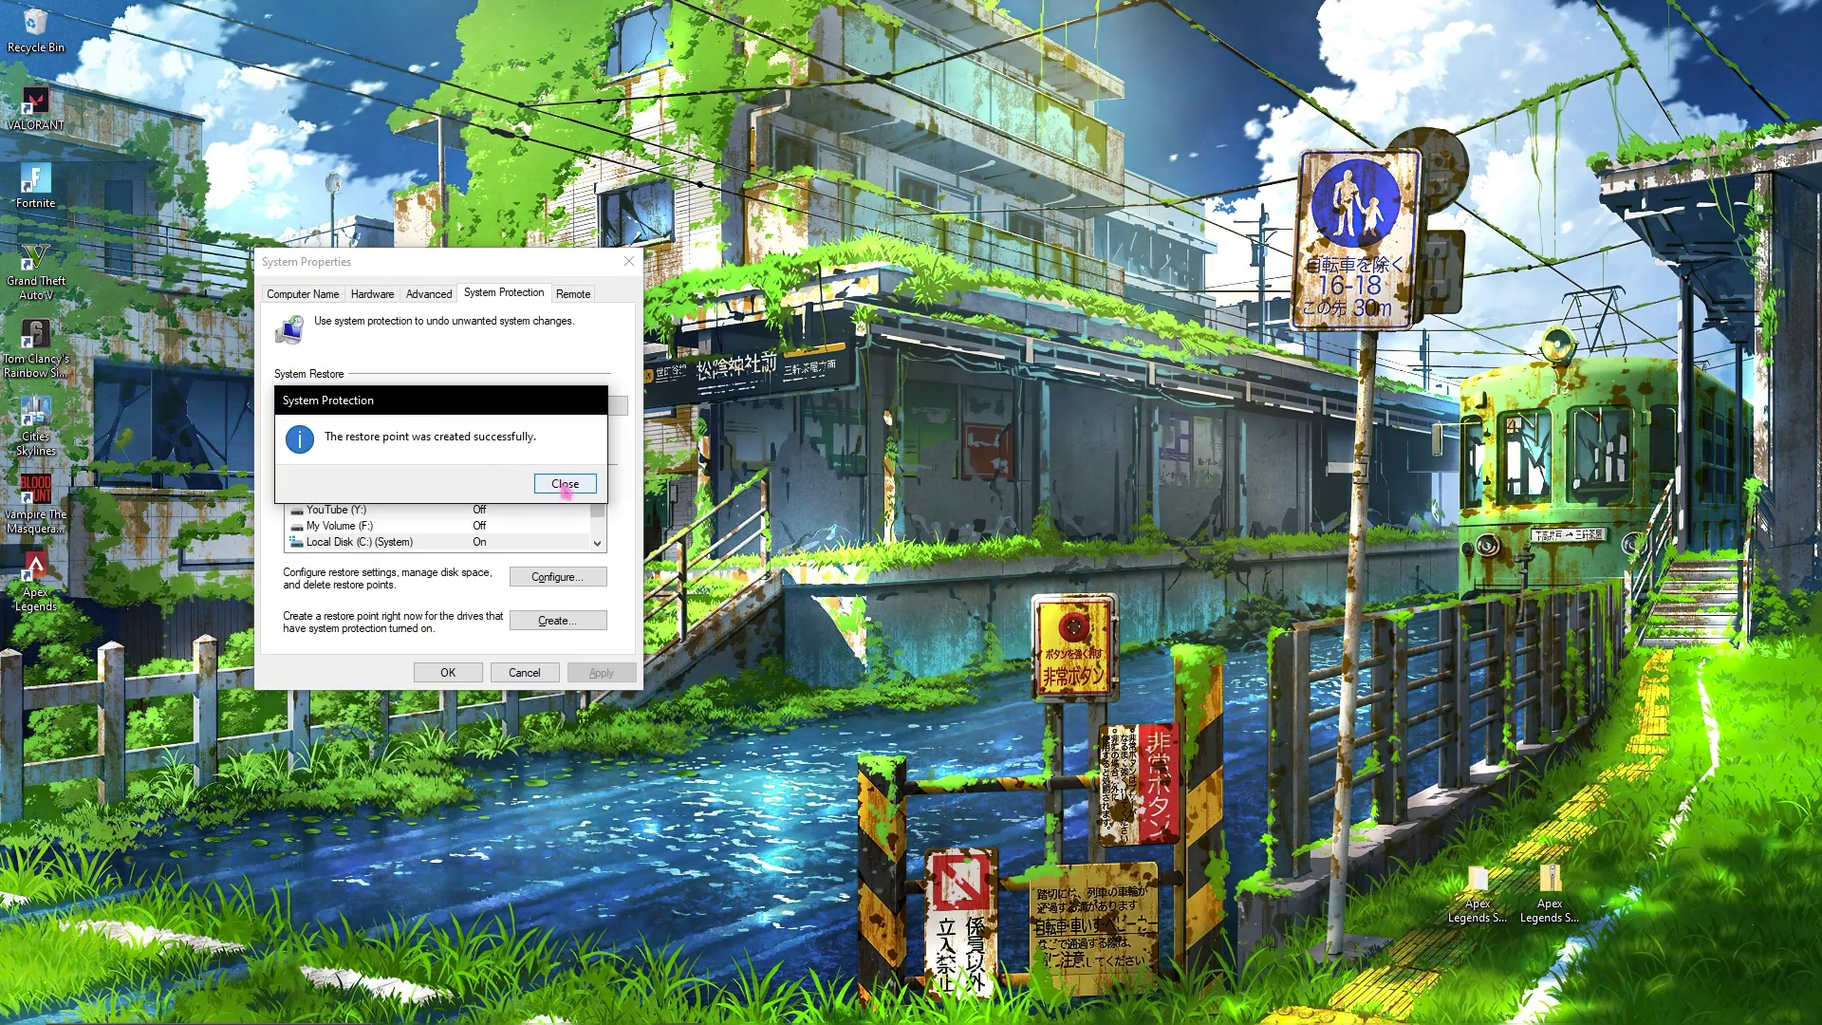
{"action": "left_click", "coordinate": [564, 483]}
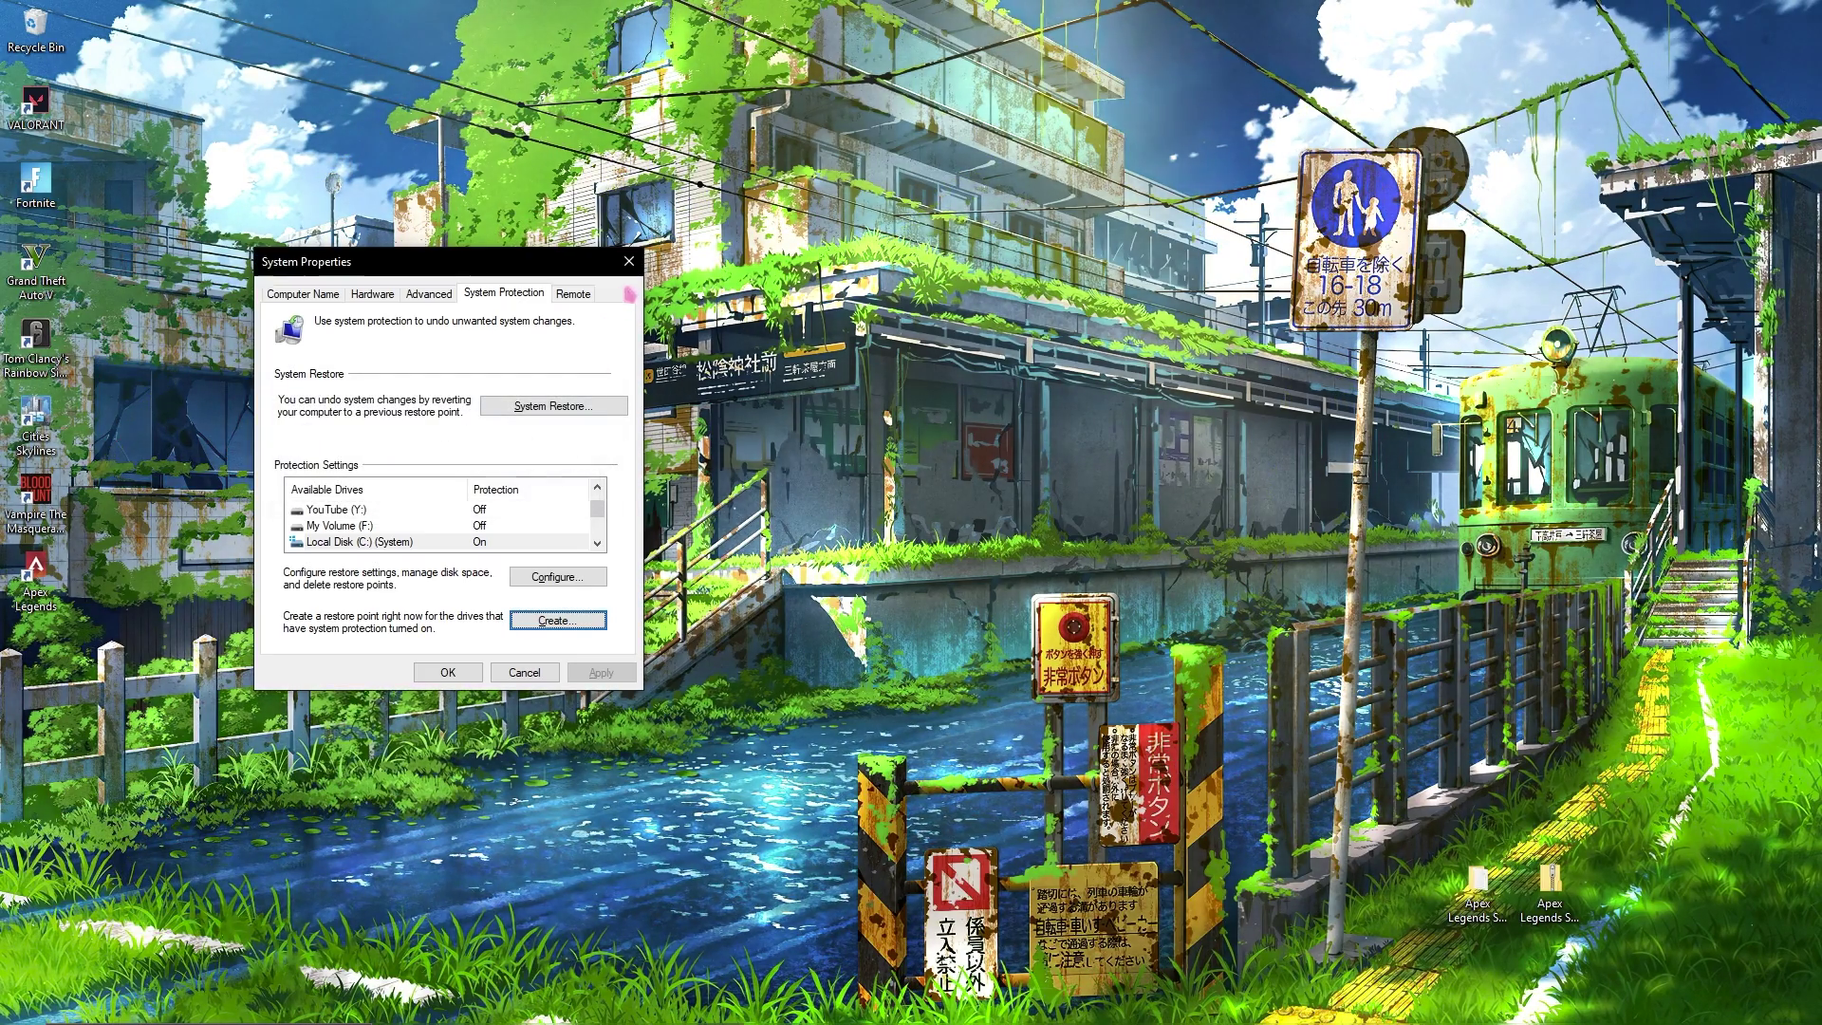
{"action": "left_click", "coordinate": [628, 261]}
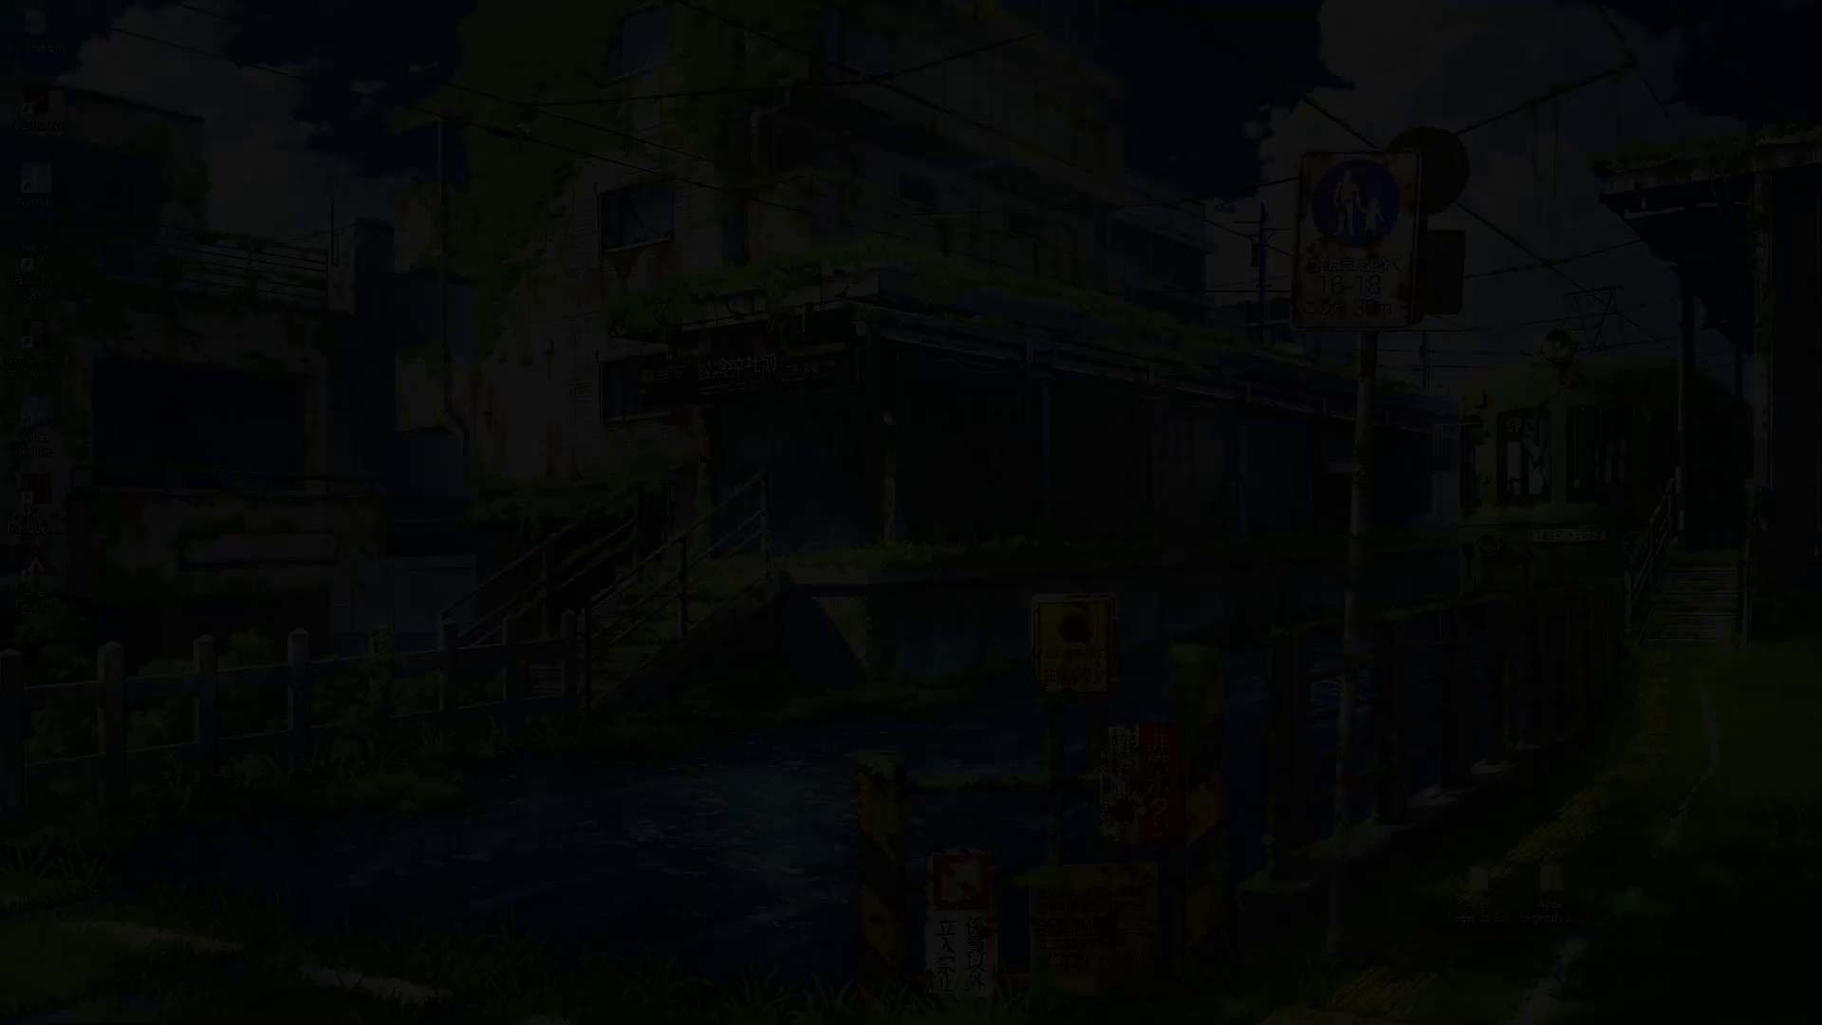
Confirm Game Mode is on and Xbox Game Bar is off.
{"action": "key", "text": "super"}
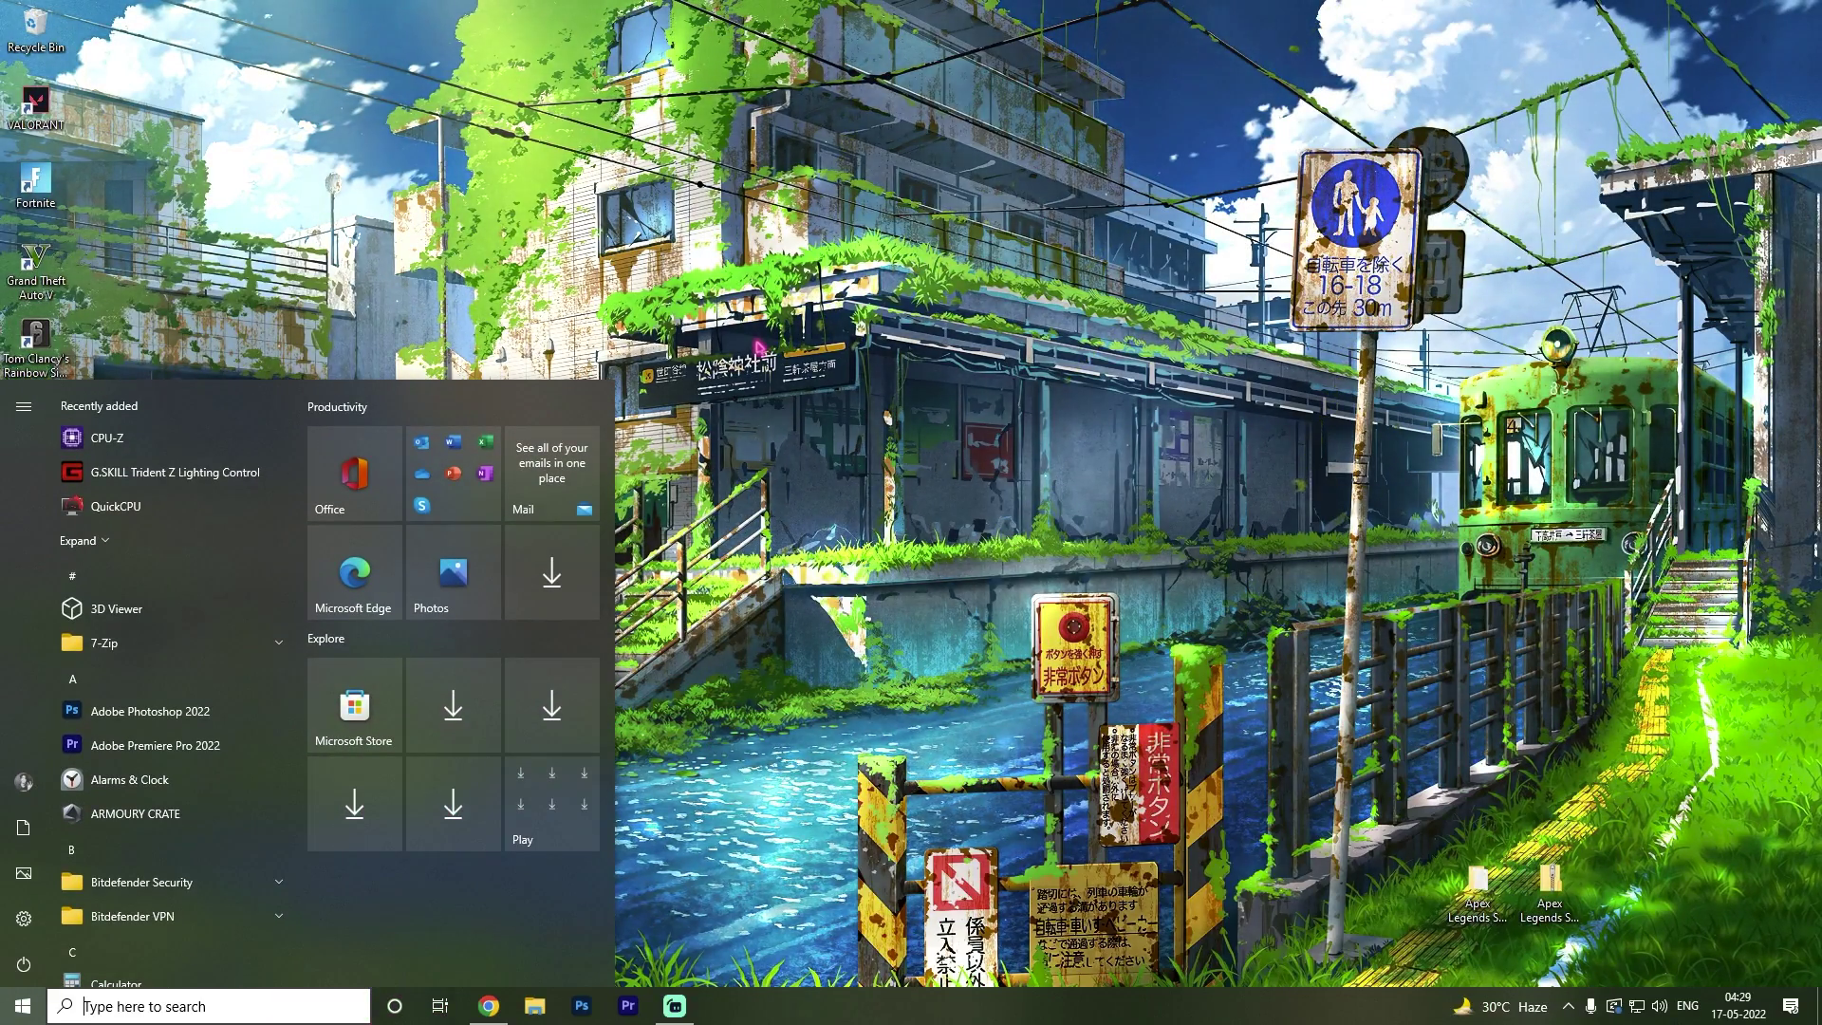
{"action": "type", "text": "game mode"}
{"action": "key", "text": "Return"}
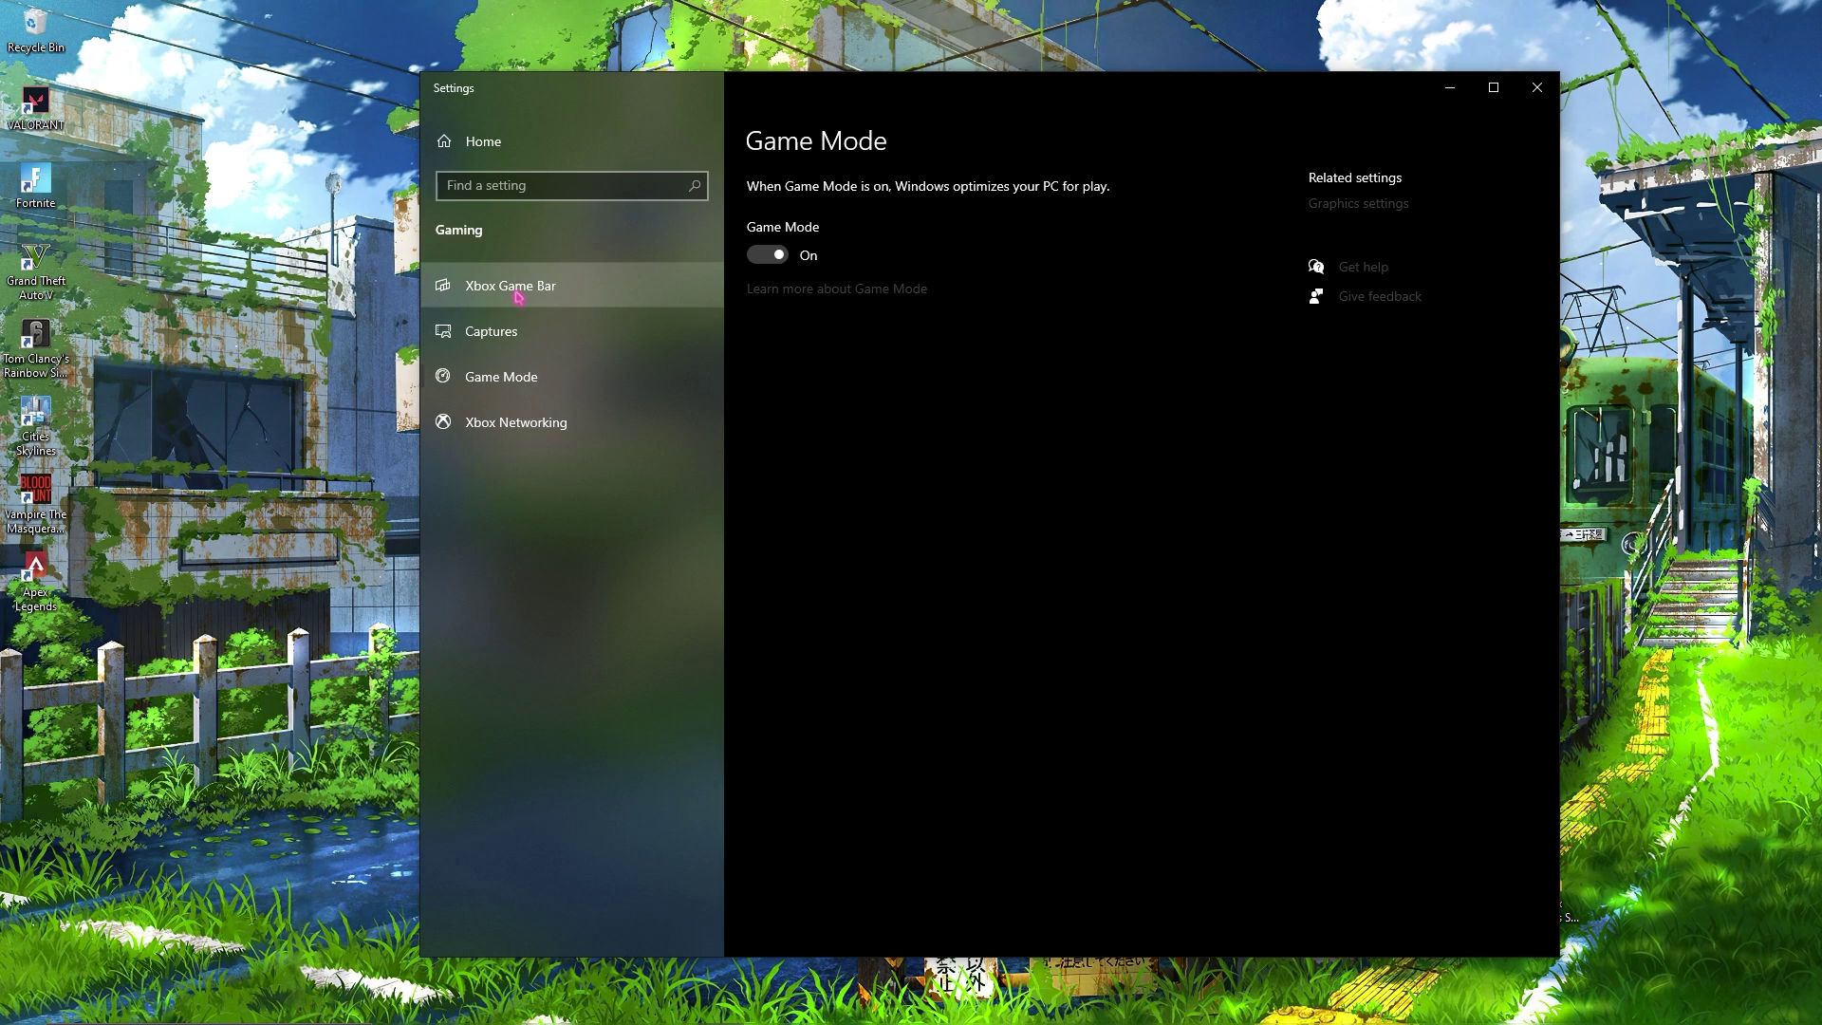
{"action": "left_click", "coordinate": [520, 296]}
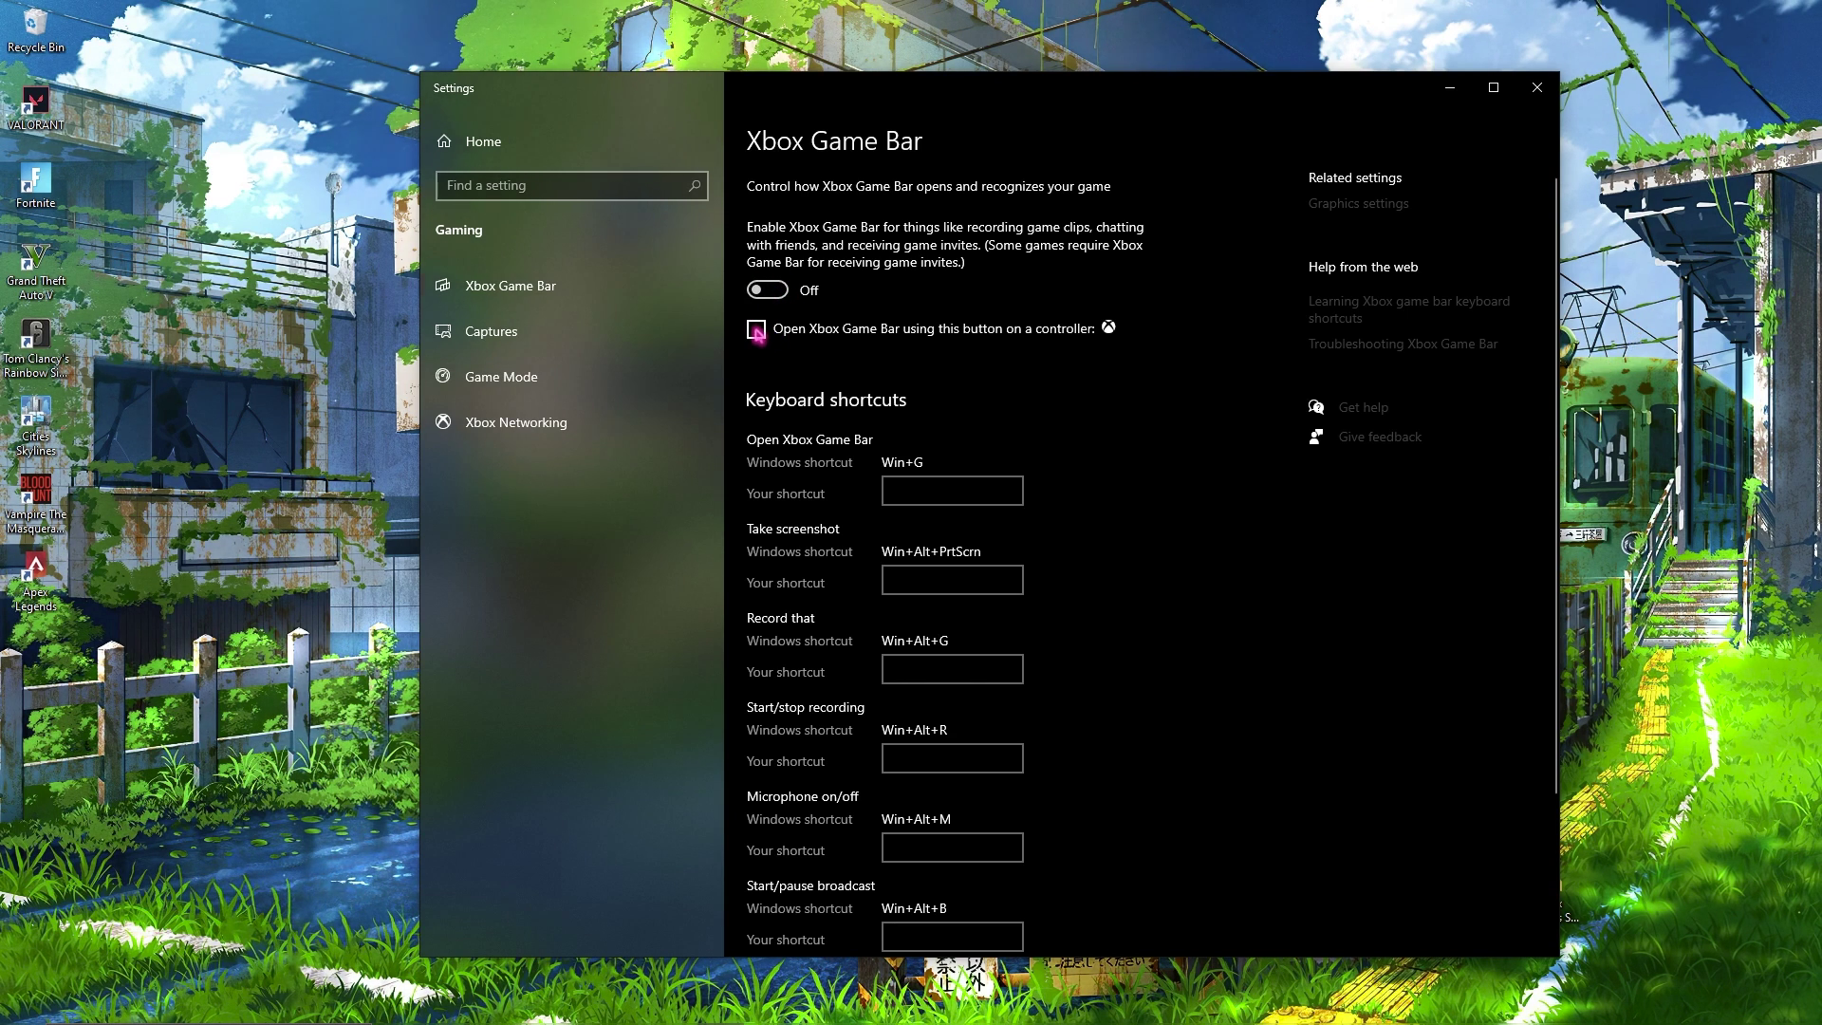
{"action": "left_click", "coordinate": [532, 371]}
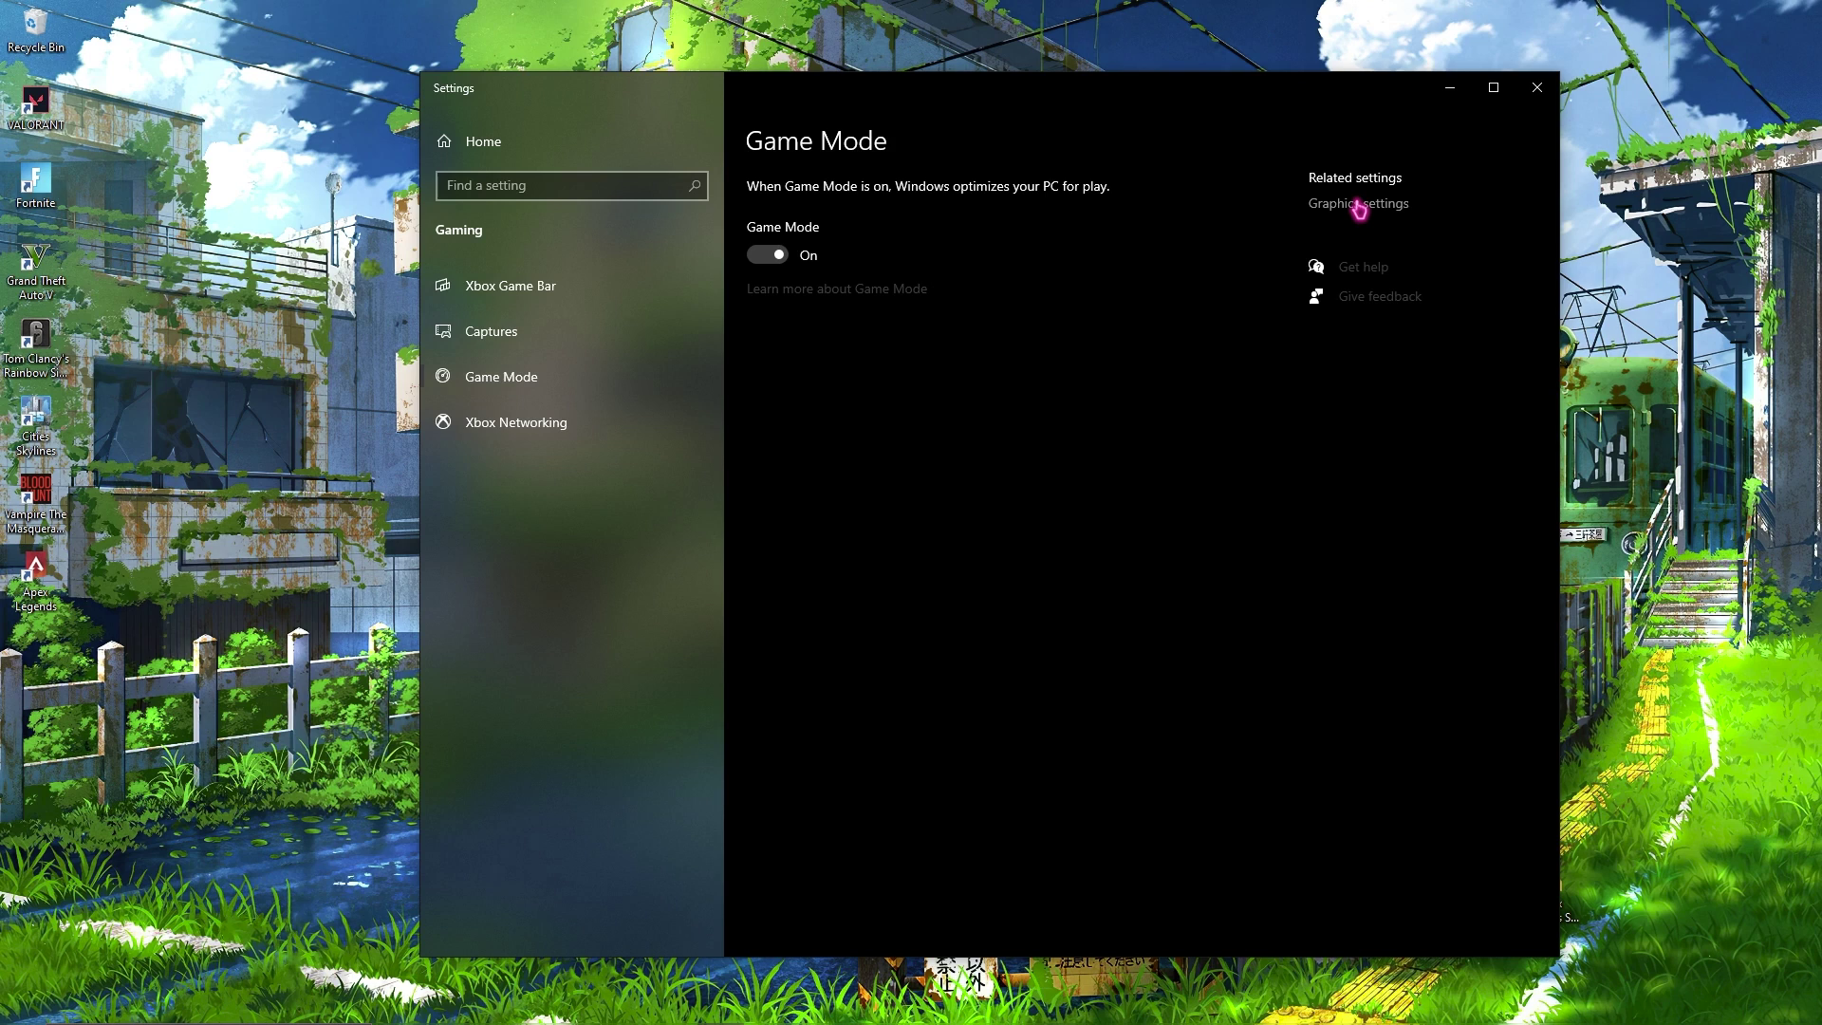
Switch hardware-accelerated GPU scheduling on in Graphics settings.
{"action": "left_click", "coordinate": [1358, 207]}
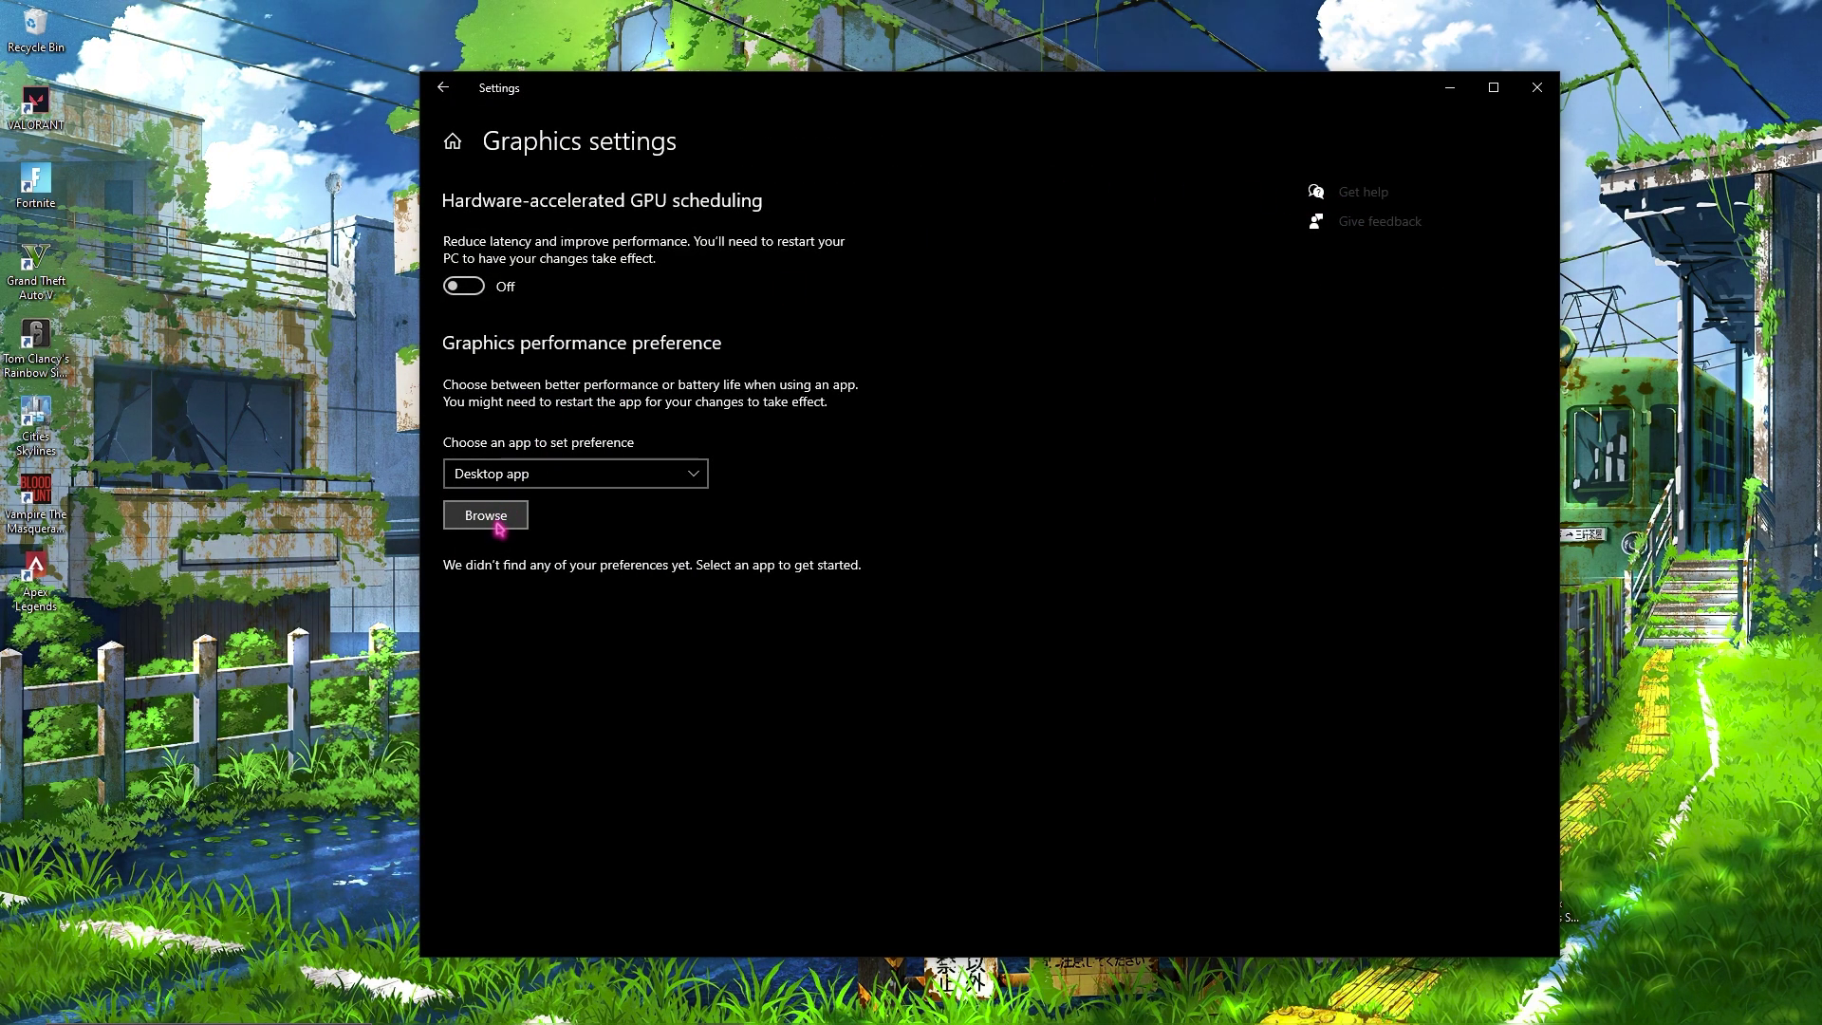
{"action": "left_click", "coordinate": [464, 287]}
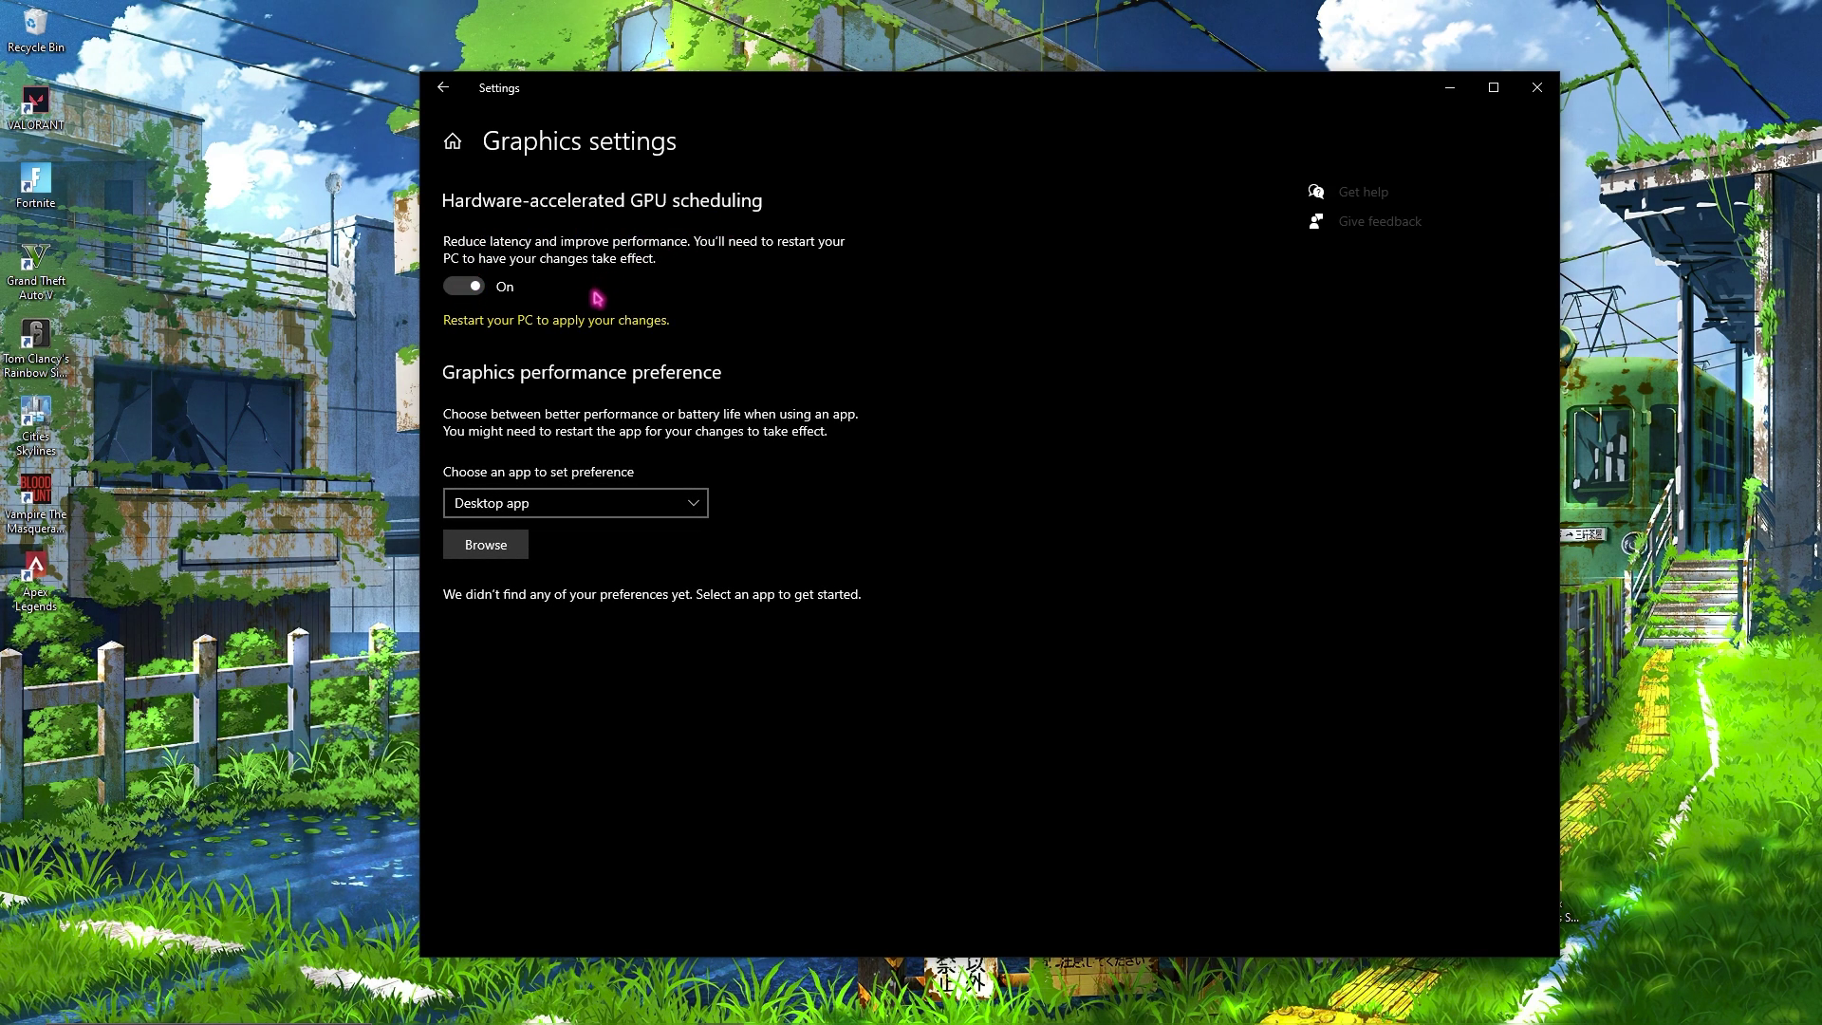
{"action": "left_click", "coordinate": [521, 548]}
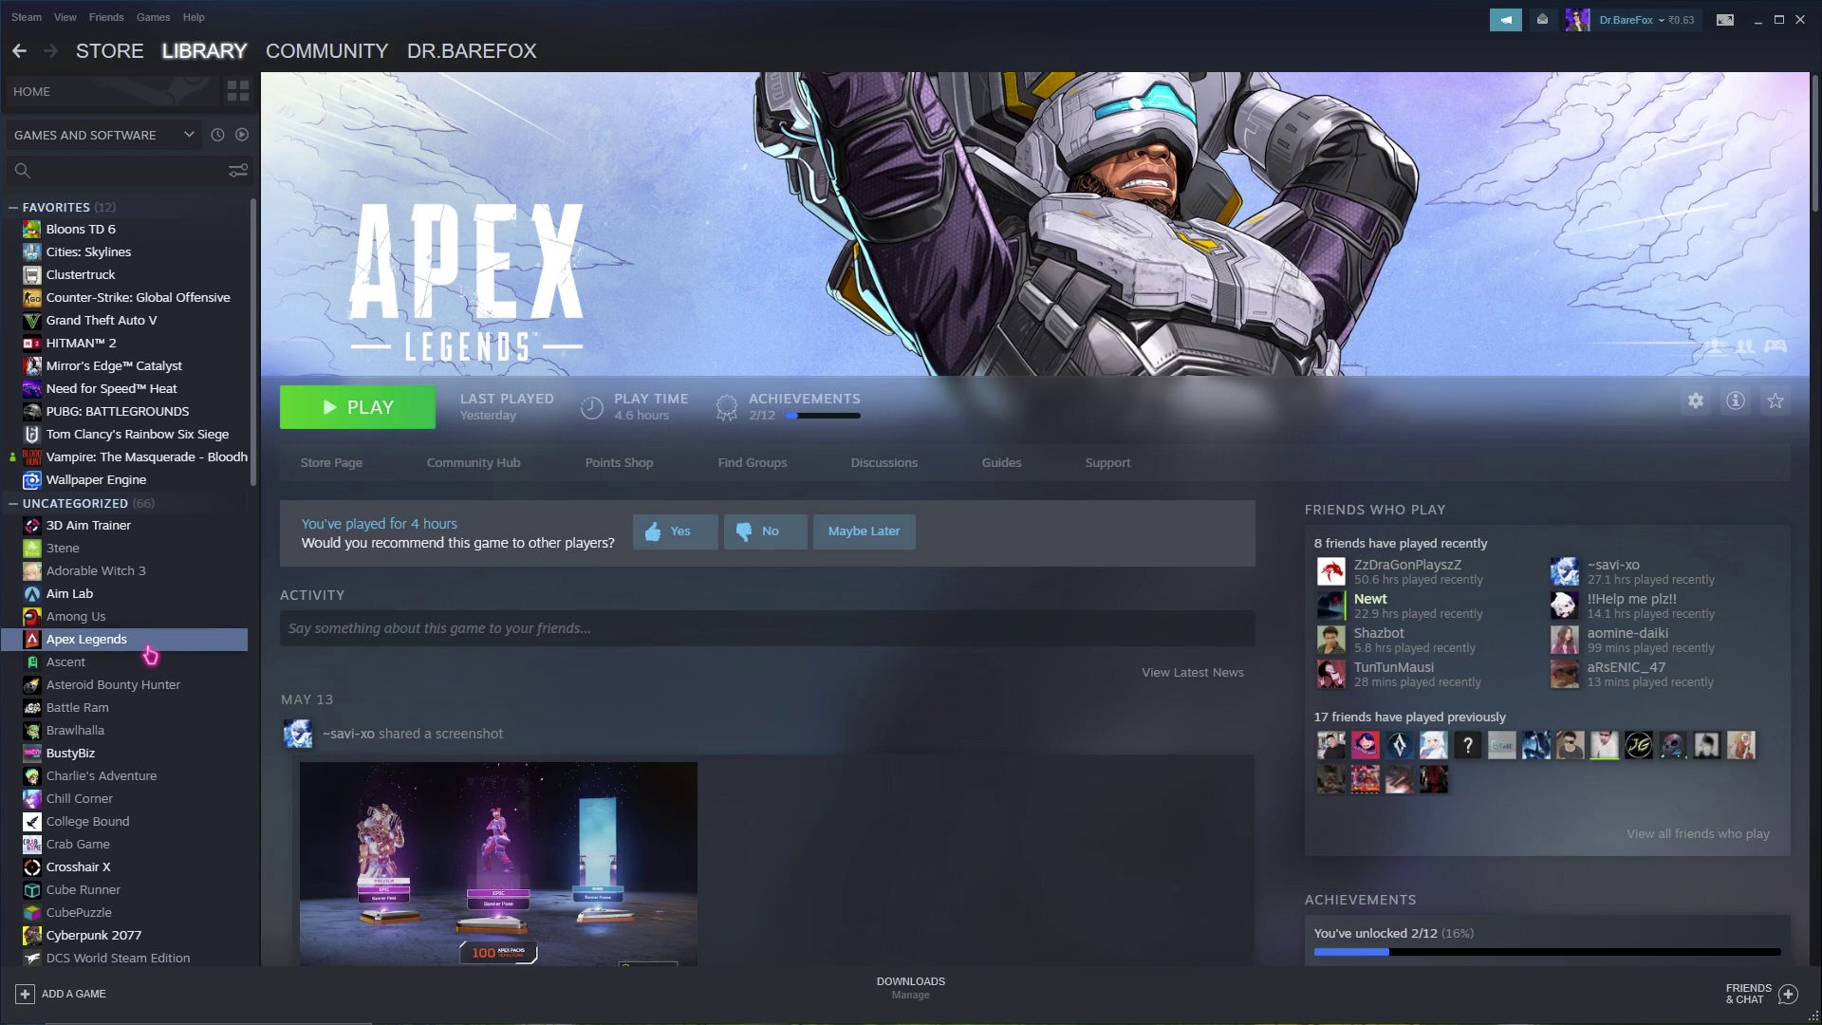
Browse Apex Legends' local files from Steam and grab the path F:\SteamLibrary\steamapps\common\Apex Legends.
{"action": "right_click", "coordinate": [150, 653]}
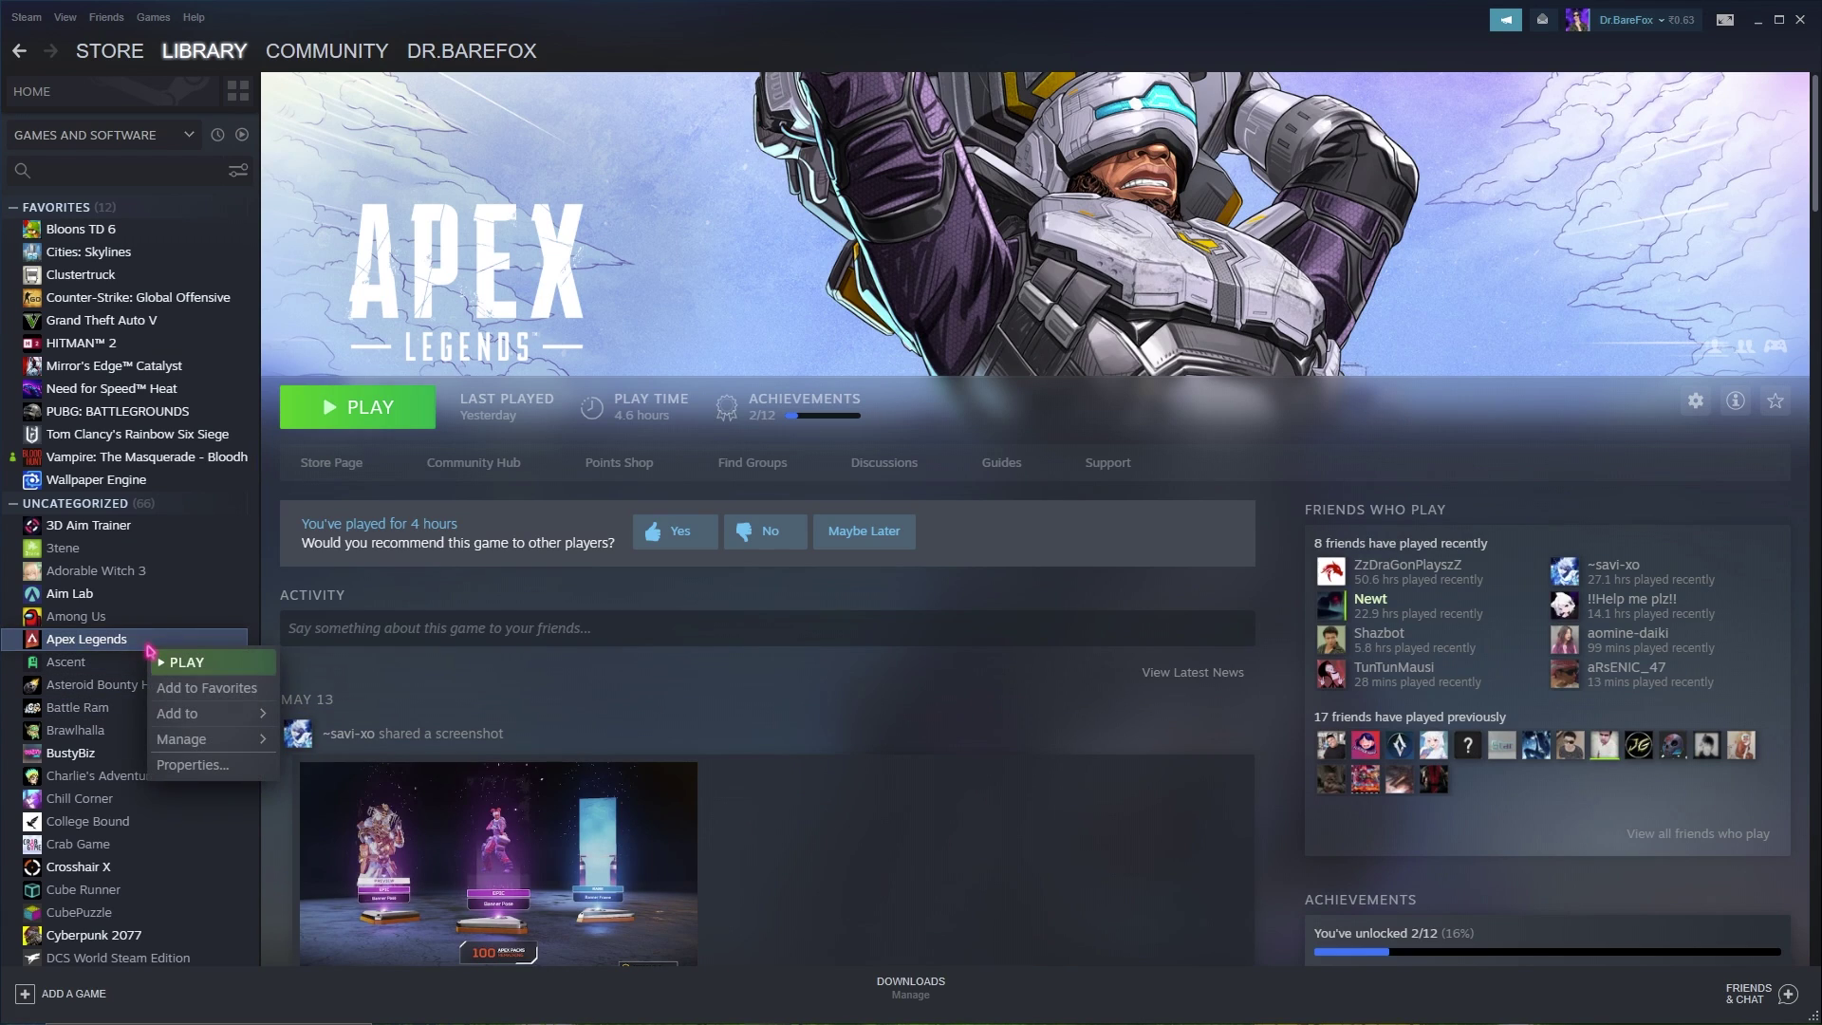
{"action": "left_click", "coordinate": [187, 764]}
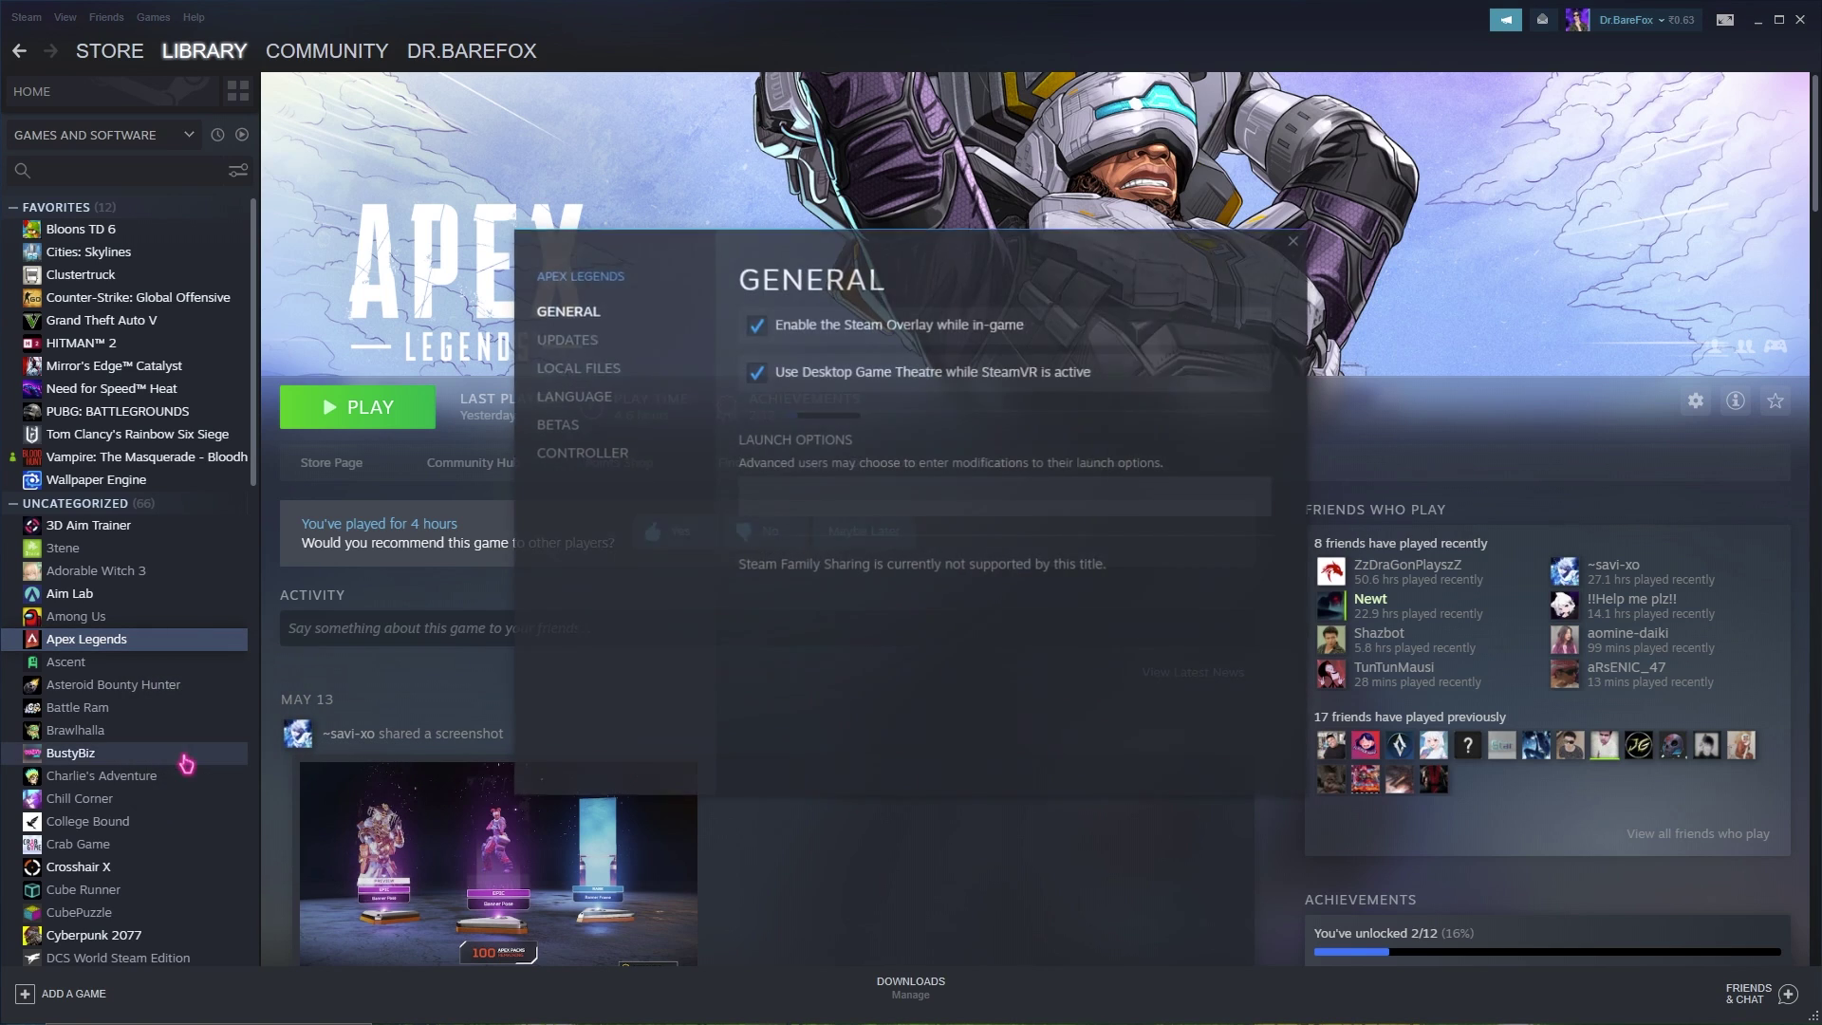
{"action": "left_click", "coordinate": [577, 369]}
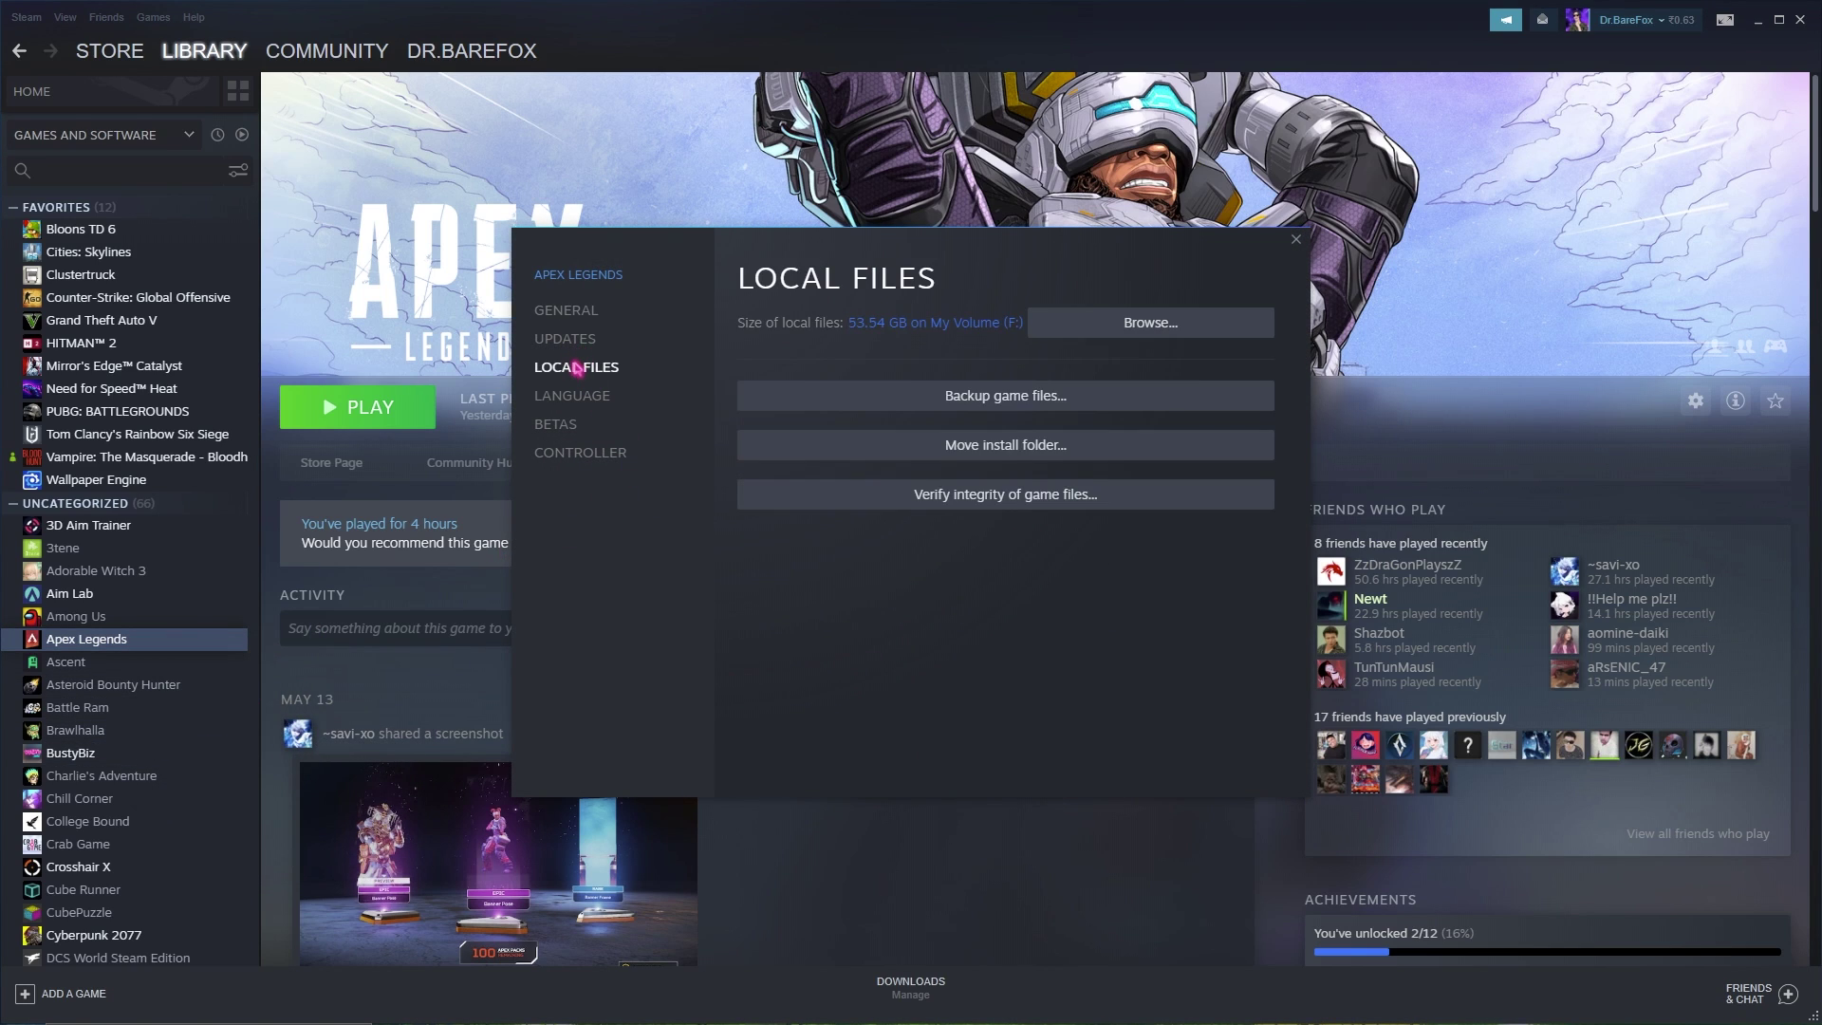
{"action": "left_click", "coordinate": [1150, 323]}
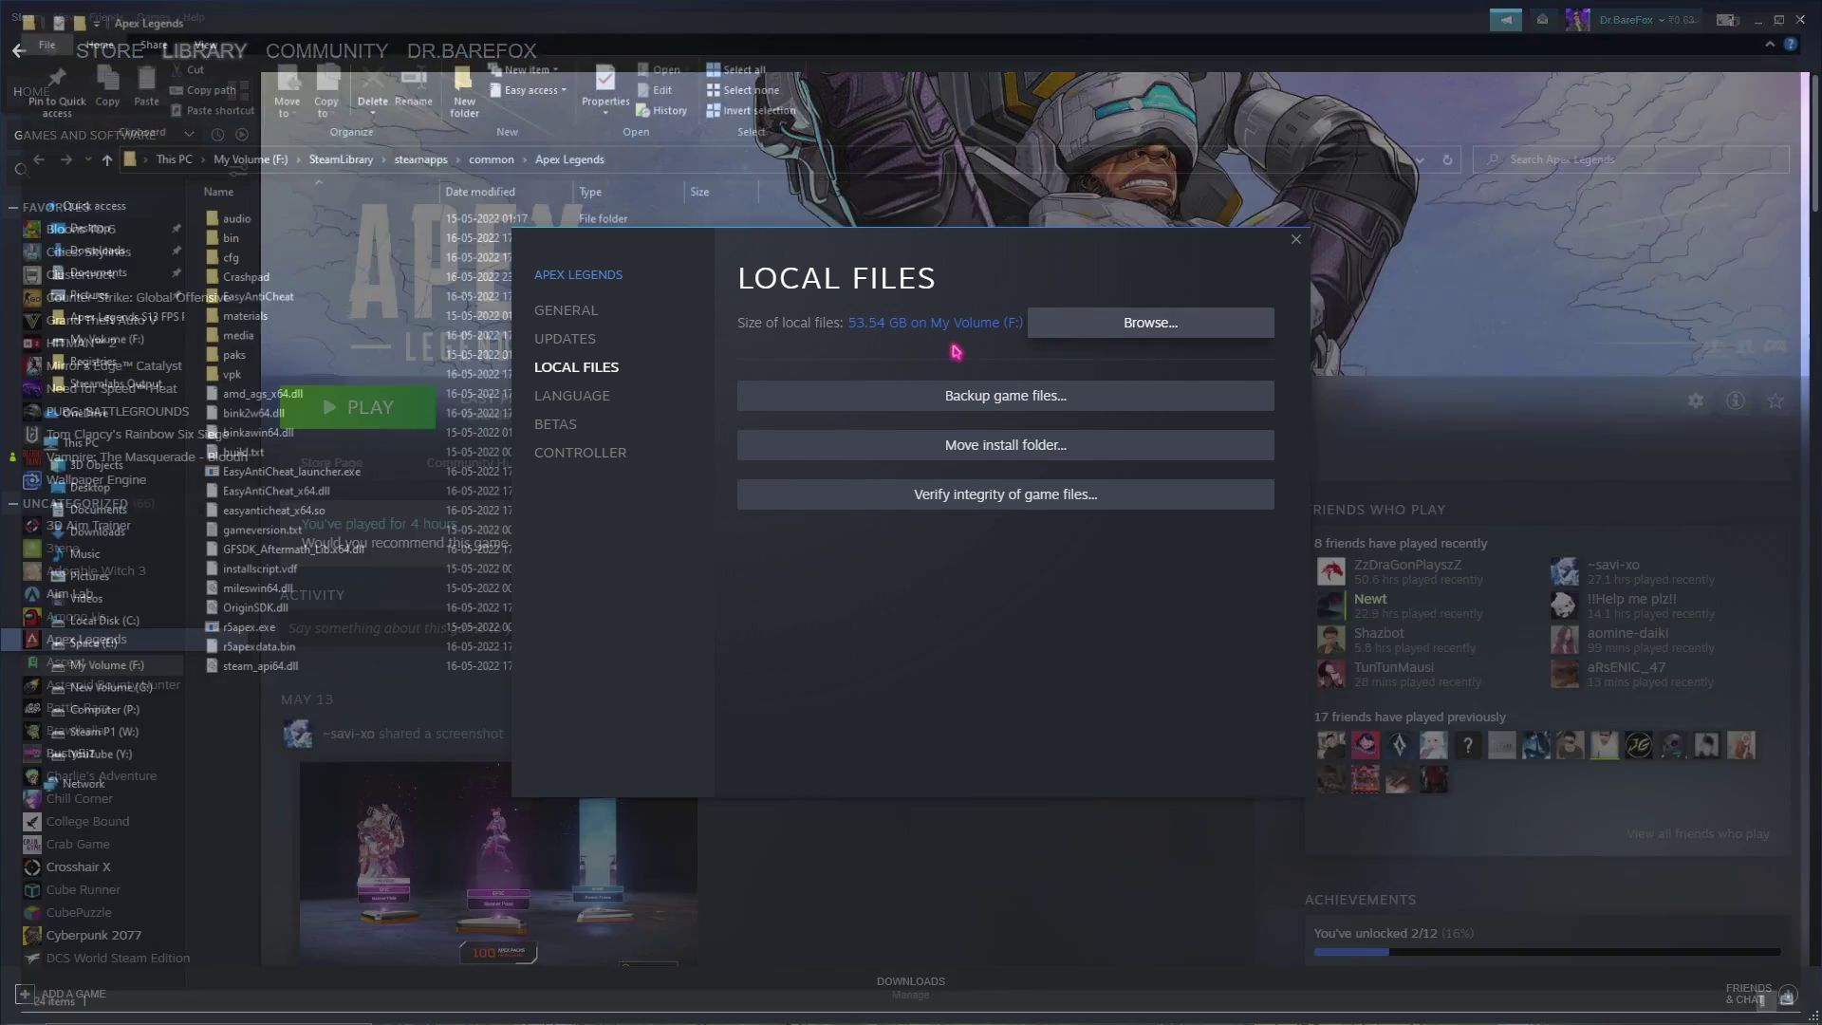
{"action": "left_click", "coordinate": [789, 148]}
{"action": "key", "text": "ctrl+c"}
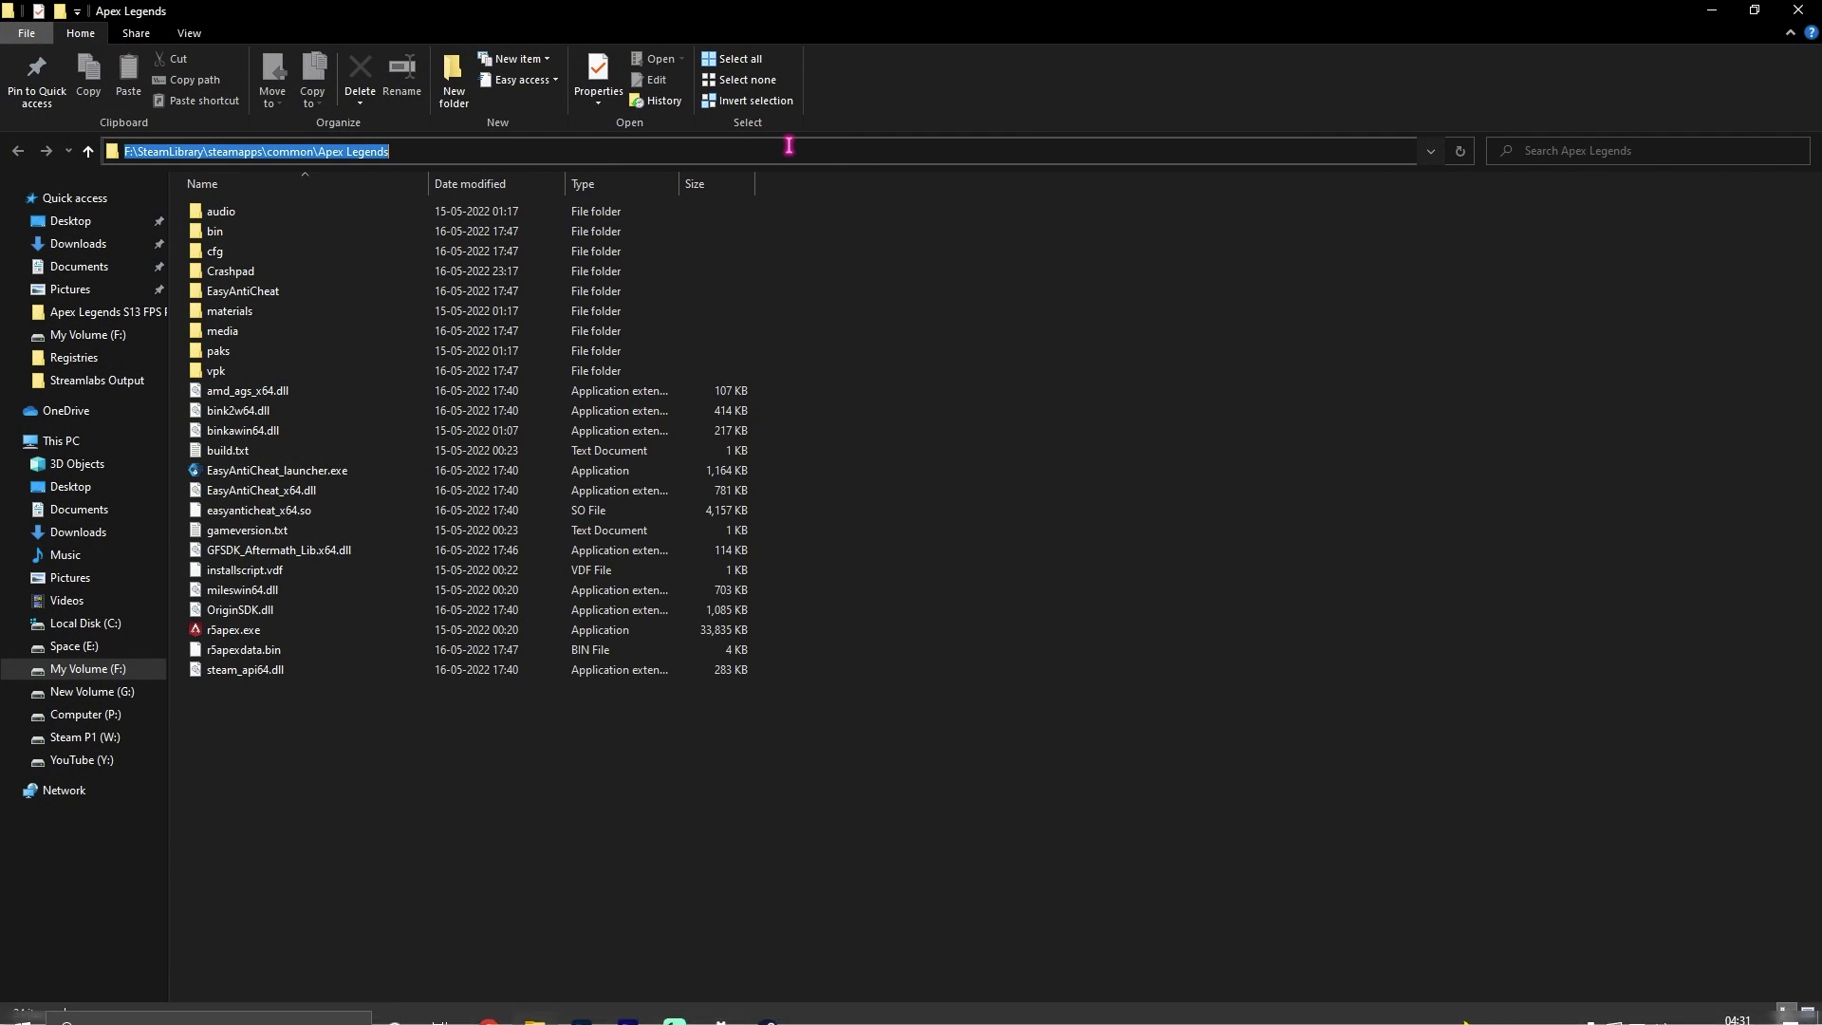
{"action": "key", "text": "alt+Tab"}
Add r5apex.exe from the pasted Apex Legends folder to the graphics preference app list.
{"action": "left_click", "coordinate": [1051, 482]}
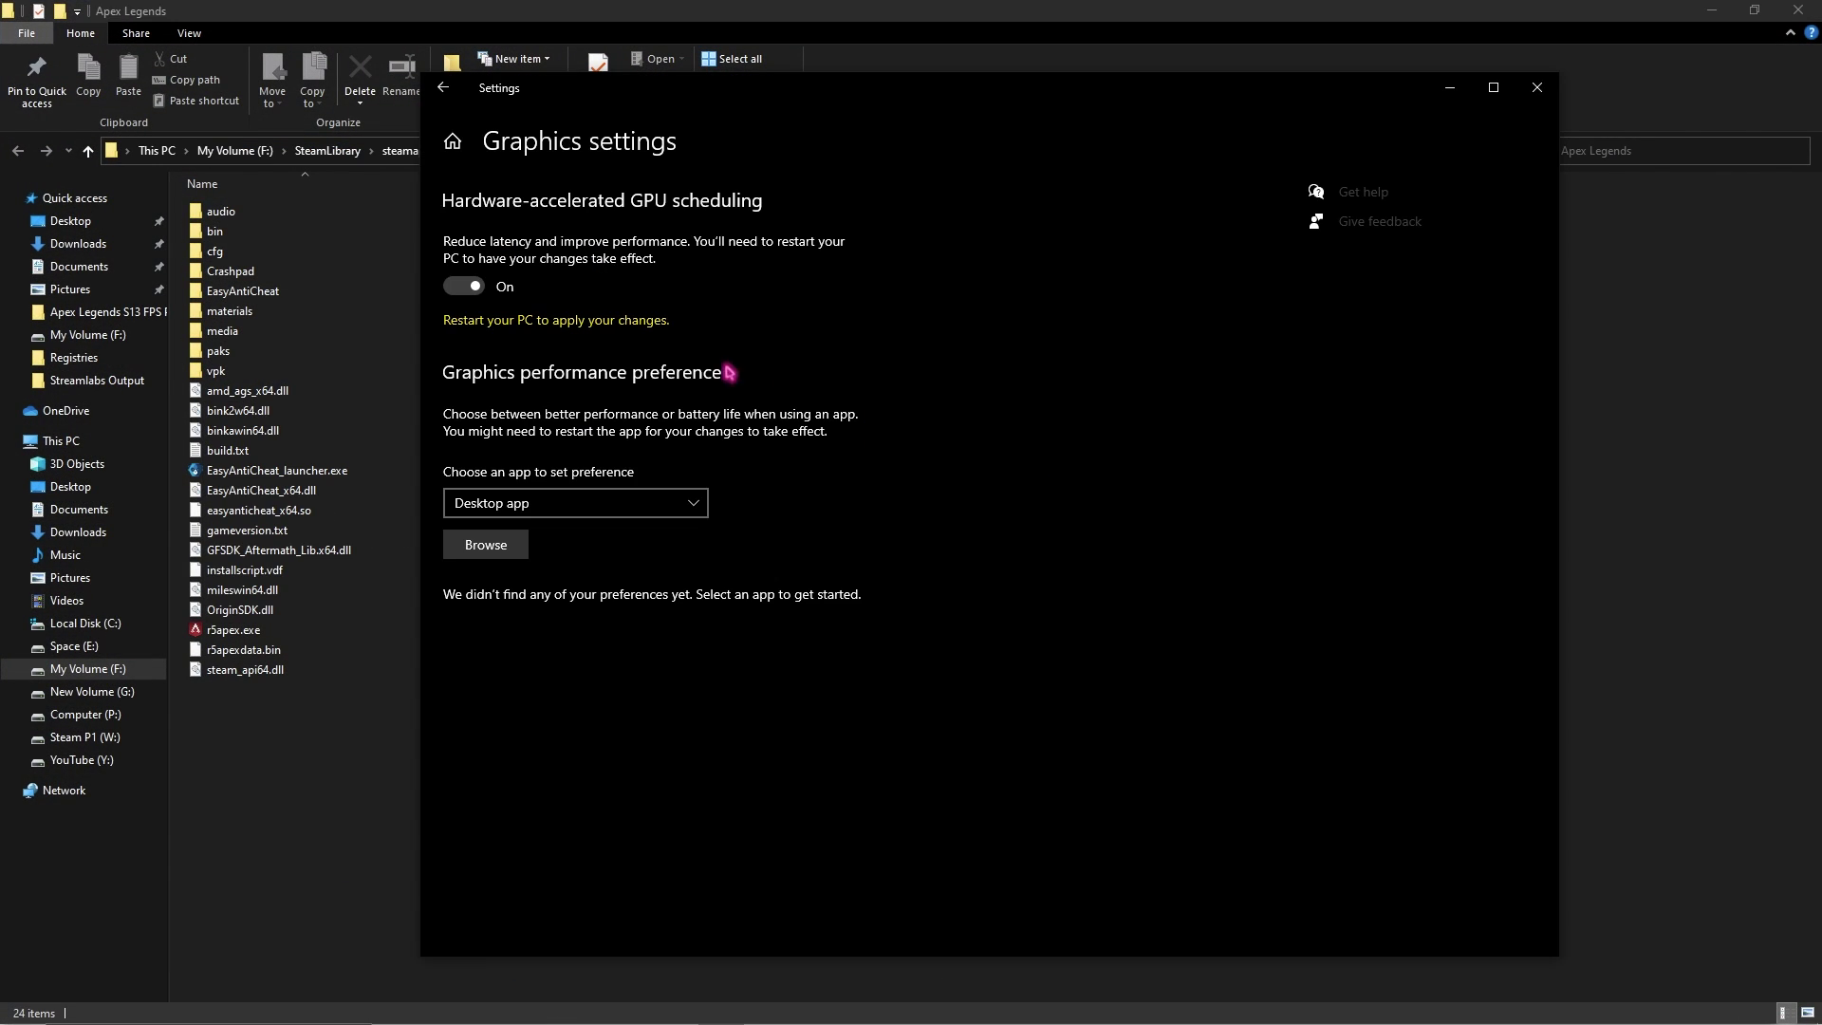
{"action": "left_click", "coordinate": [484, 546]}
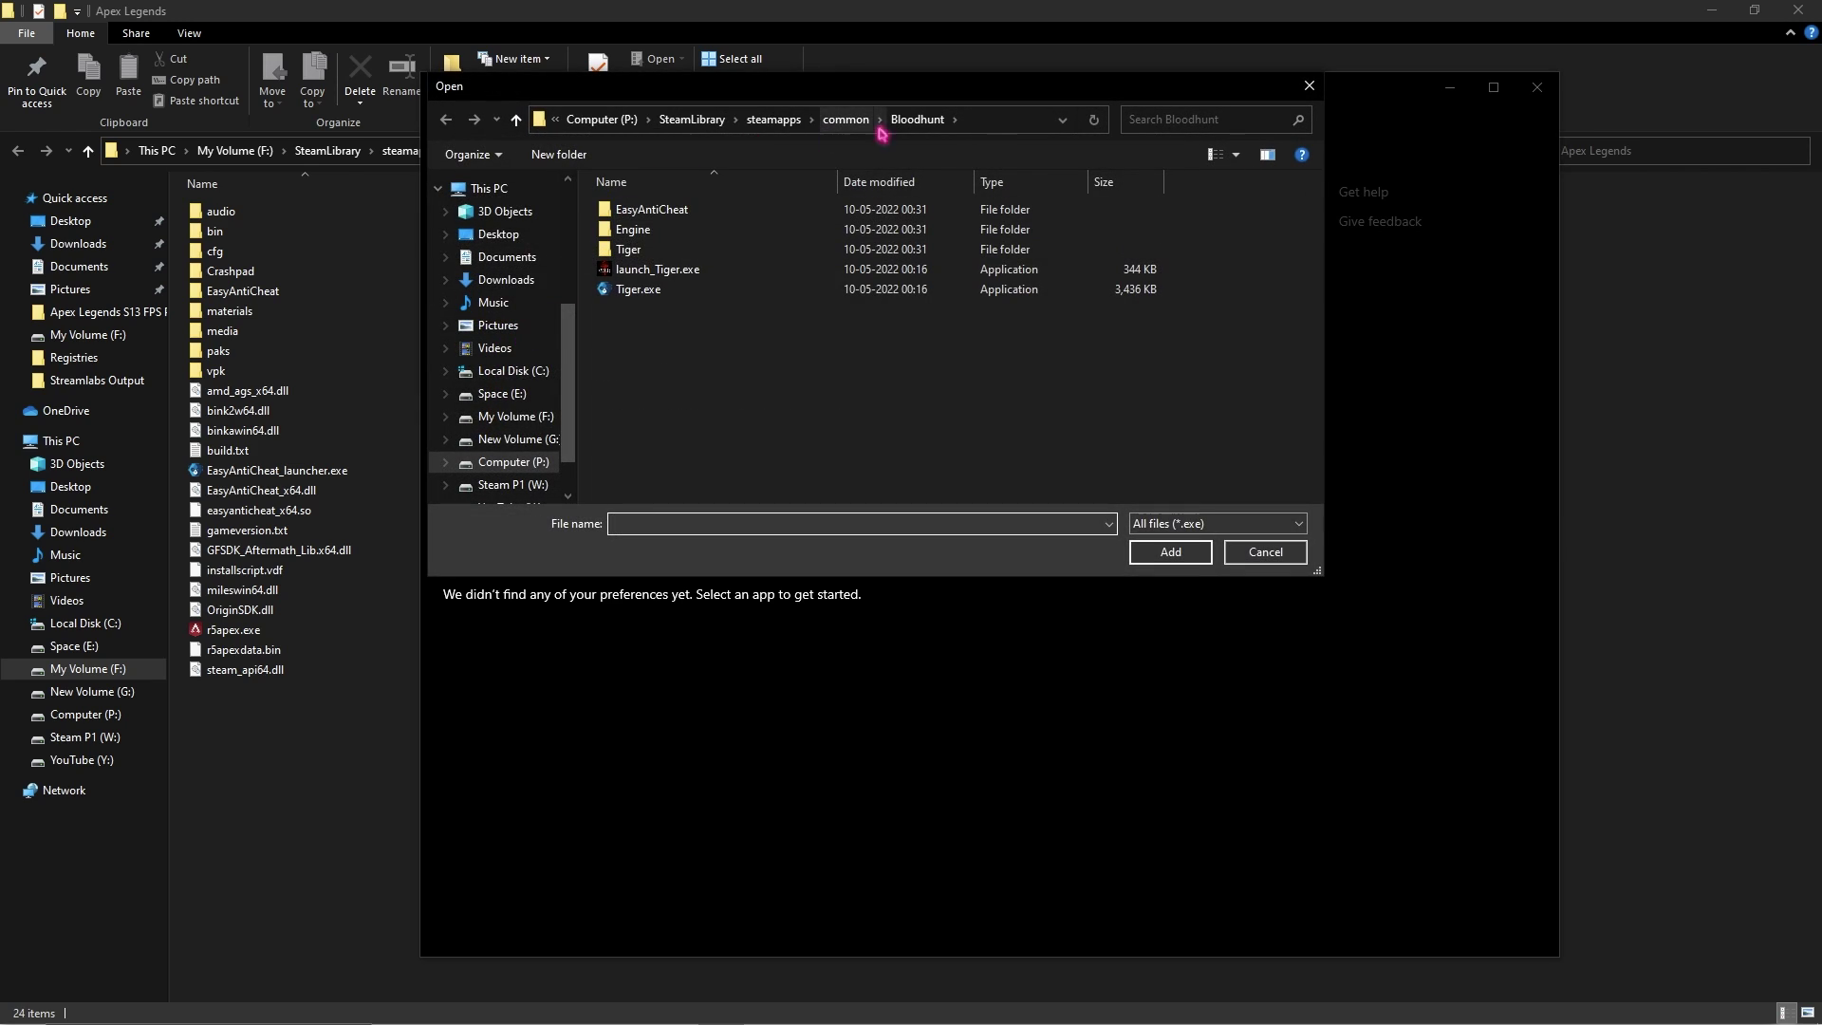
{"action": "left_click", "coordinate": [878, 127]}
{"action": "key", "text": "ctrl+v"}
{"action": "key", "text": "Return"}
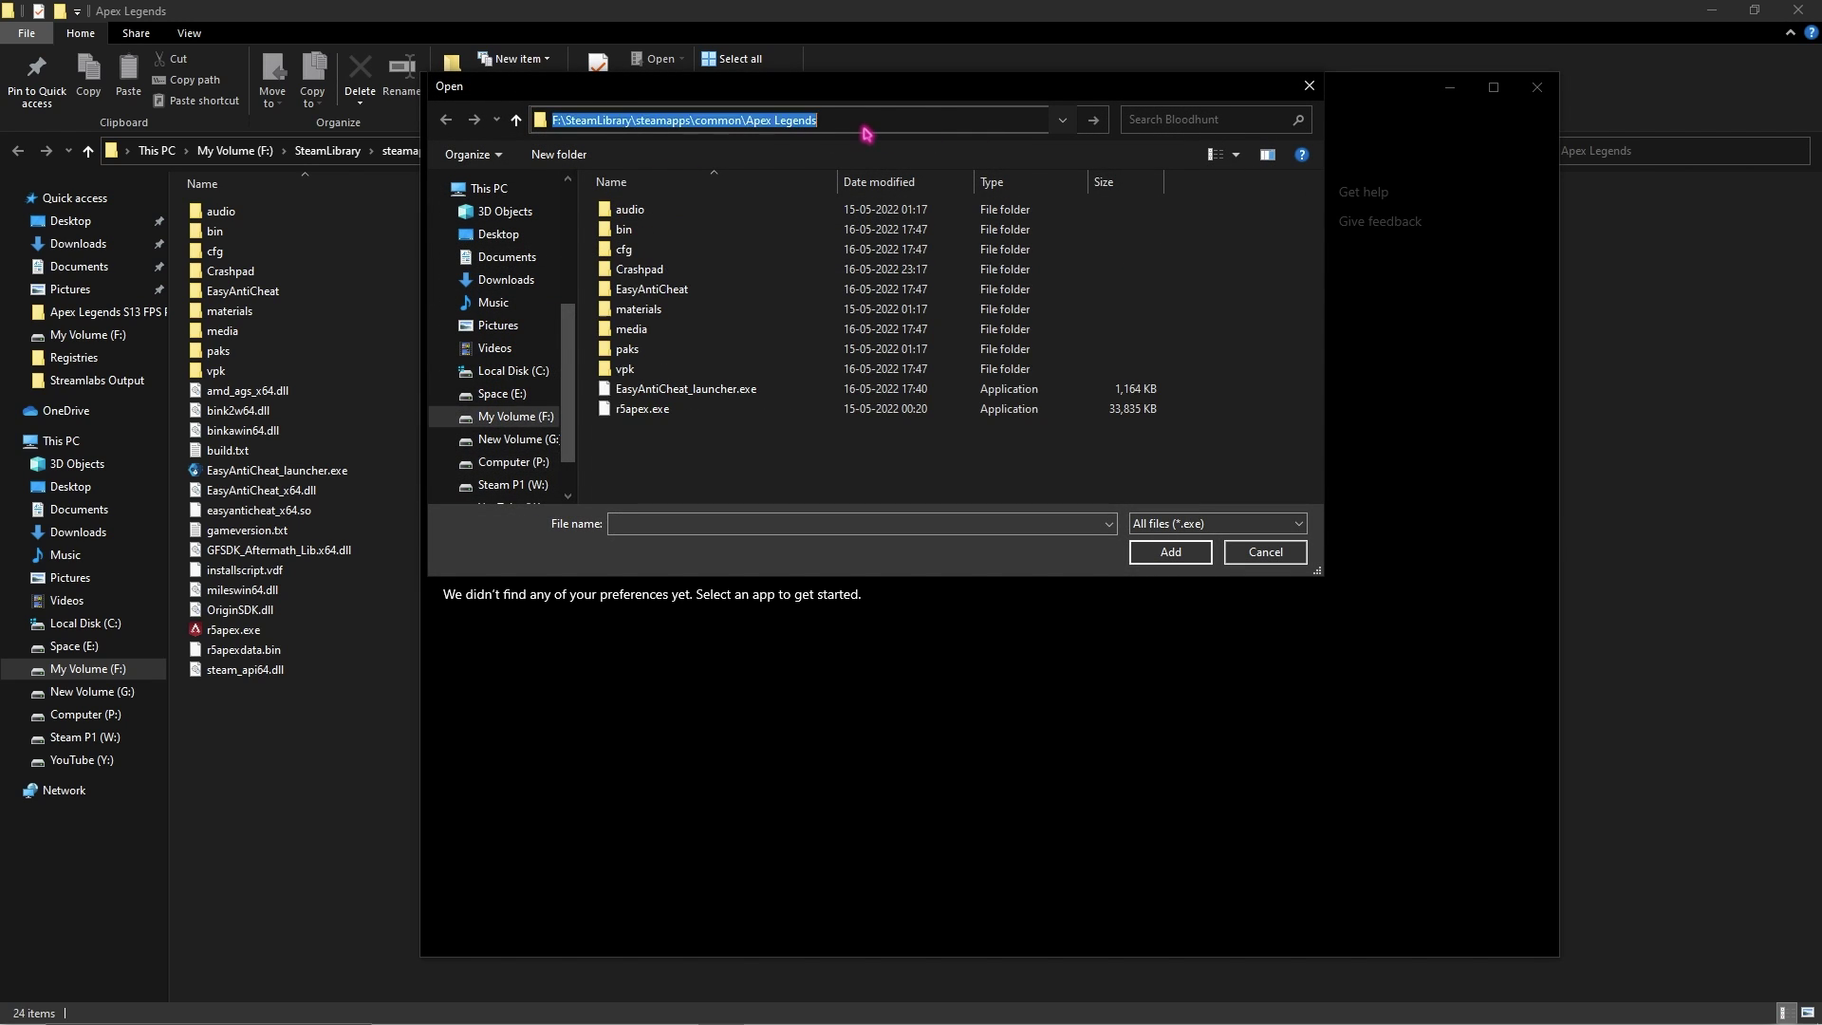
{"action": "left_click", "coordinate": [640, 417]}
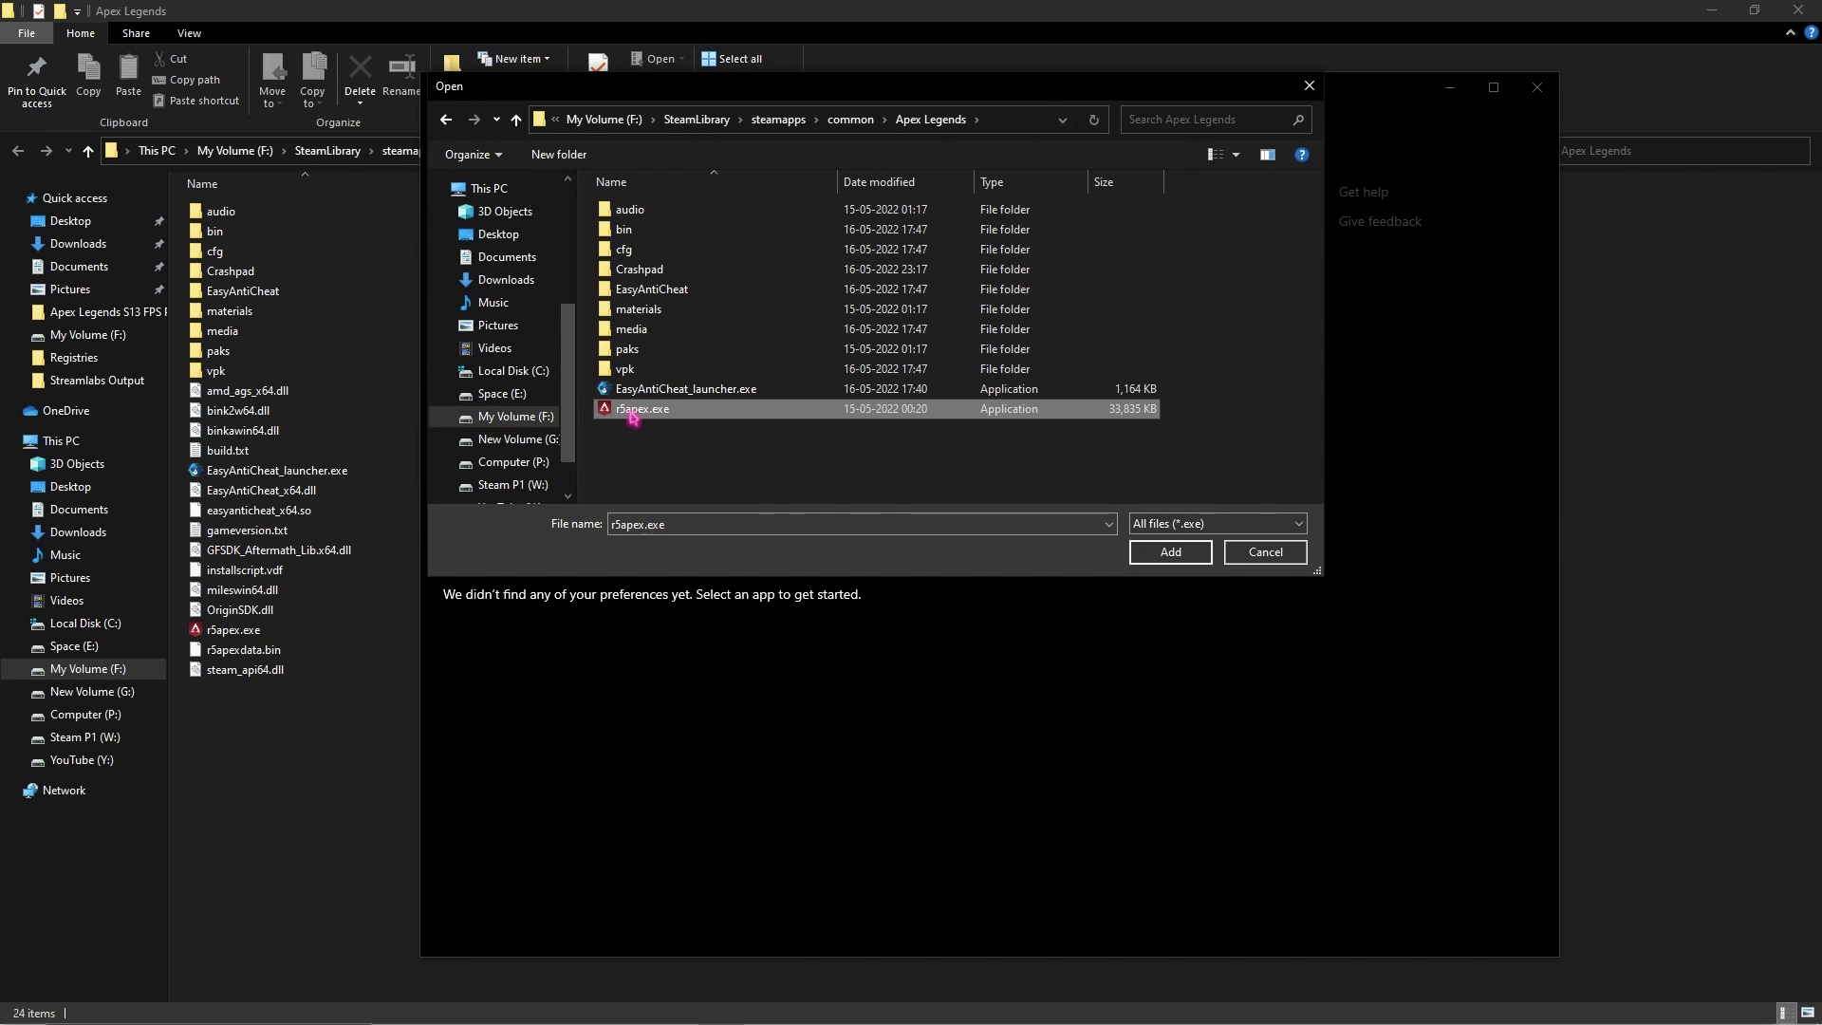
{"action": "left_click", "coordinate": [1173, 553]}
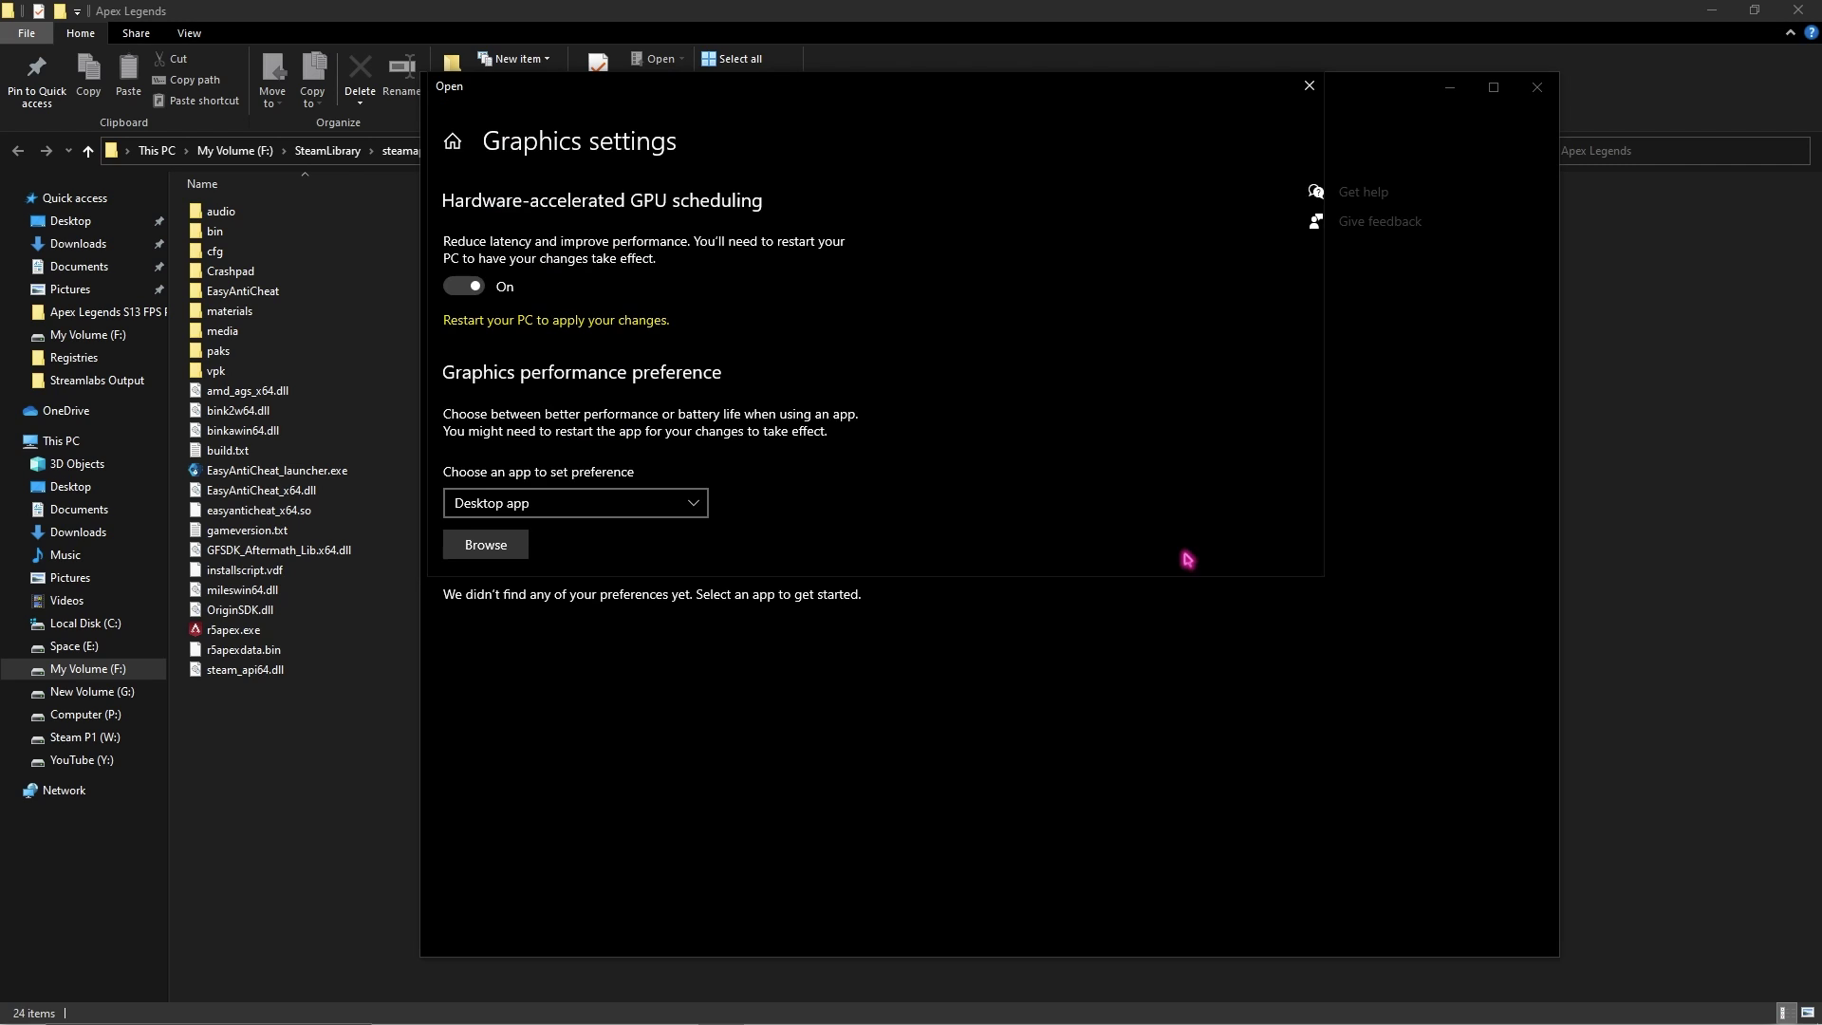
Save High performance for r5apex.exe, then close Settings and File Explorer.
{"action": "left_click", "coordinate": [741, 690]}
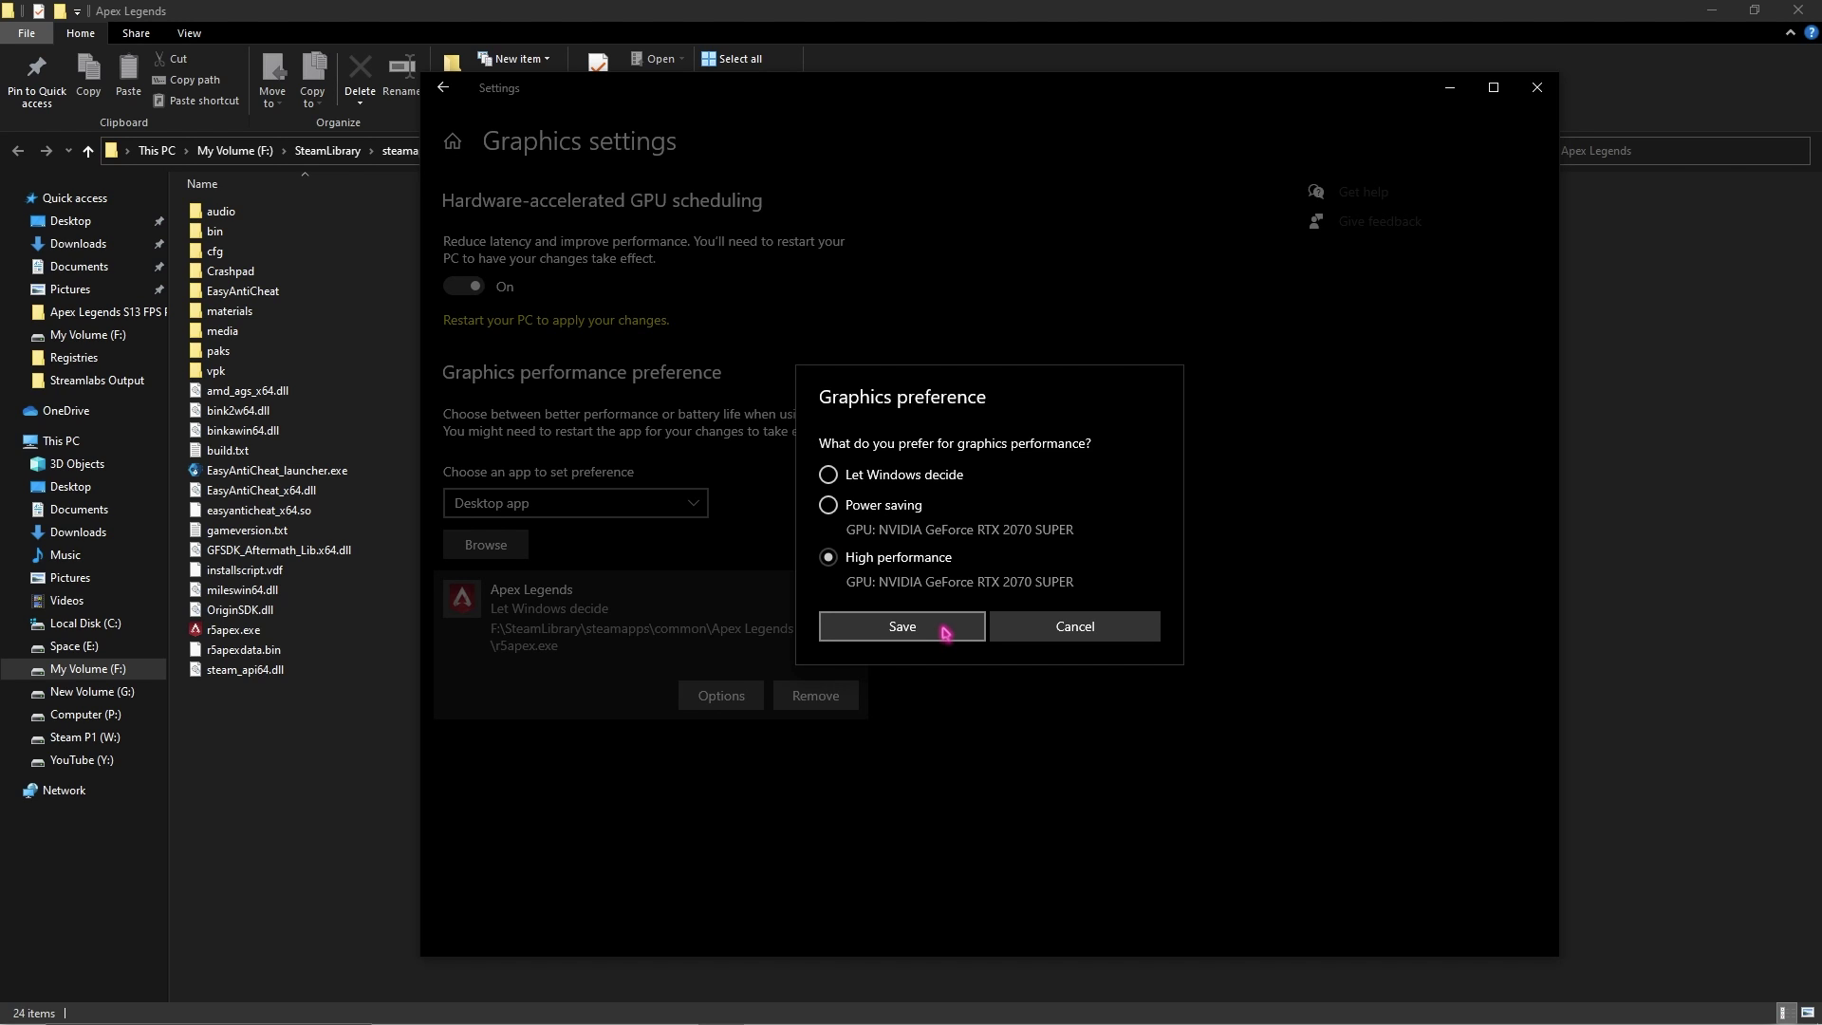
{"action": "left_click", "coordinate": [943, 630]}
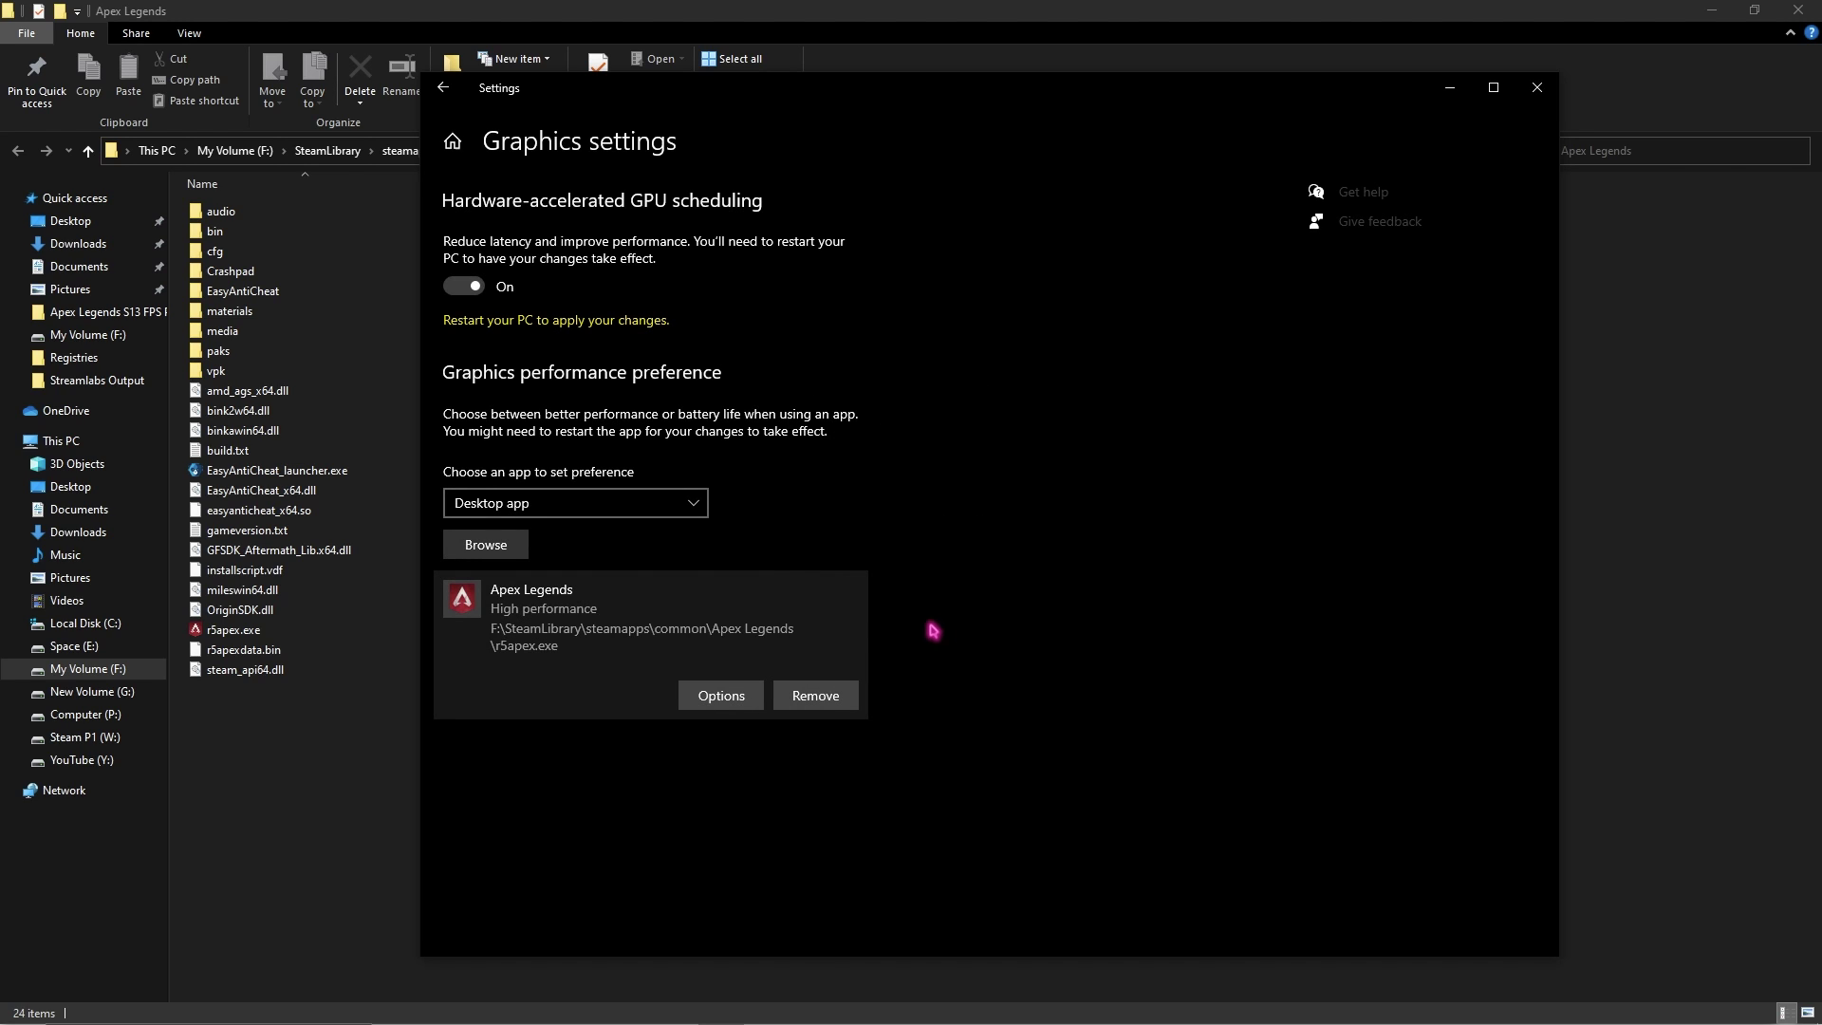
{"action": "left_click", "coordinate": [1534, 87]}
{"action": "left_click", "coordinate": [1797, 11]}
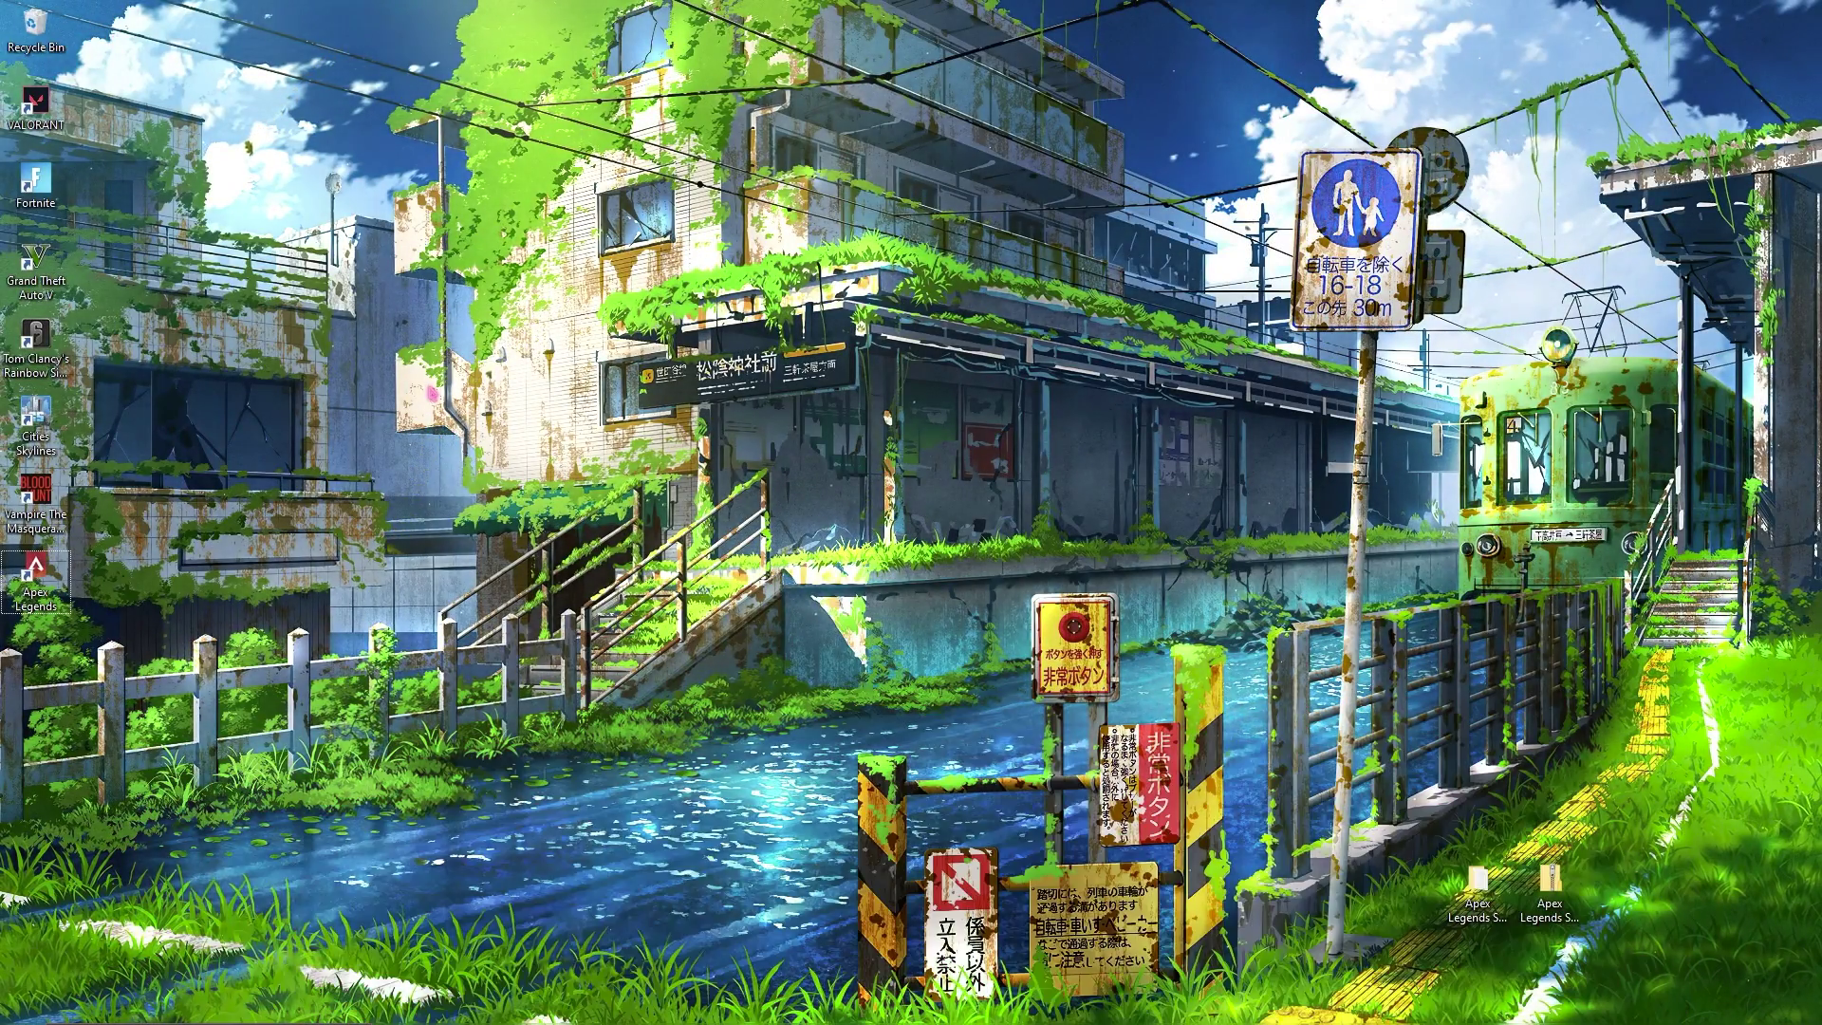
Set Performance Options visual effects to 'Adjust for best performance', found by searching 'adj'.
{"action": "key", "text": "super"}
{"action": "type", "text": "adj"}
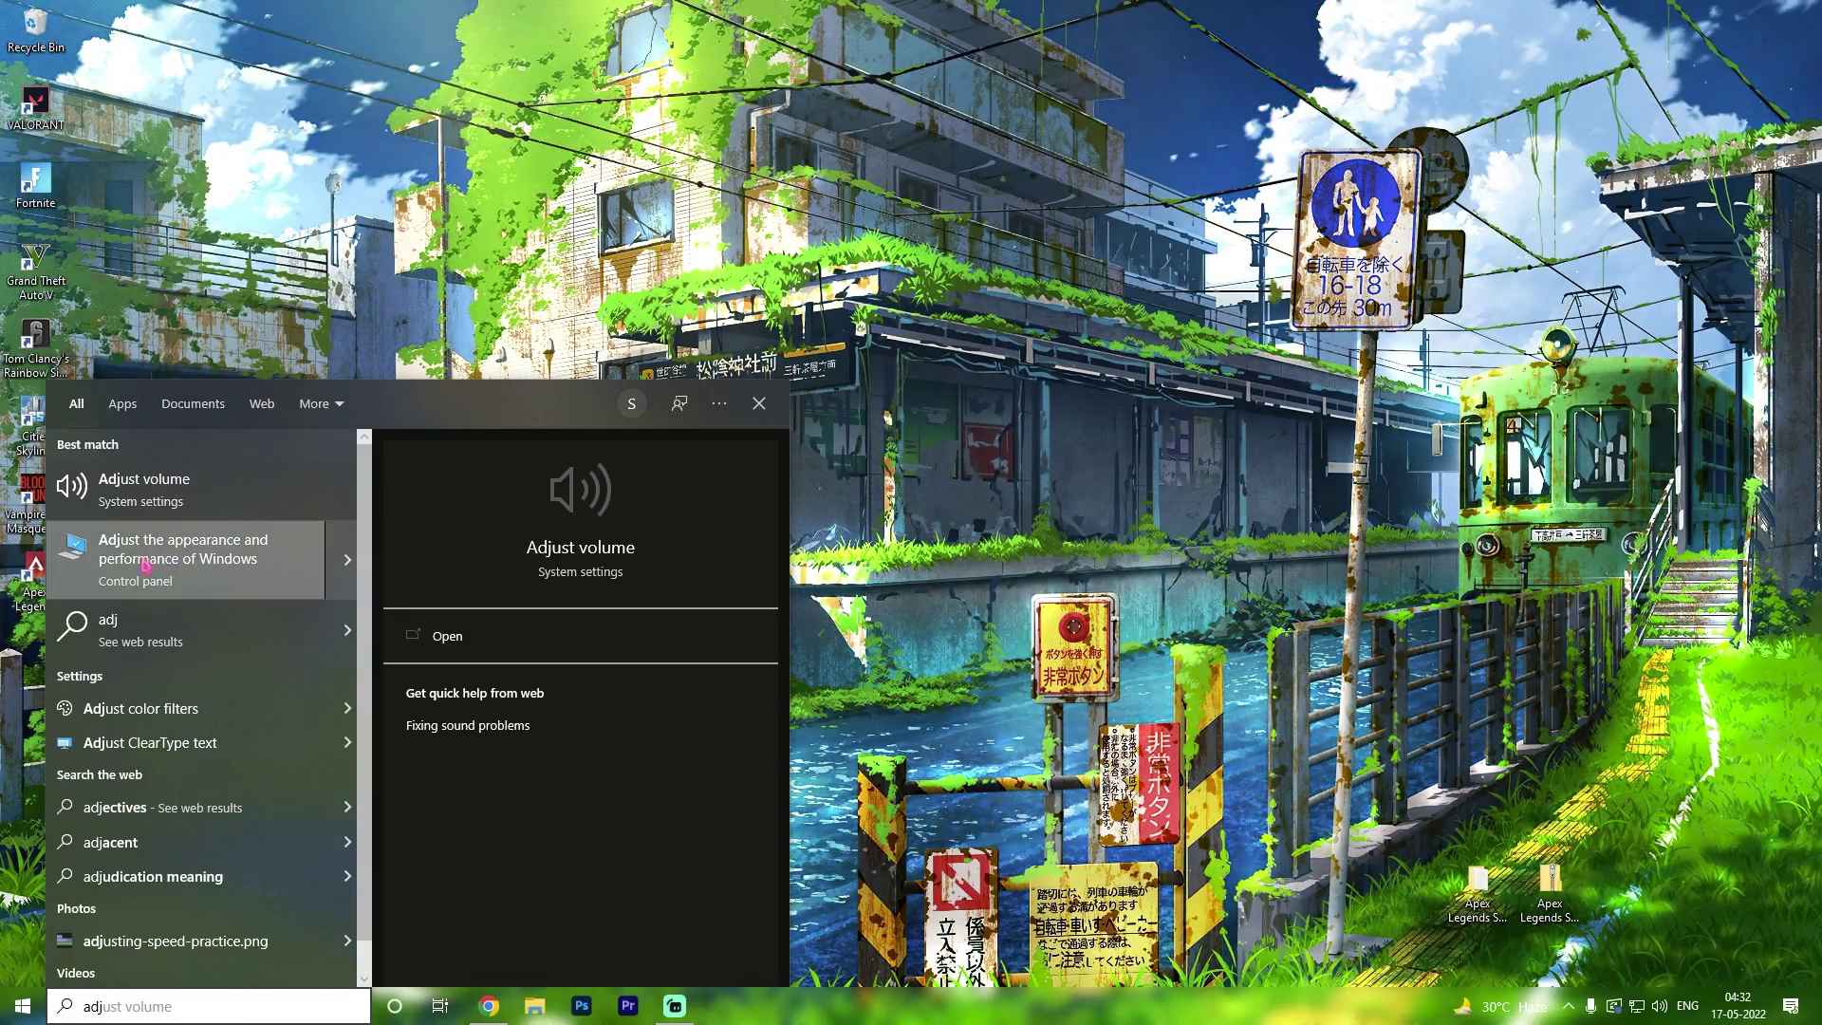
{"action": "left_click", "coordinate": [194, 572]}
{"action": "left_click_drag", "start_coordinate": [142, 70], "coordinate": [373, 173]}
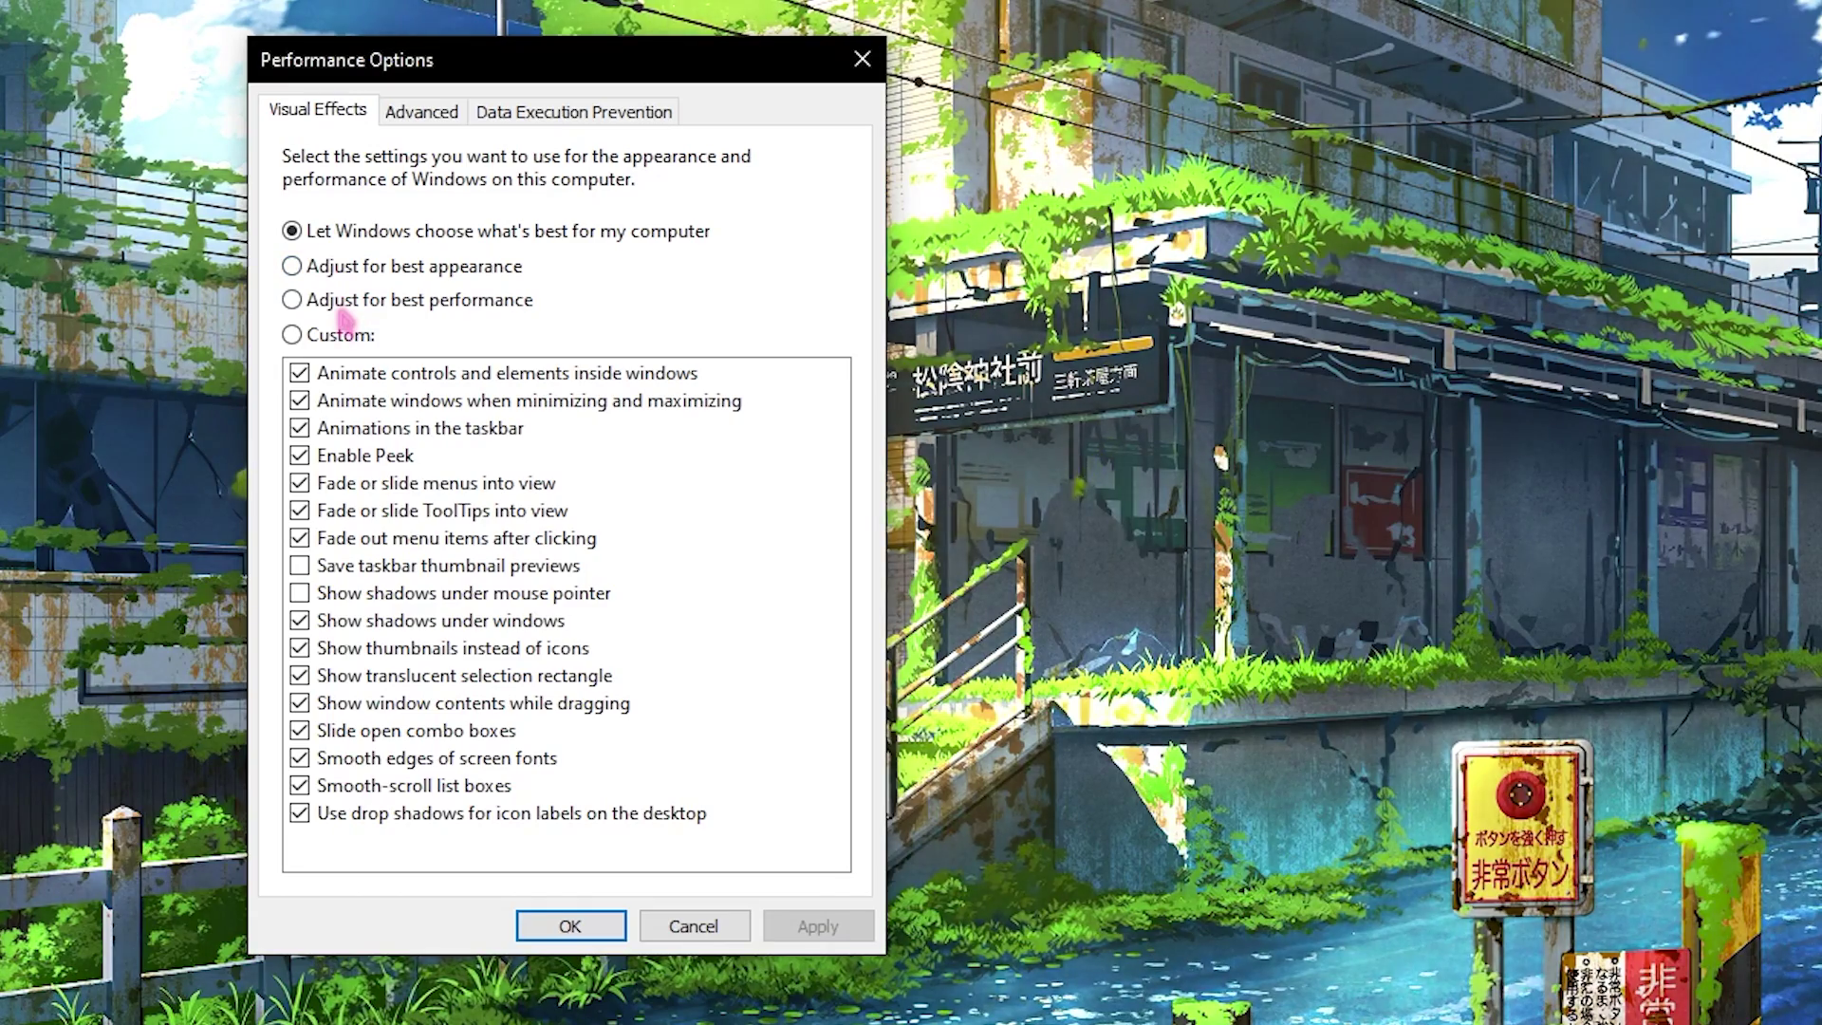
{"action": "left_click", "coordinate": [340, 312]}
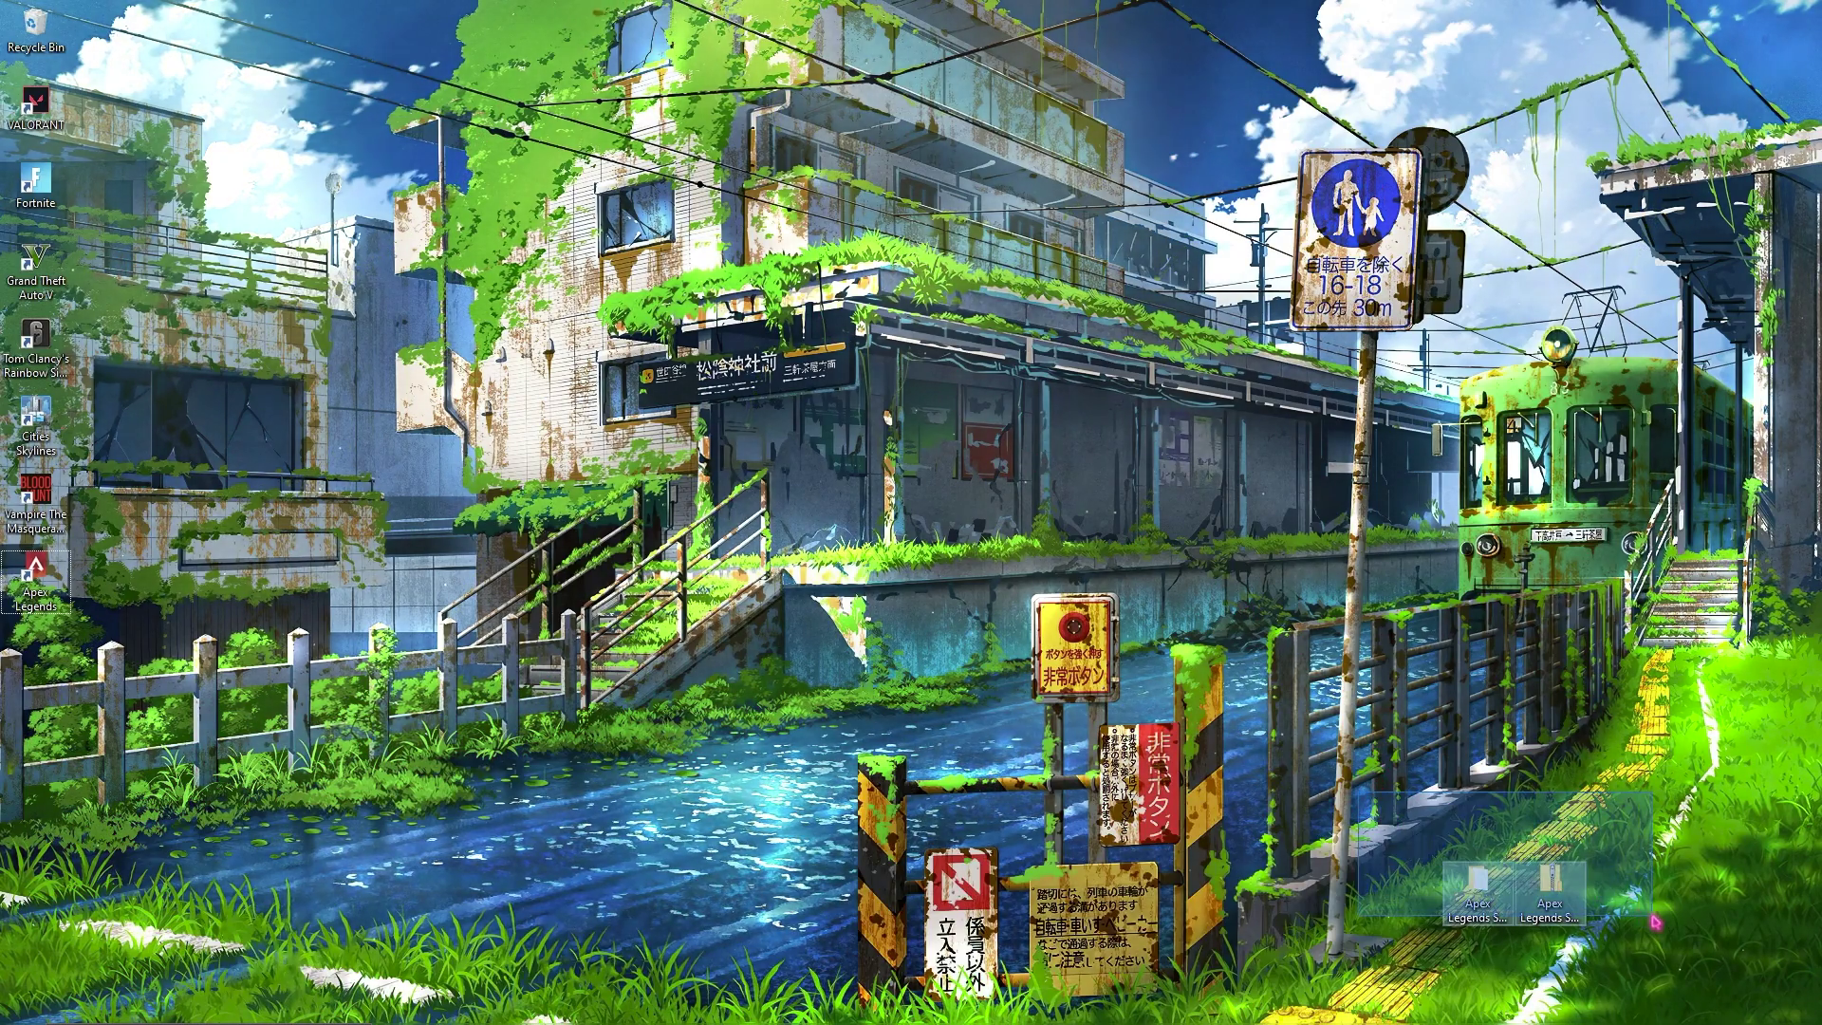
Open the FPS Pack's Registries folder and review High Priority, Default Priority, Disable Power Throttling, and Thread Priority .reg files.
{"action": "double_click", "coordinate": [1477, 883]}
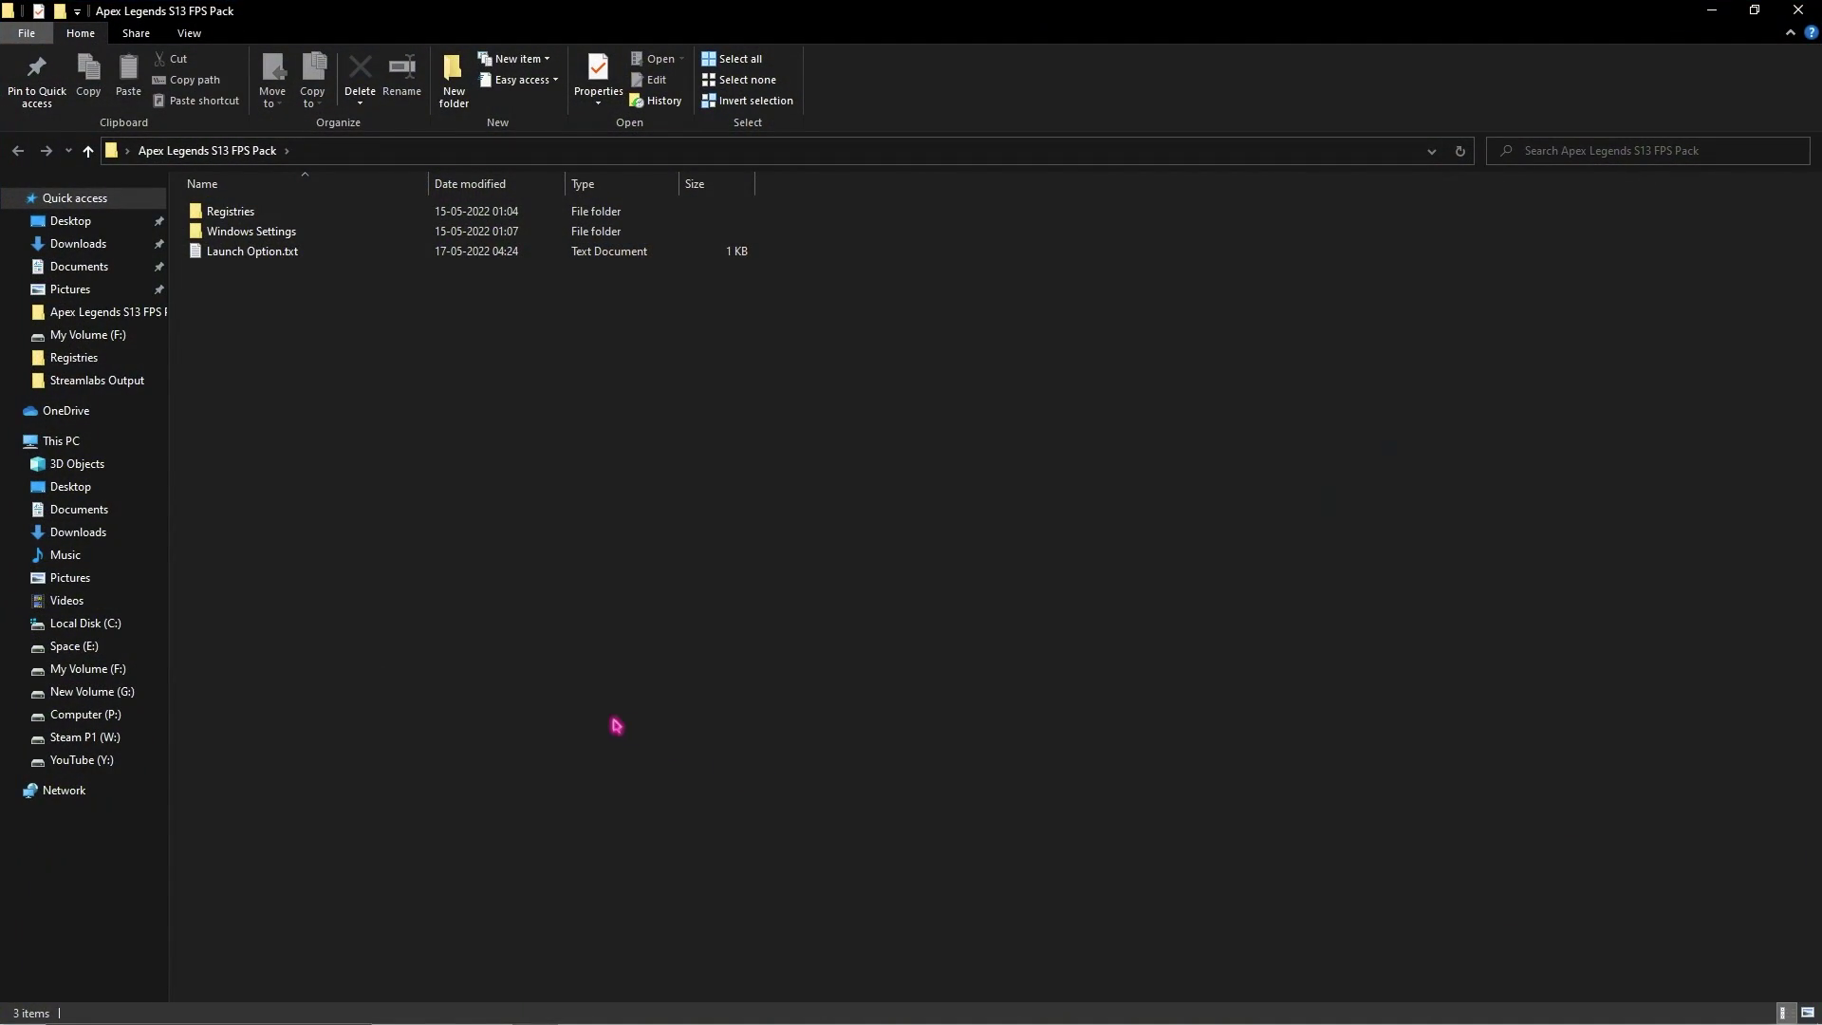
{"action": "double_click", "coordinate": [258, 215]}
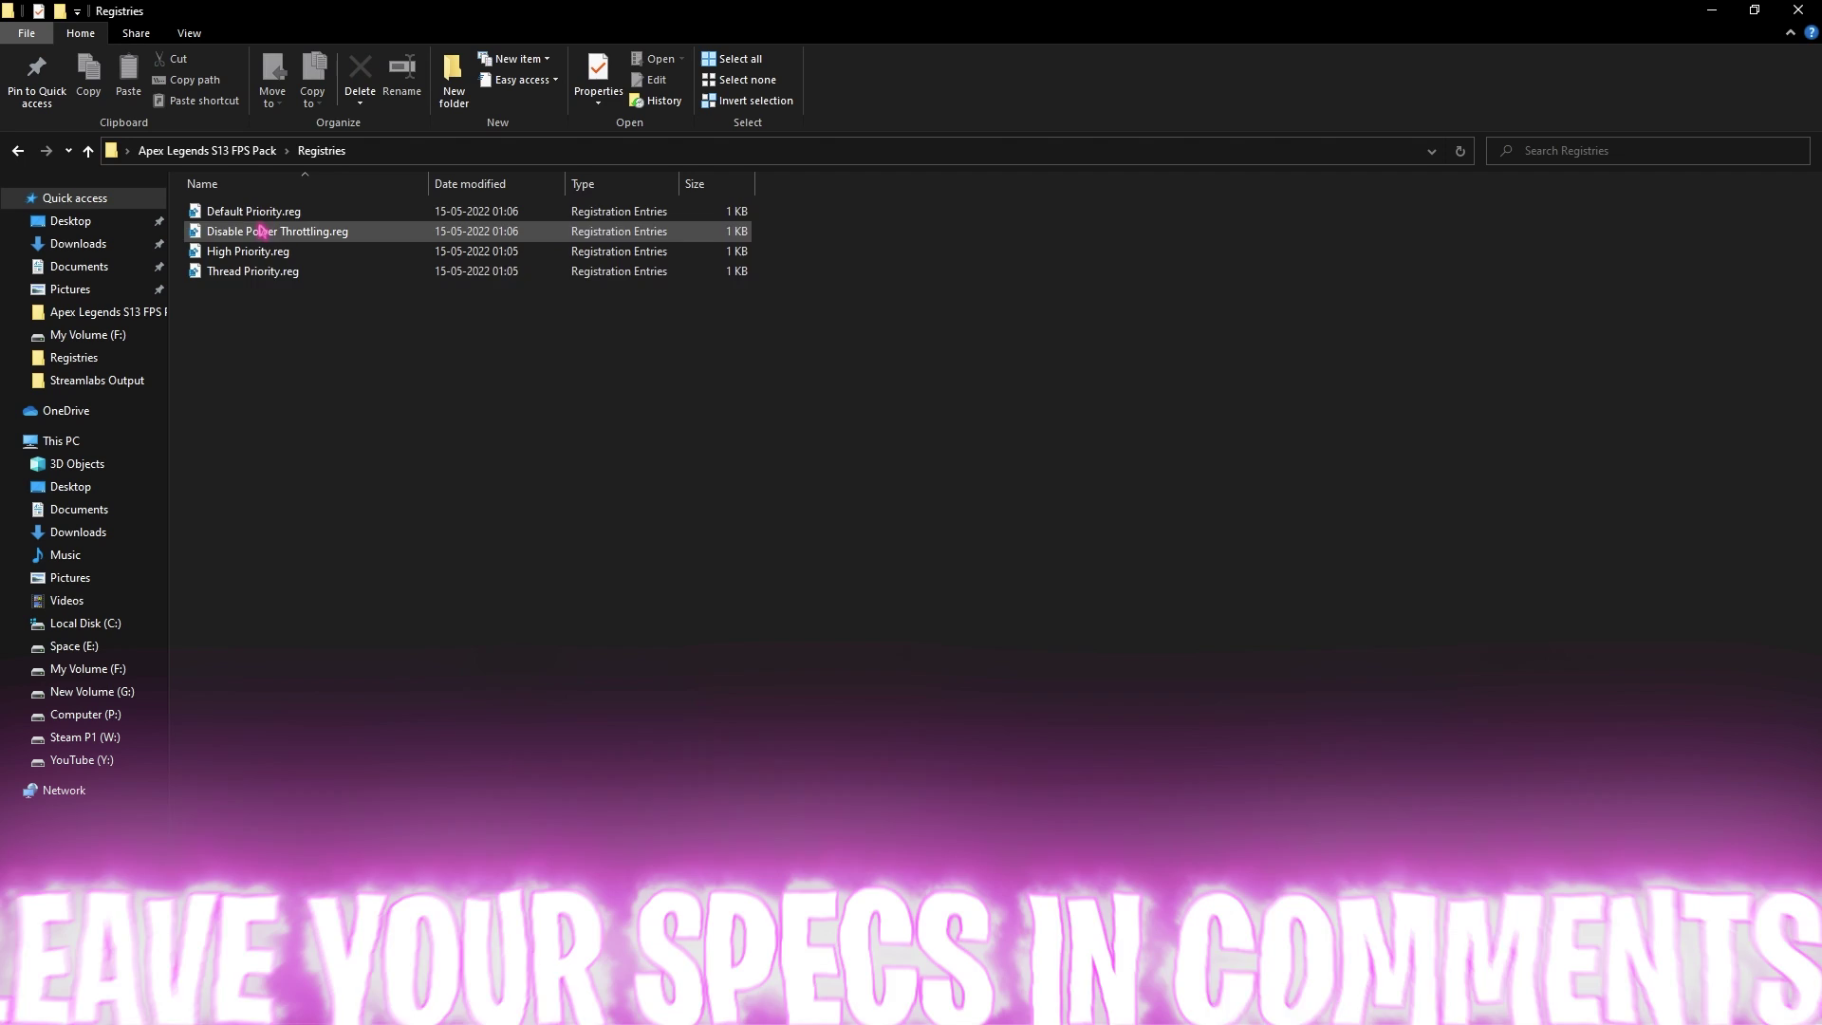
{"action": "left_click", "coordinate": [214, 251]}
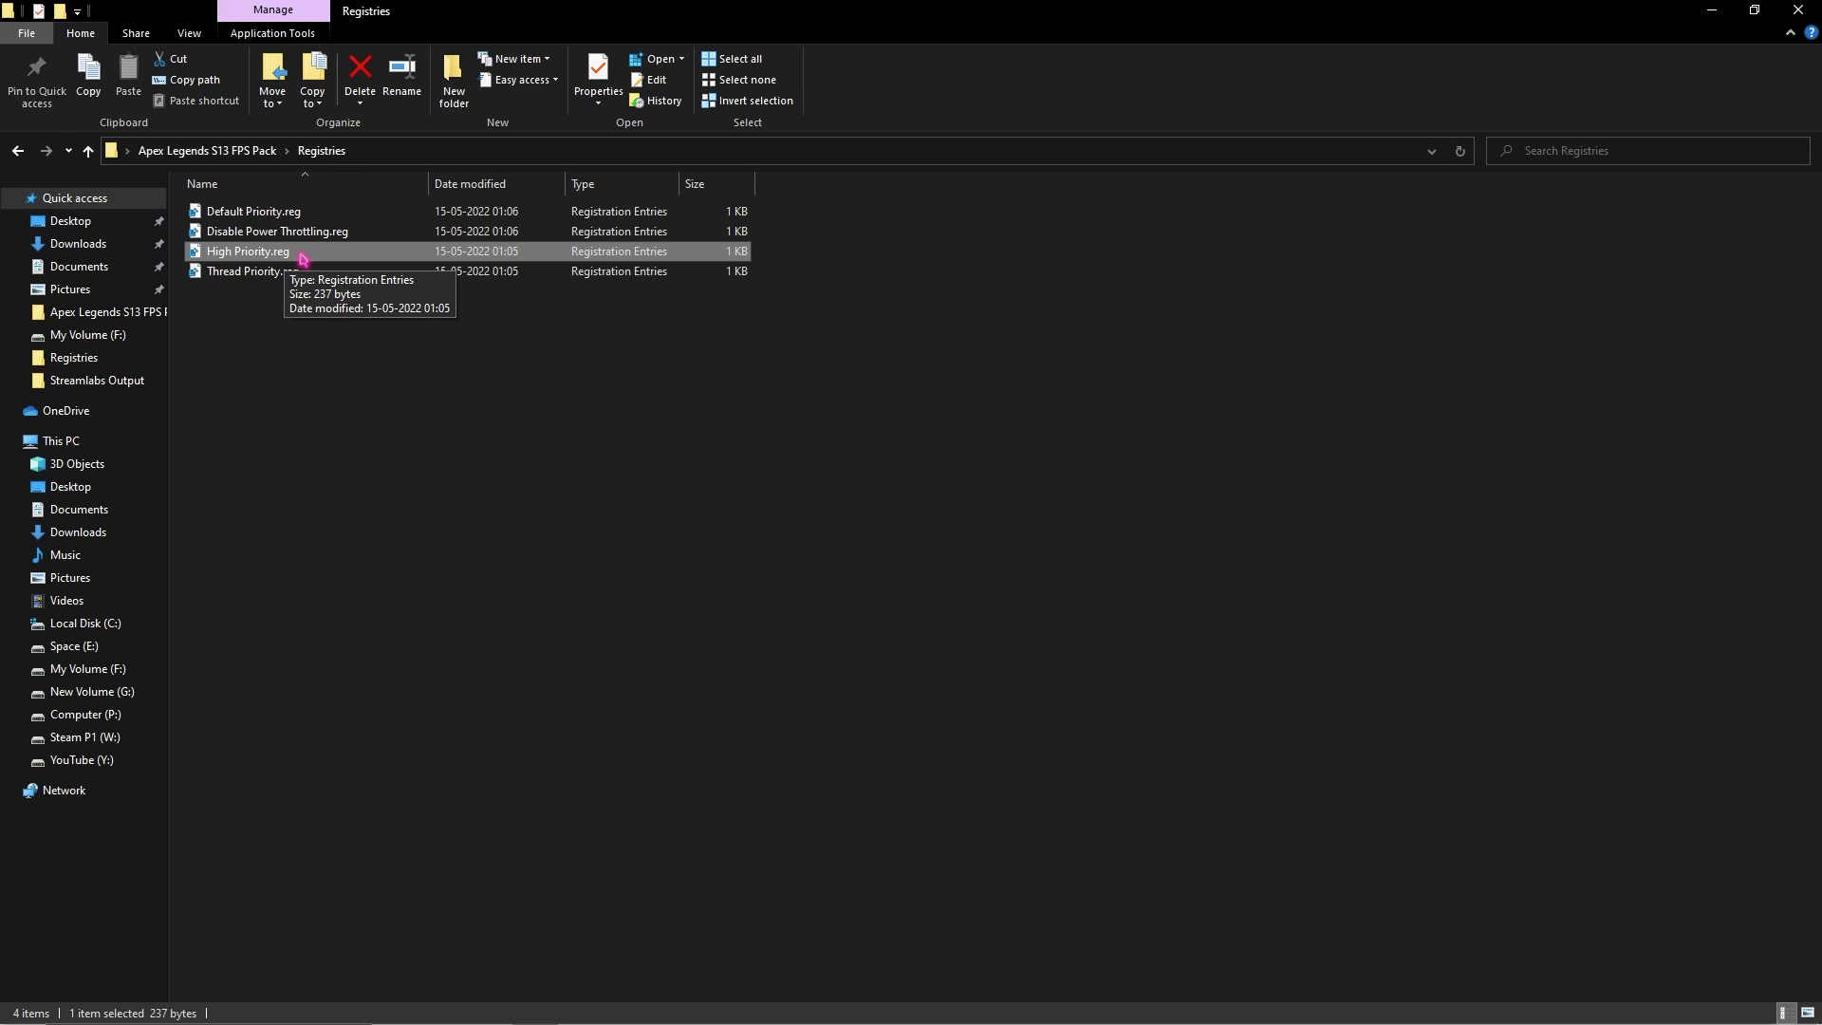
{"action": "left_click", "coordinate": [286, 218]}
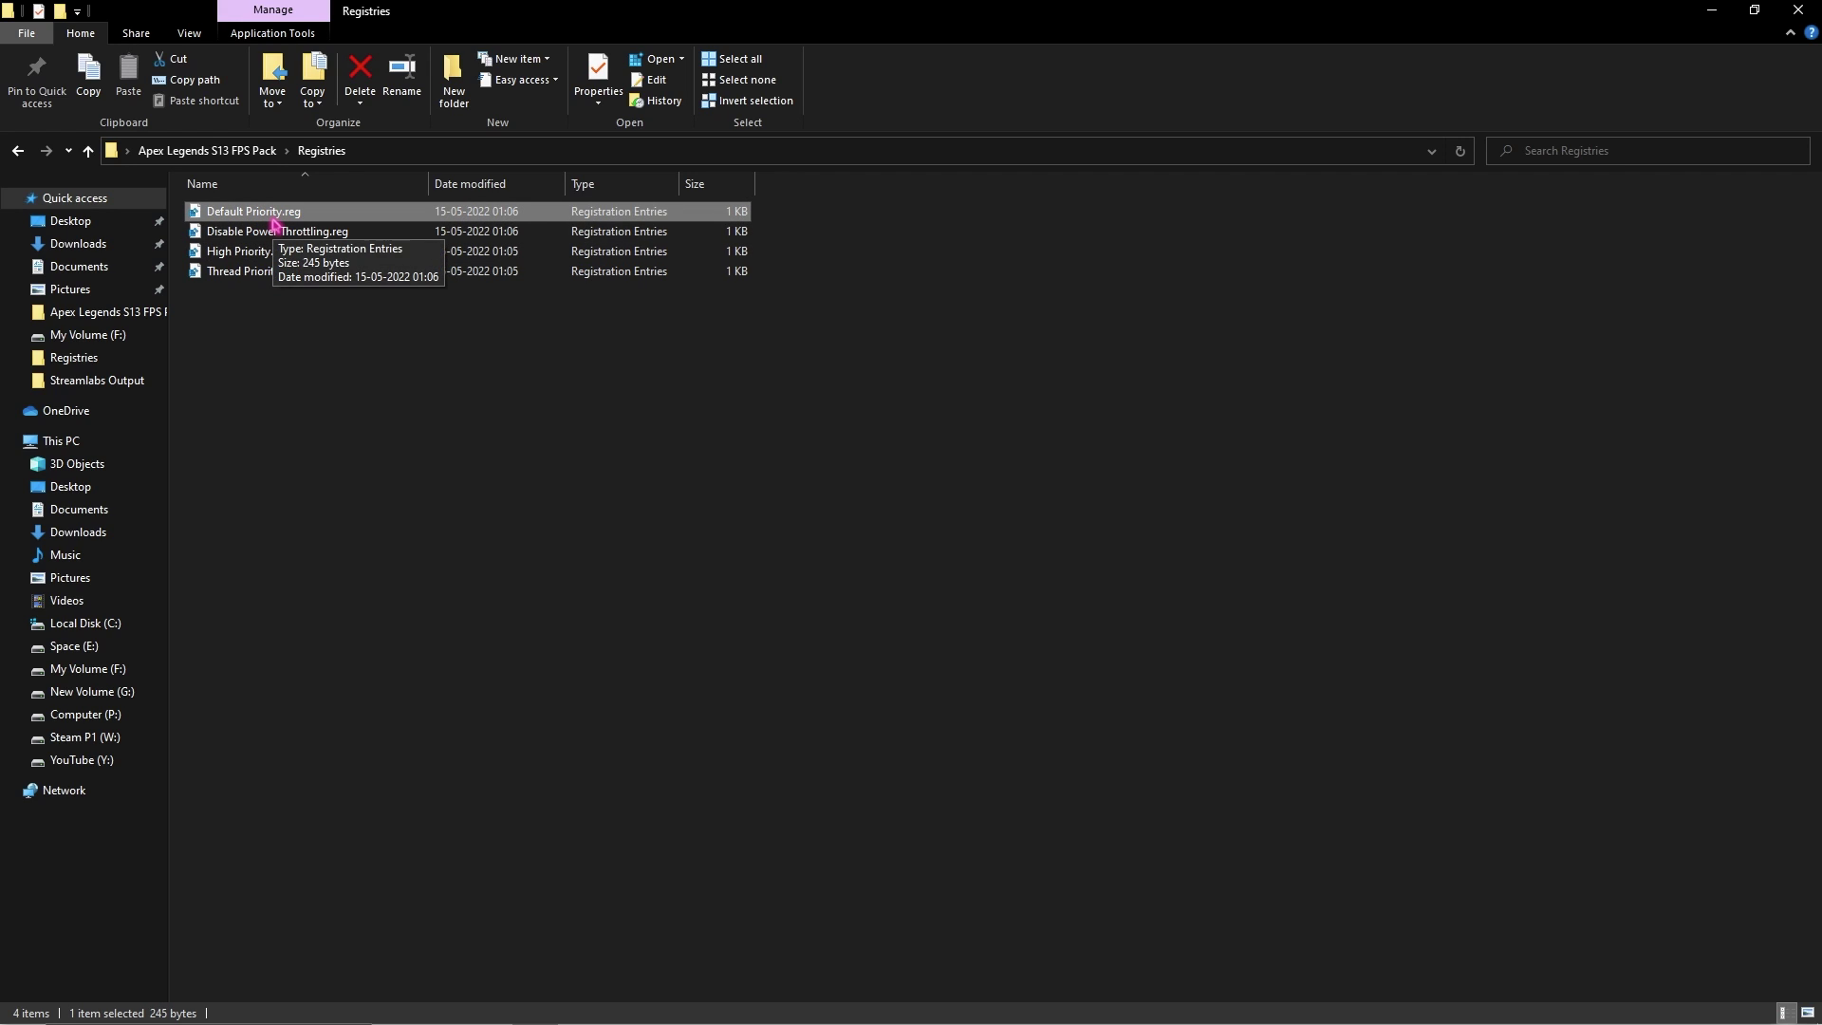
{"action": "left_click", "coordinate": [233, 234]}
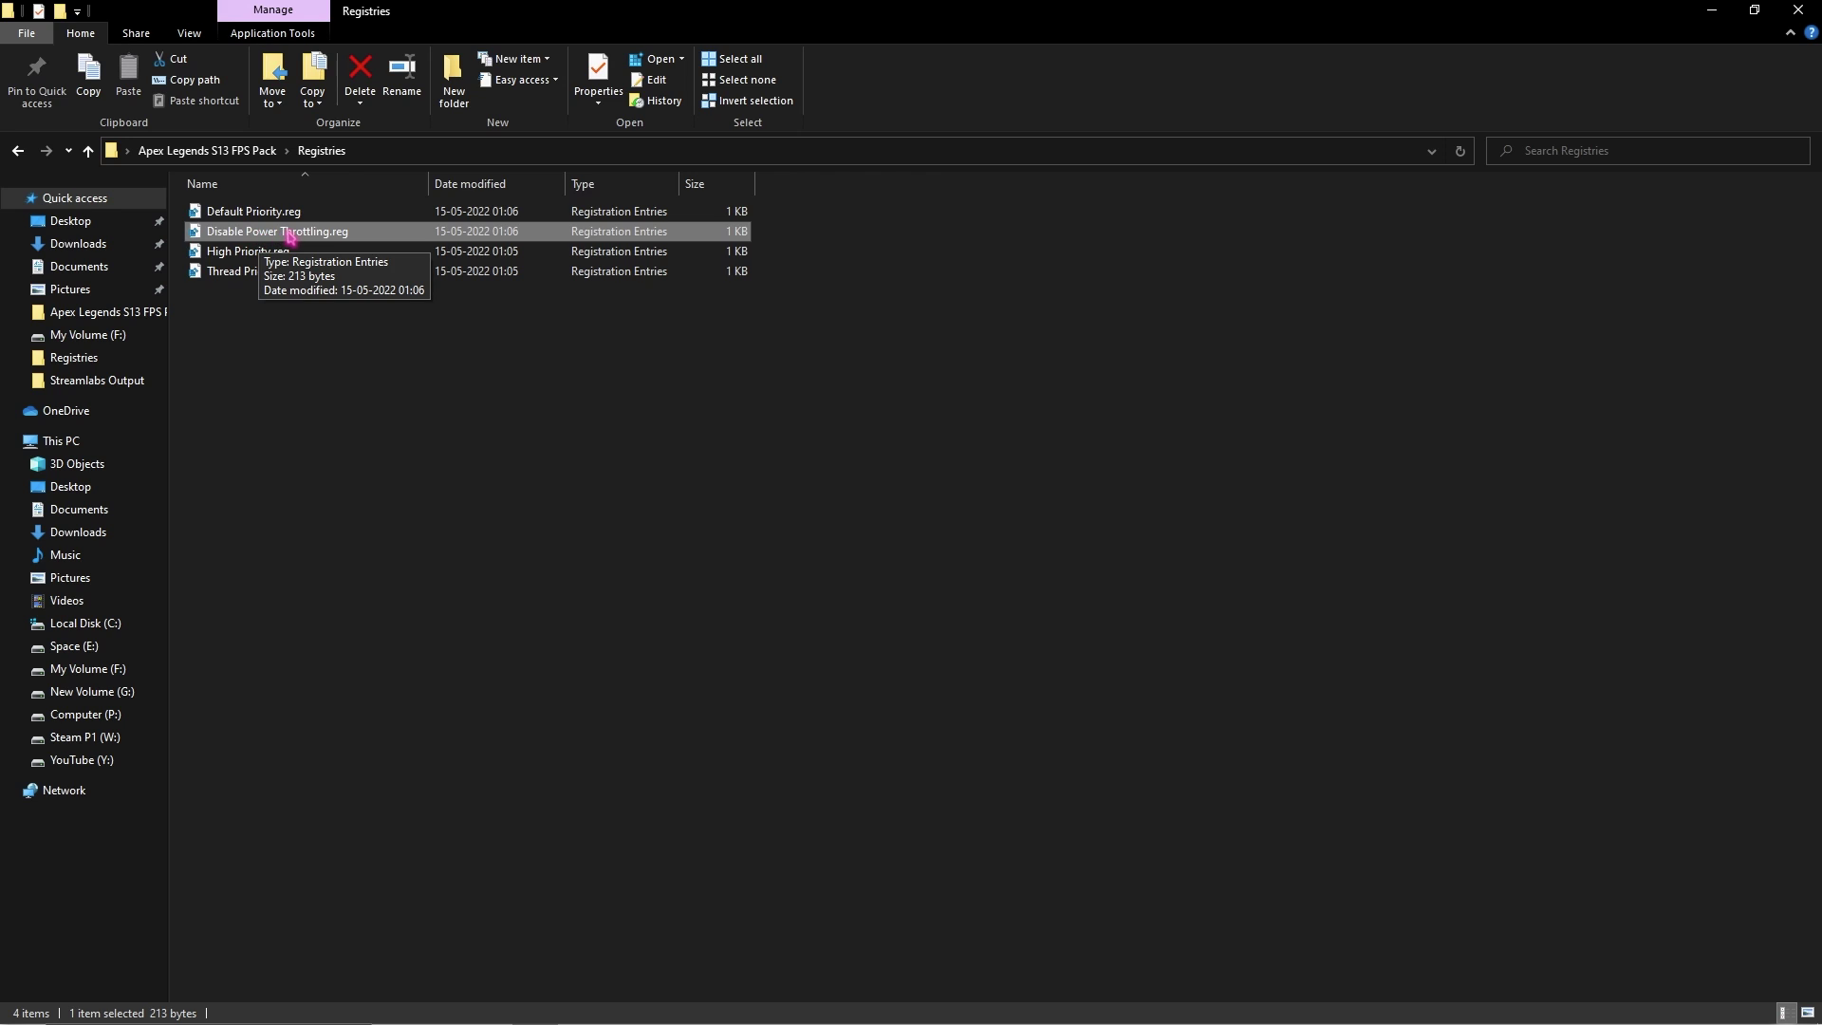
{"action": "left_click", "coordinate": [254, 277]}
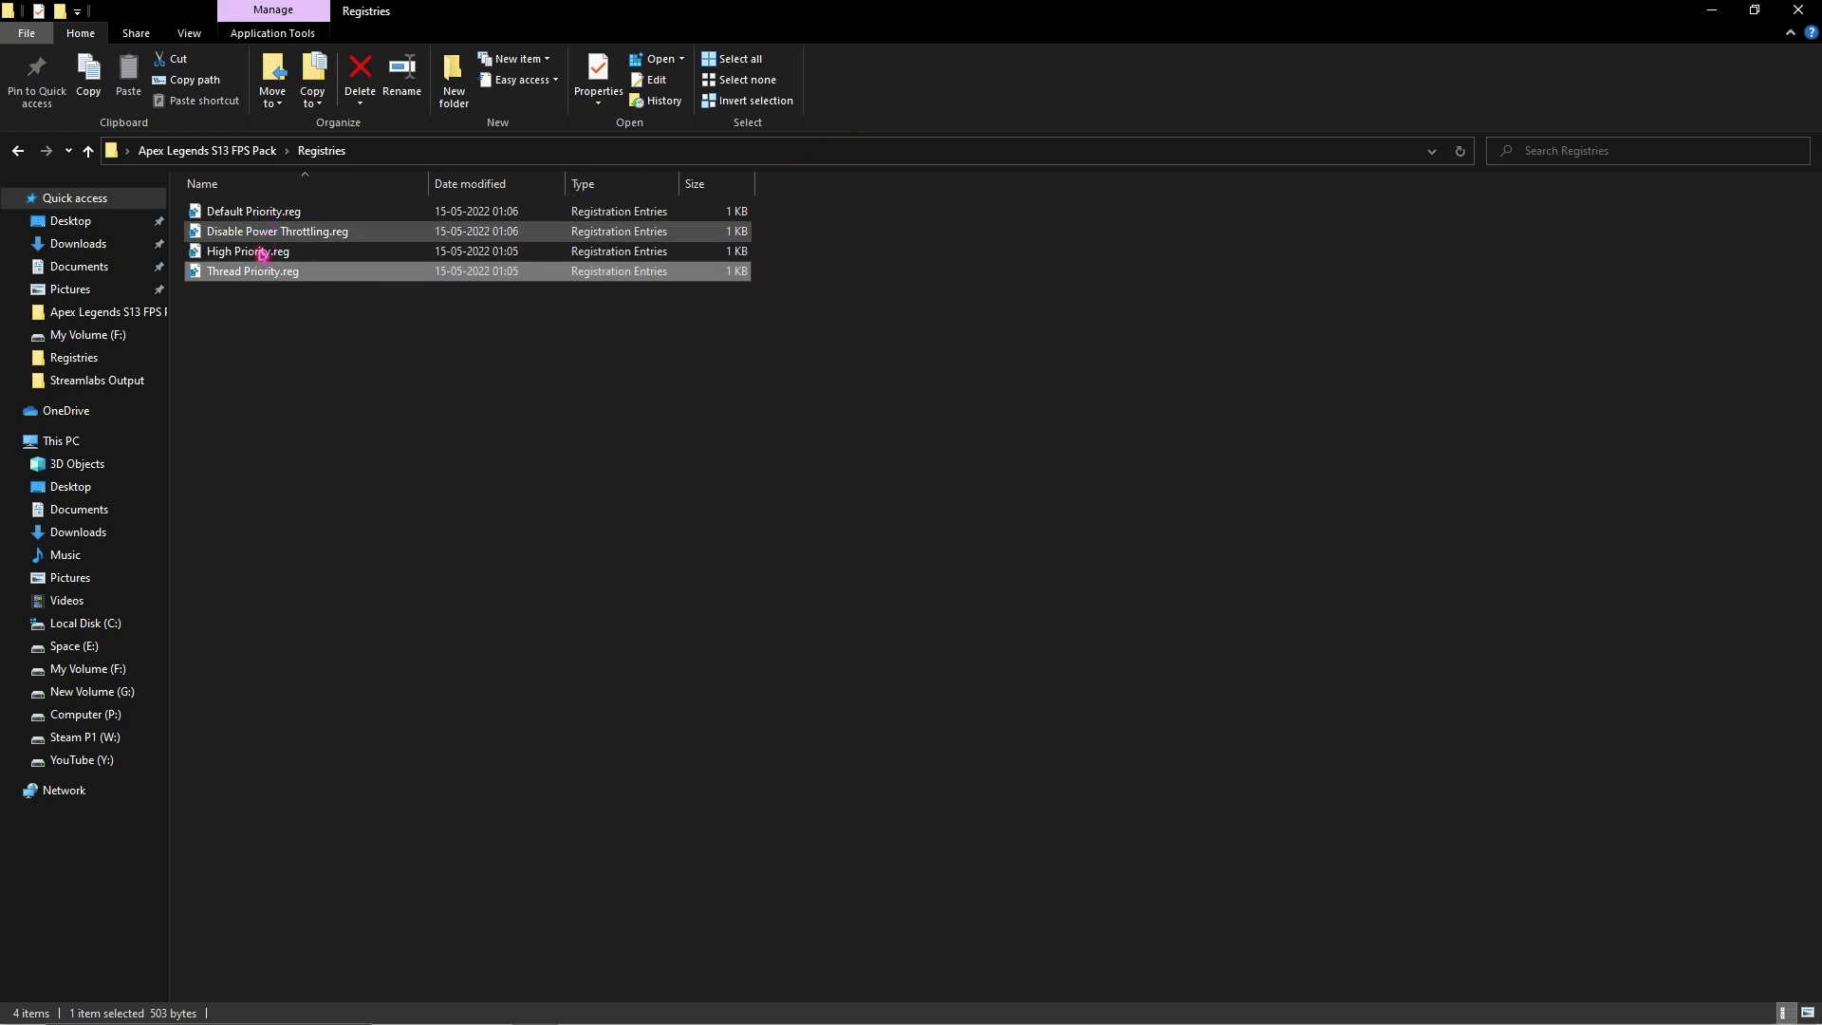
Sort the registry files by name descending and select Default Priority.reg.
{"action": "left_click_drag", "start_coordinate": [858, 326], "coordinate": [732, 228]}
{"action": "left_click", "coordinate": [764, 378]}
{"action": "left_click", "coordinate": [306, 185]}
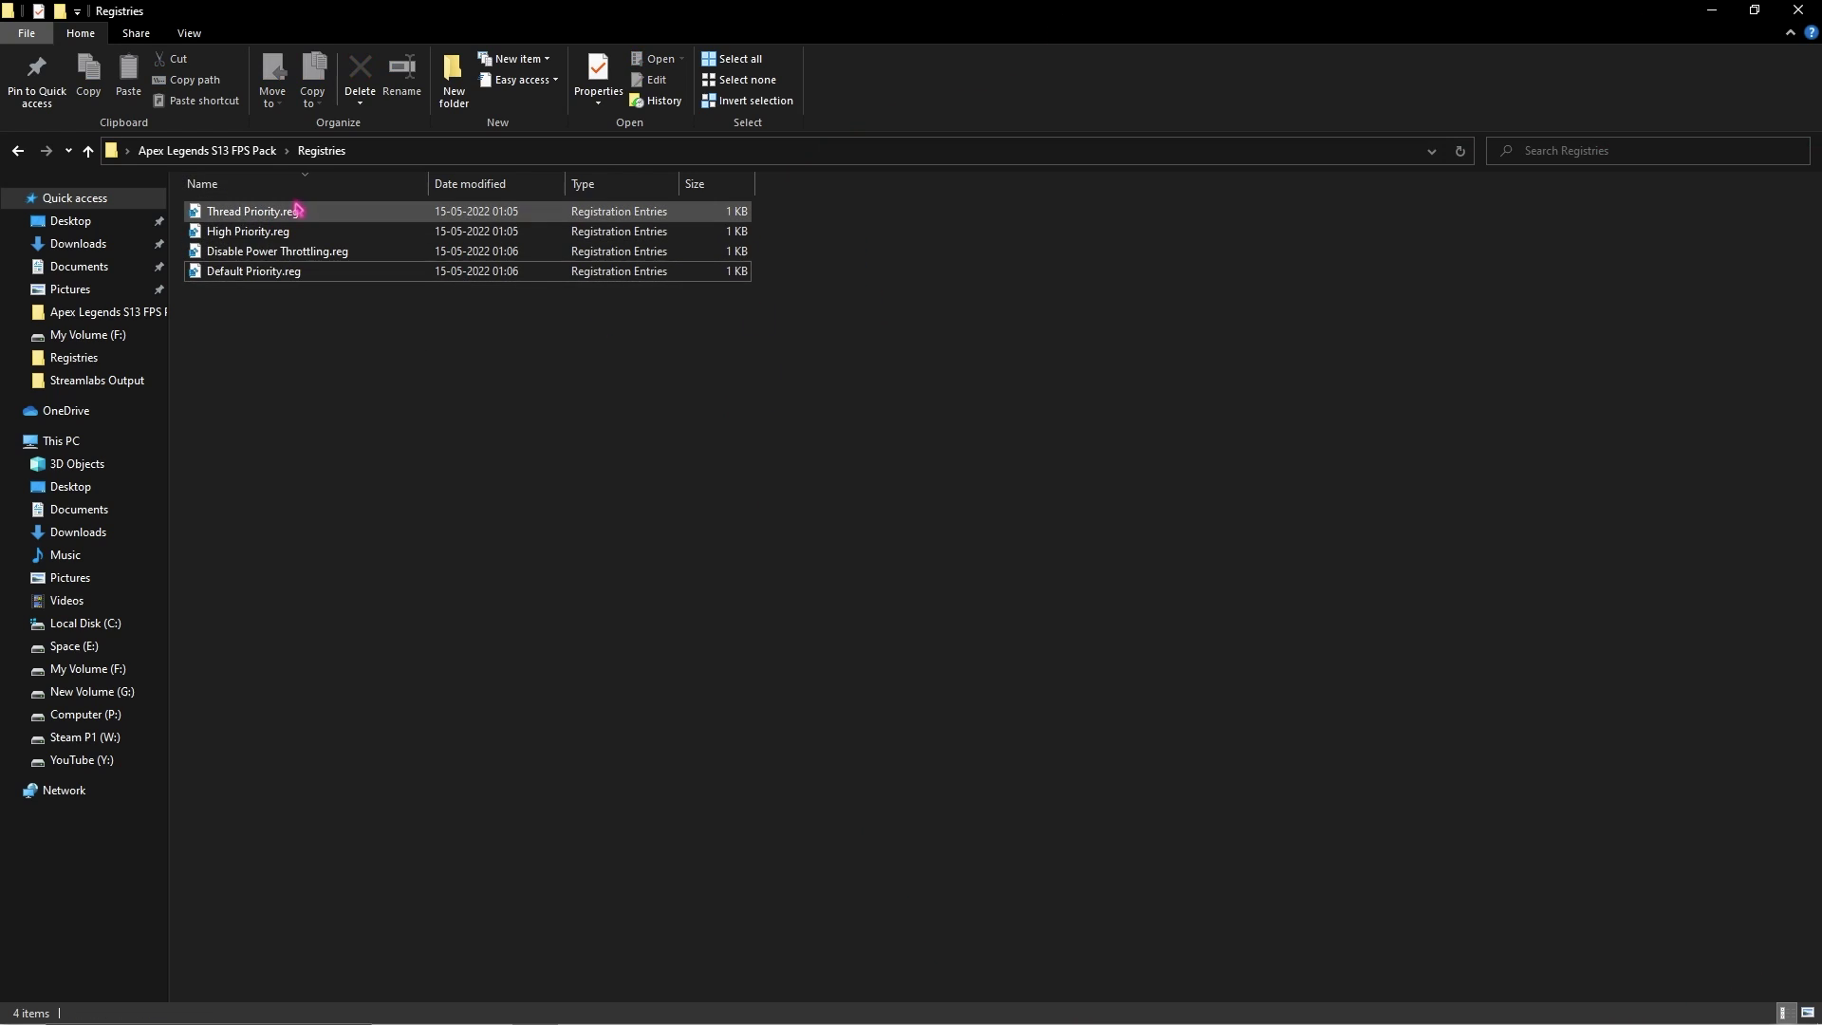
{"action": "left_click", "coordinate": [268, 277]}
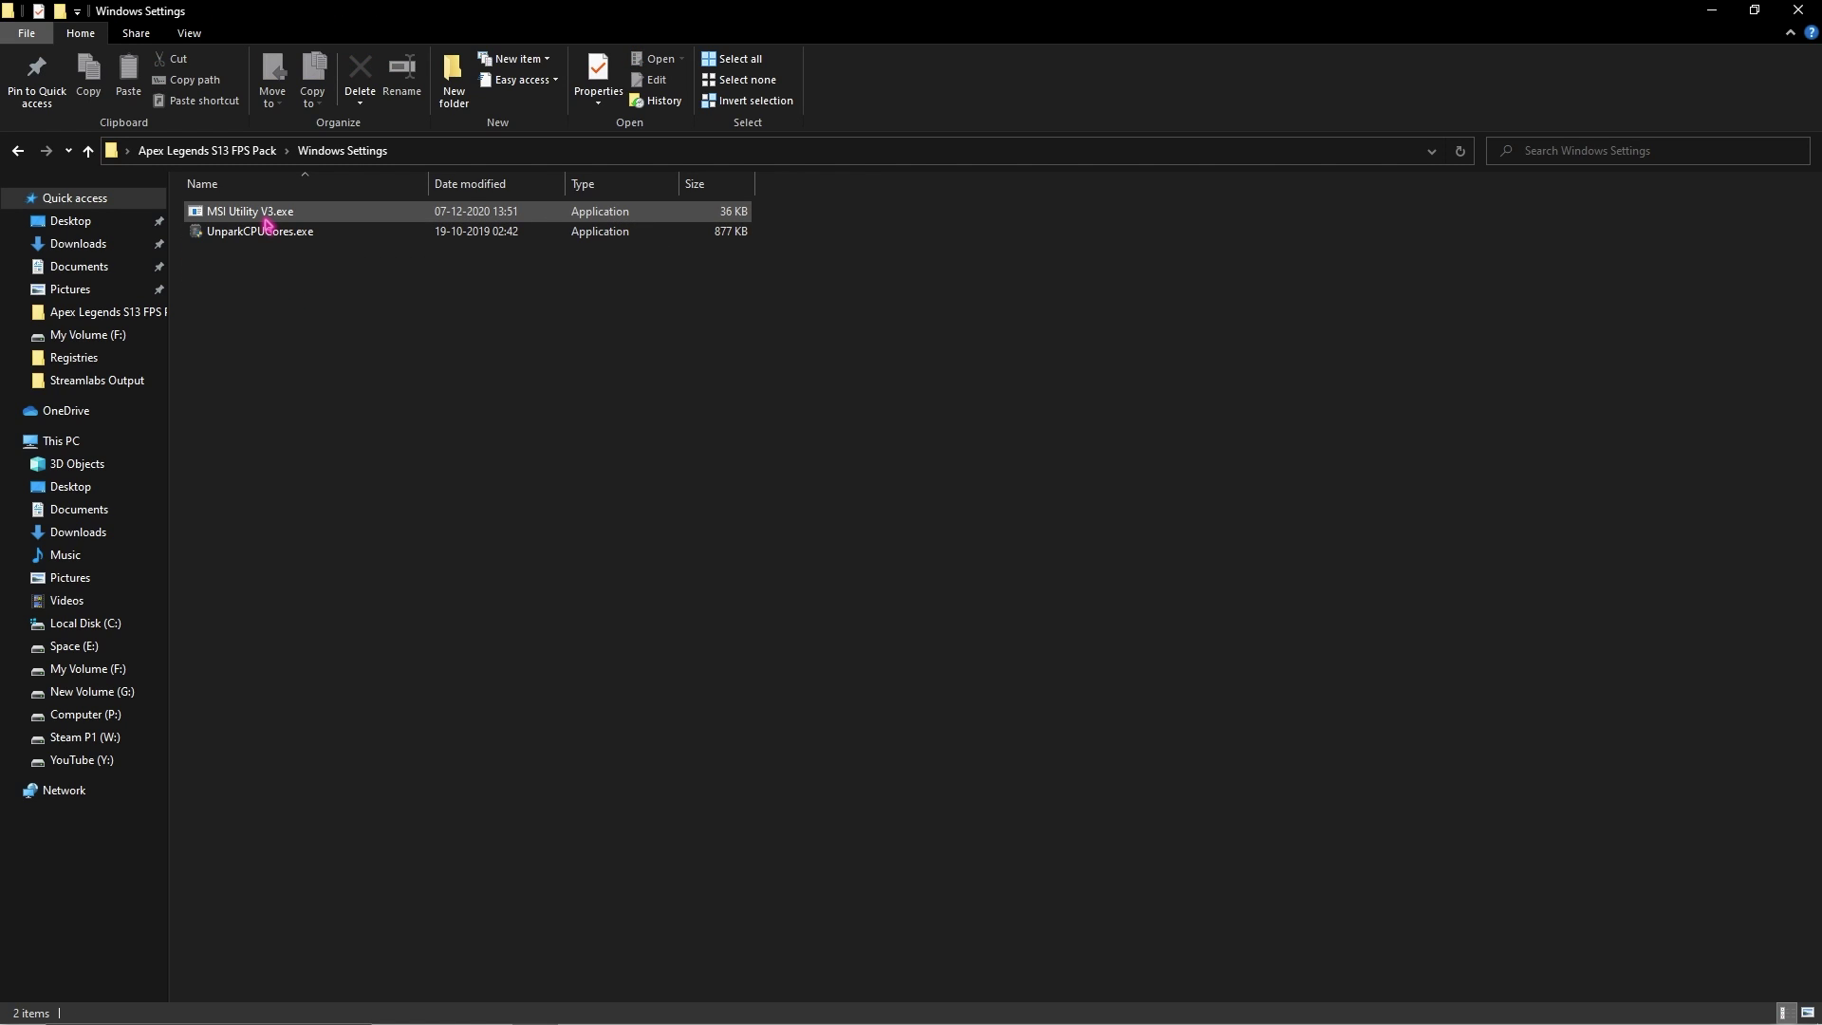
Run MSI Utility V3.exe as administrator.
{"action": "left_click", "coordinate": [267, 224]}
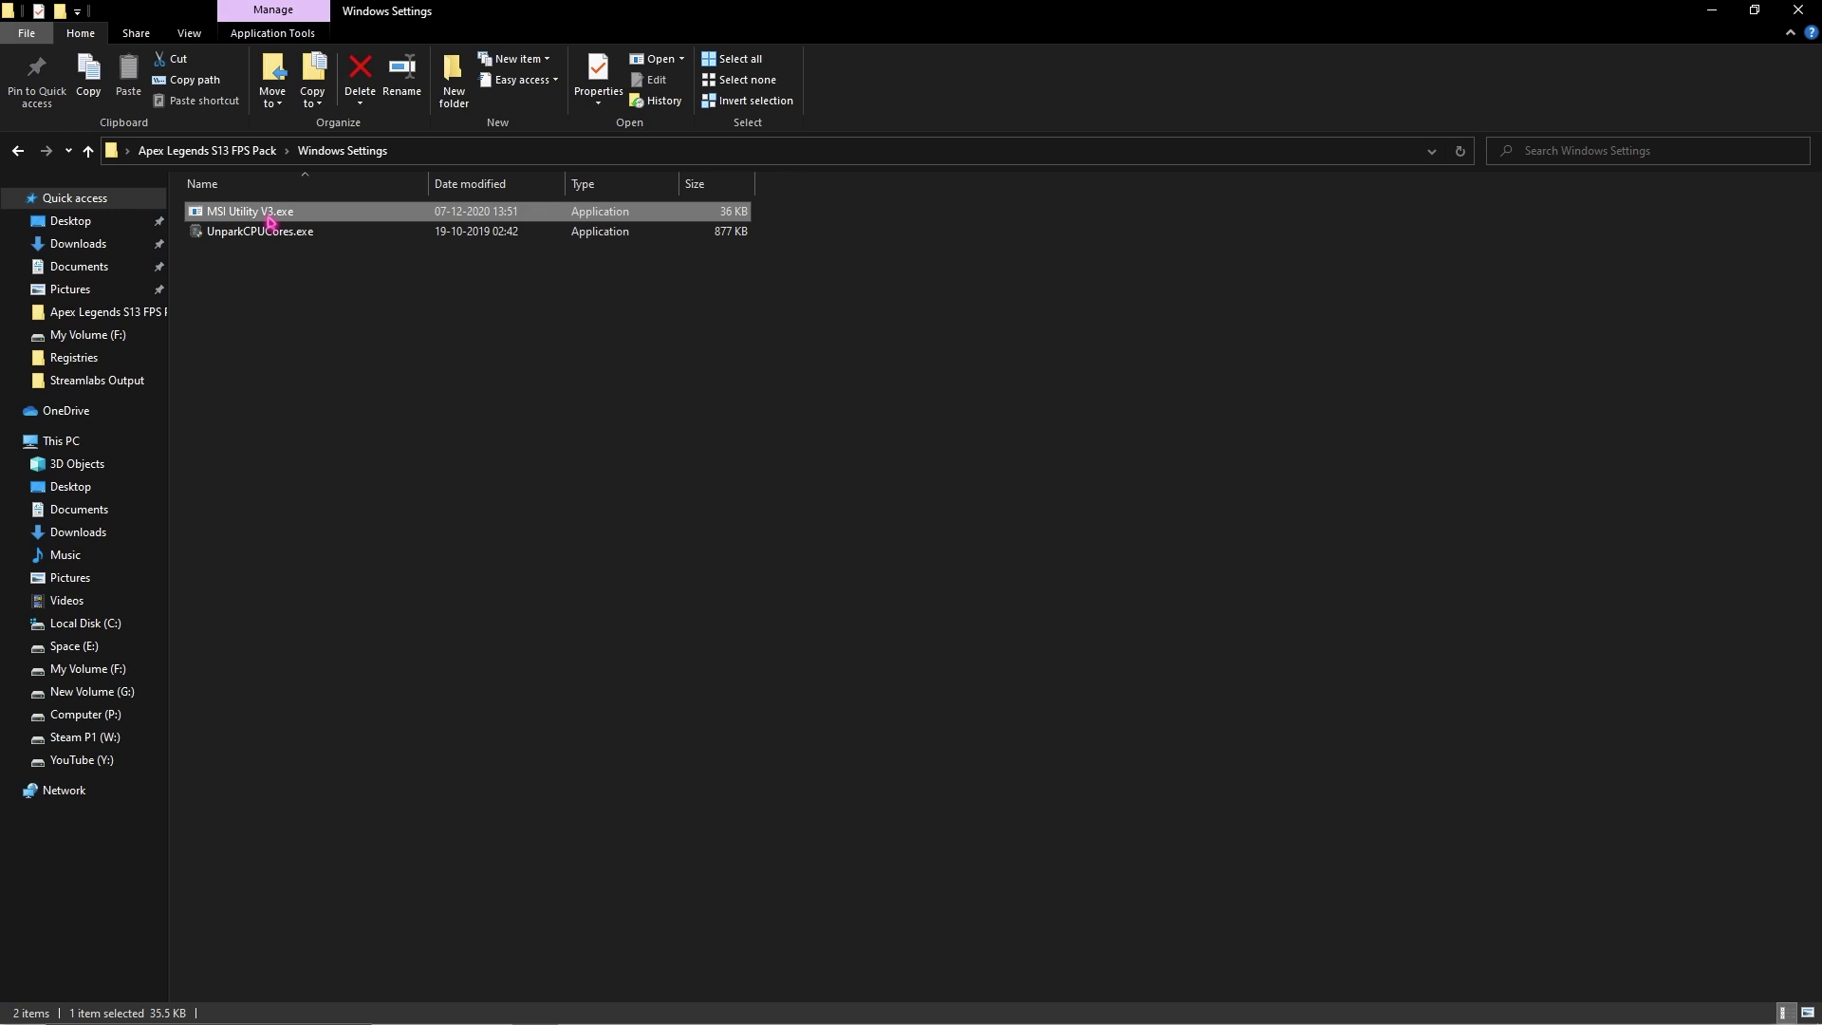
{"action": "right_click", "coordinate": [268, 221]}
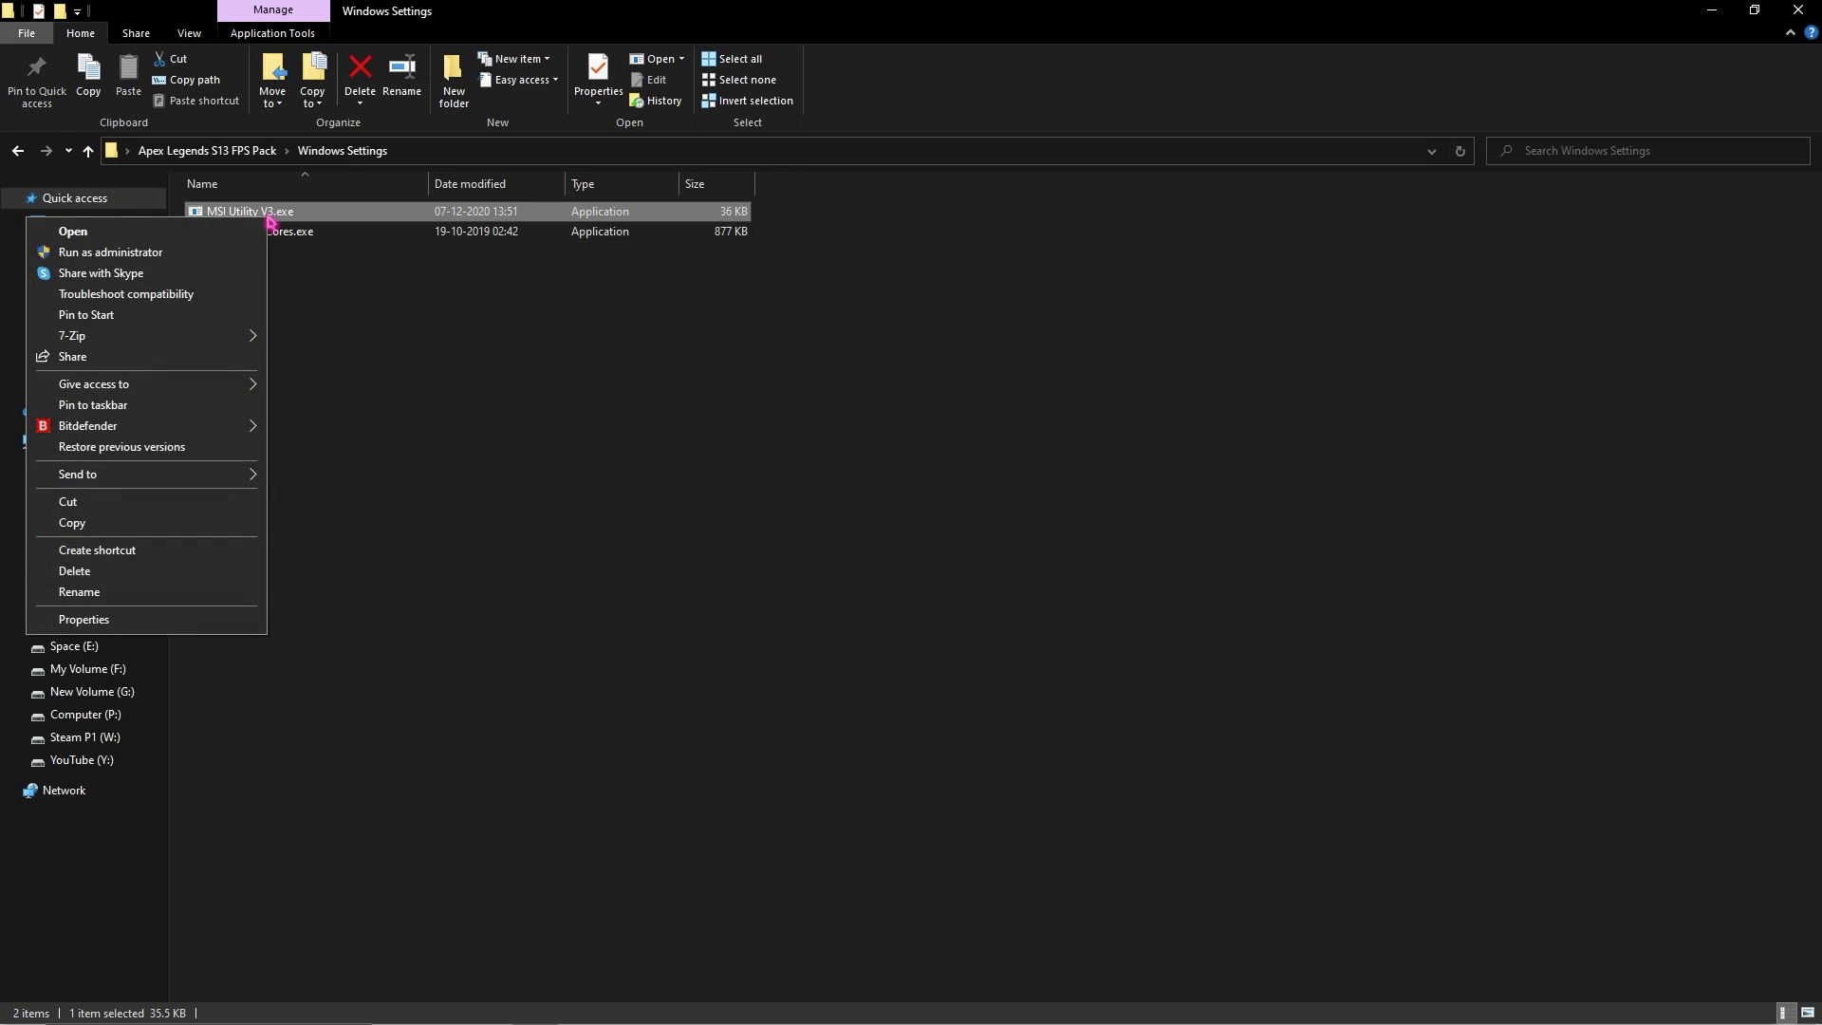
{"action": "left_click", "coordinate": [169, 256]}
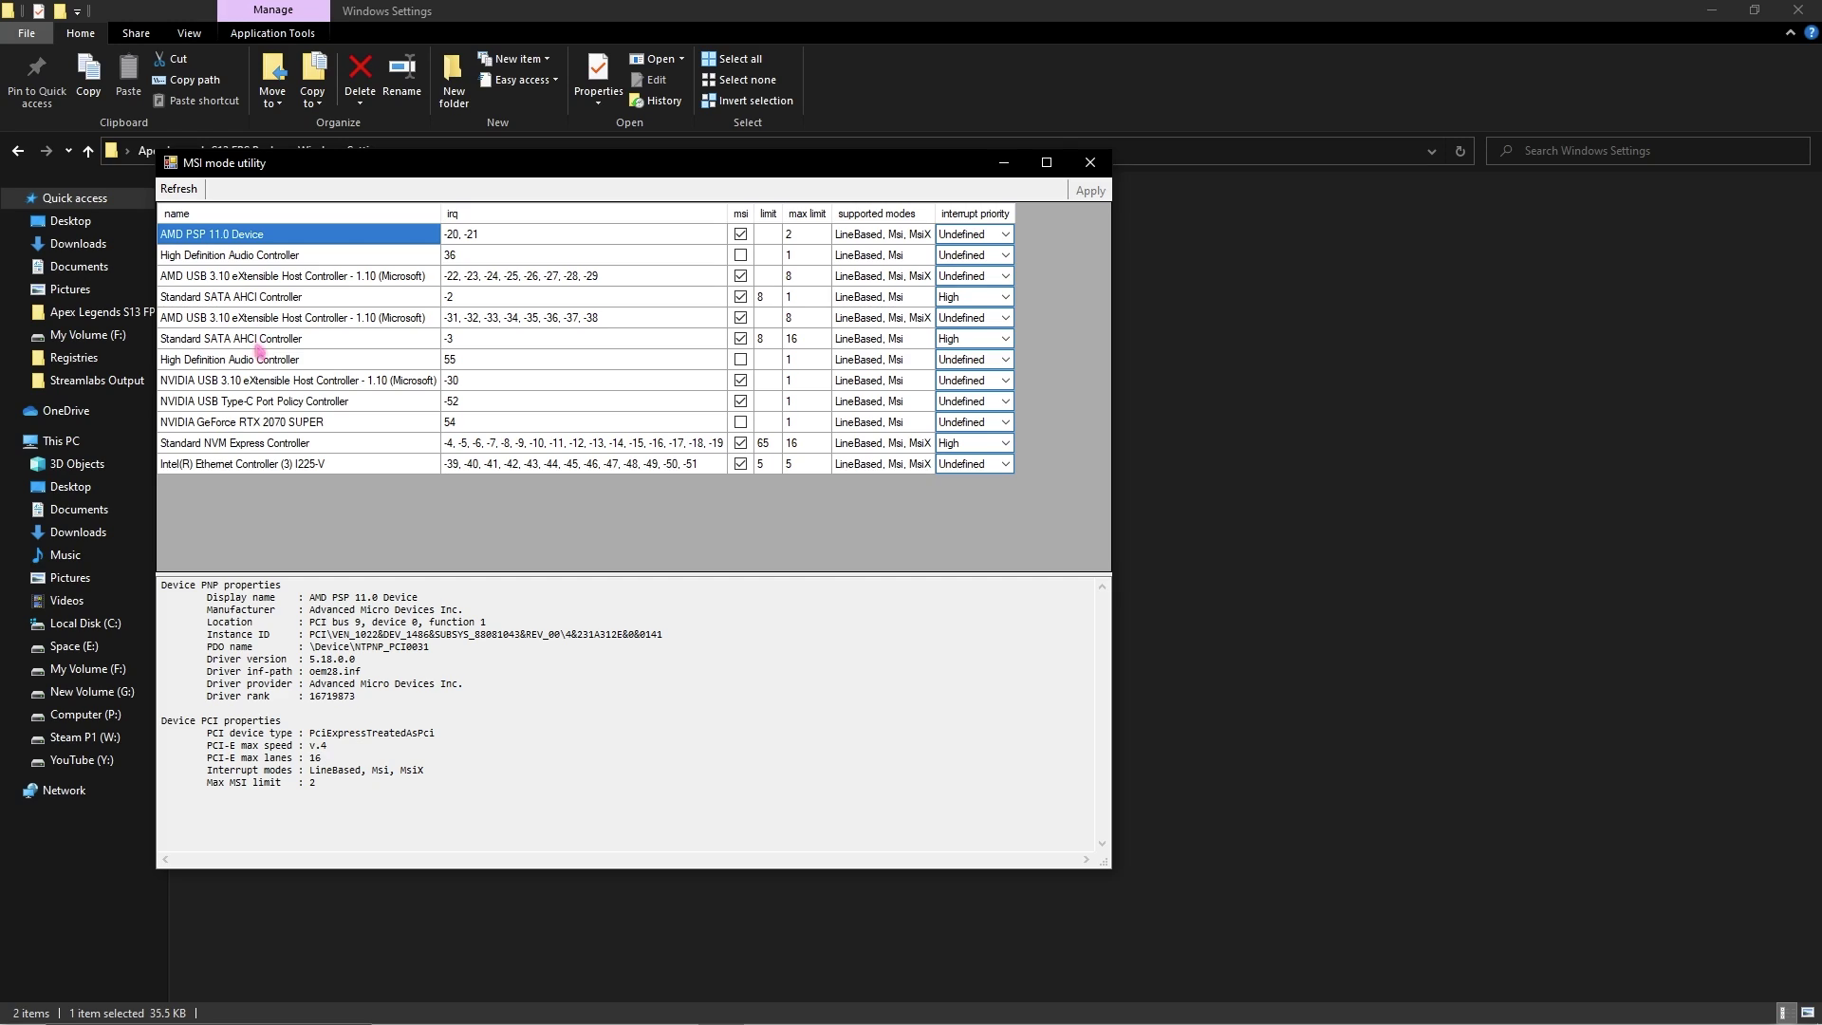
Set the NVIDIA GeForce RTX 2070 SUPER interrupt priority to High and close the utility.
{"action": "left_click", "coordinate": [230, 424]}
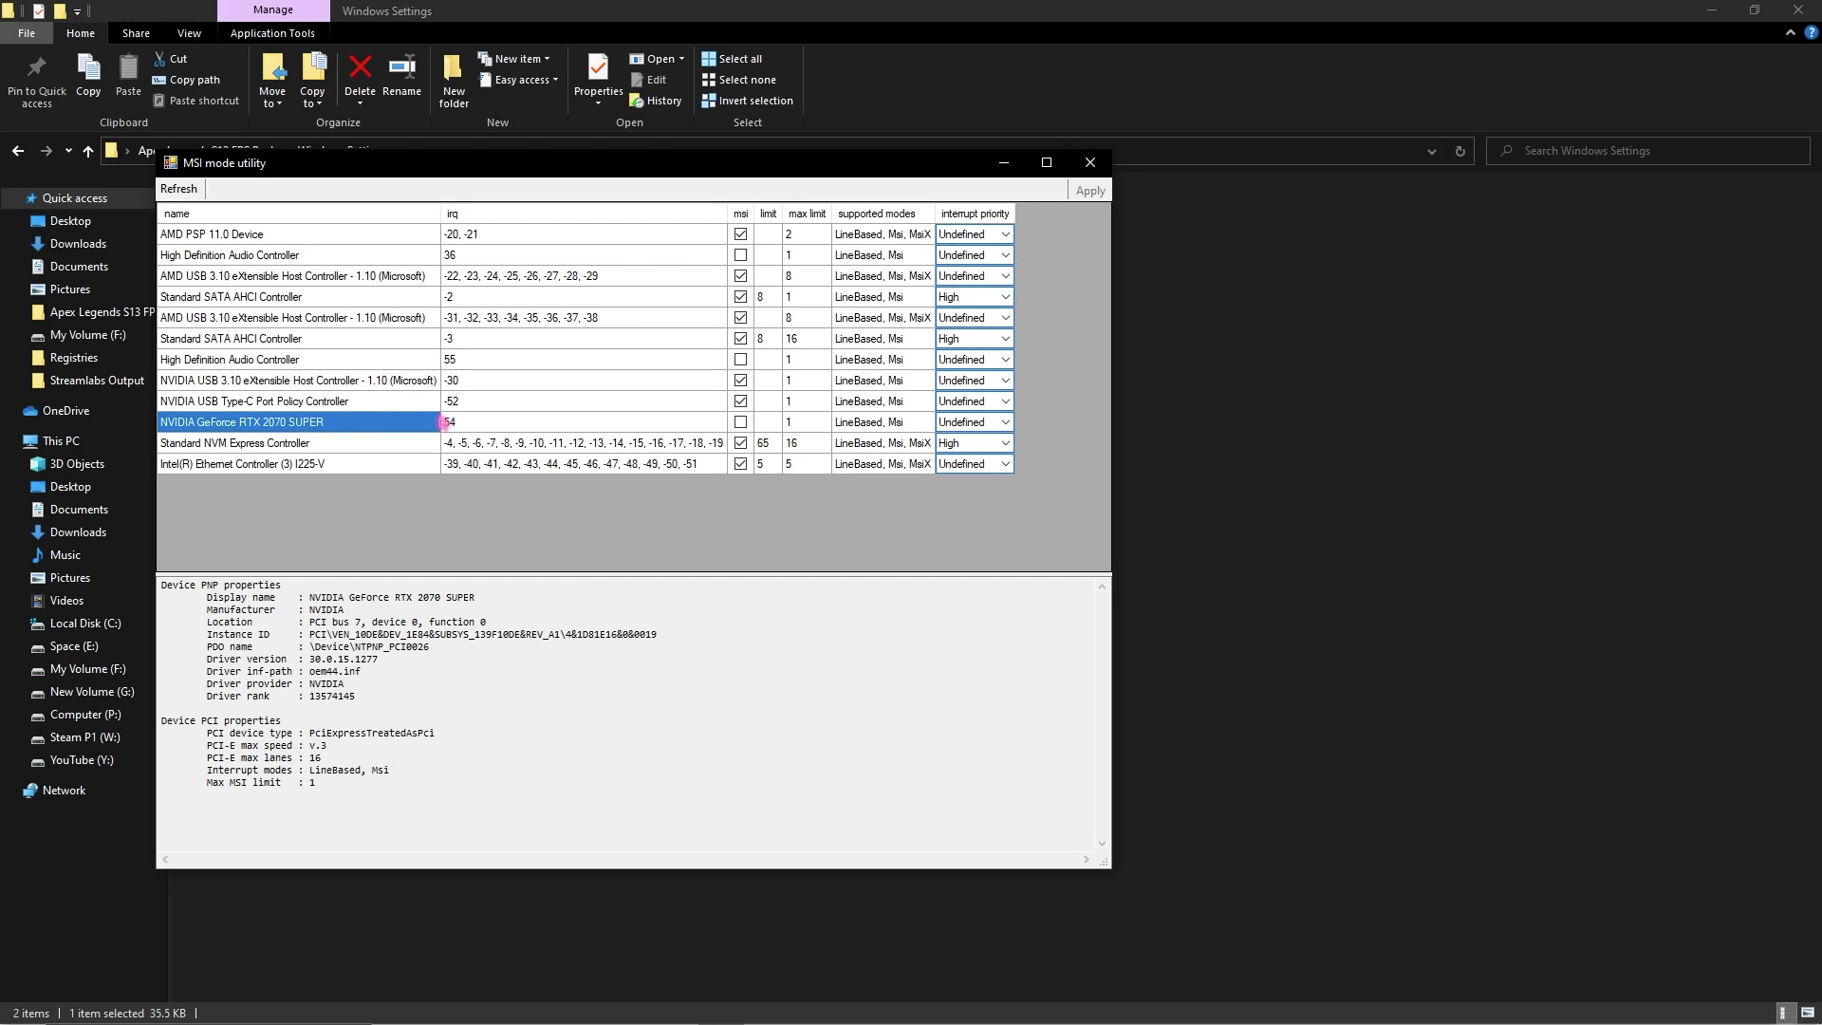
{"action": "left_click", "coordinate": [980, 423]}
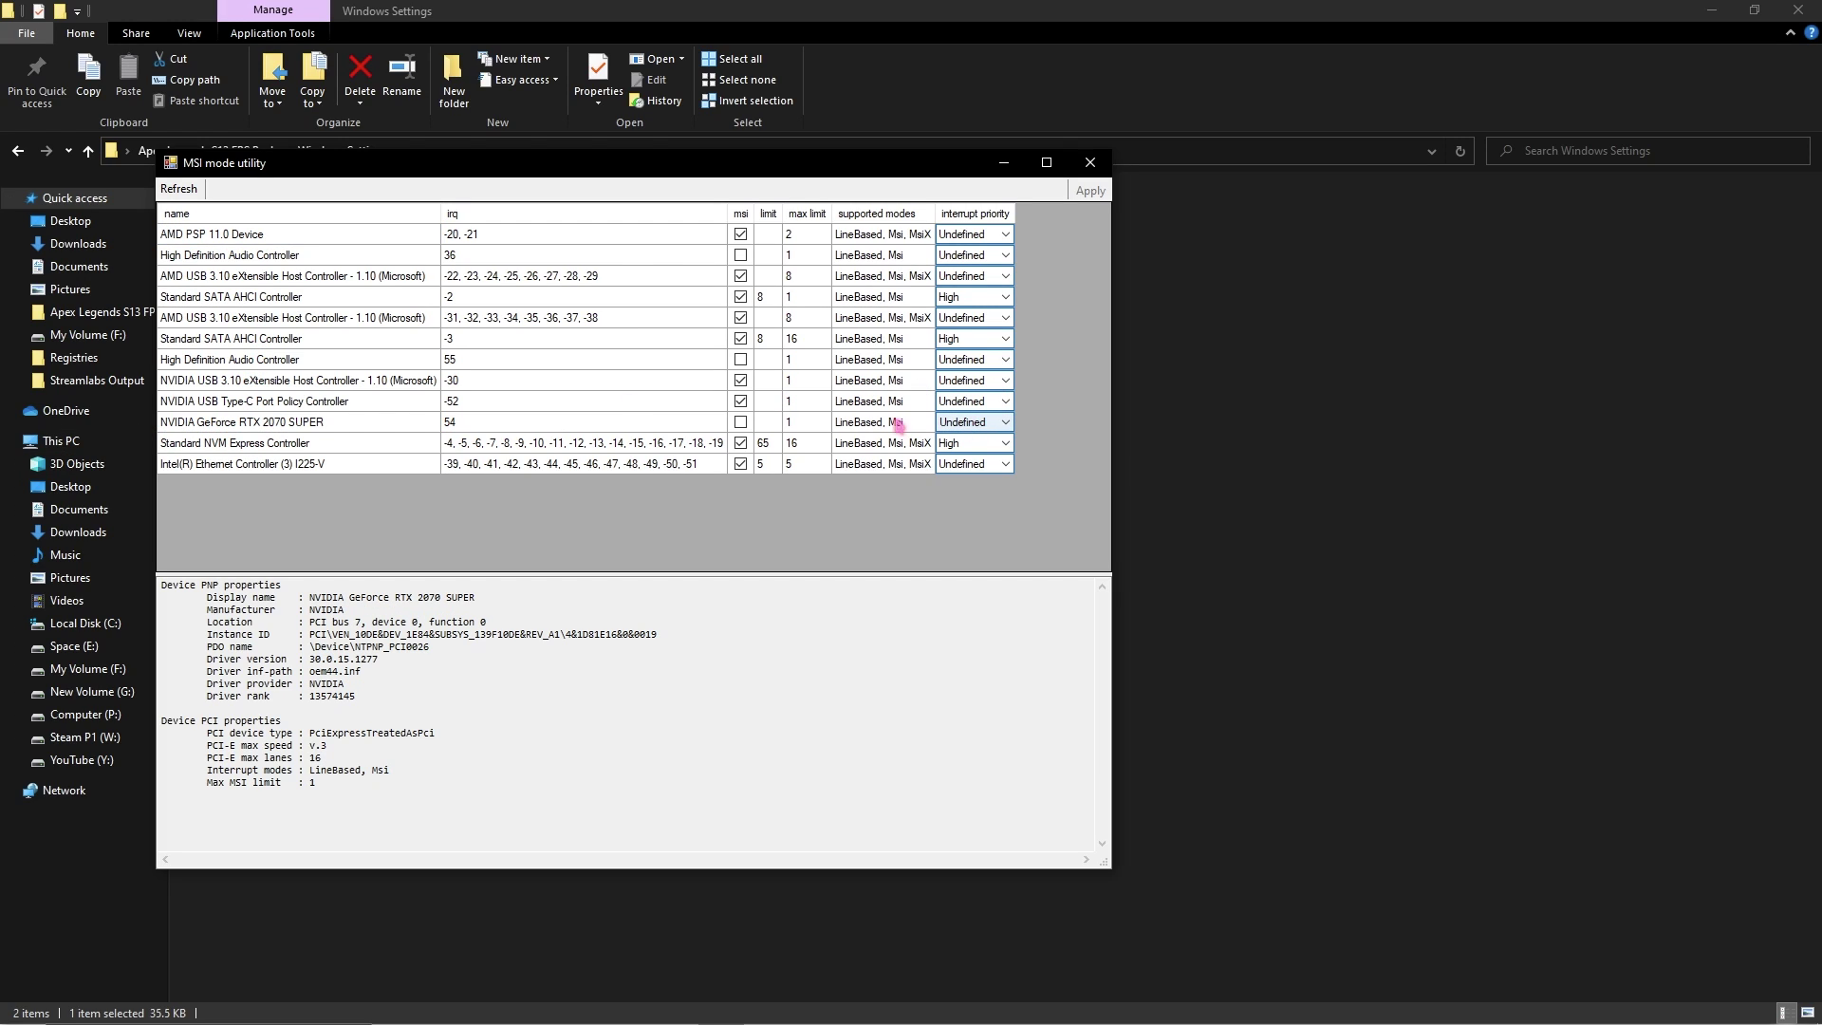
{"action": "left_click", "coordinate": [981, 429]}
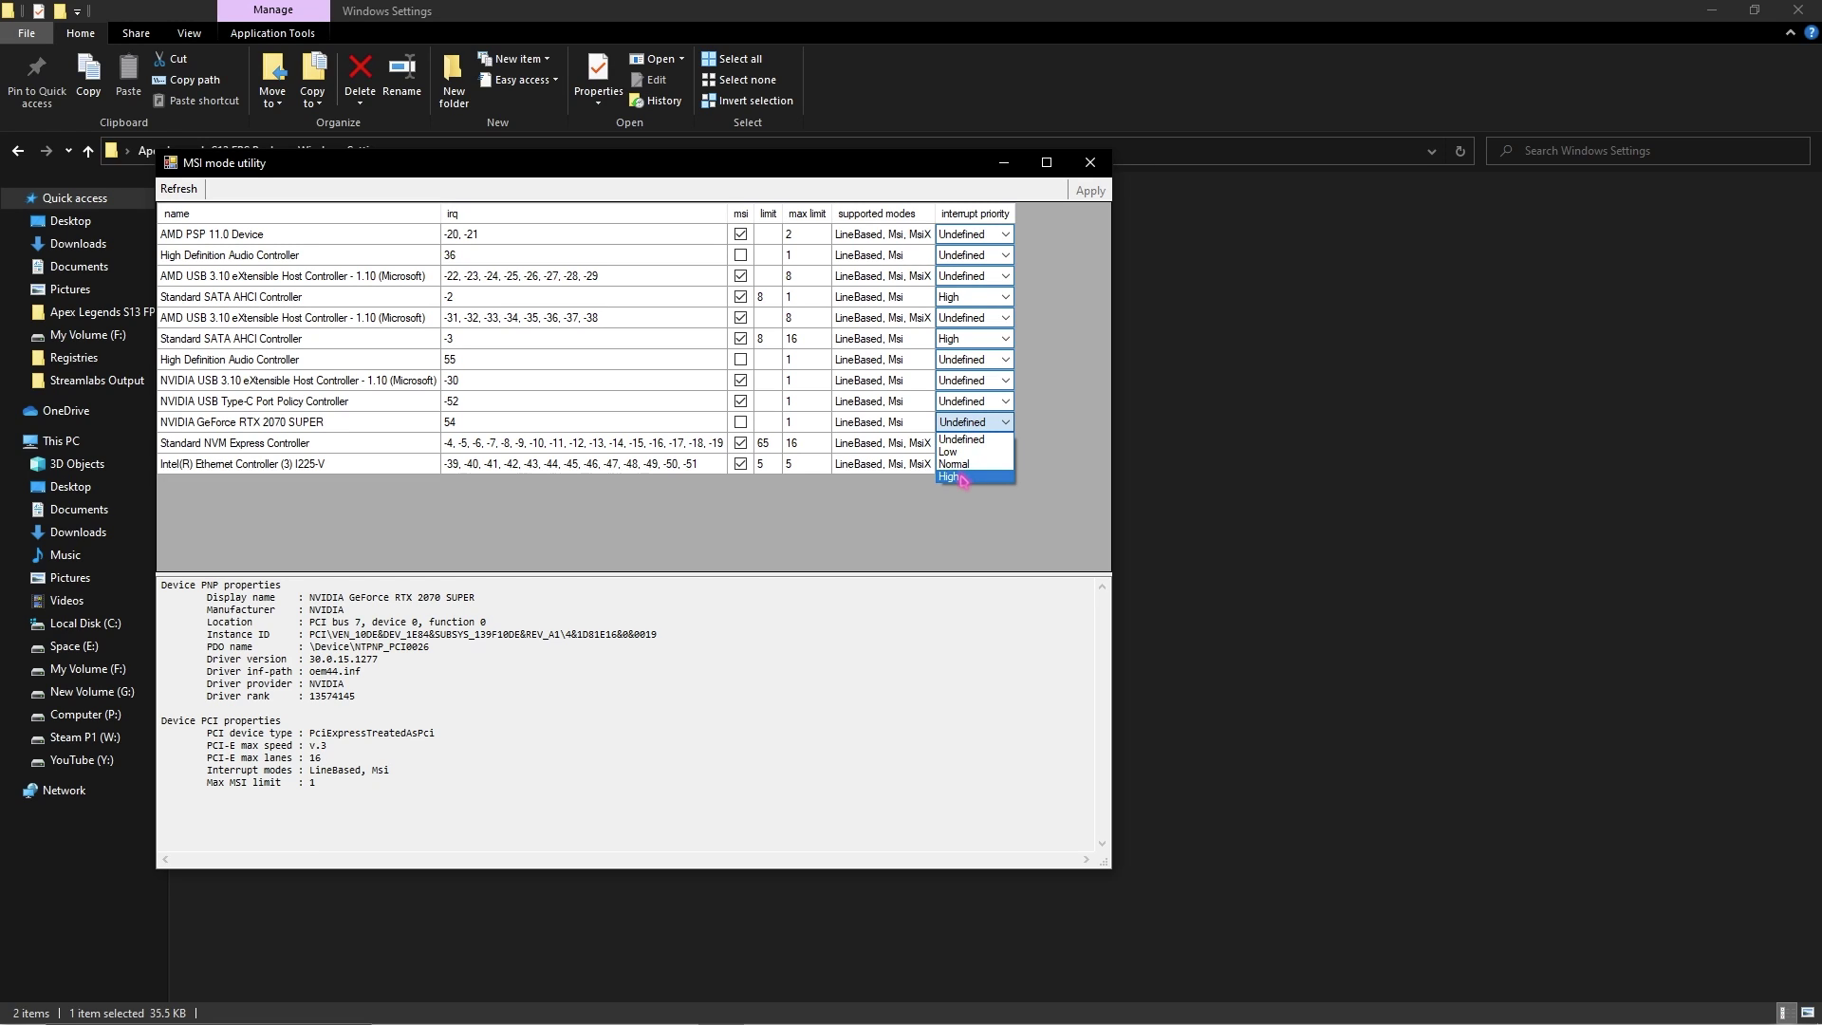
{"action": "left_click", "coordinate": [958, 480]}
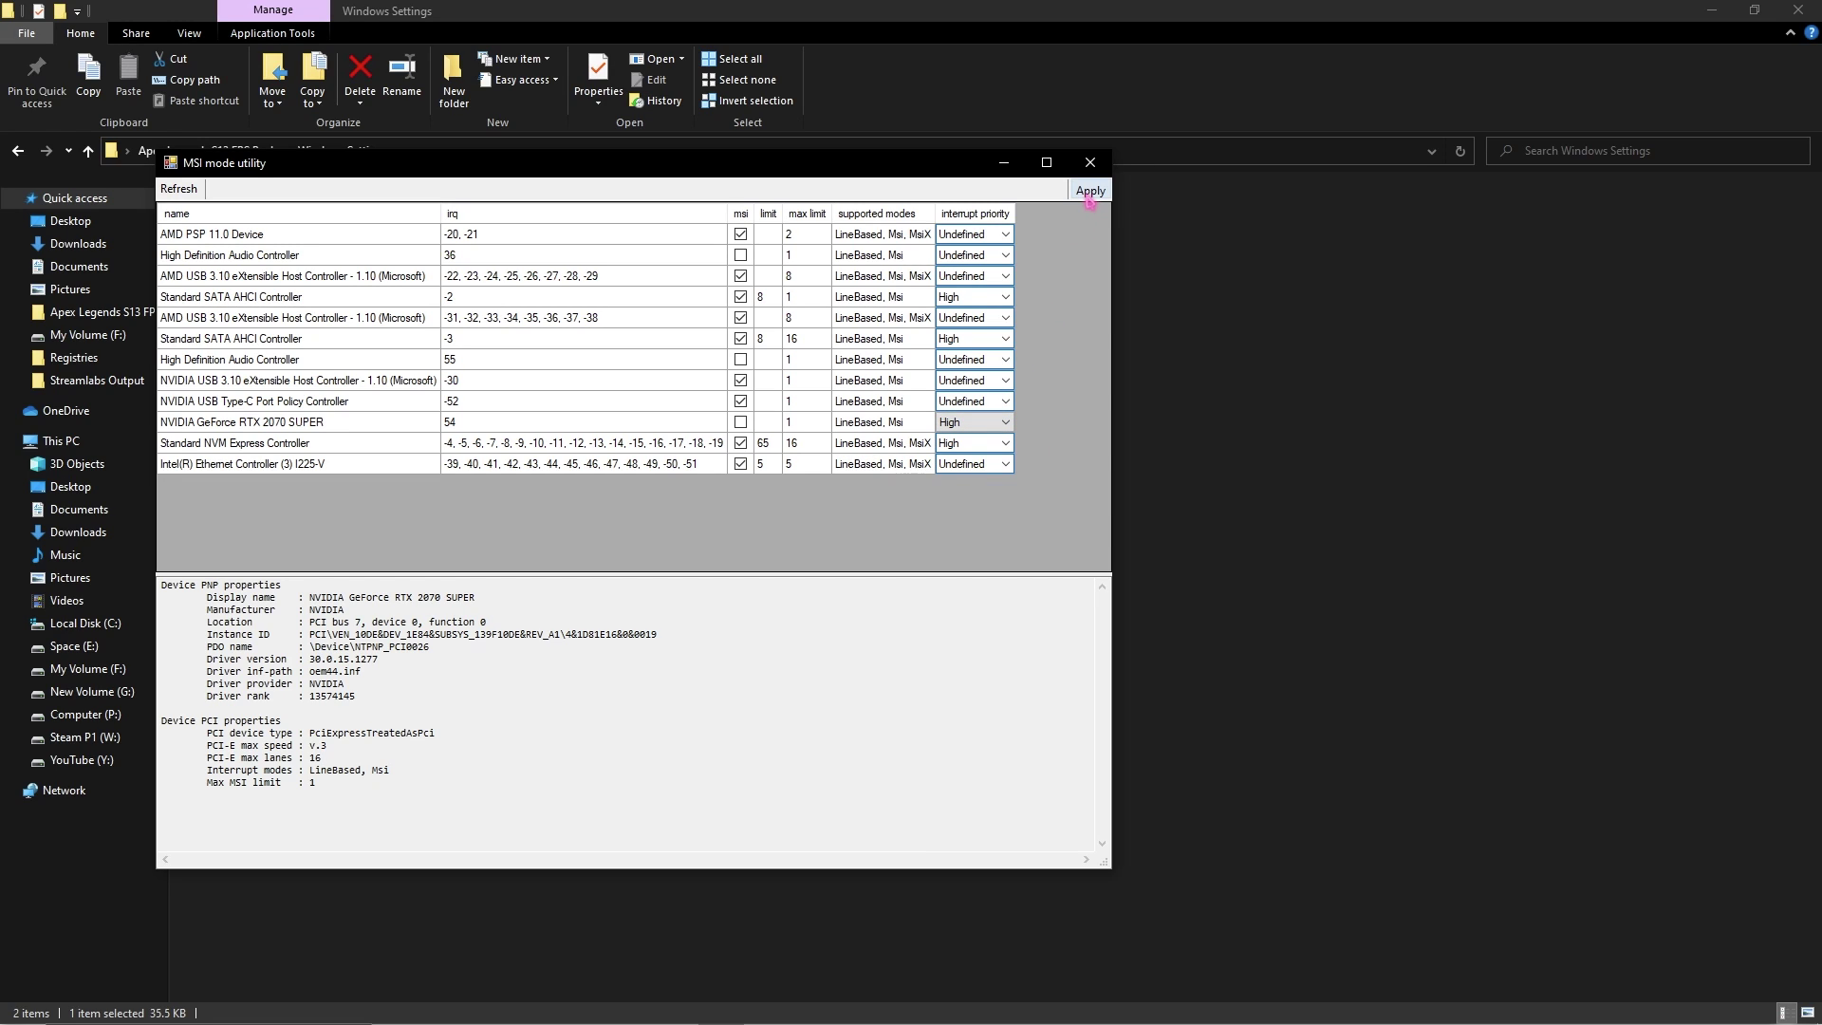
{"action": "left_click", "coordinate": [1089, 163]}
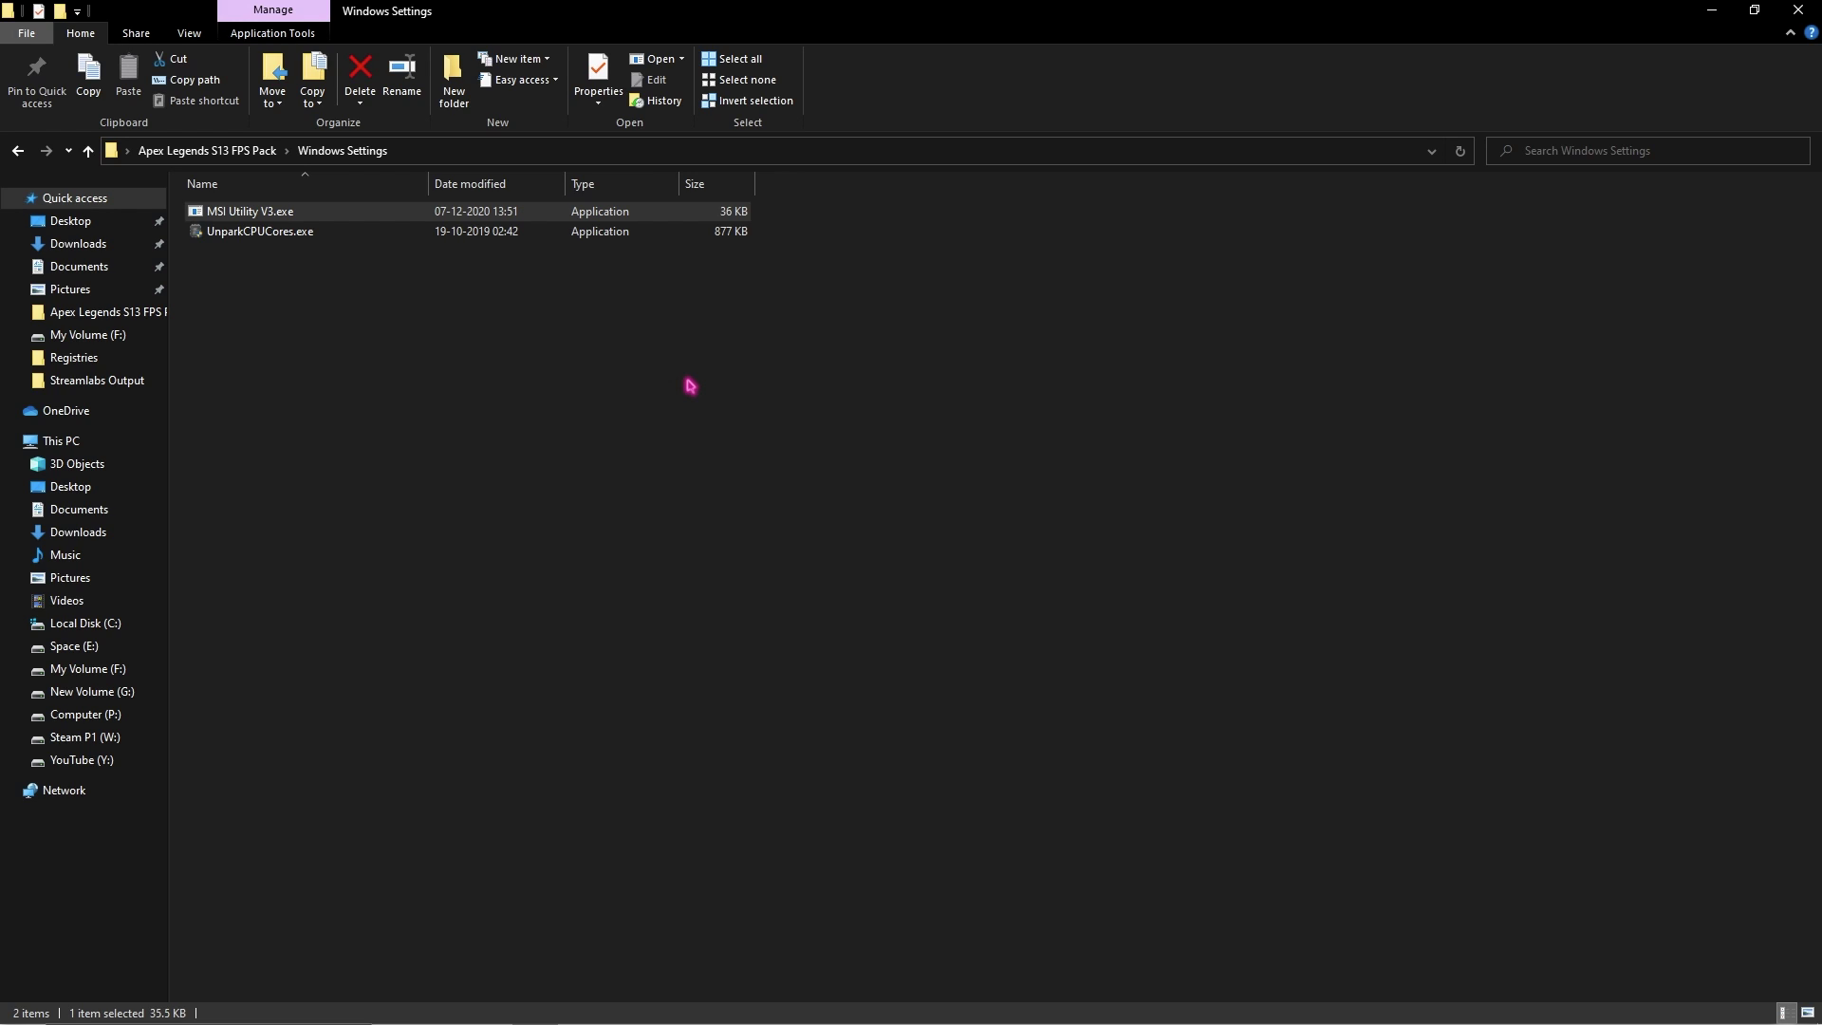
Run UnparkCPUCores.exe as administrator.
{"action": "left_click", "coordinate": [277, 235]}
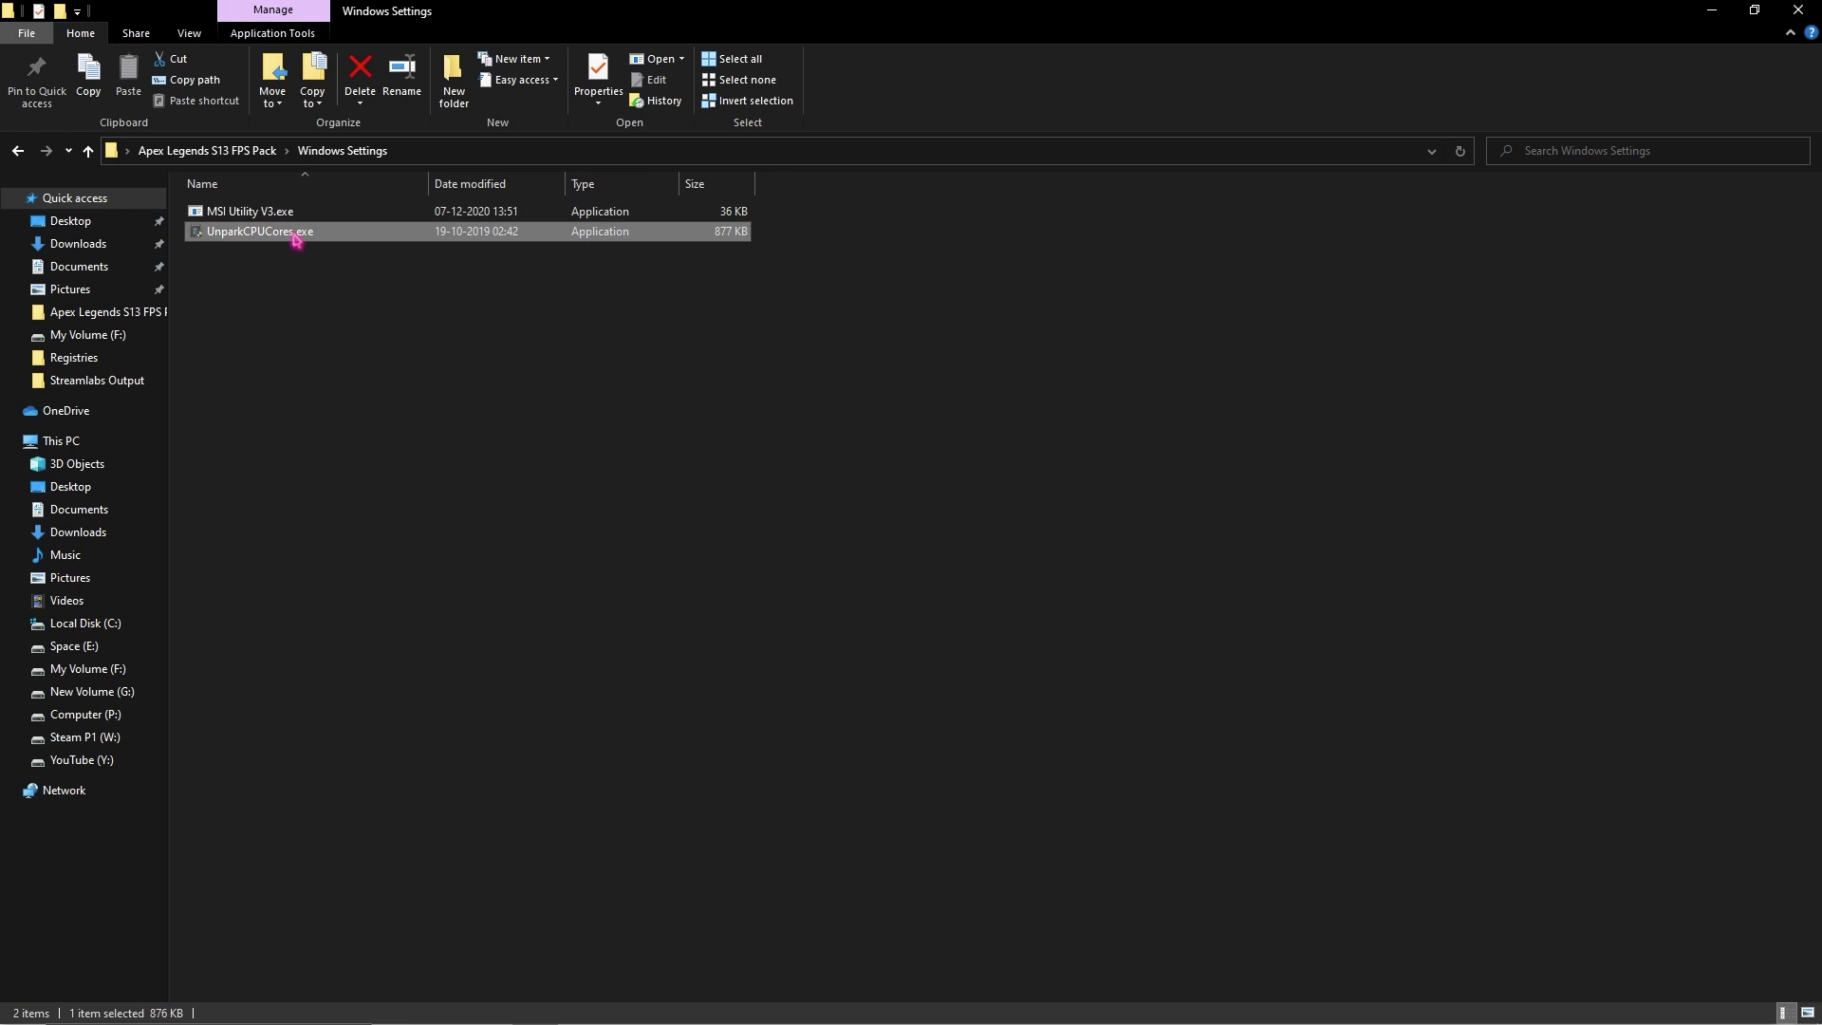
{"action": "right_click", "coordinate": [348, 236]}
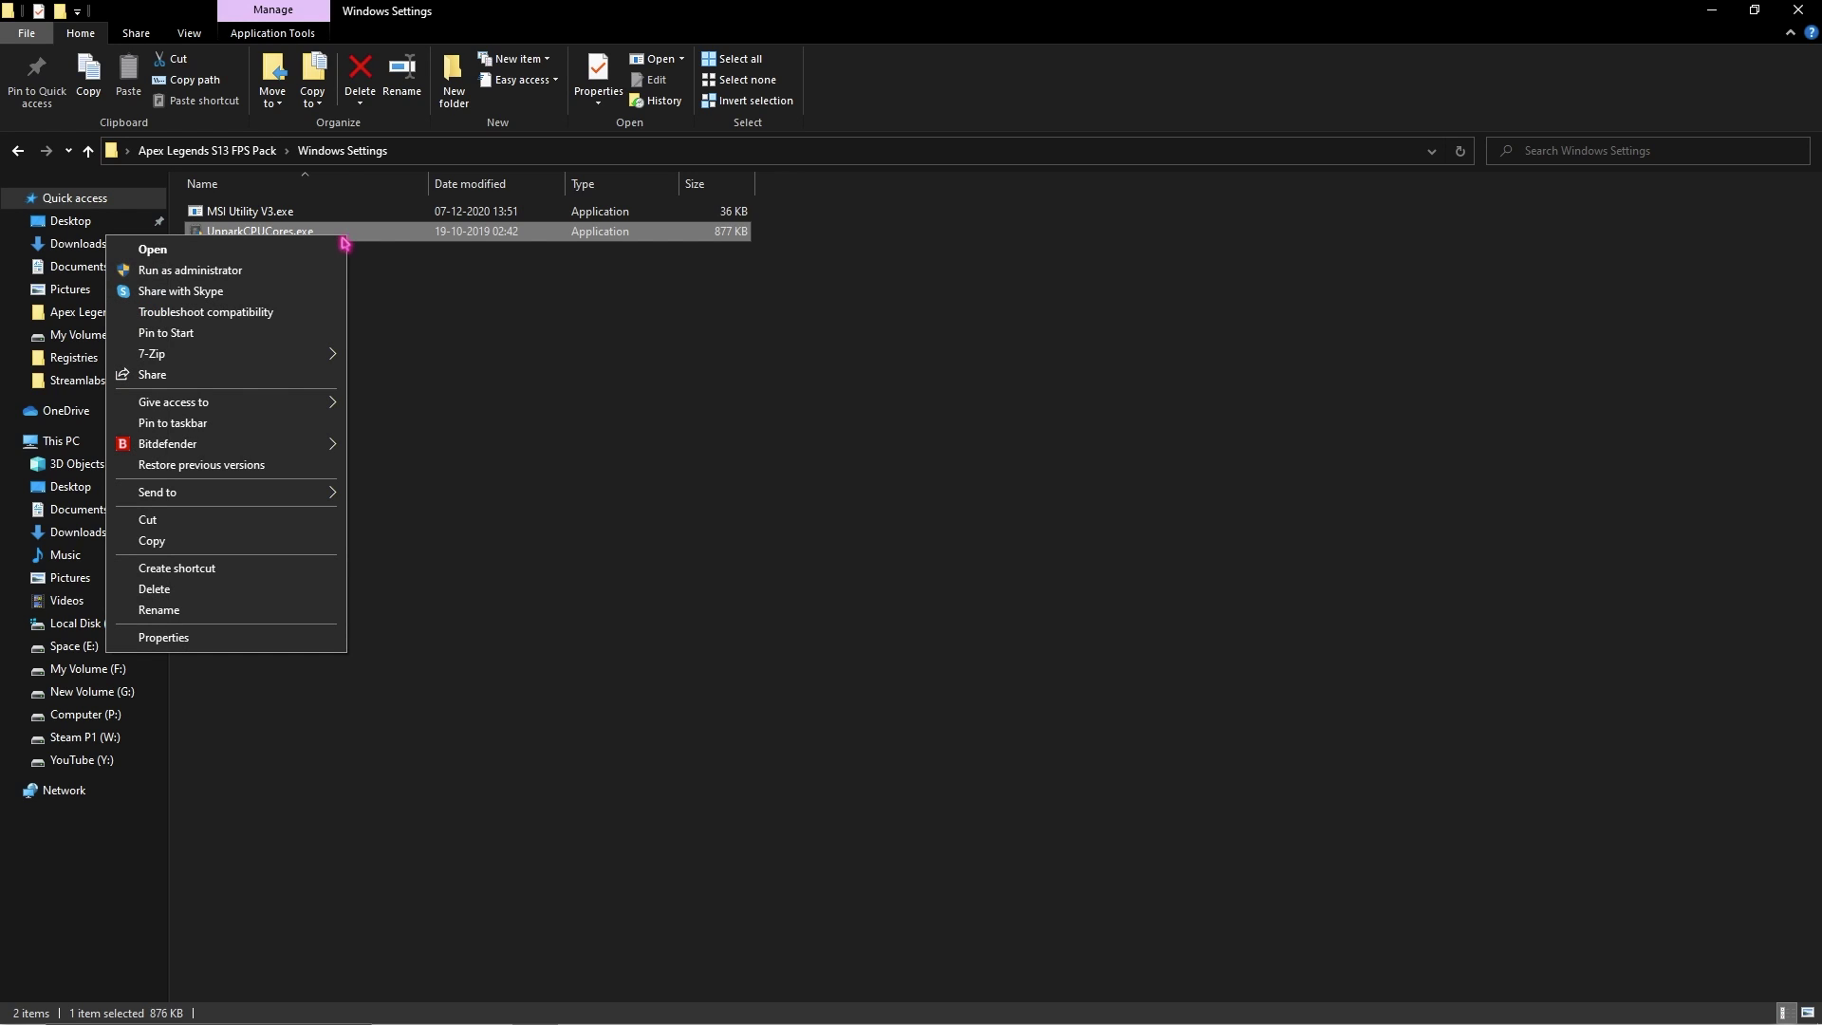
{"action": "left_click", "coordinate": [242, 272]}
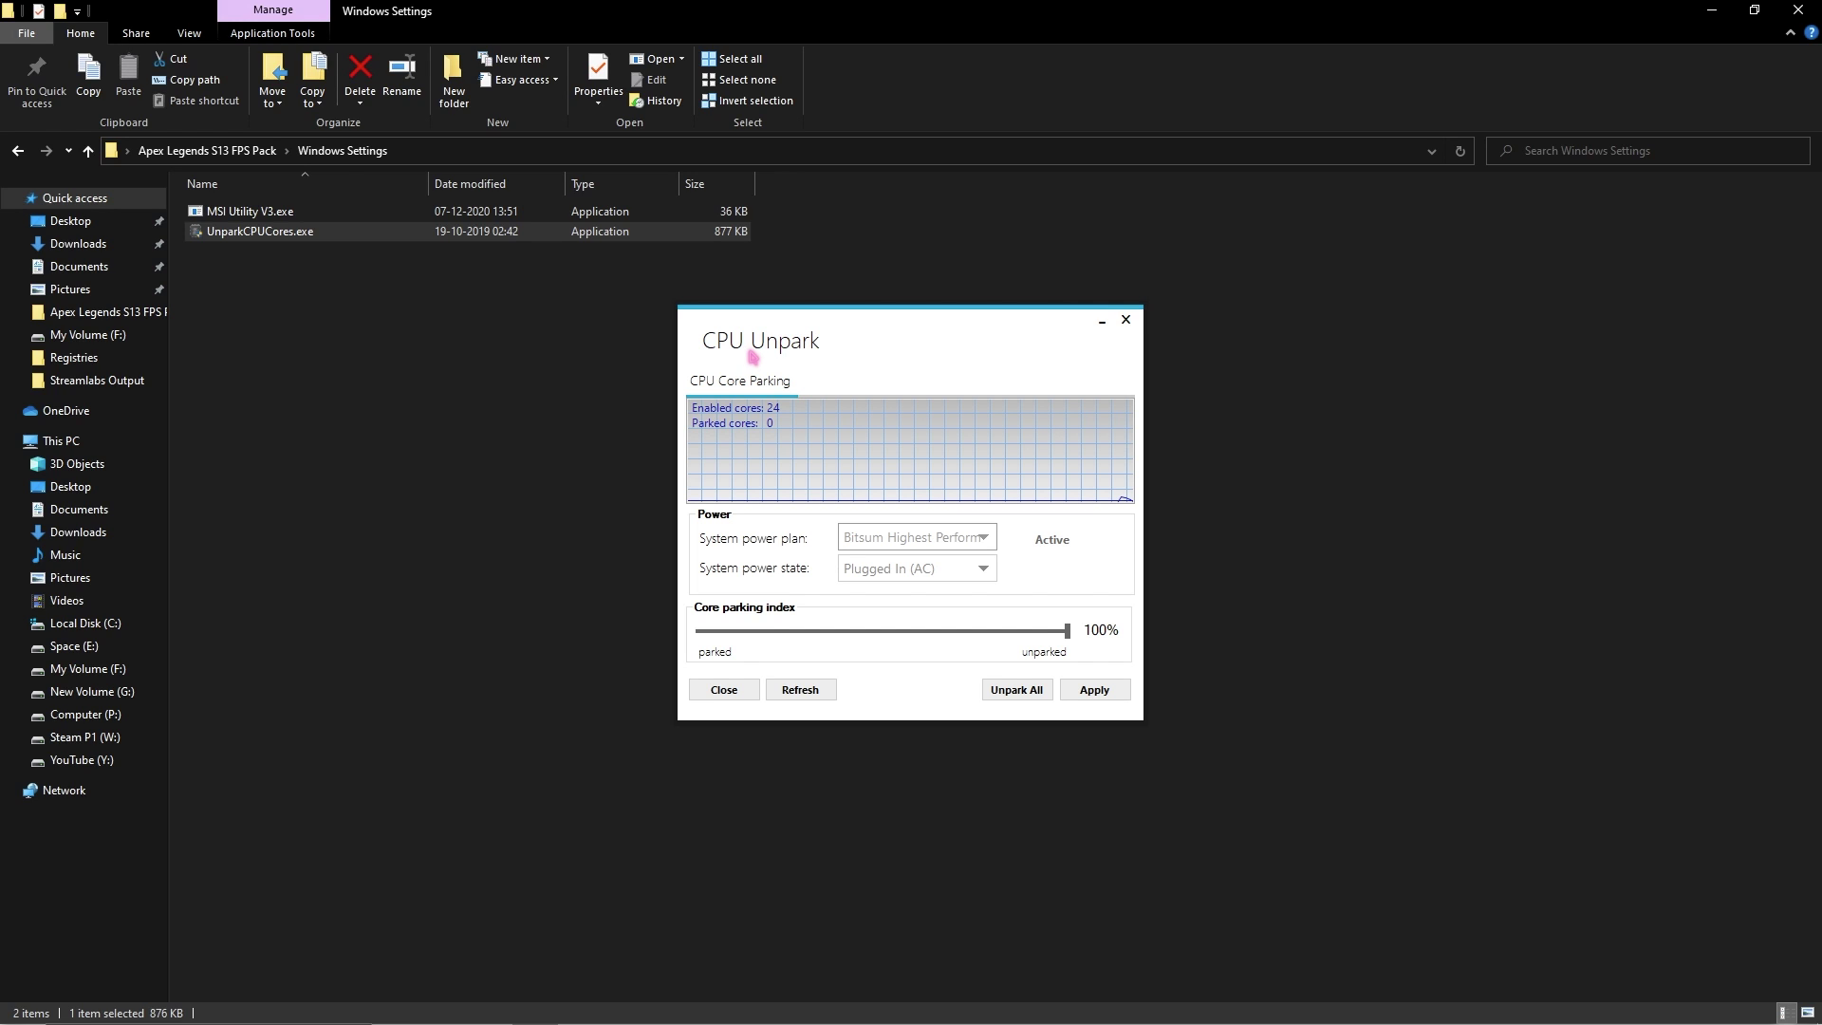
Apply a 100% core parking index, unpark all 24 cores, and close CPU Unpark.
{"action": "left_click_drag", "start_coordinate": [1068, 631], "coordinate": [1028, 641]}
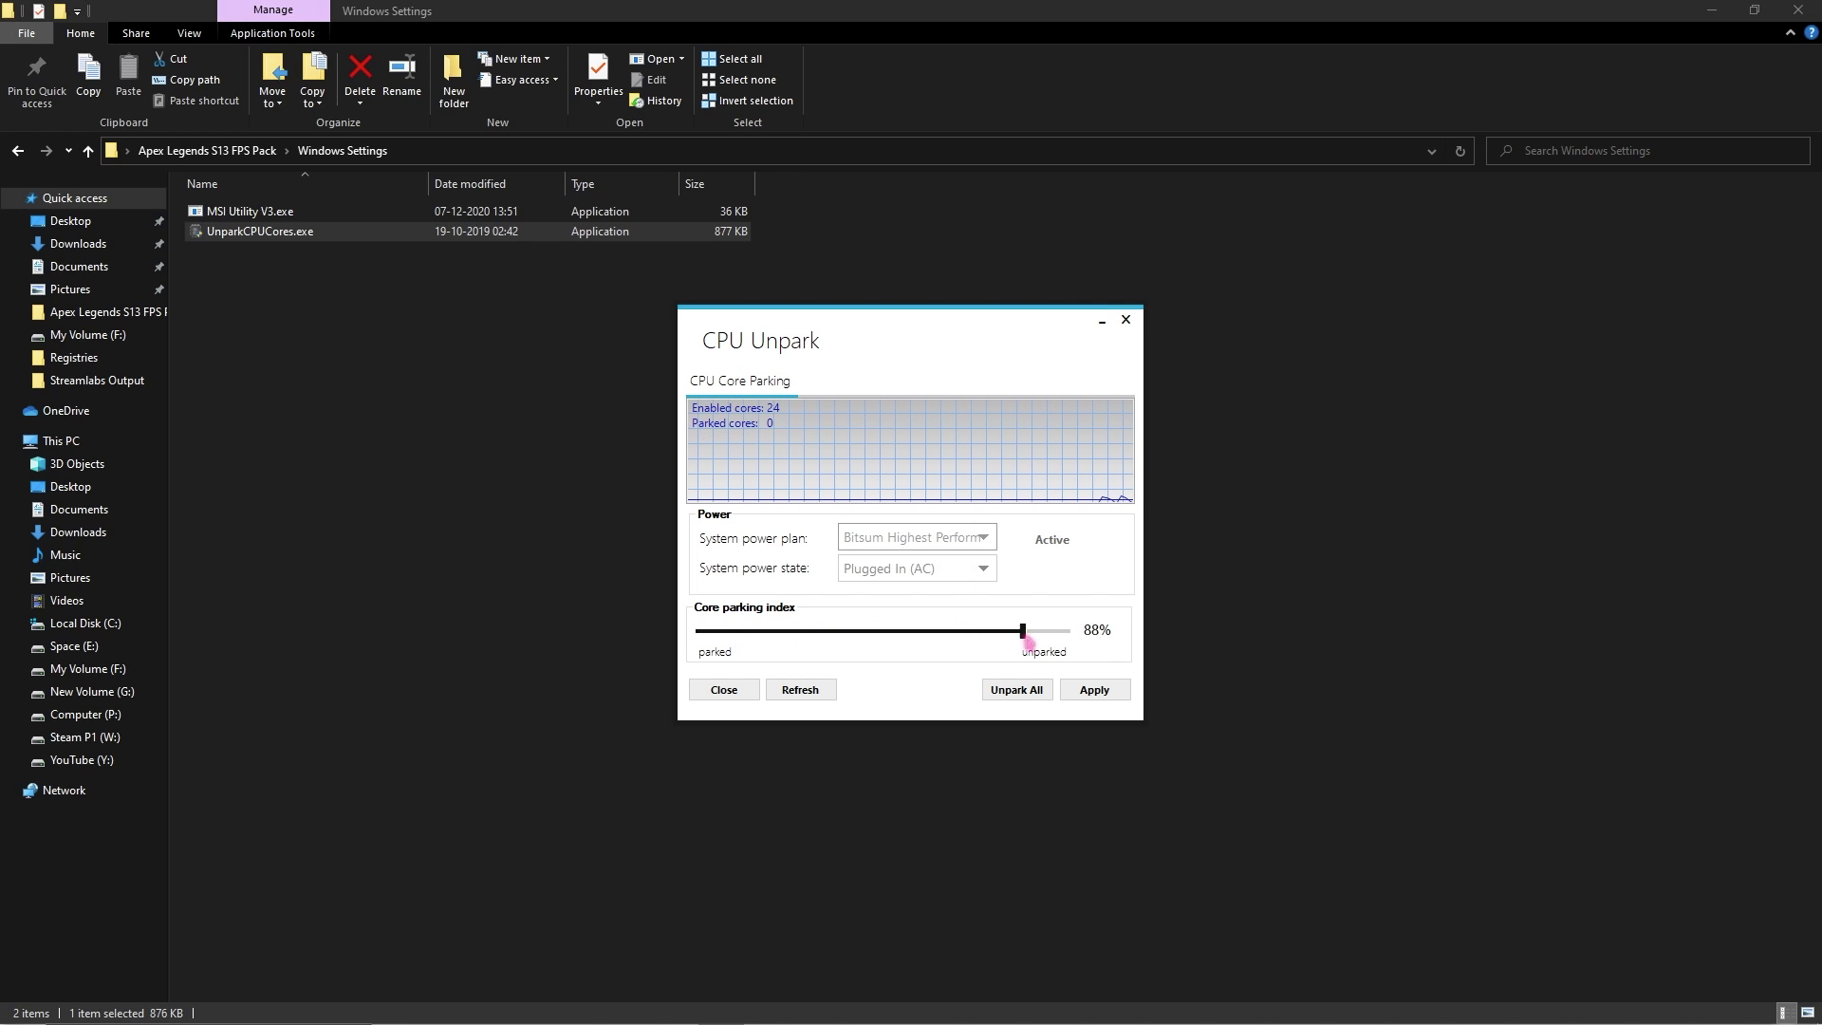
{"action": "left_click", "coordinate": [1034, 692]}
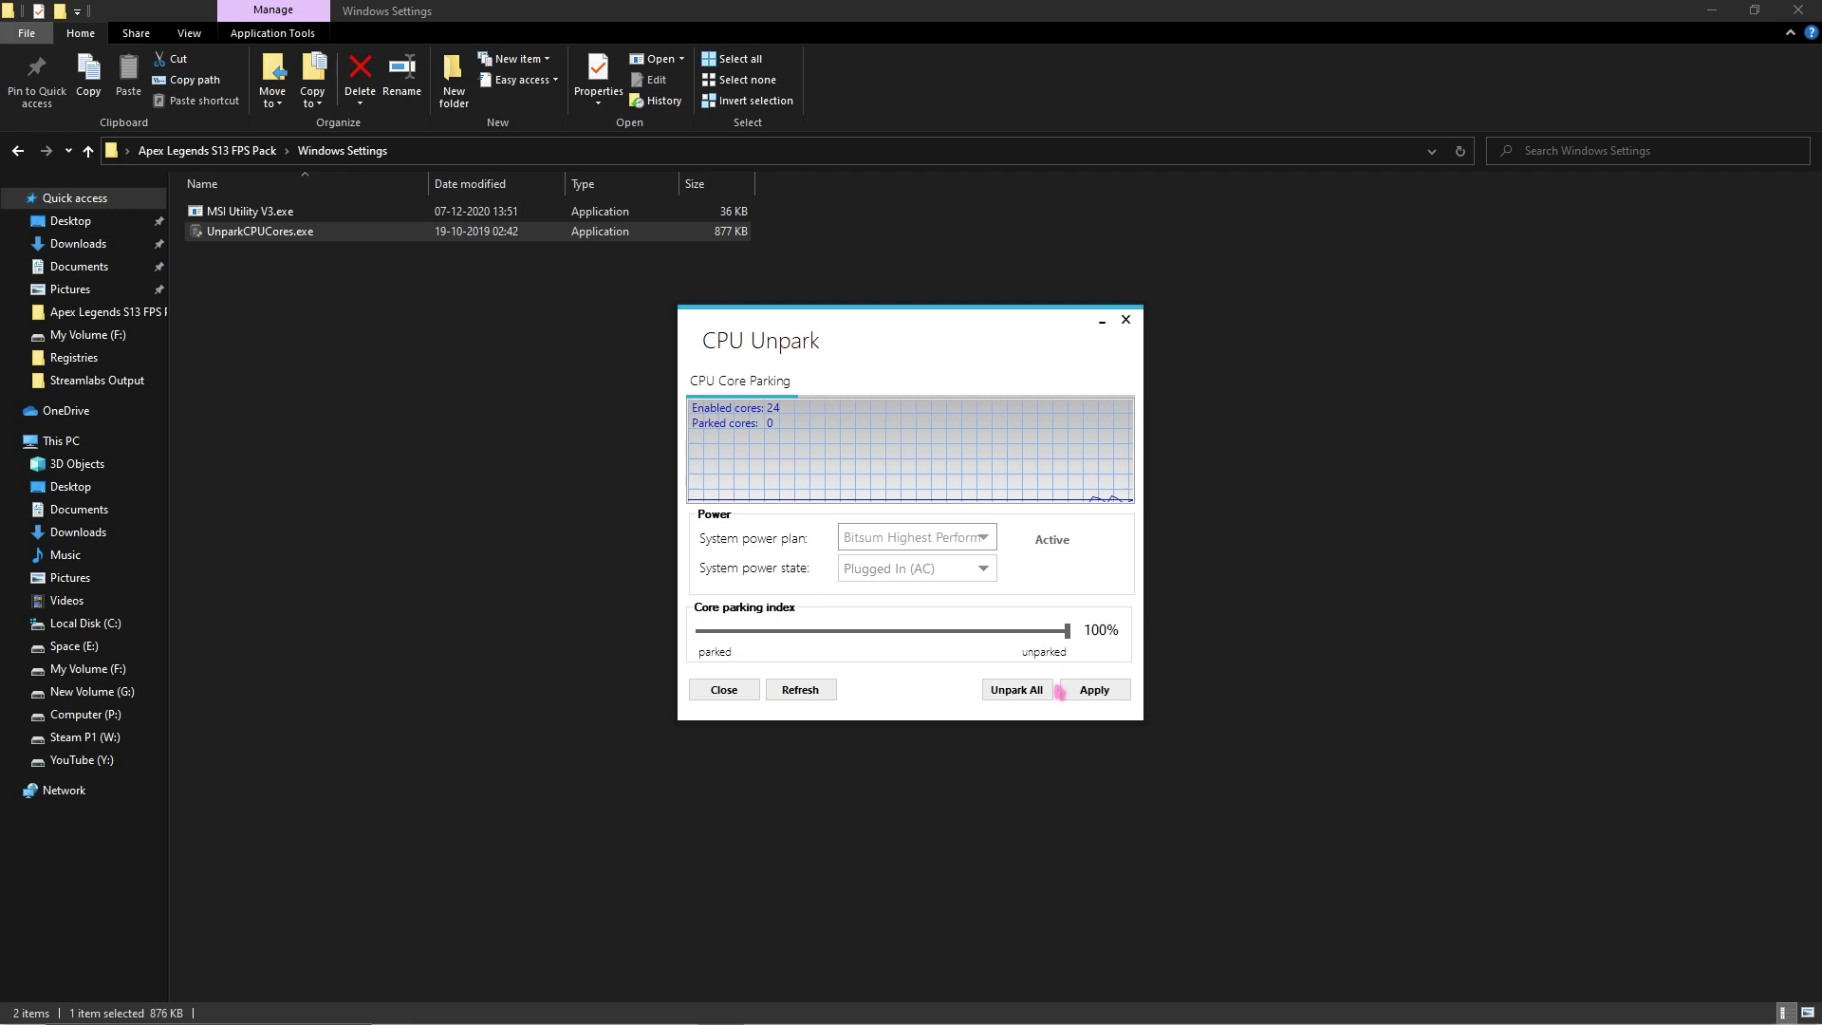
{"action": "left_click", "coordinate": [1091, 693]}
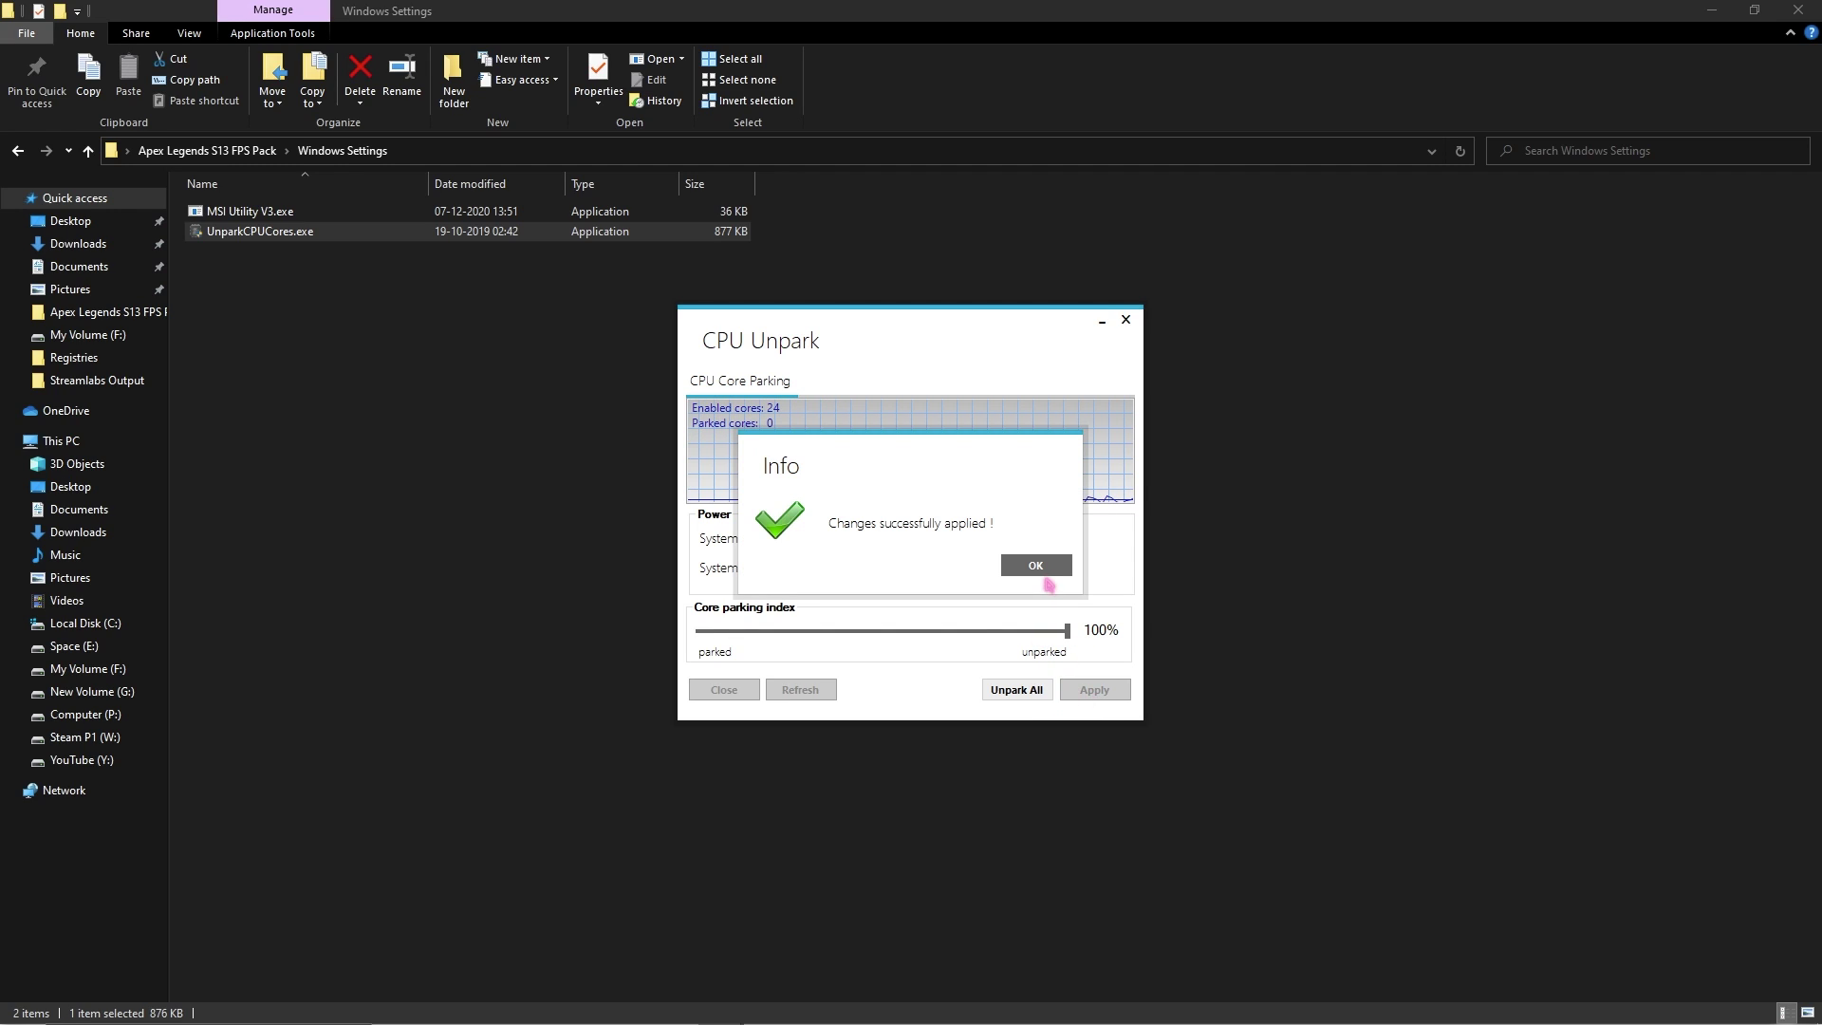
{"action": "left_click", "coordinate": [1045, 575]}
{"action": "left_click", "coordinate": [1034, 691]}
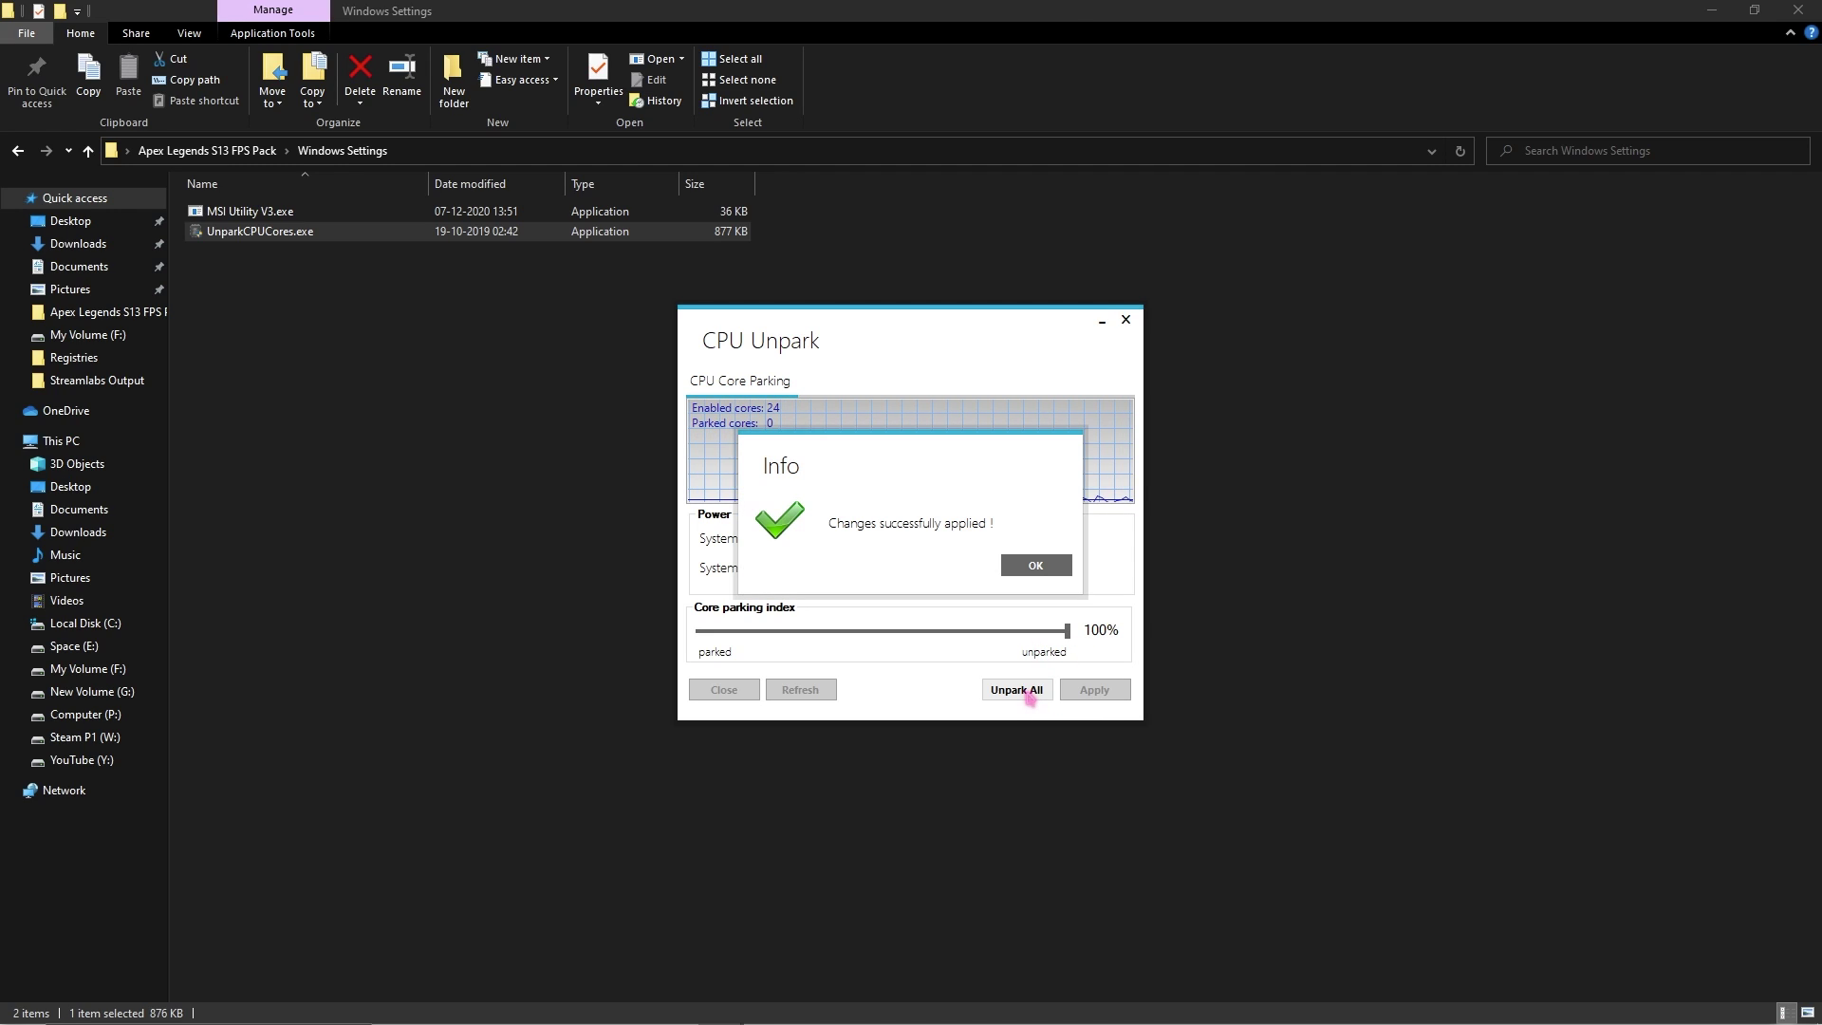
{"action": "left_click", "coordinate": [1036, 567]}
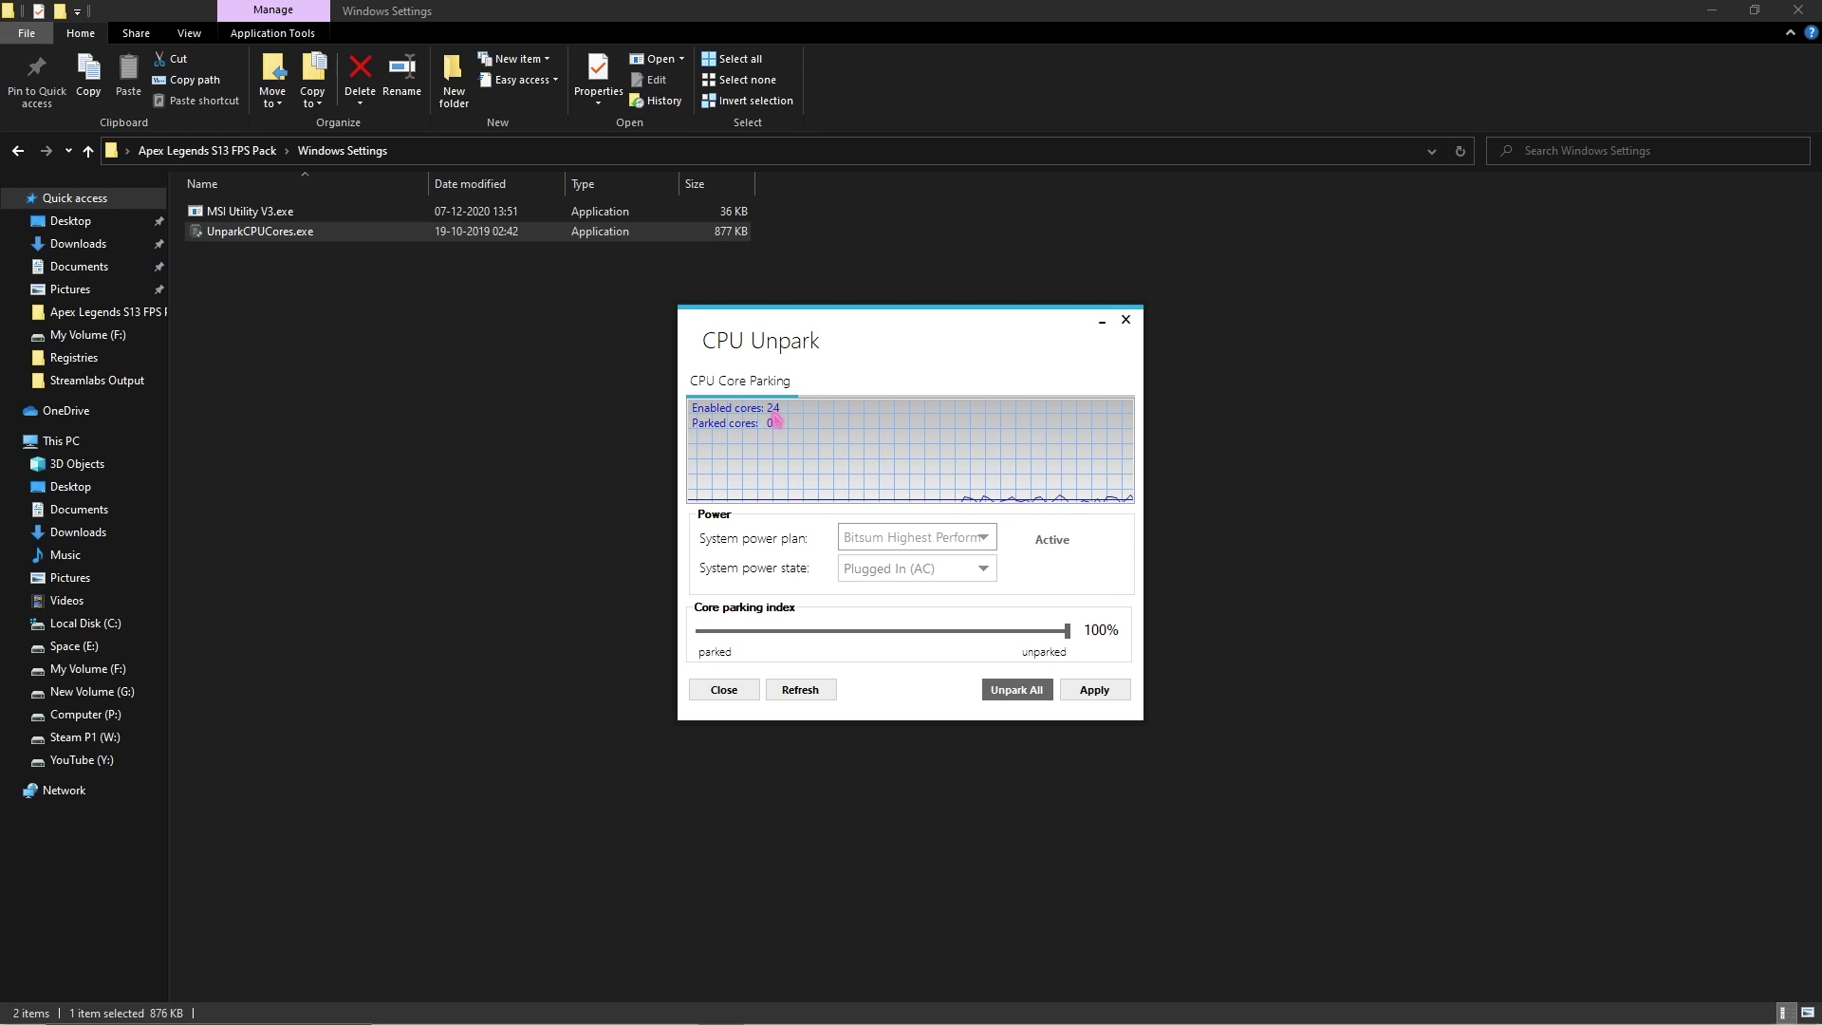
{"action": "left_click", "coordinate": [736, 693]}
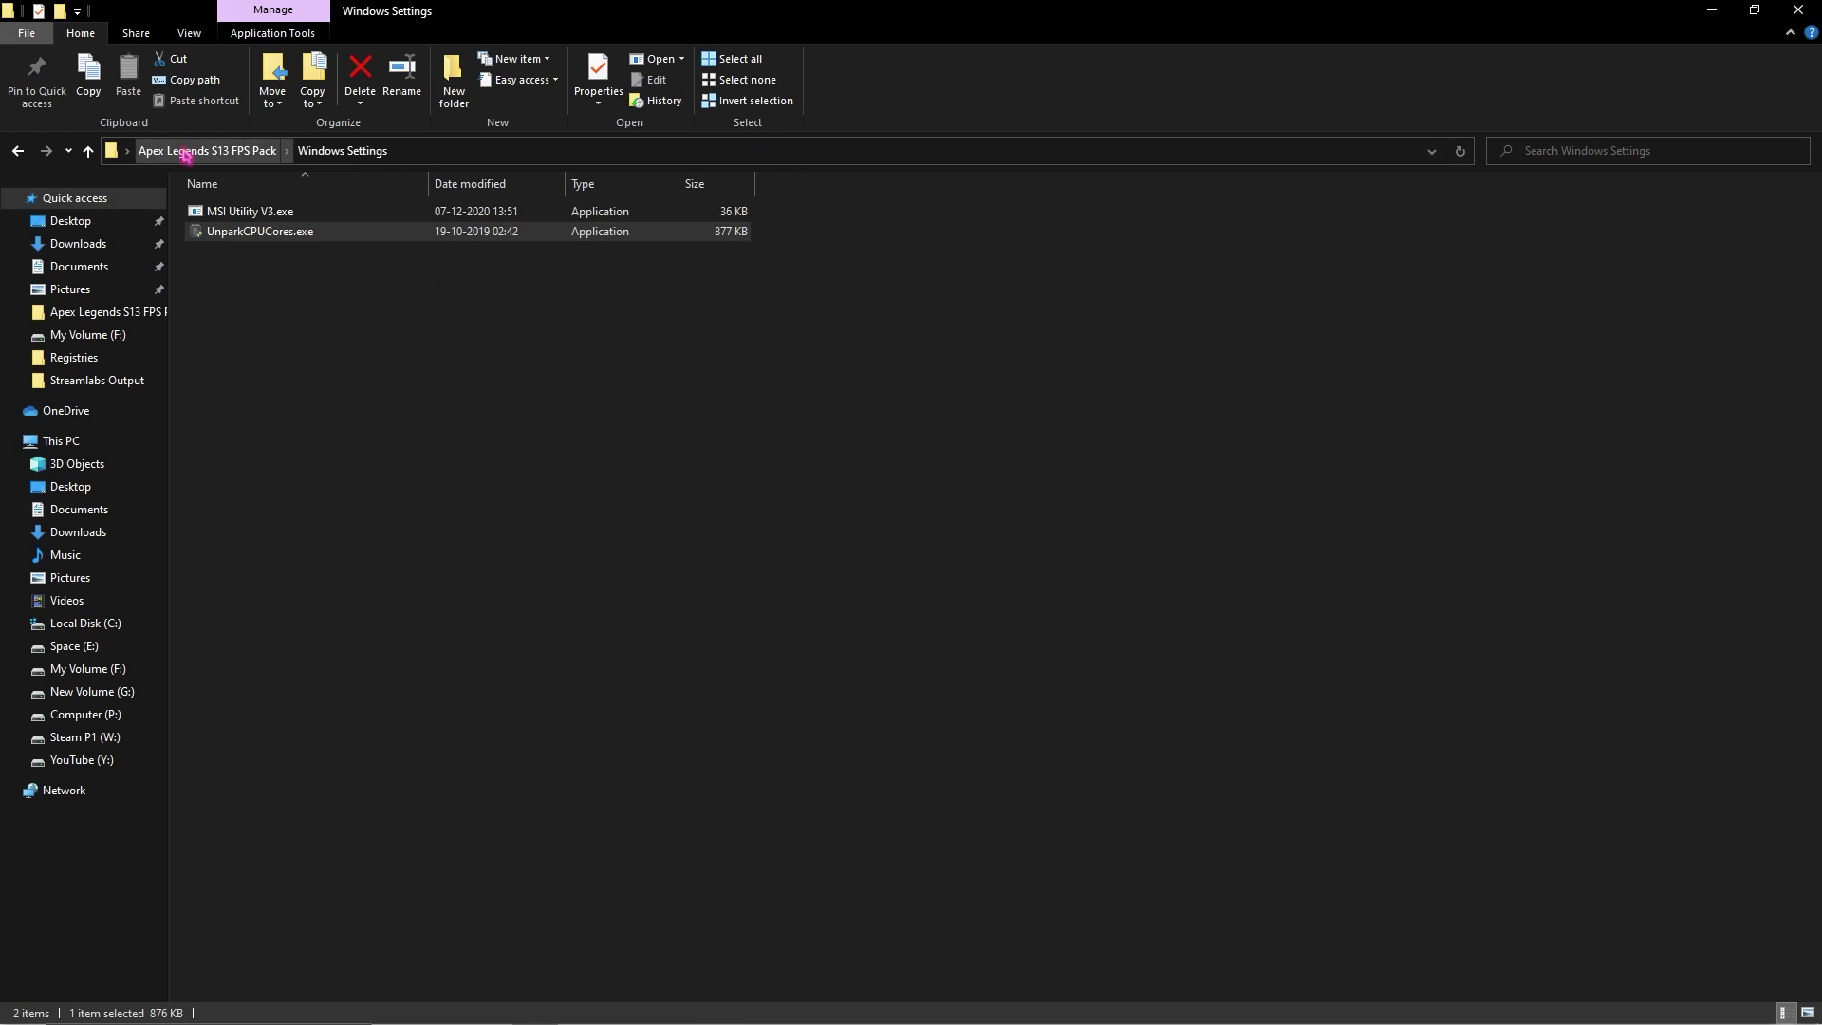
Open Launch Option.txt in the FPS Pack folder, select its launch options line, and minimize Notepad.
{"action": "left_click", "coordinate": [186, 153]}
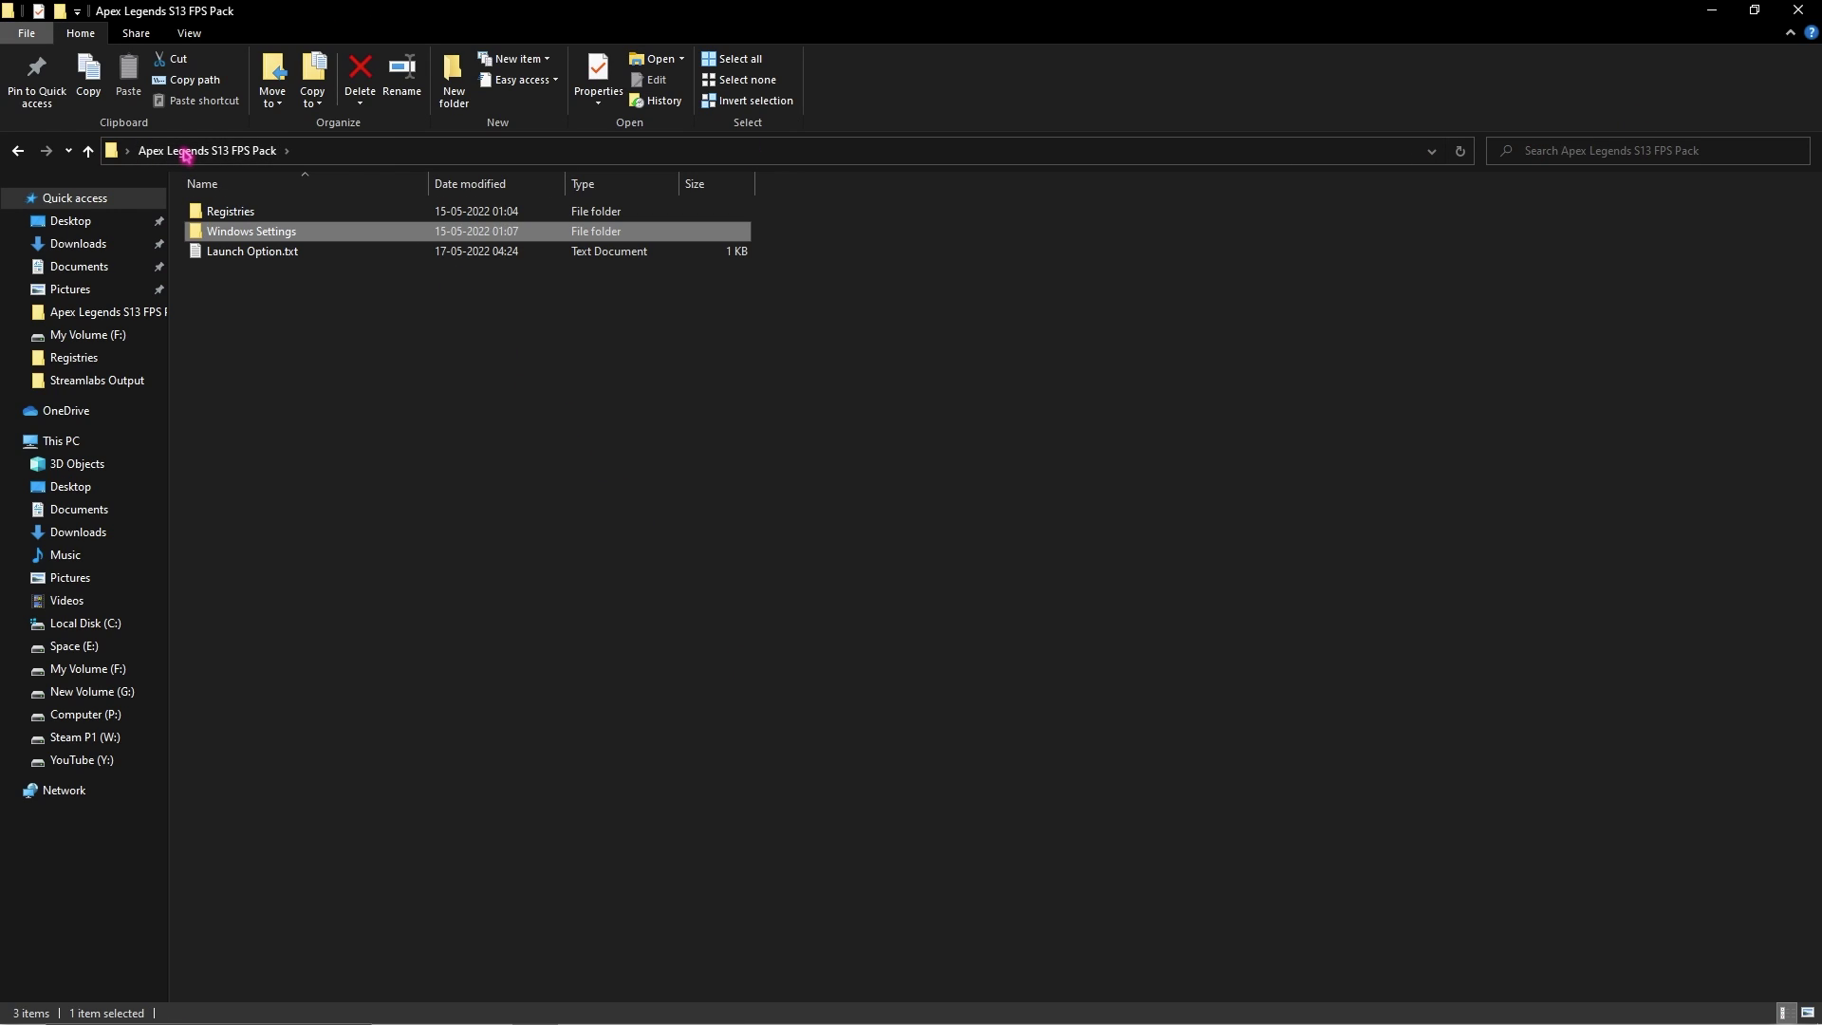
{"action": "left_click", "coordinate": [271, 265]}
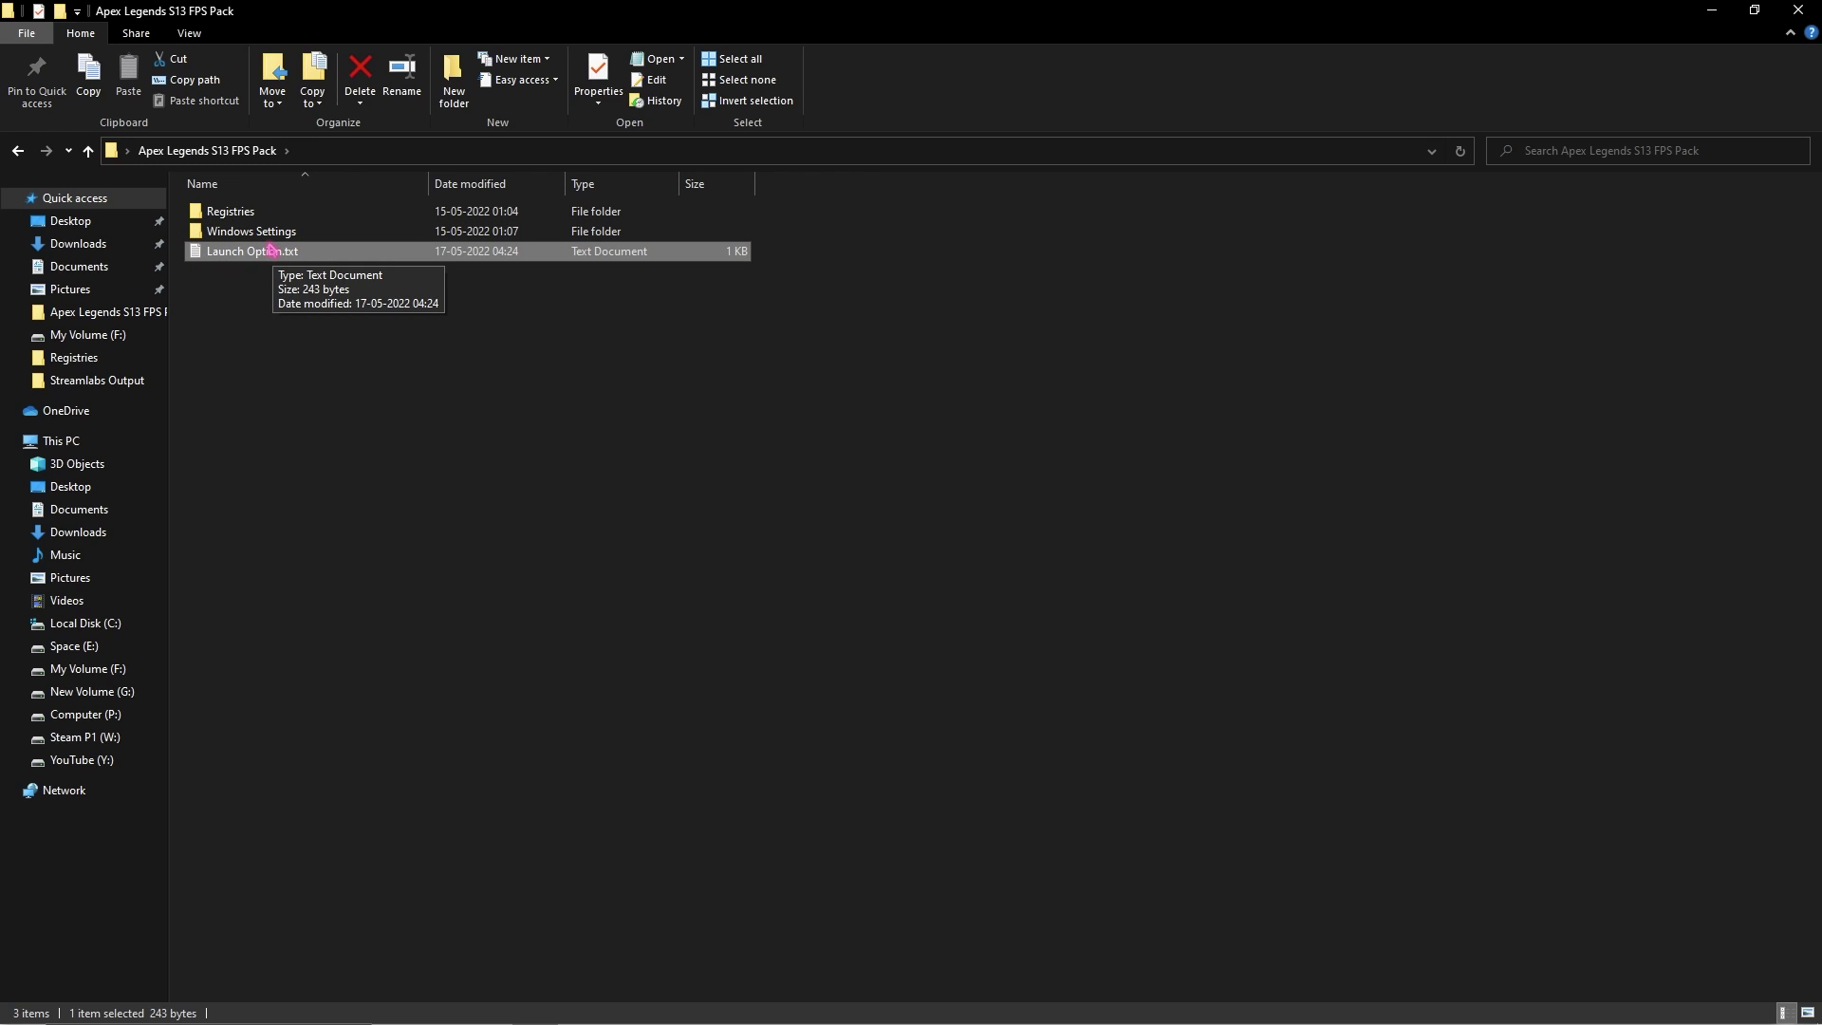
{"action": "double_click", "coordinate": [291, 254]}
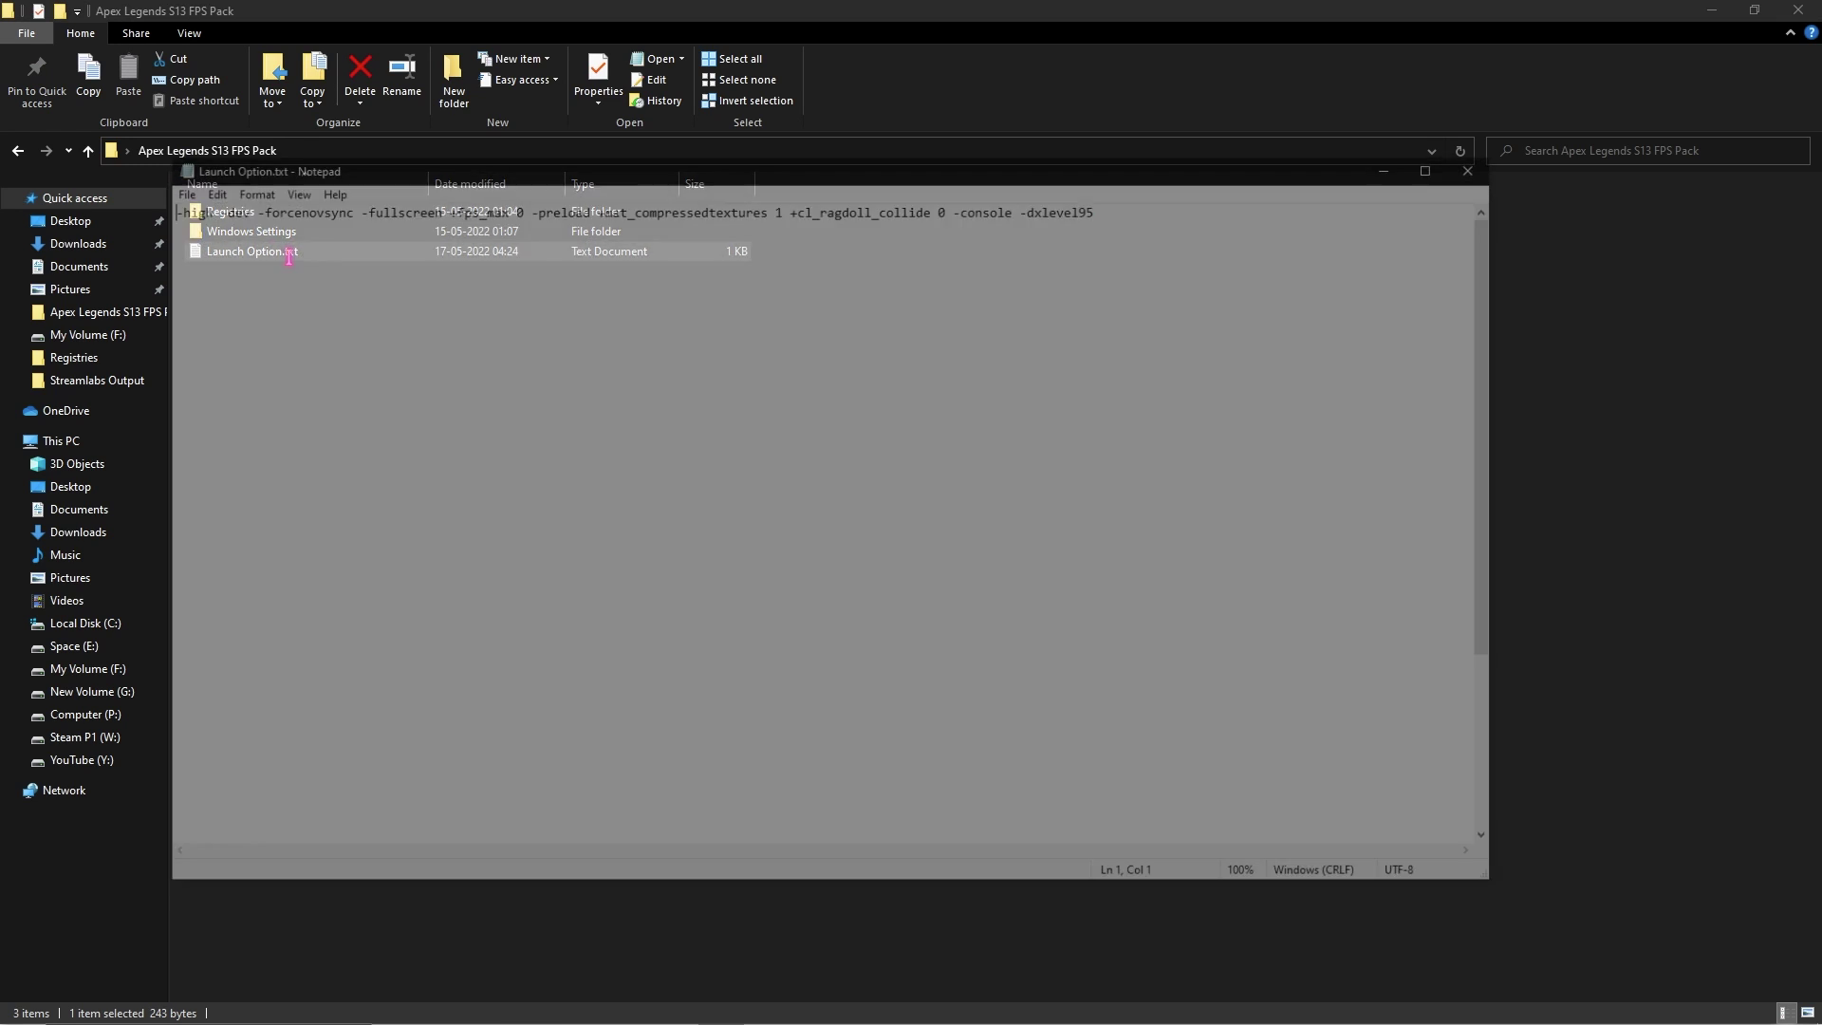
{"action": "left_click_drag", "start_coordinate": [1130, 205], "coordinate": [98, 161]}
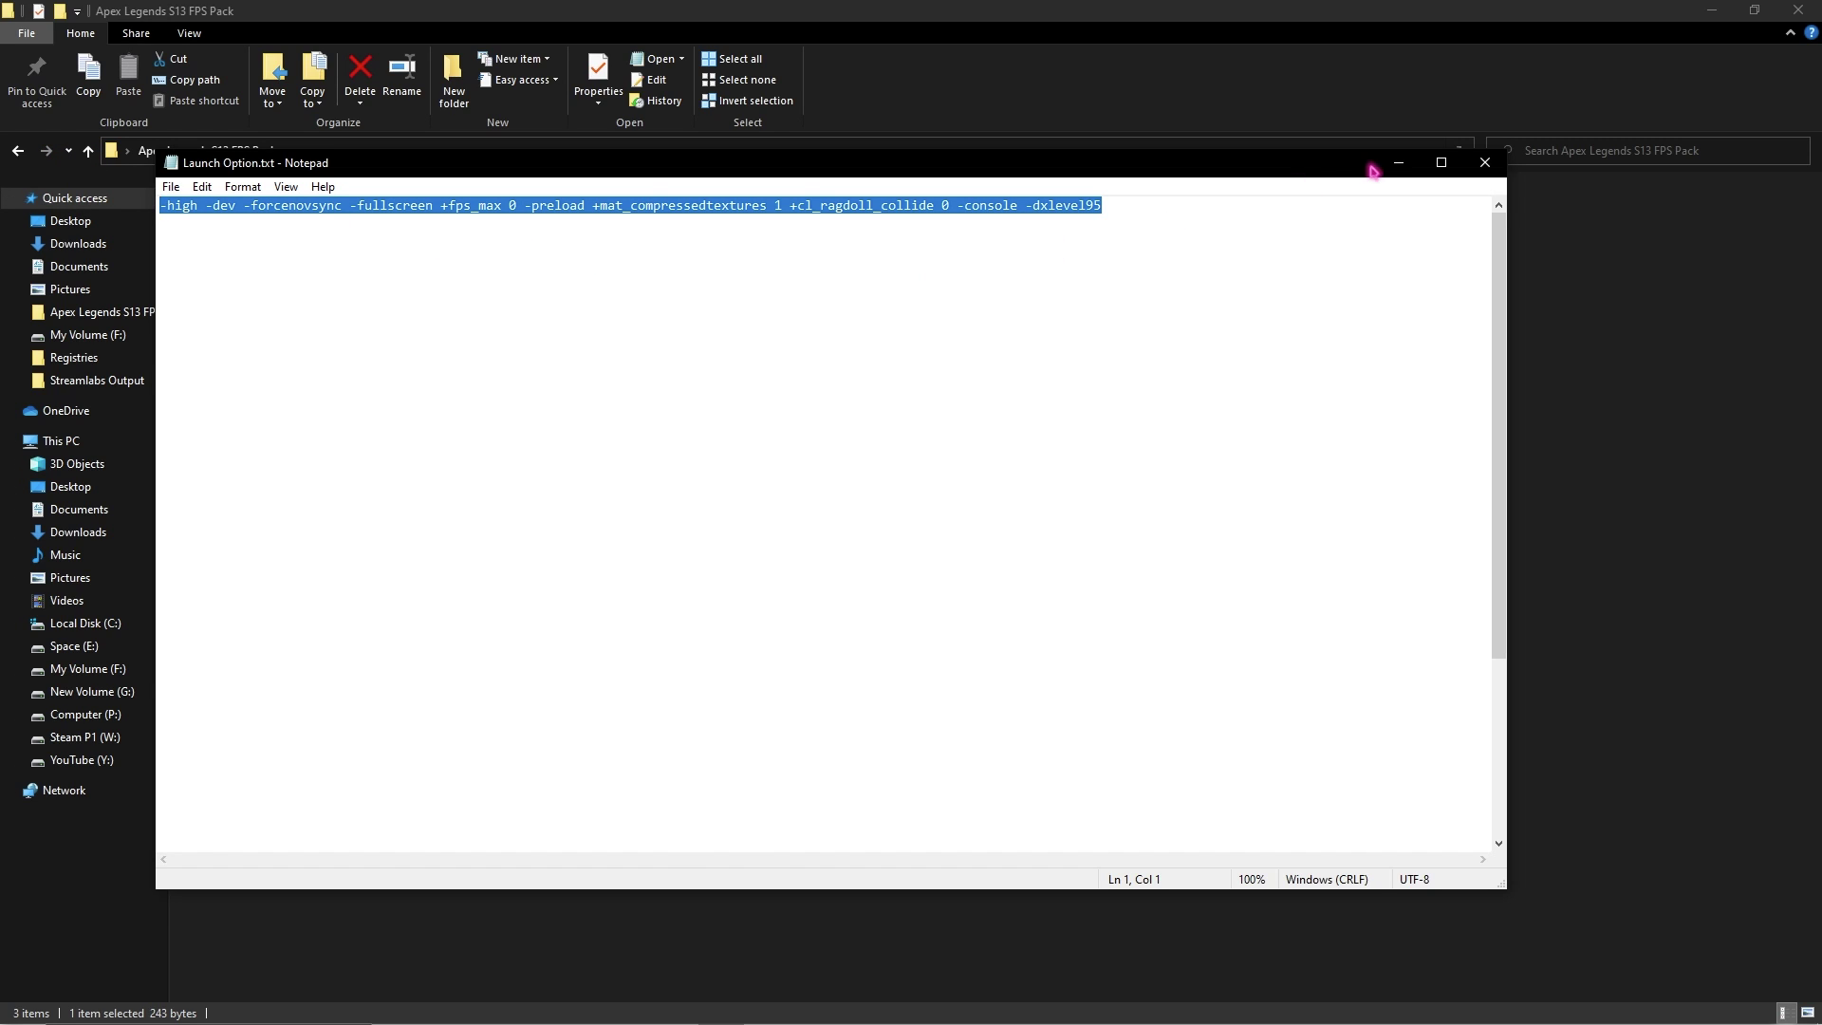
{"action": "left_click", "coordinate": [1397, 162]}
Launch Steam and paste the copied launch options ending in -dxlevel95 into Apex Legends' properties.
{"action": "key", "text": "super"}
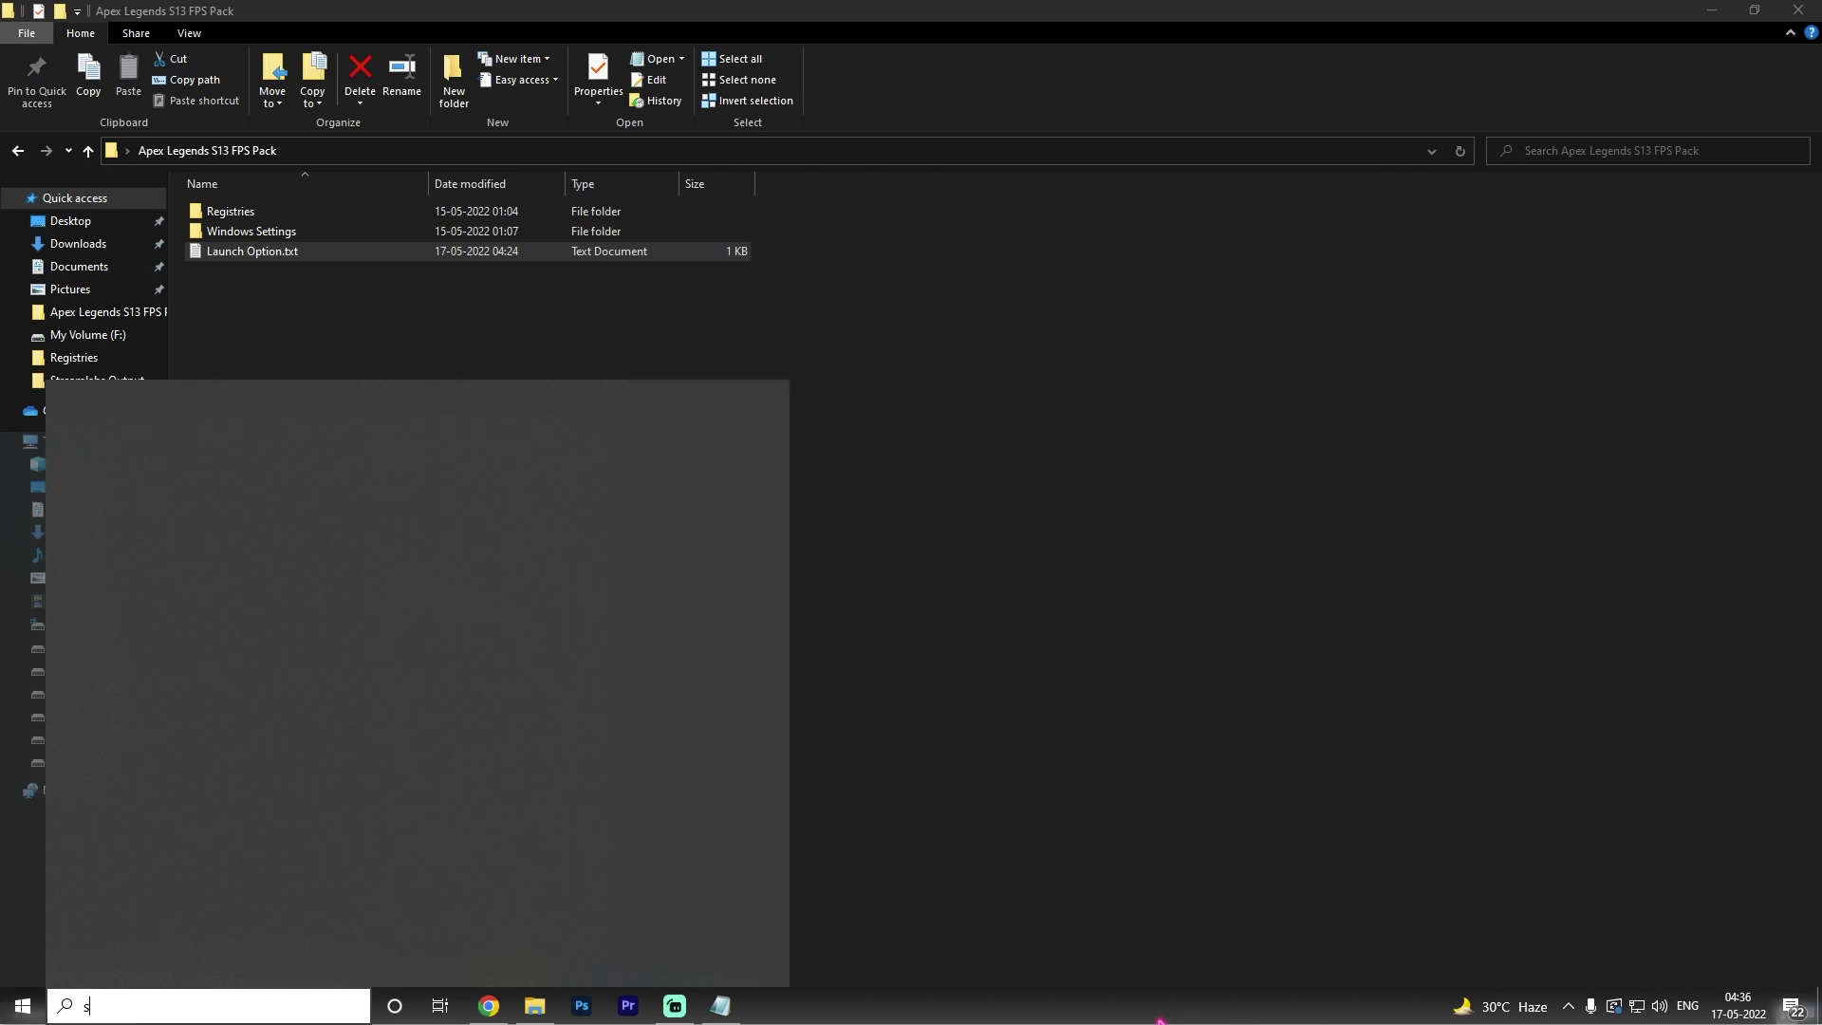
{"action": "type", "text": "steam"}
{"action": "key", "text": "Return"}
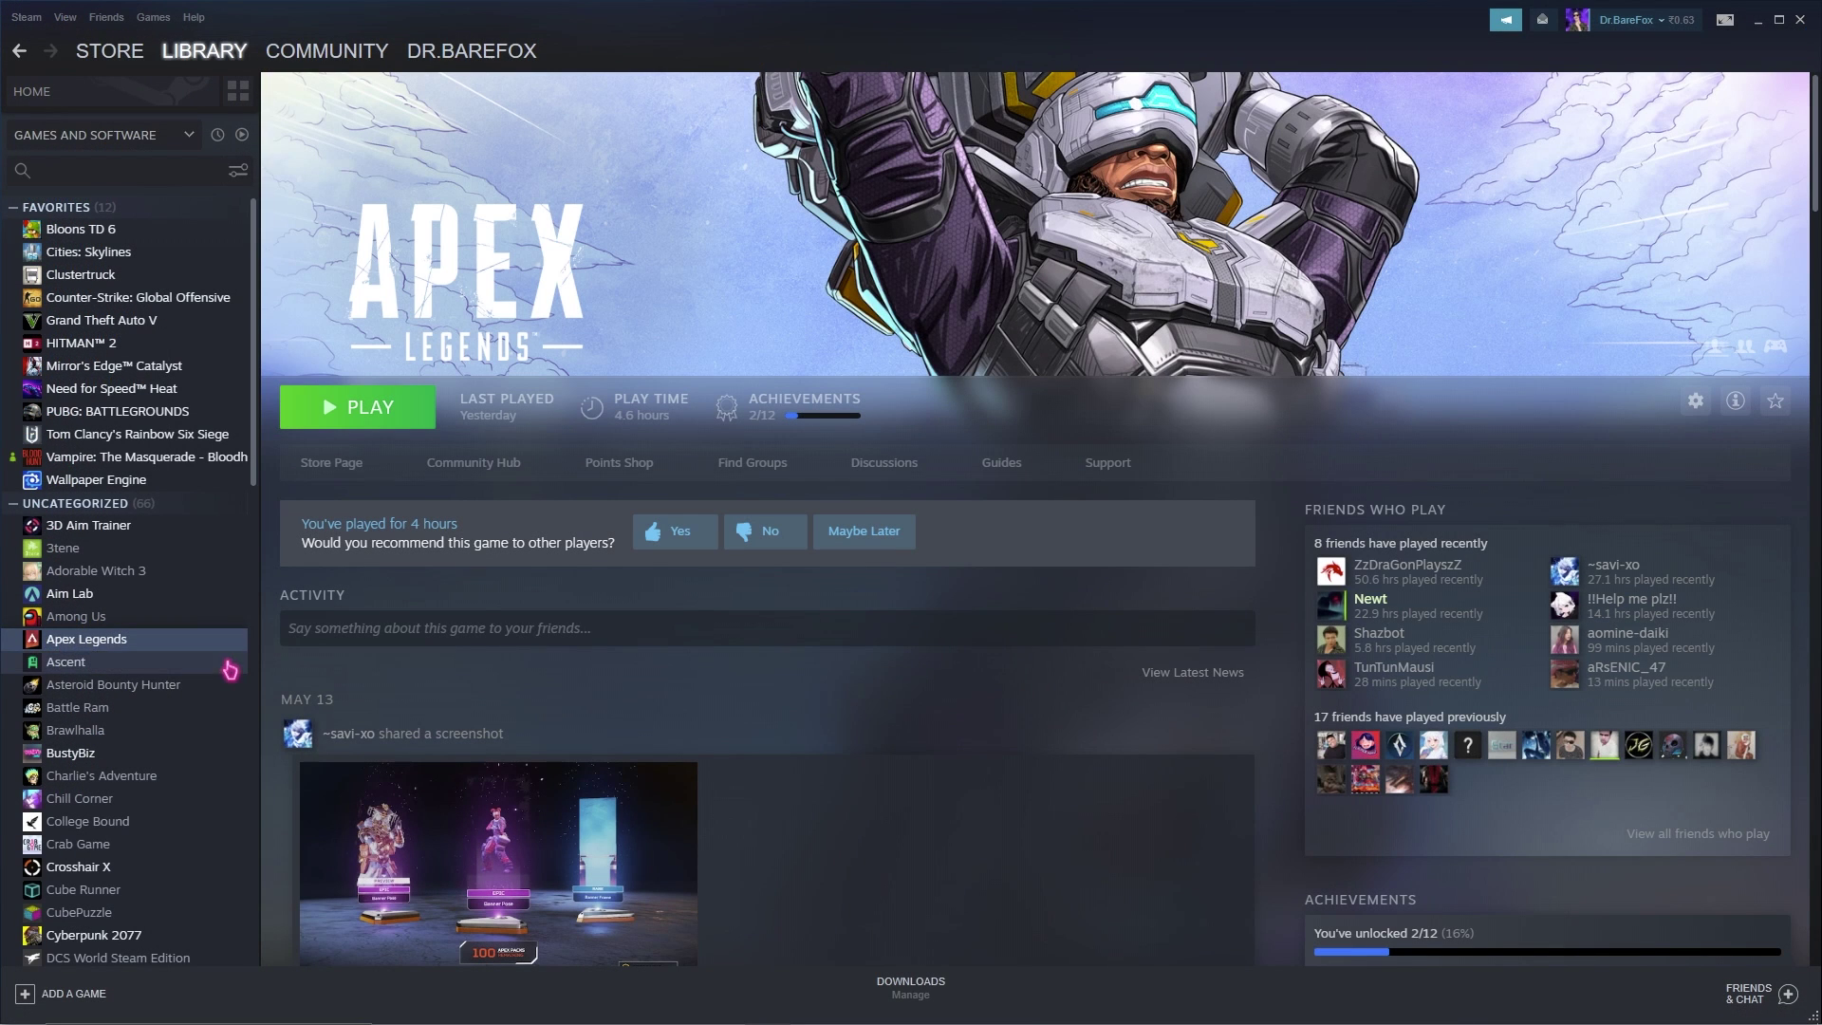
{"action": "right_click", "coordinate": [166, 651]}
{"action": "left_click", "coordinate": [273, 760]}
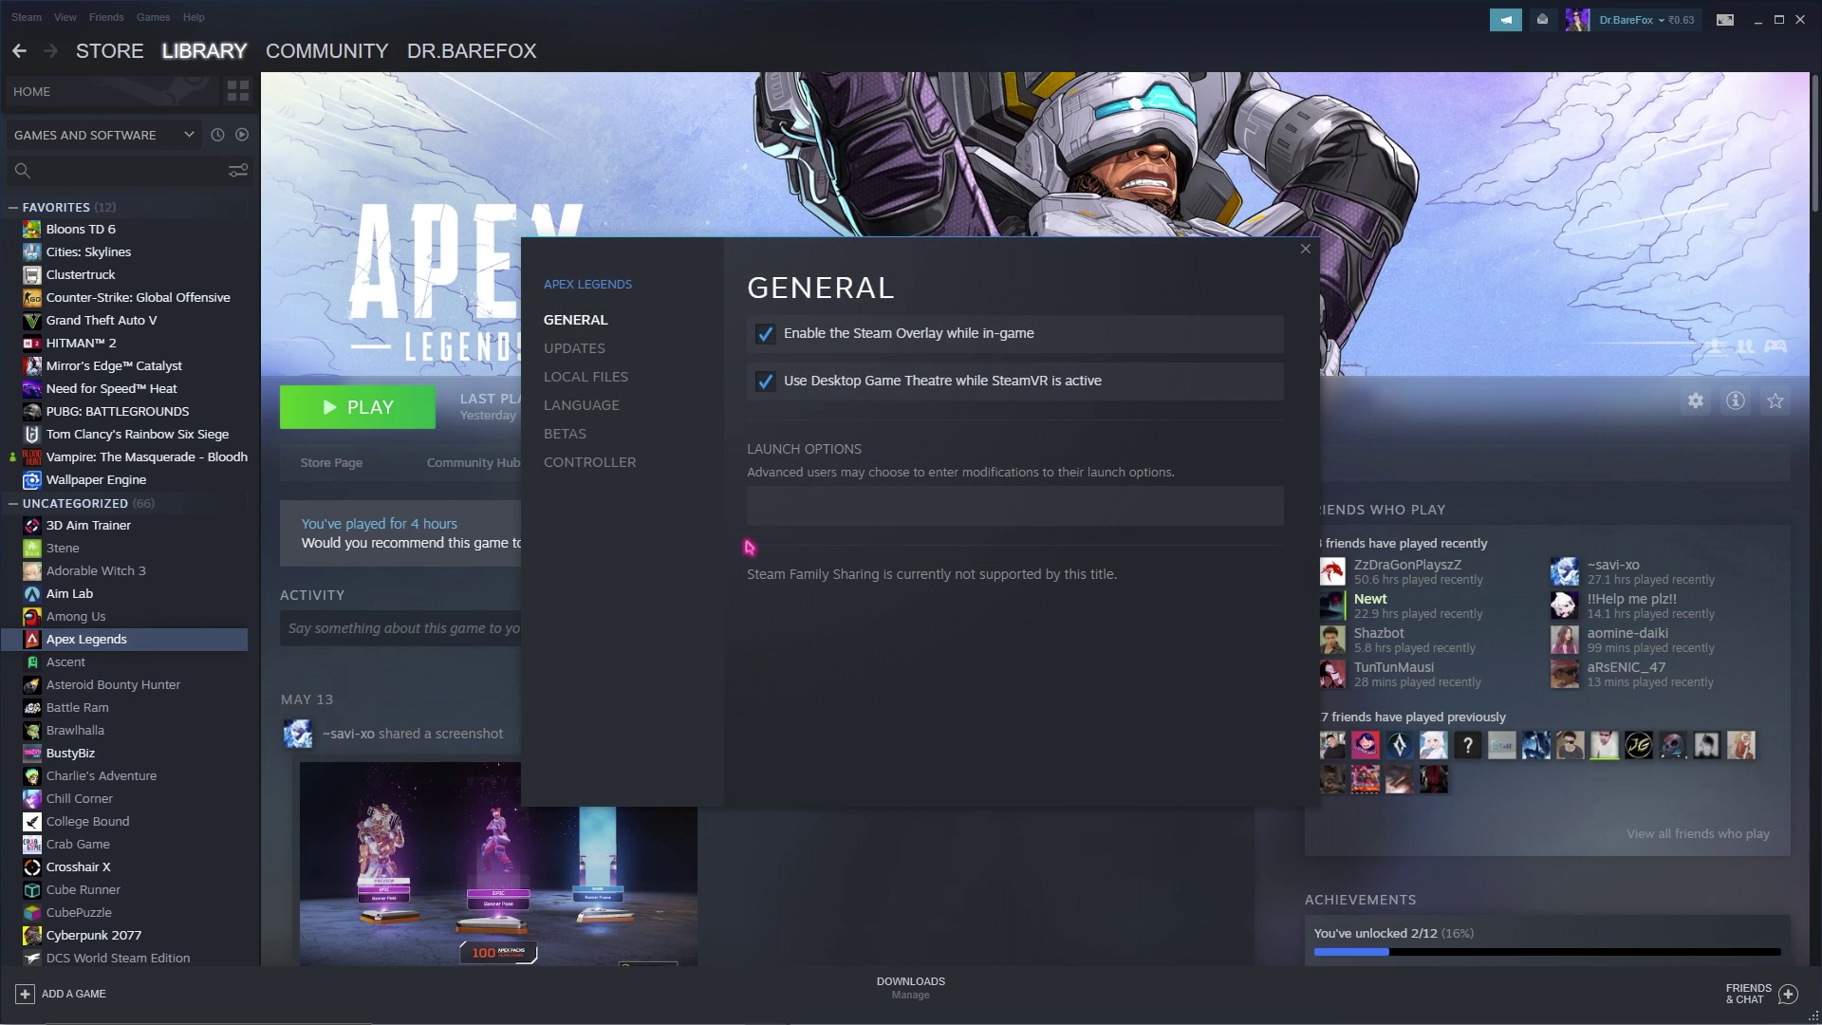
{"action": "left_click", "coordinate": [774, 512]}
{"action": "key", "text": "ctrl+v"}
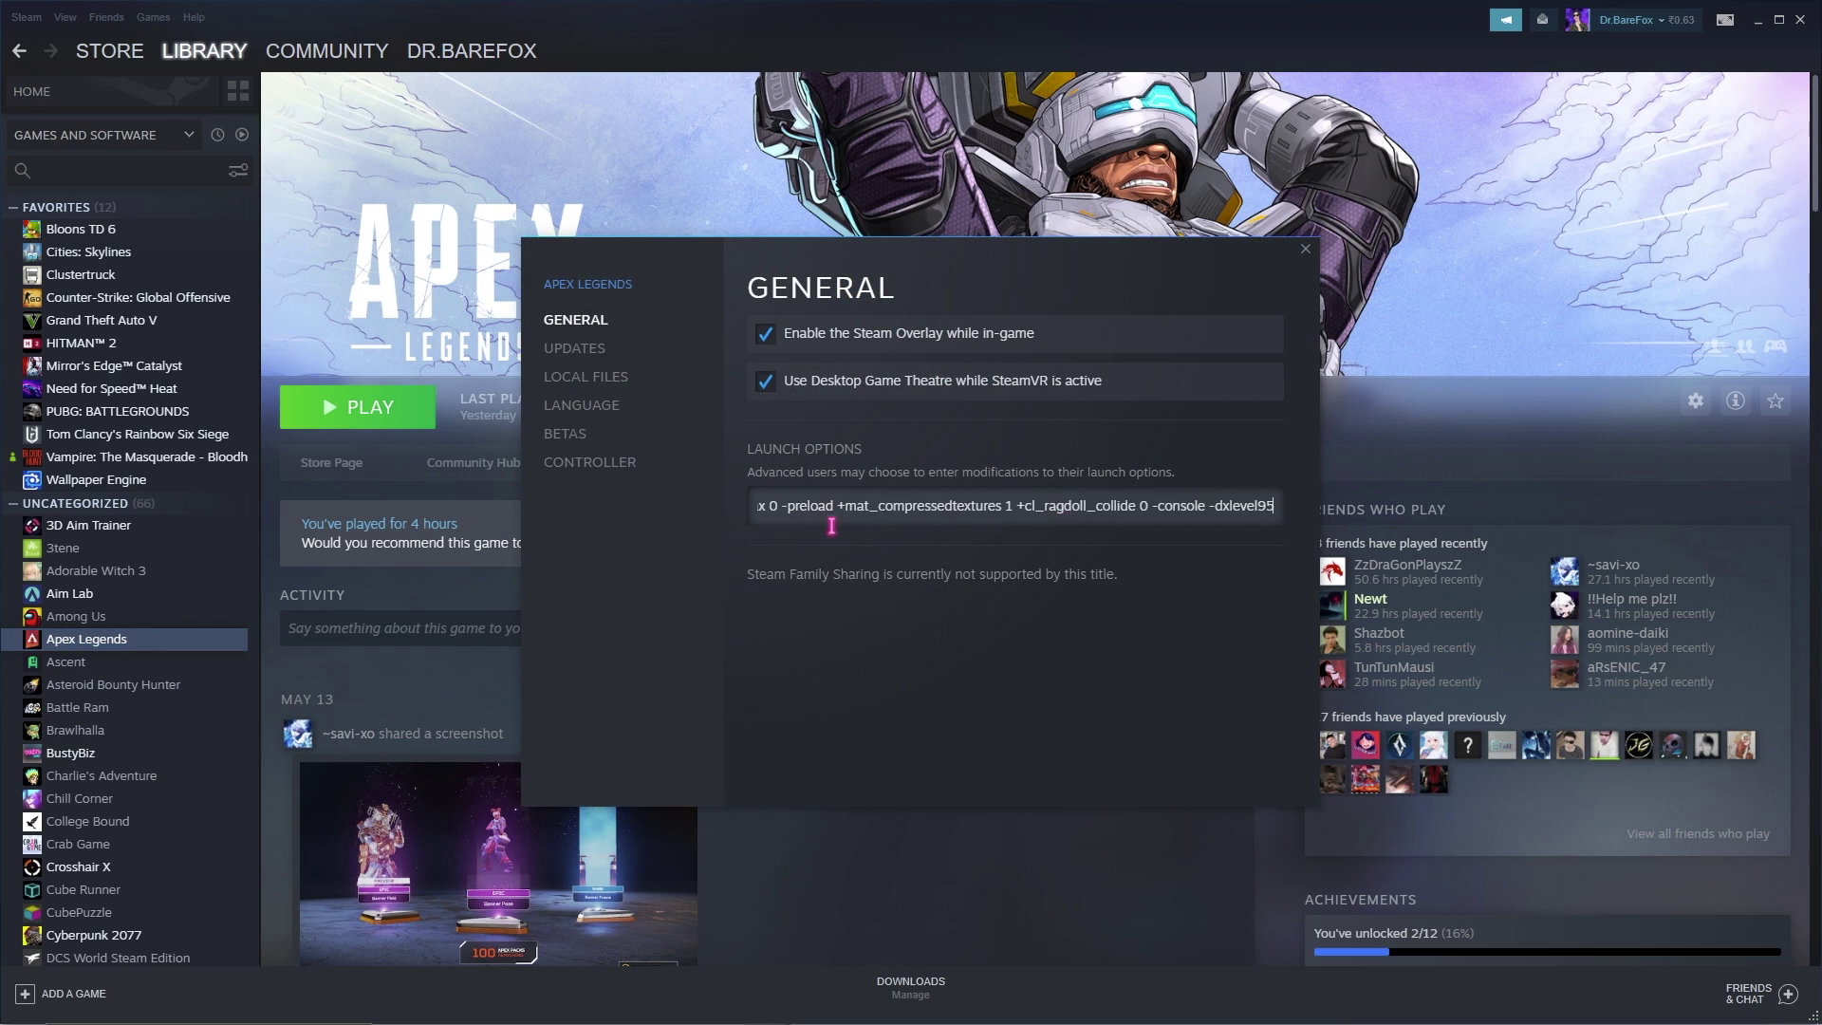
{"action": "key", "text": "Escape"}
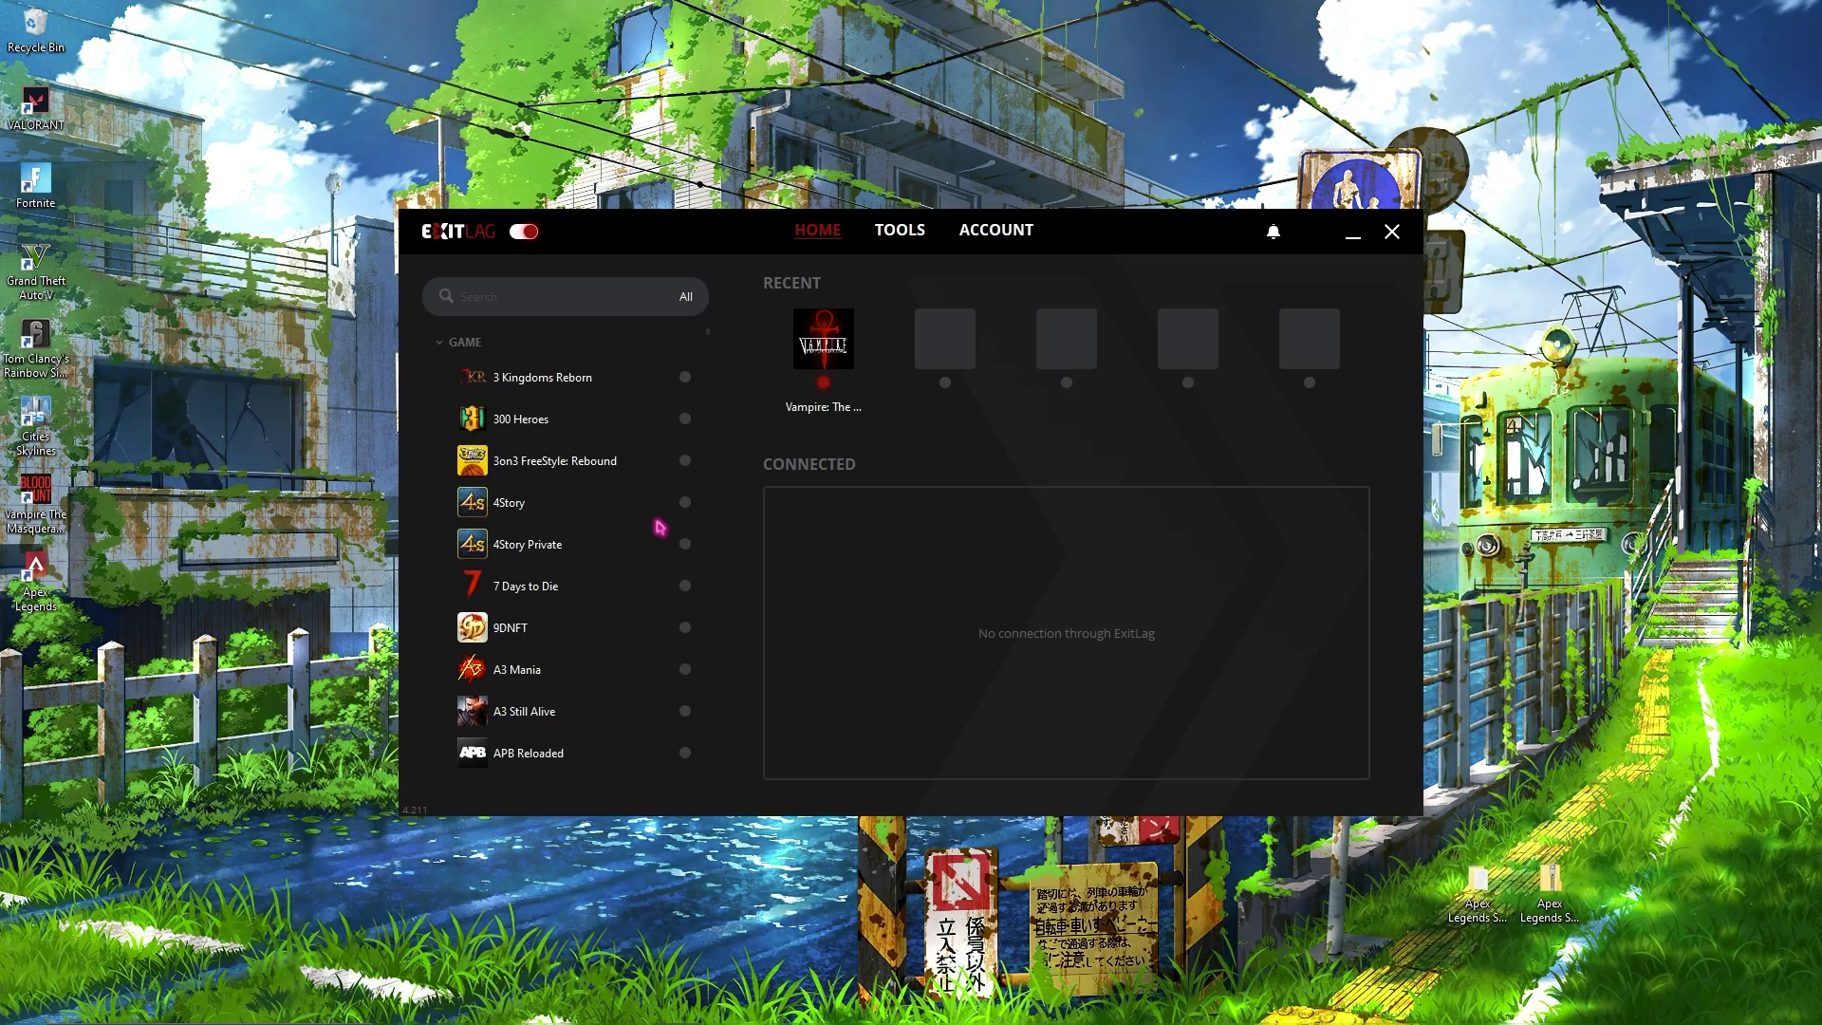
Find Apex Legends in ExitLag, choose the AE Dubai01 region under Asia, and apply the routes.
{"action": "type", "text": "apex"}
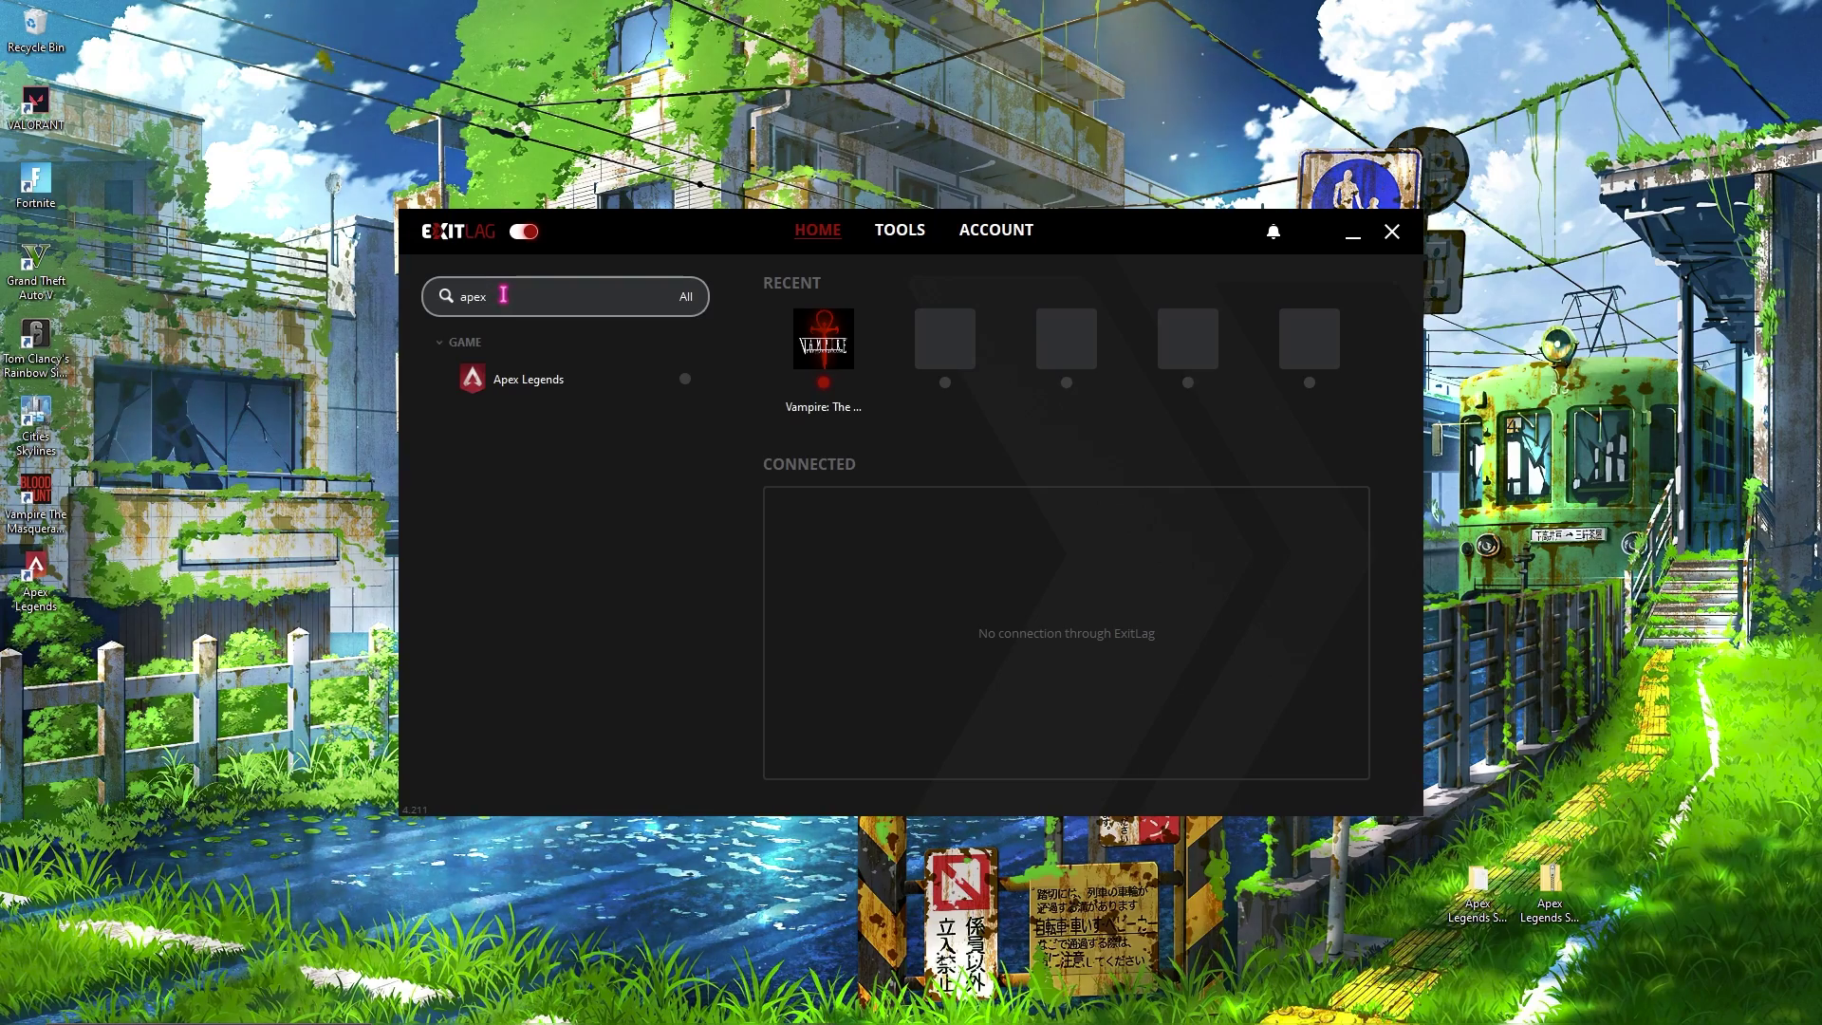
{"action": "left_click", "coordinate": [519, 384]}
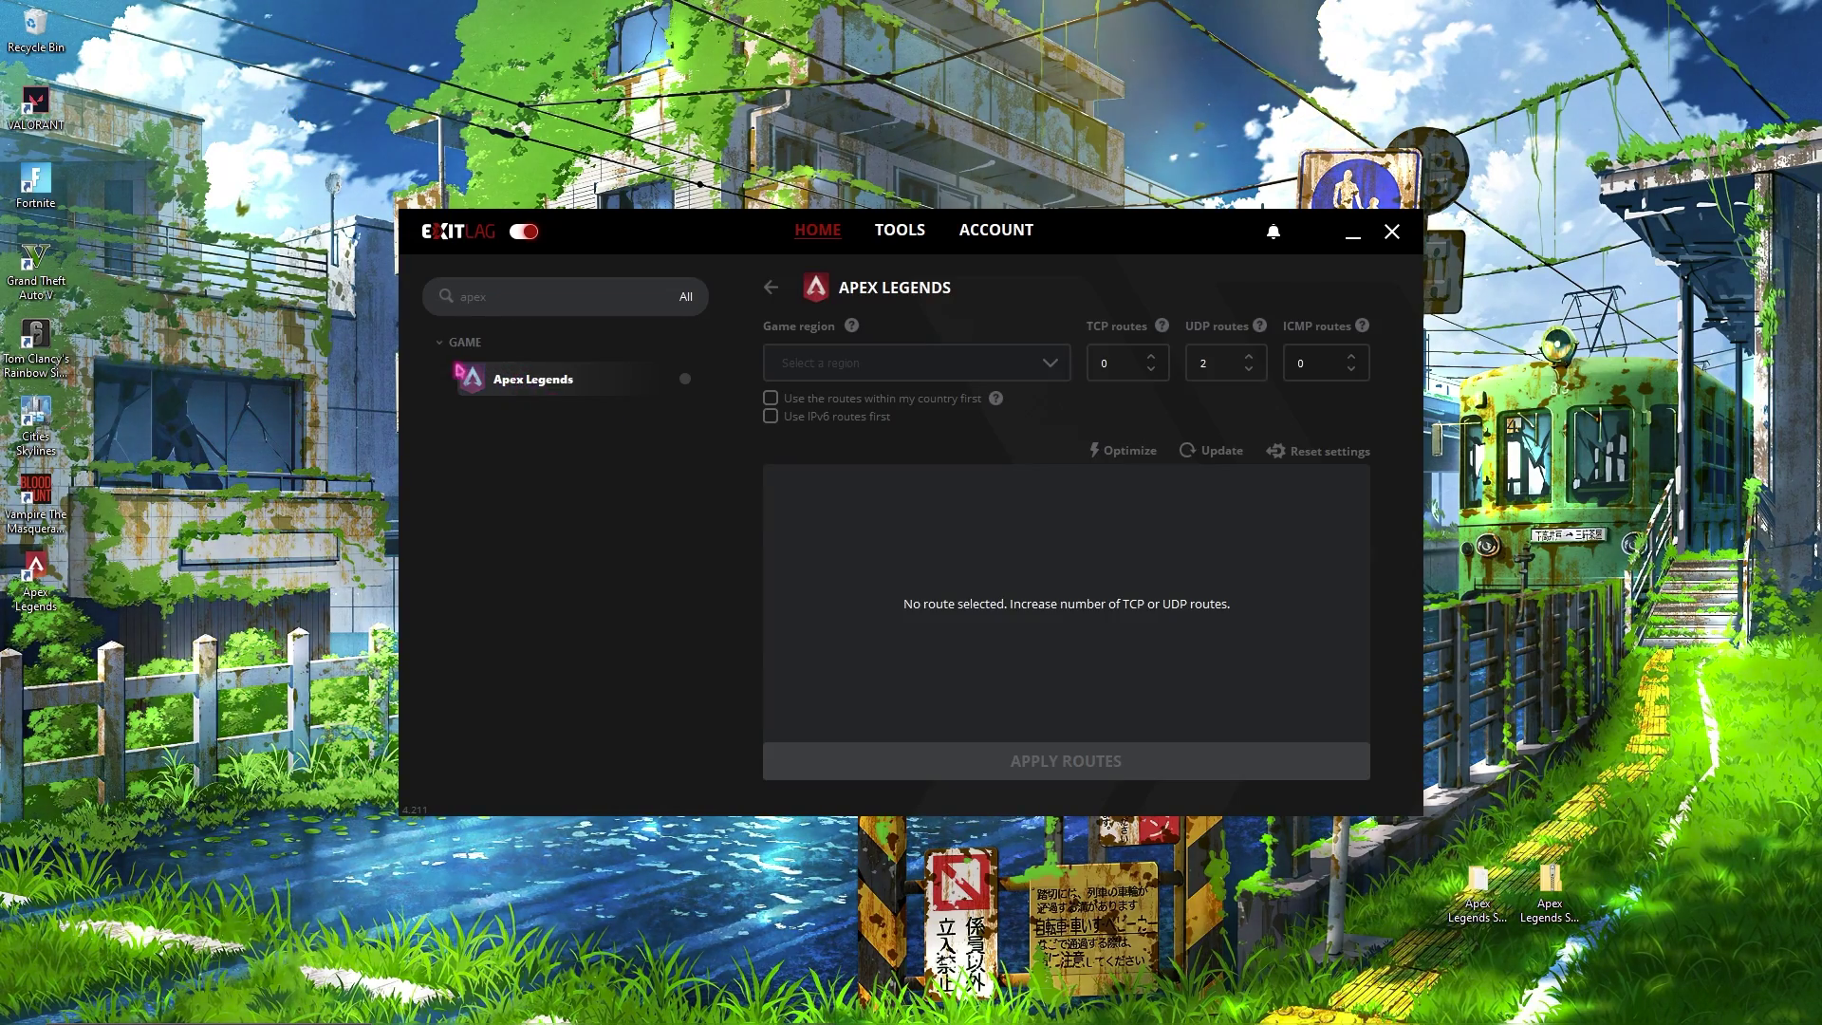
{"action": "left_click", "coordinate": [857, 366]}
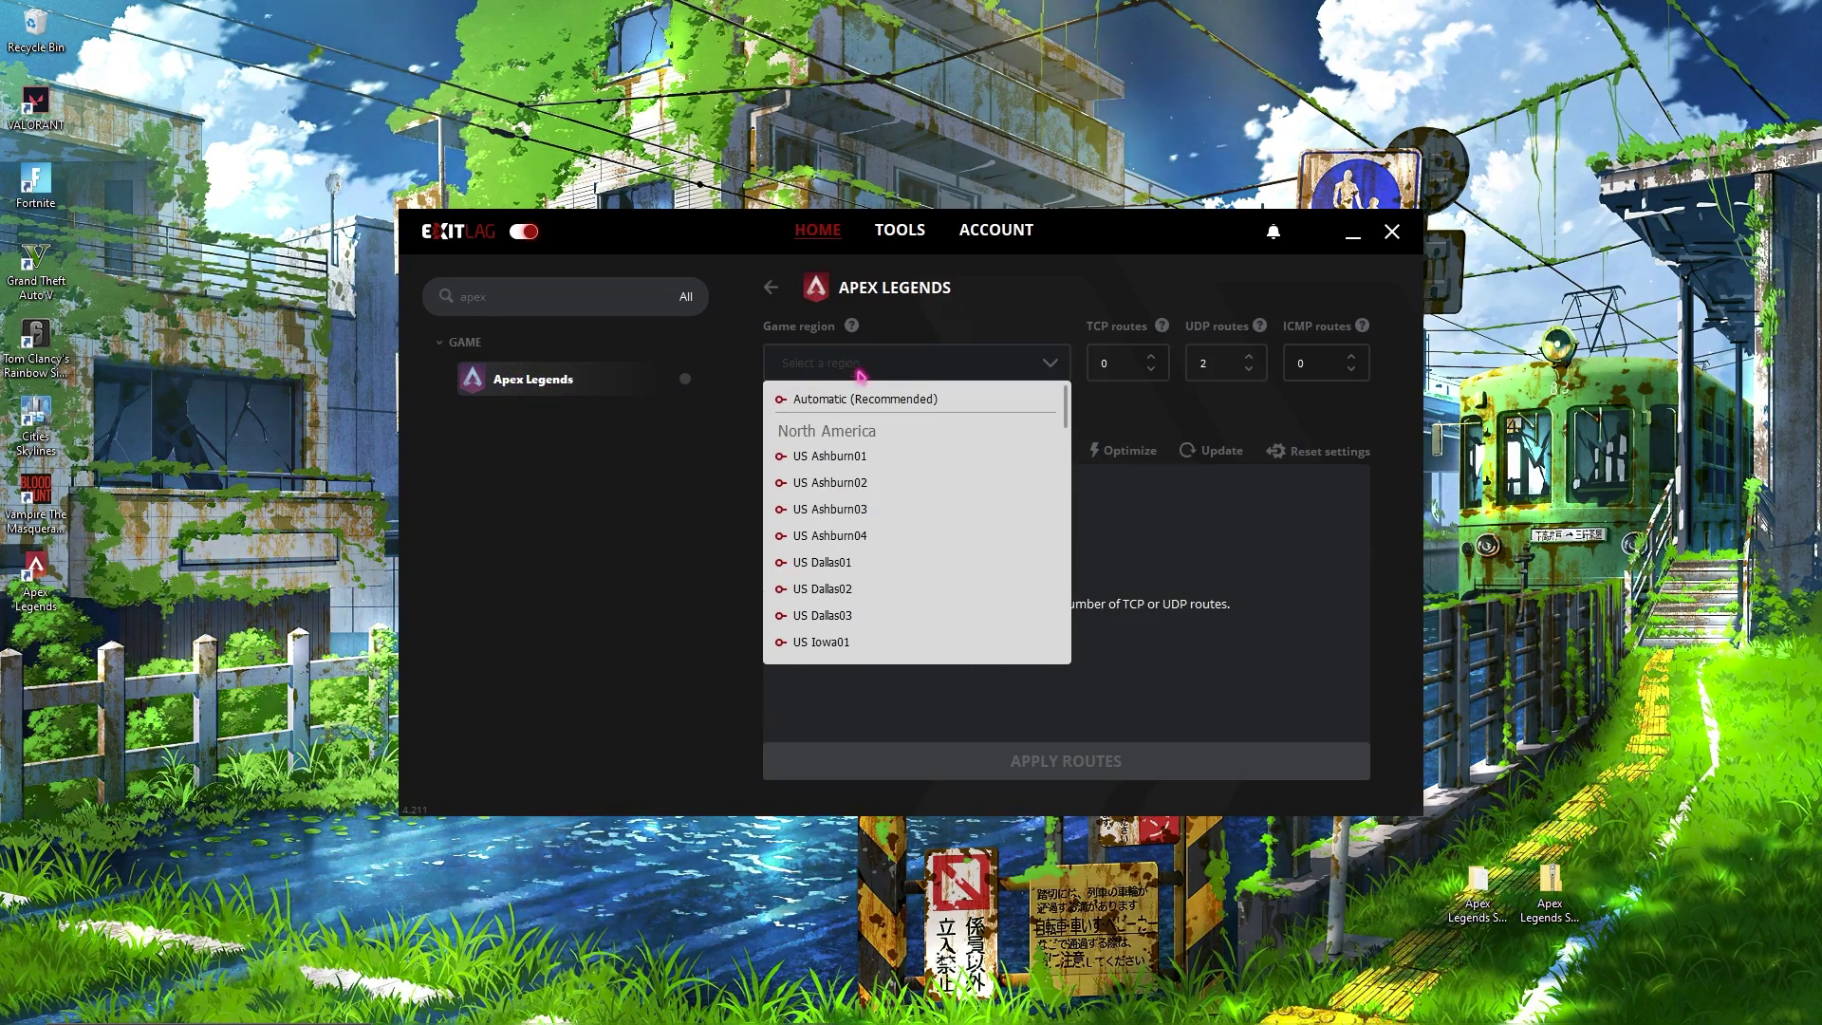
{"action": "scroll", "coordinate": [854, 579], "scroll_direction": "down", "scroll_amount": 5}
{"action": "scroll", "coordinate": [857, 587], "scroll_direction": "down", "scroll_amount": 6}
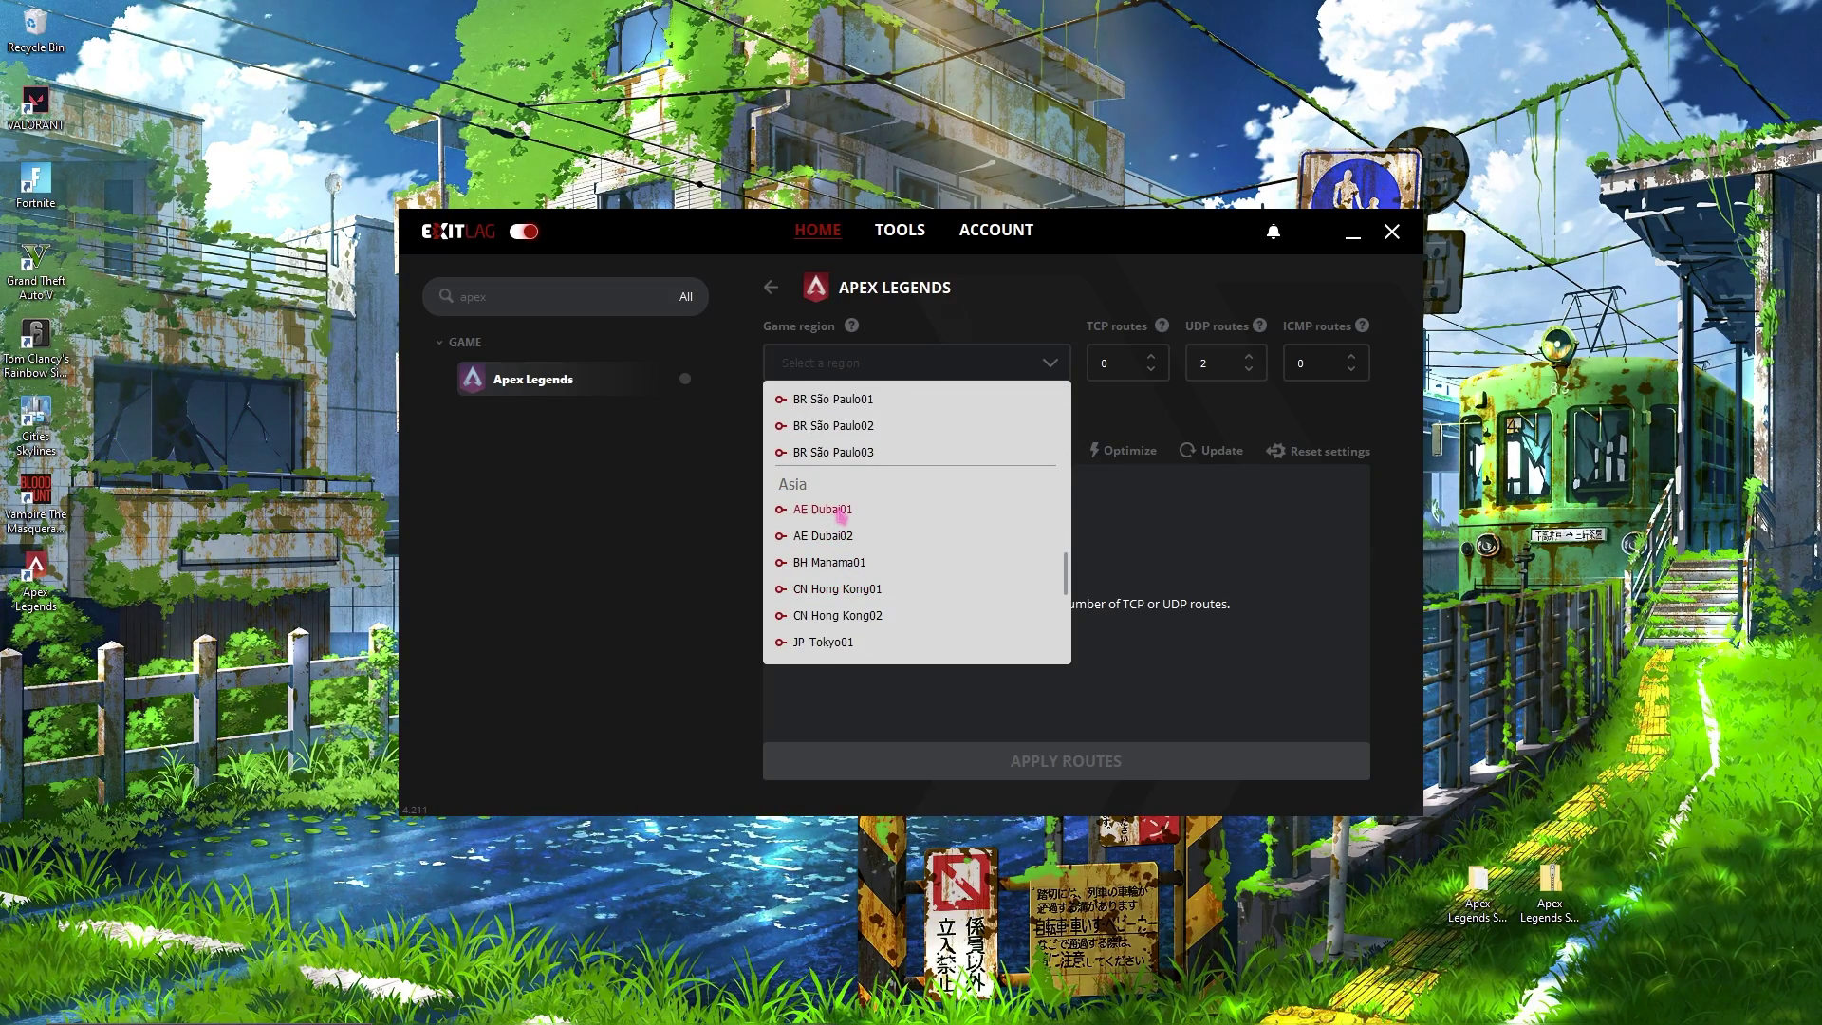
{"action": "scroll", "coordinate": [841, 513], "scroll_direction": "up", "scroll_amount": 10}
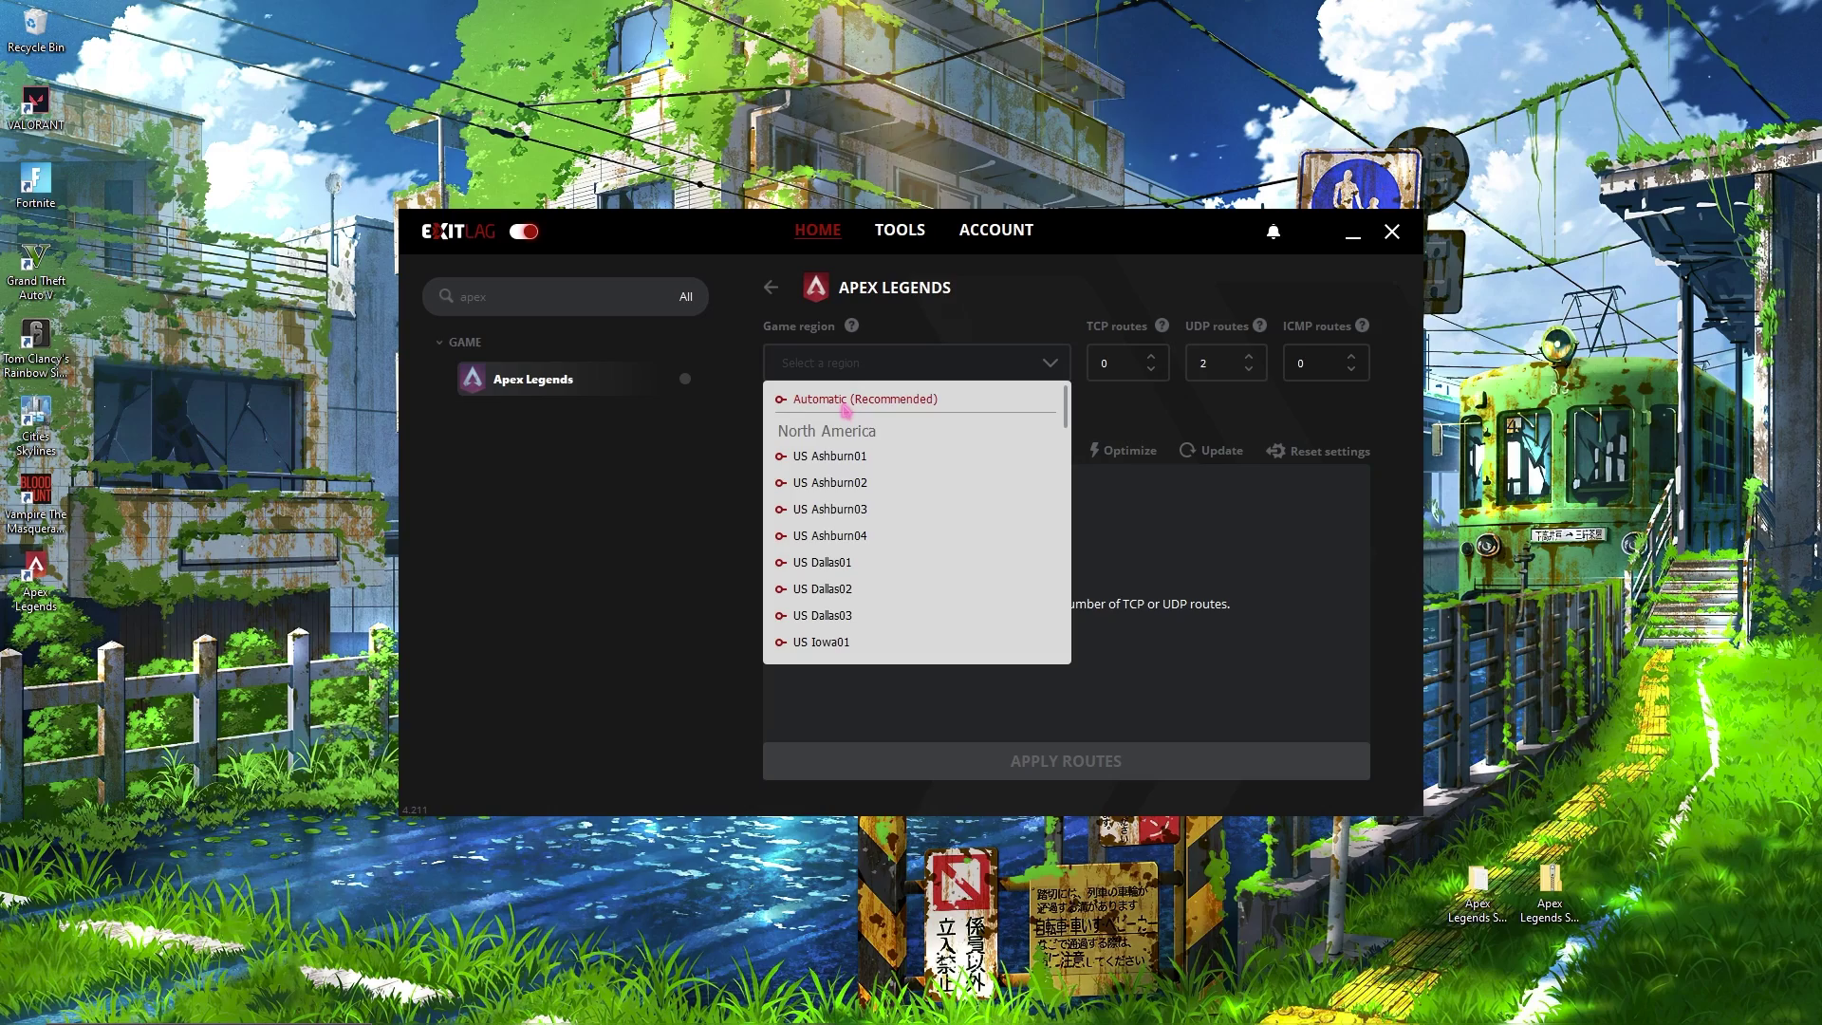
{"action": "scroll", "coordinate": [841, 503], "scroll_direction": "down", "scroll_amount": 10}
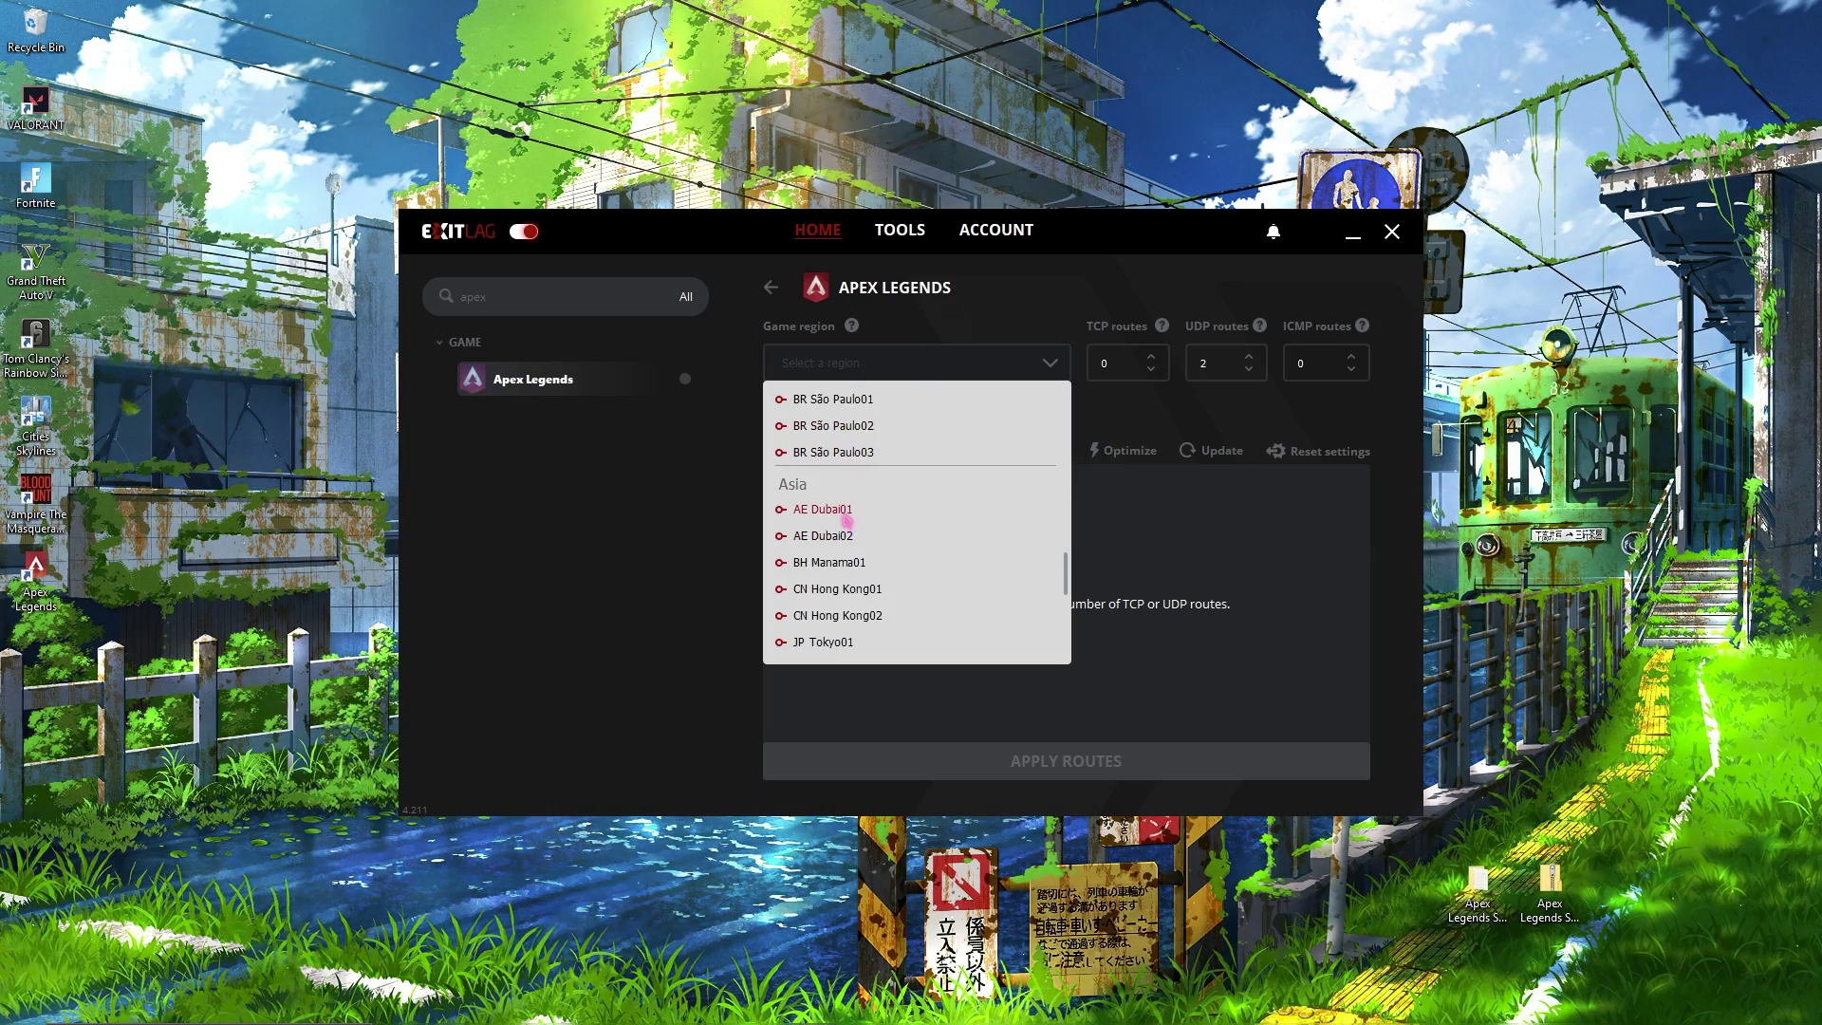
{"action": "left_click", "coordinate": [835, 510]}
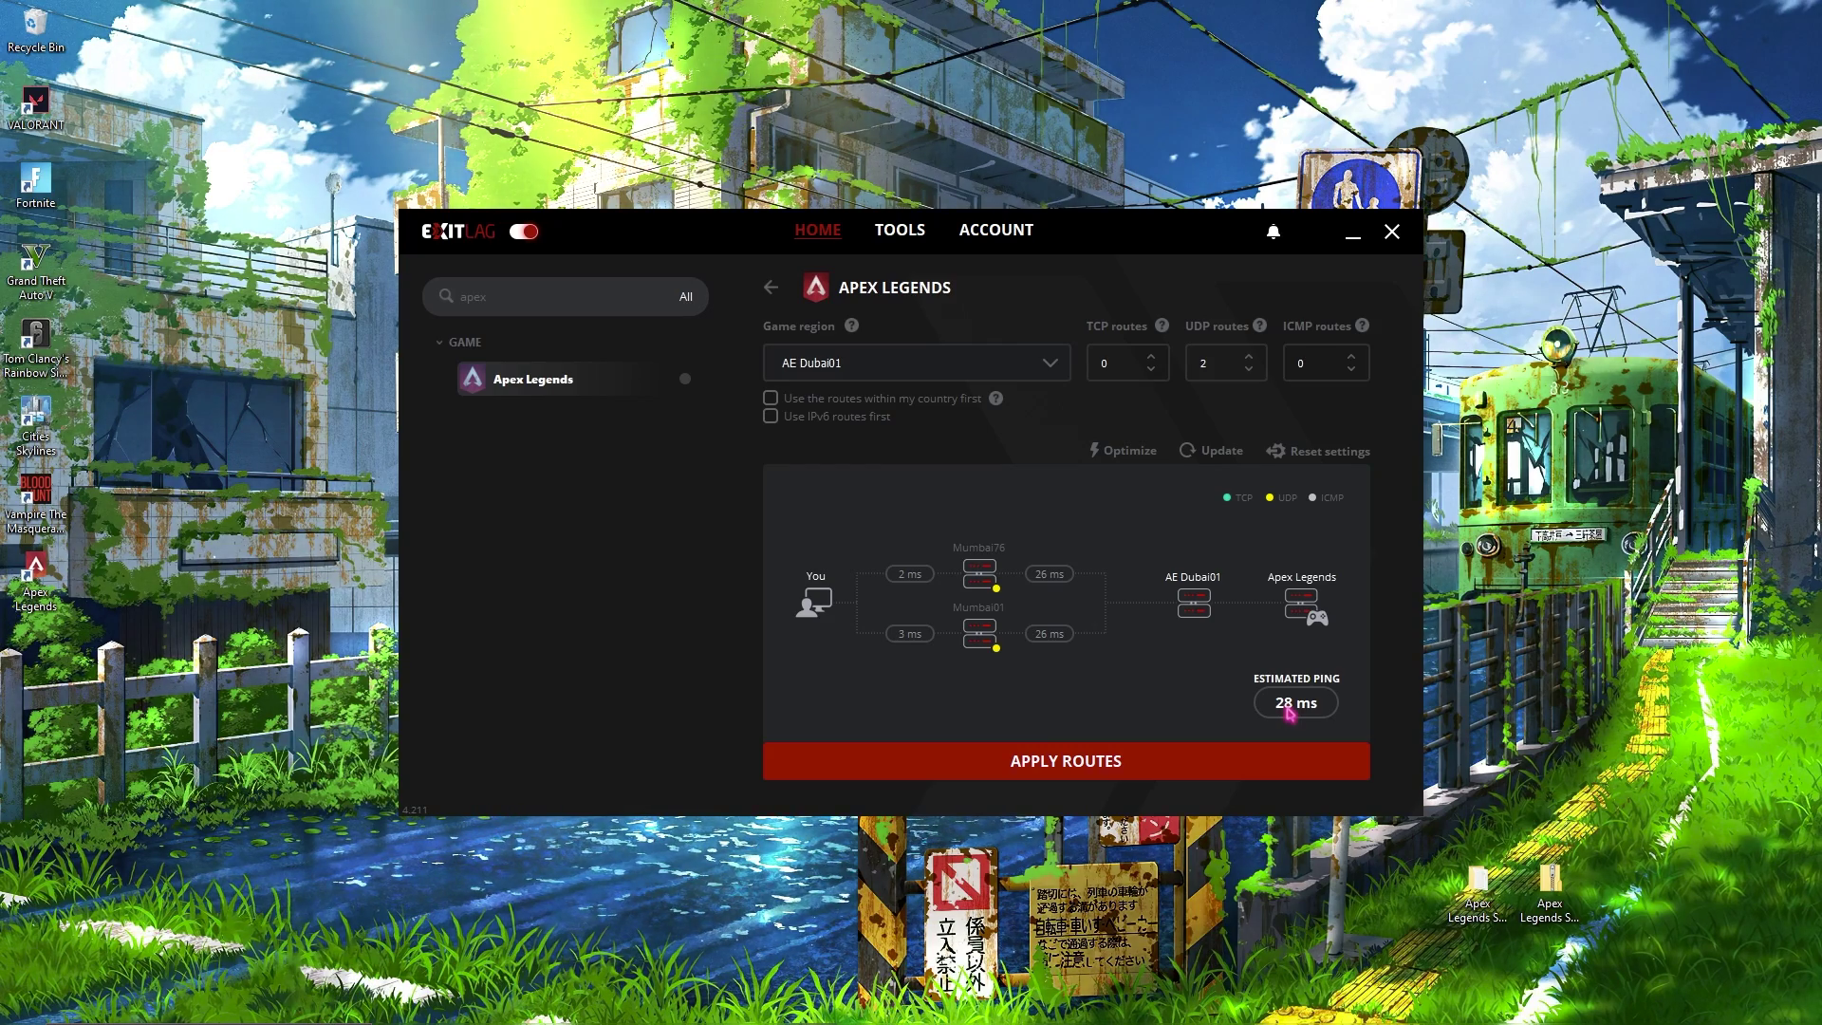
{"action": "left_click", "coordinate": [1044, 760]}
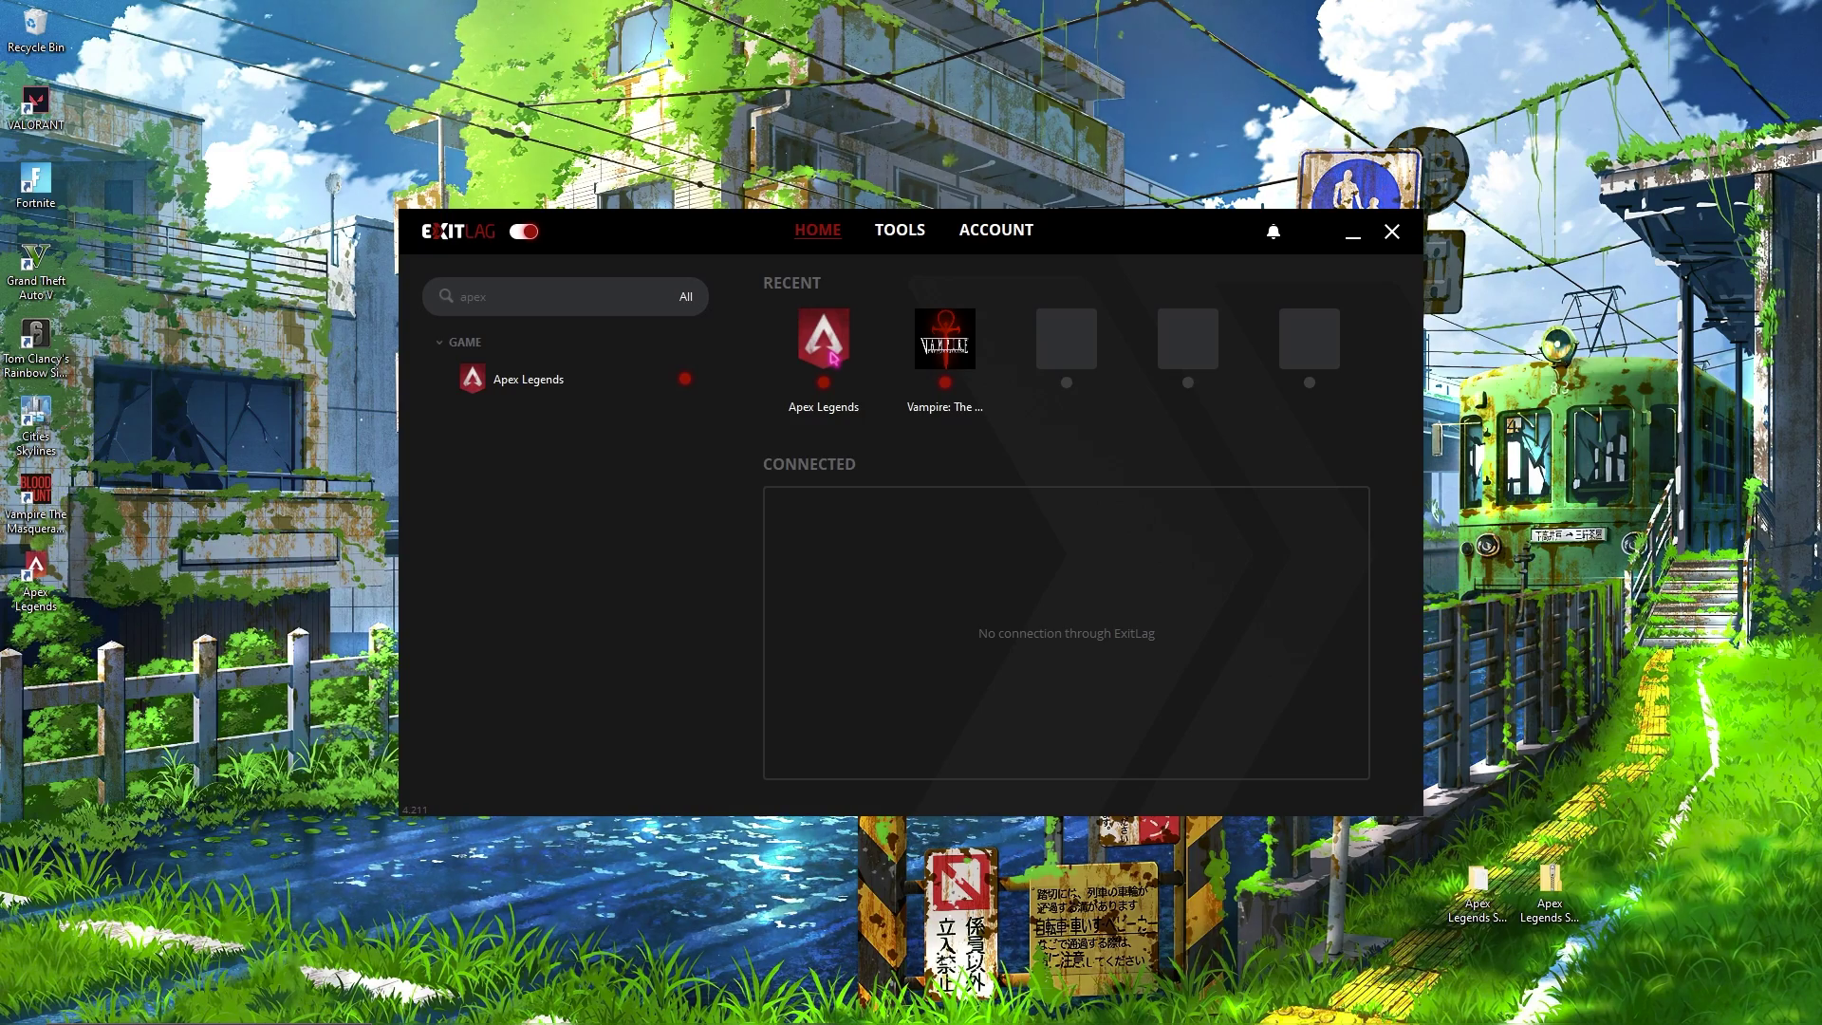
Switch on Realtime optimization on ExitLag's Tools General page.
{"action": "left_click", "coordinate": [906, 236]}
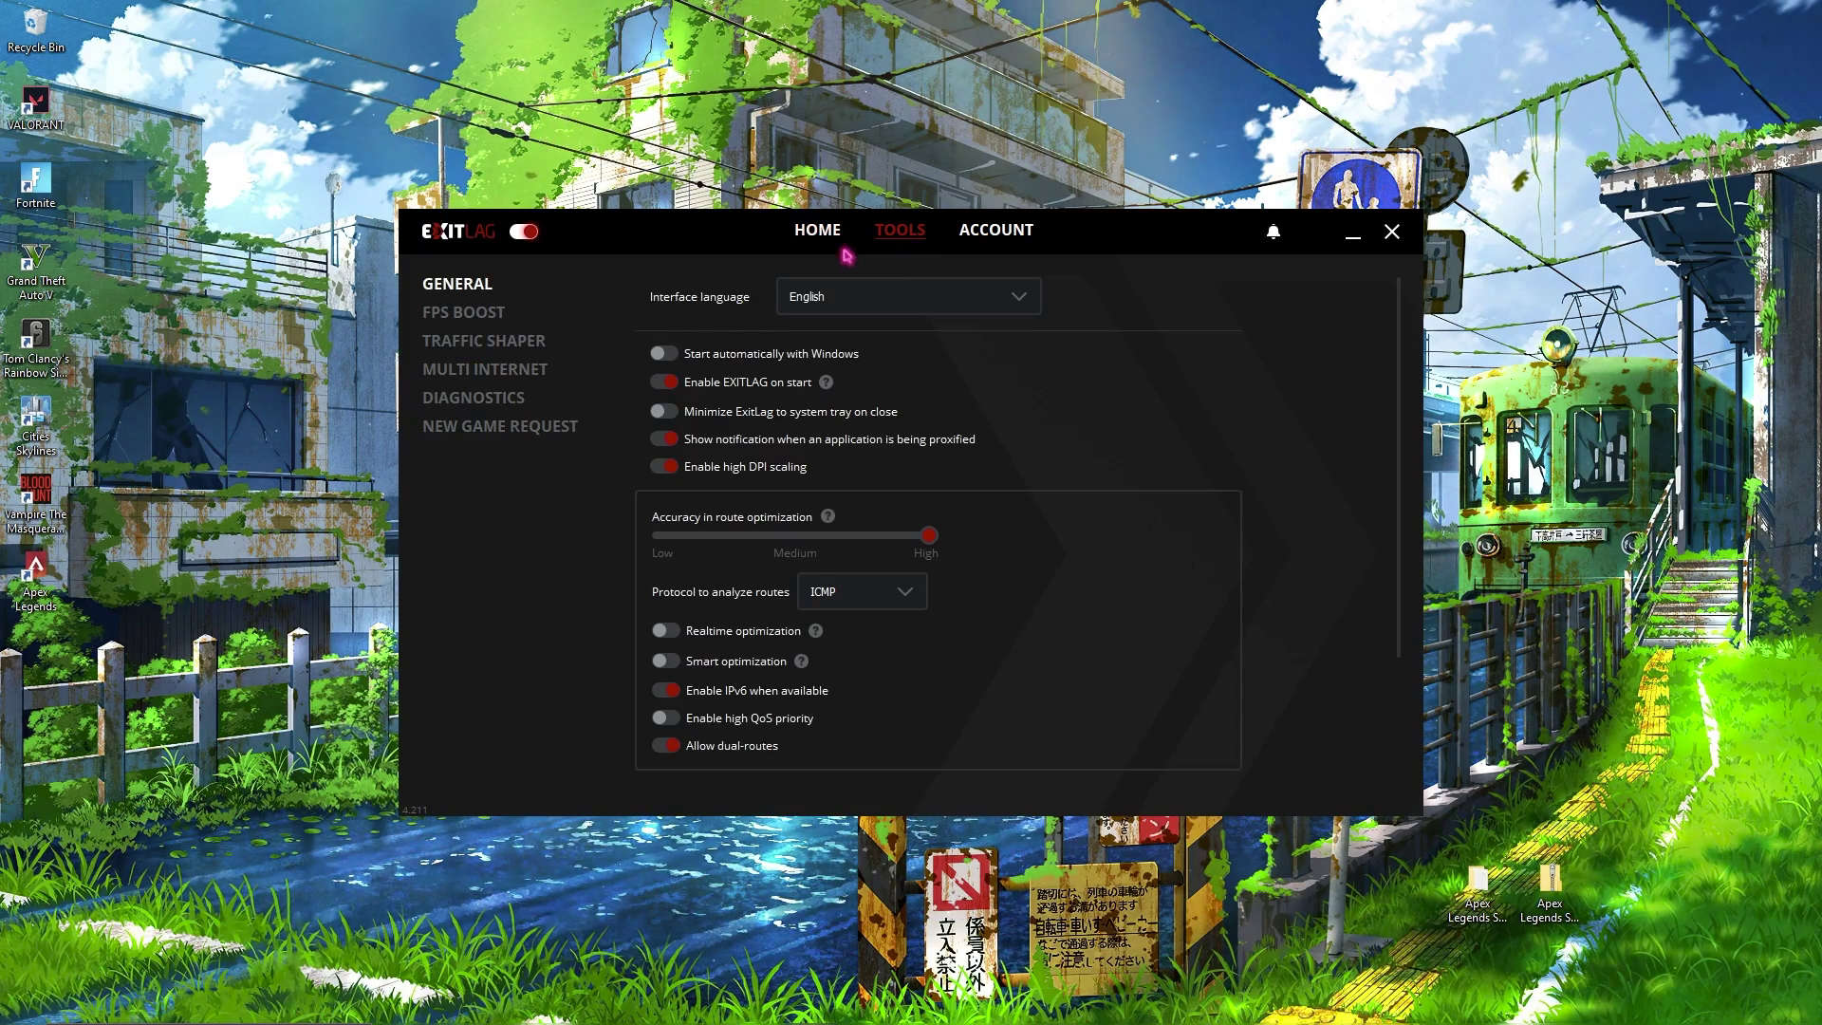
{"action": "left_click", "coordinate": [666, 384]}
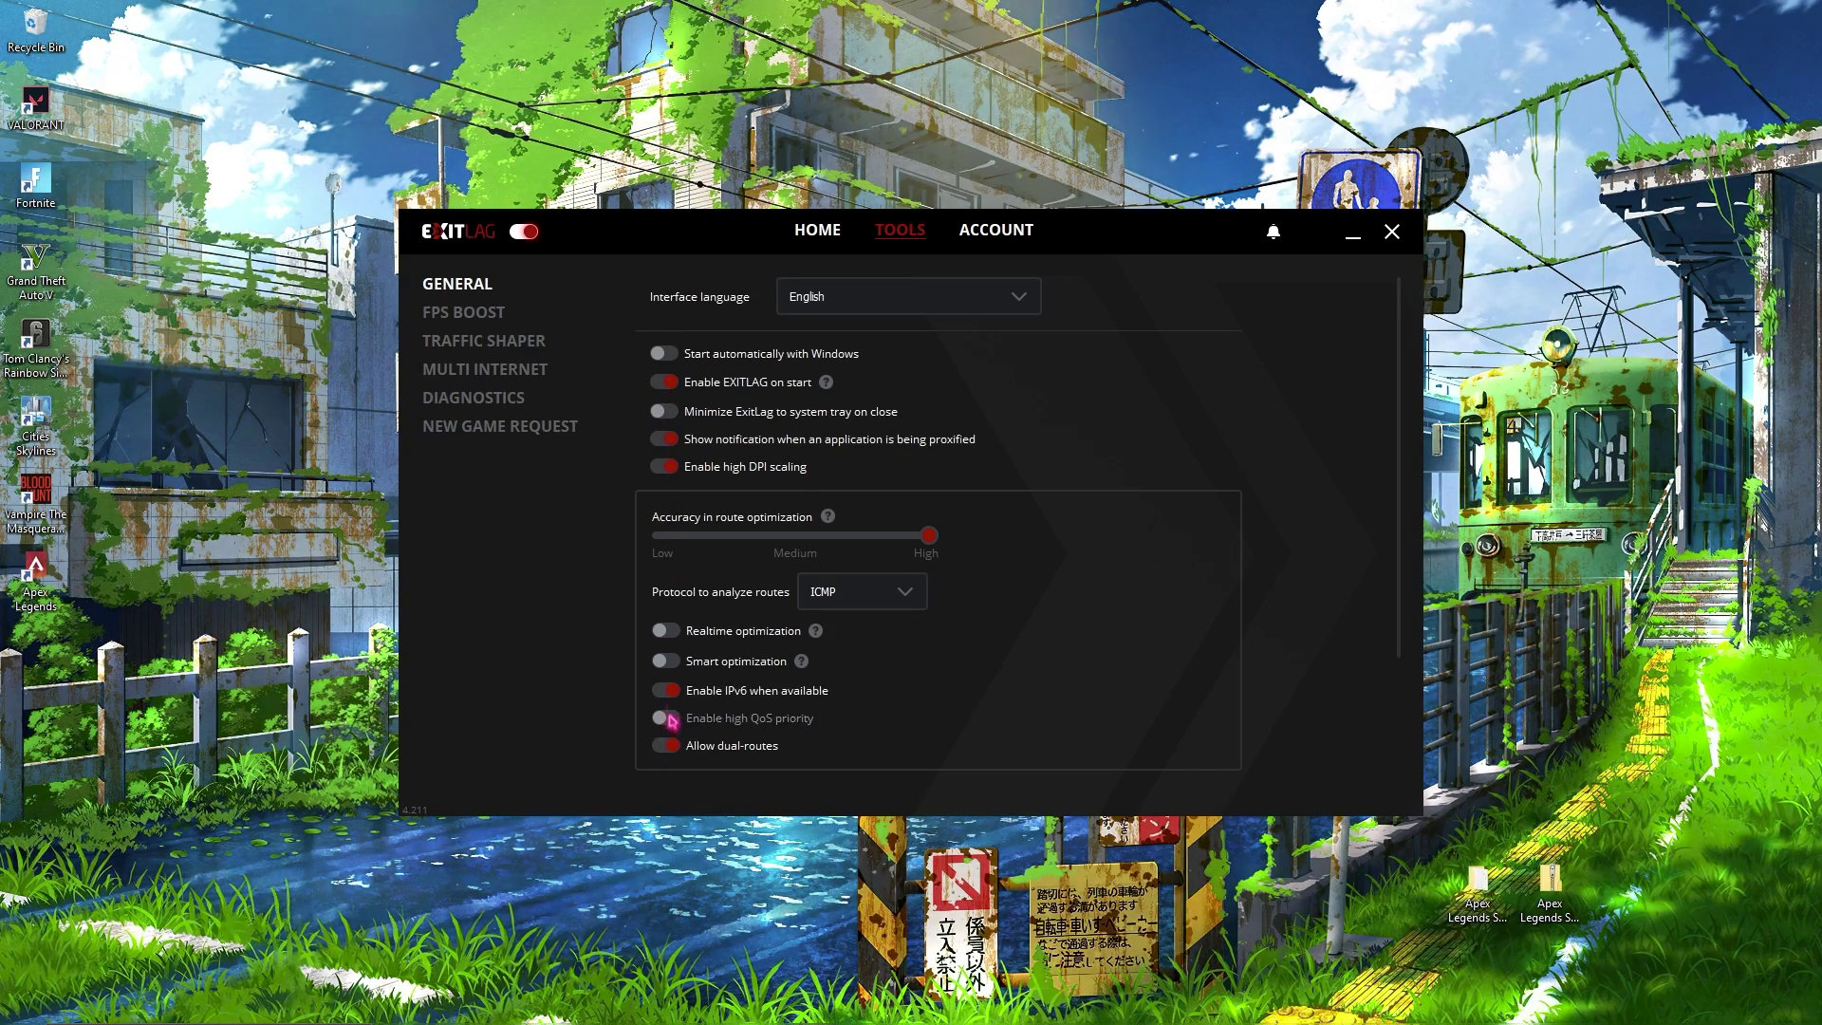
{"action": "left_click", "coordinate": [664, 630]}
Enable Smart optimization and the Game Bar/DVR and SuperFetch FPS Boost toggles, then close ExitLag.
{"action": "left_click", "coordinate": [664, 665]}
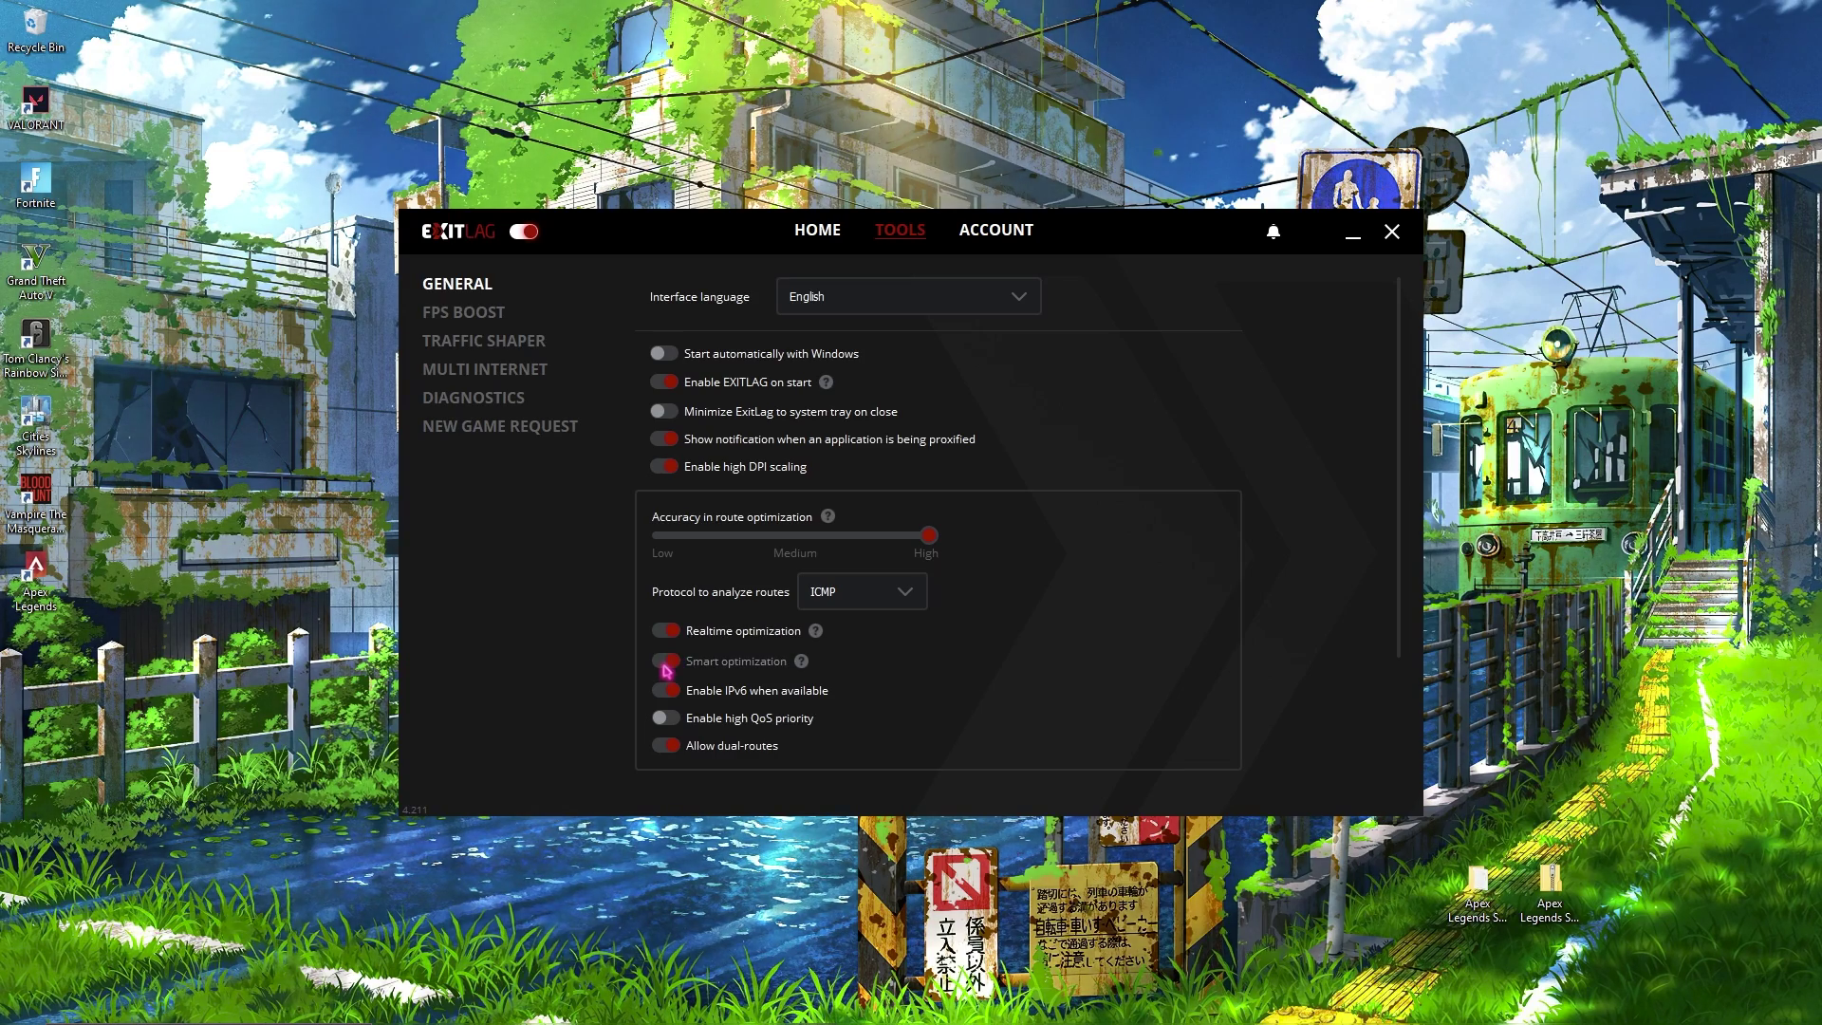
{"action": "left_click", "coordinate": [465, 312]}
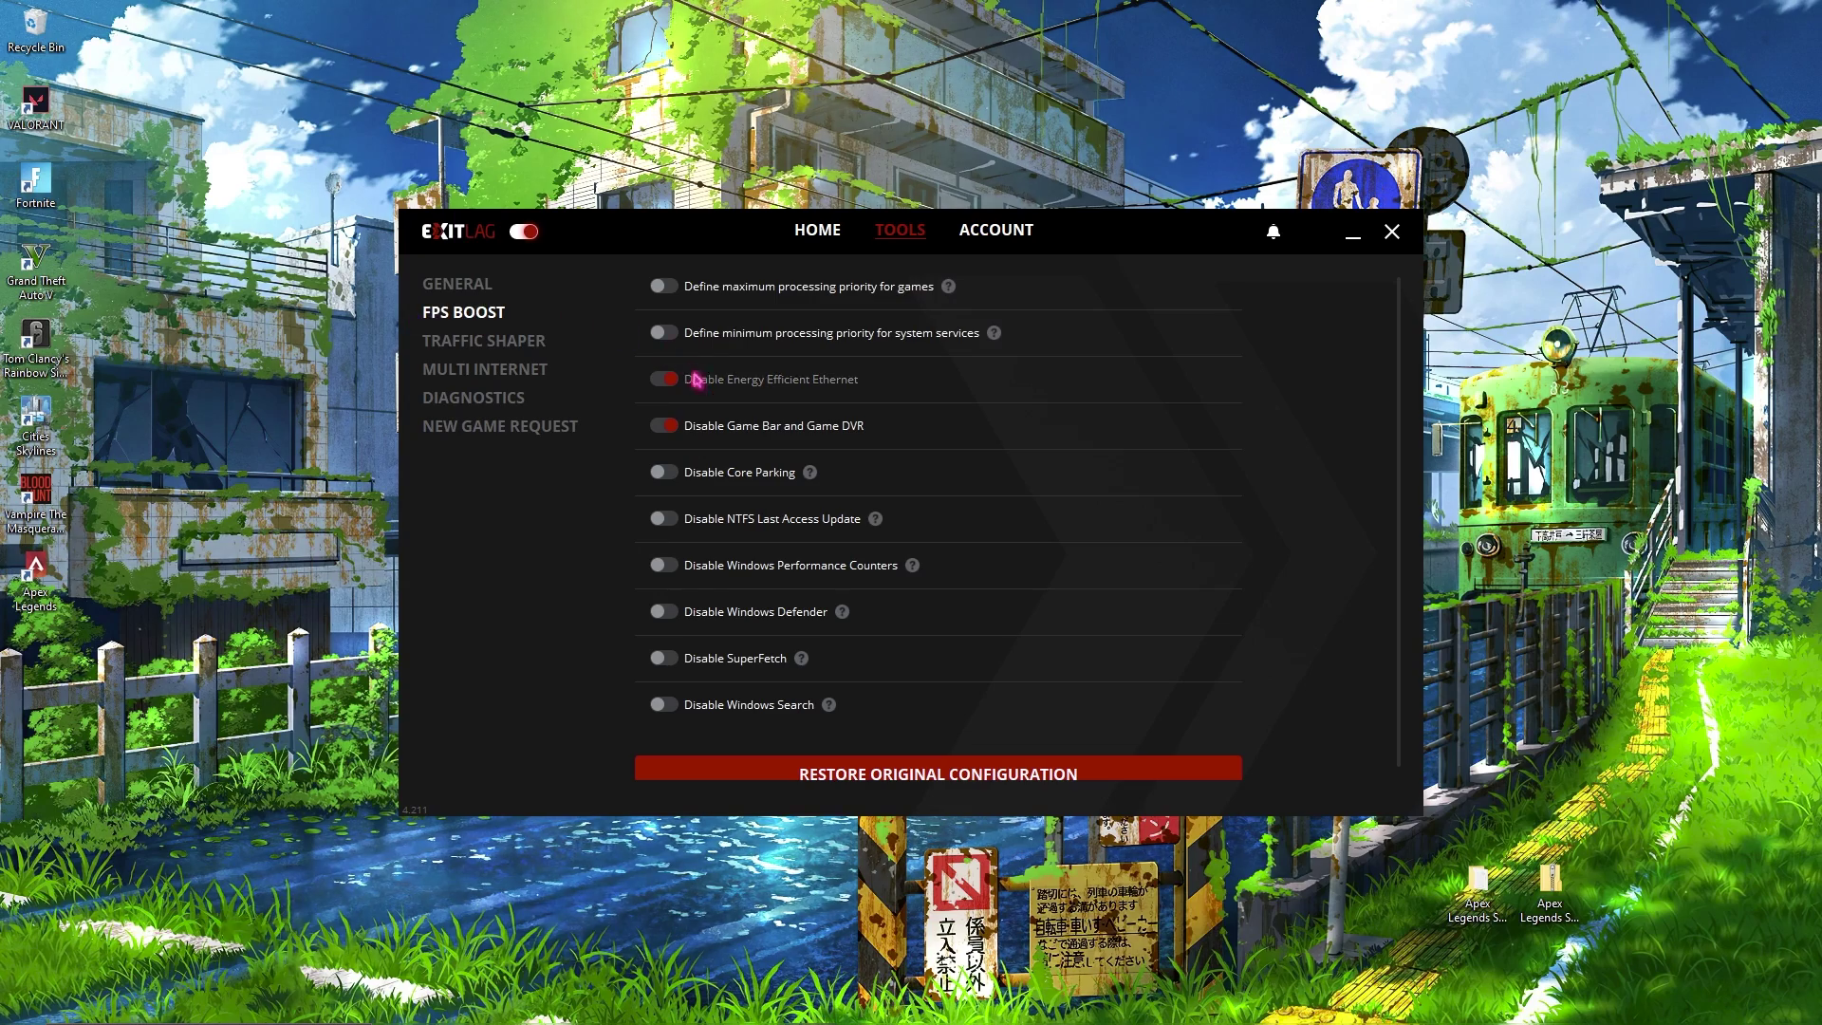
{"action": "left_click", "coordinate": [667, 417]}
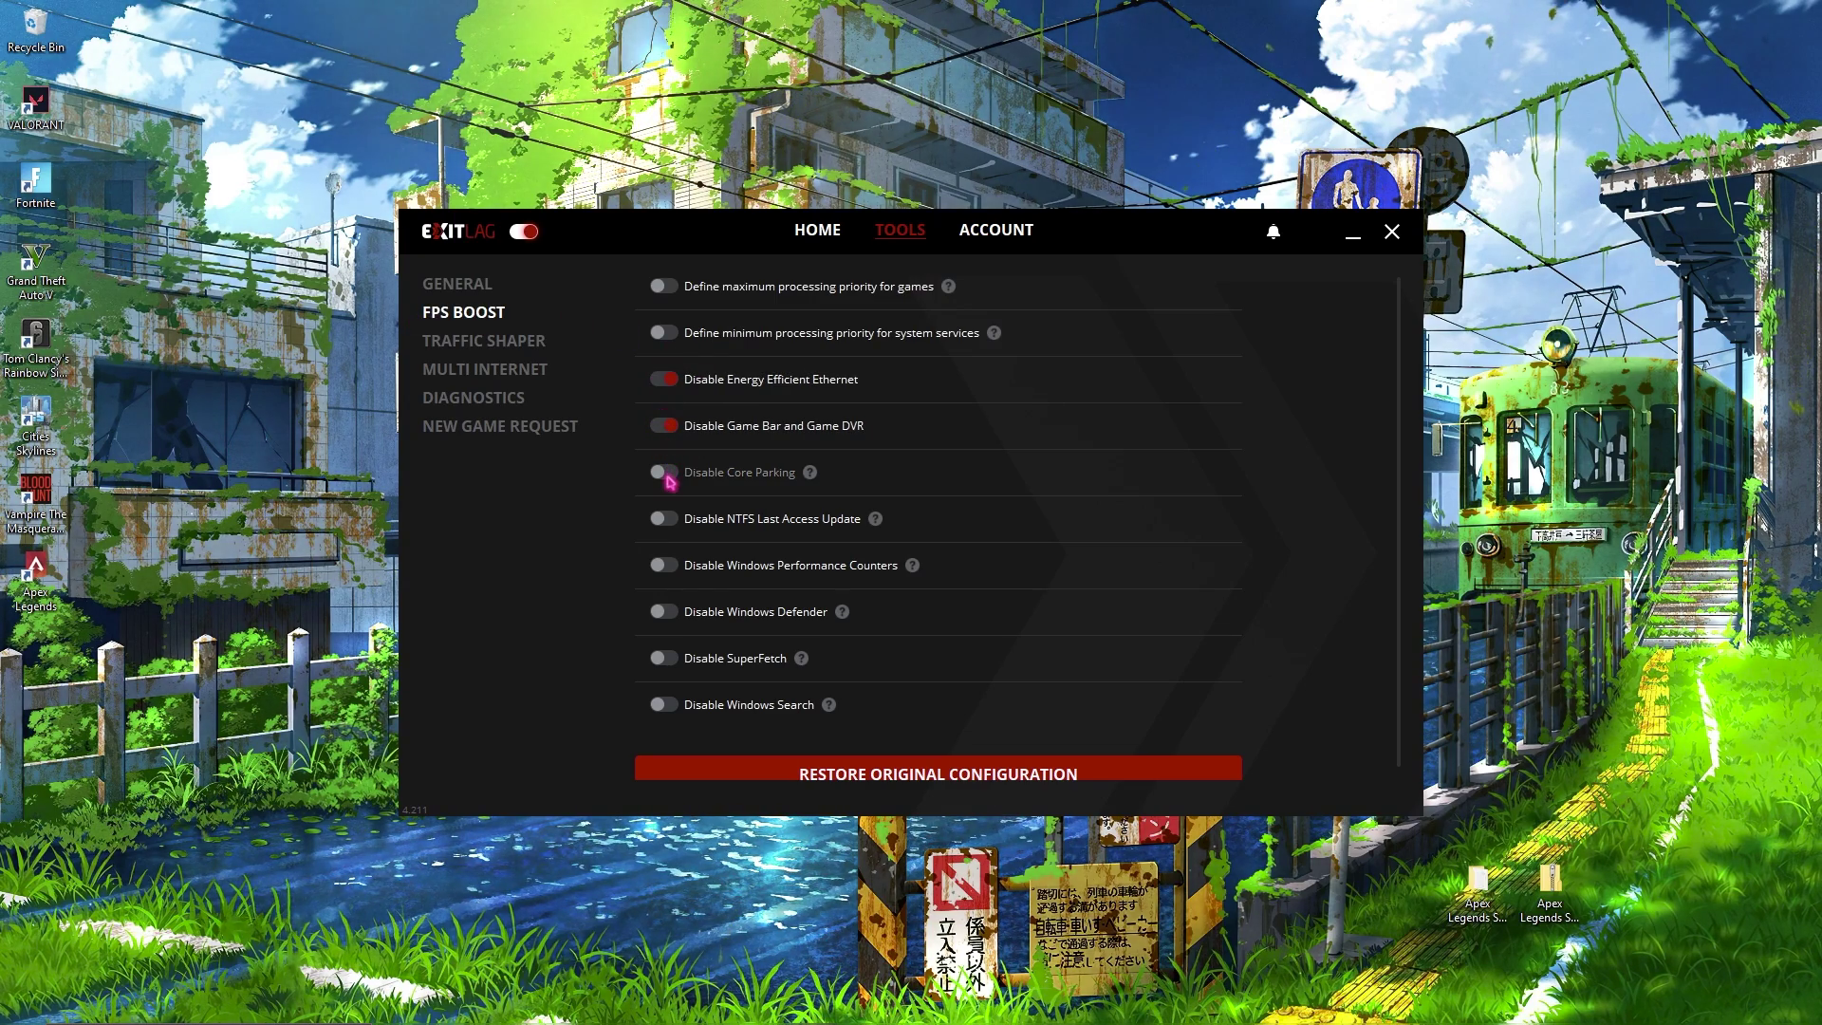
{"action": "left_click", "coordinate": [656, 663]}
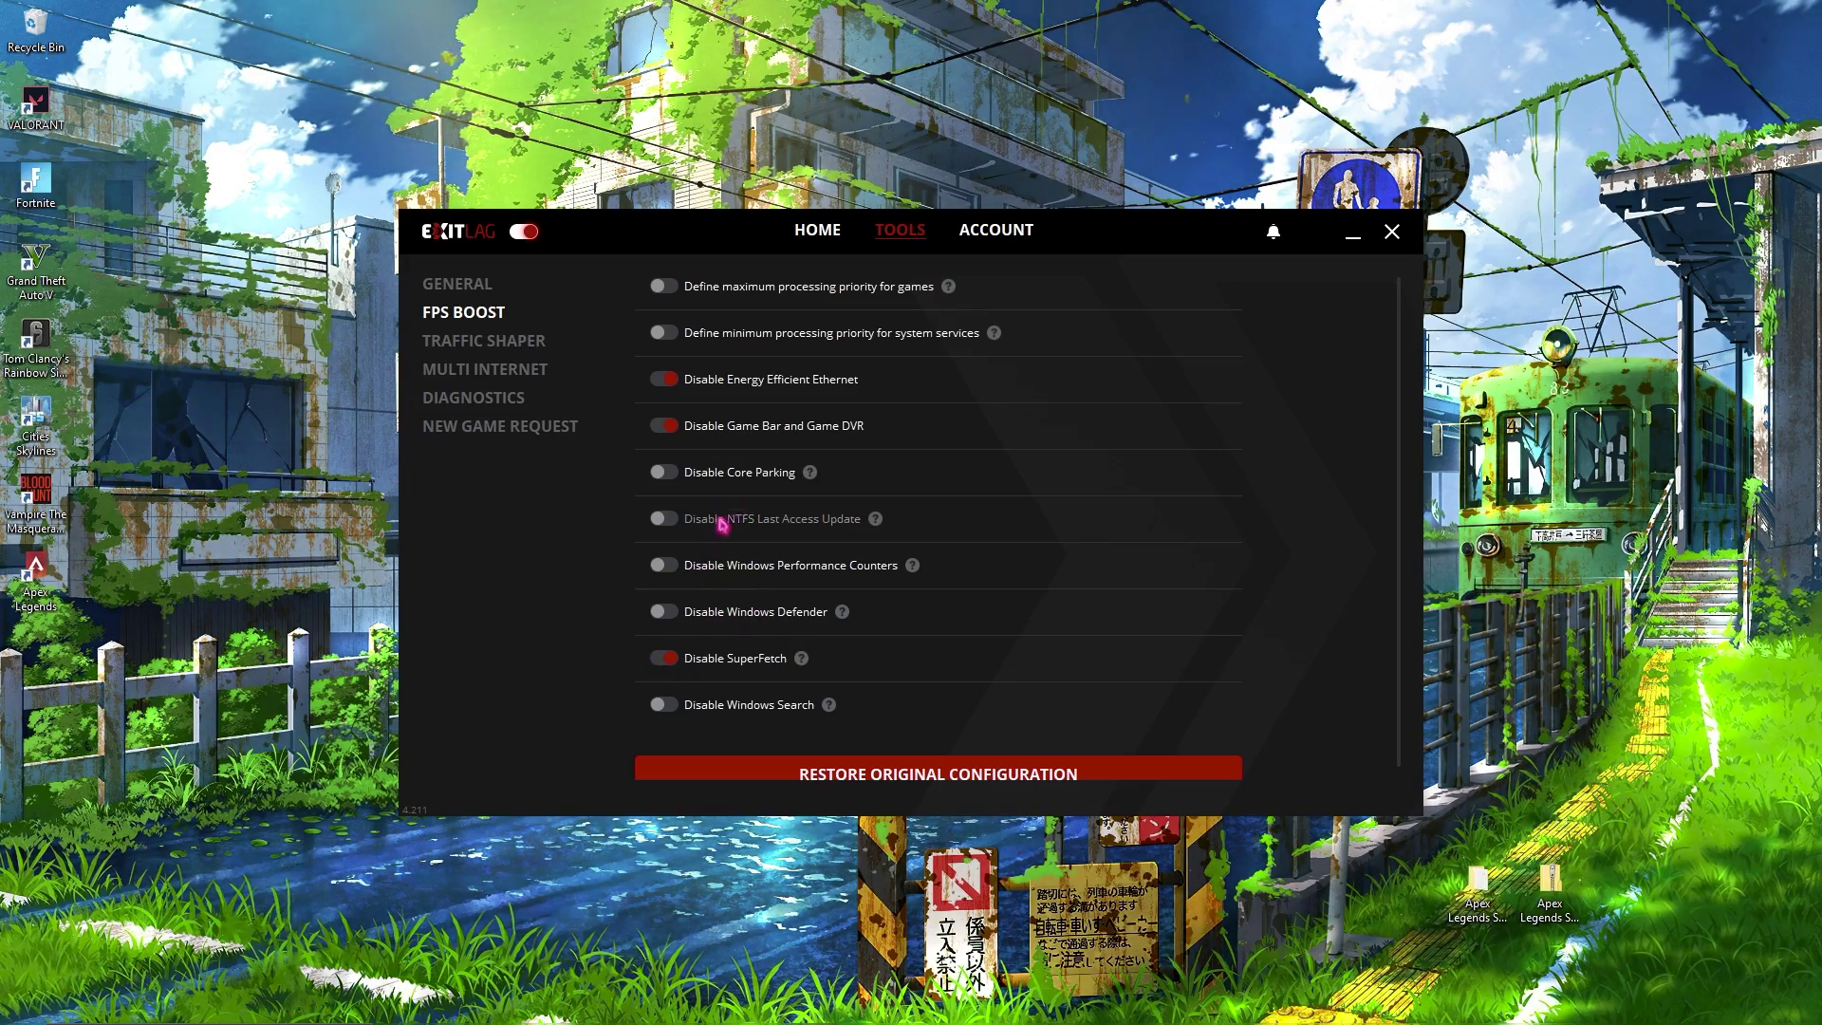
{"action": "left_click", "coordinate": [1391, 232]}
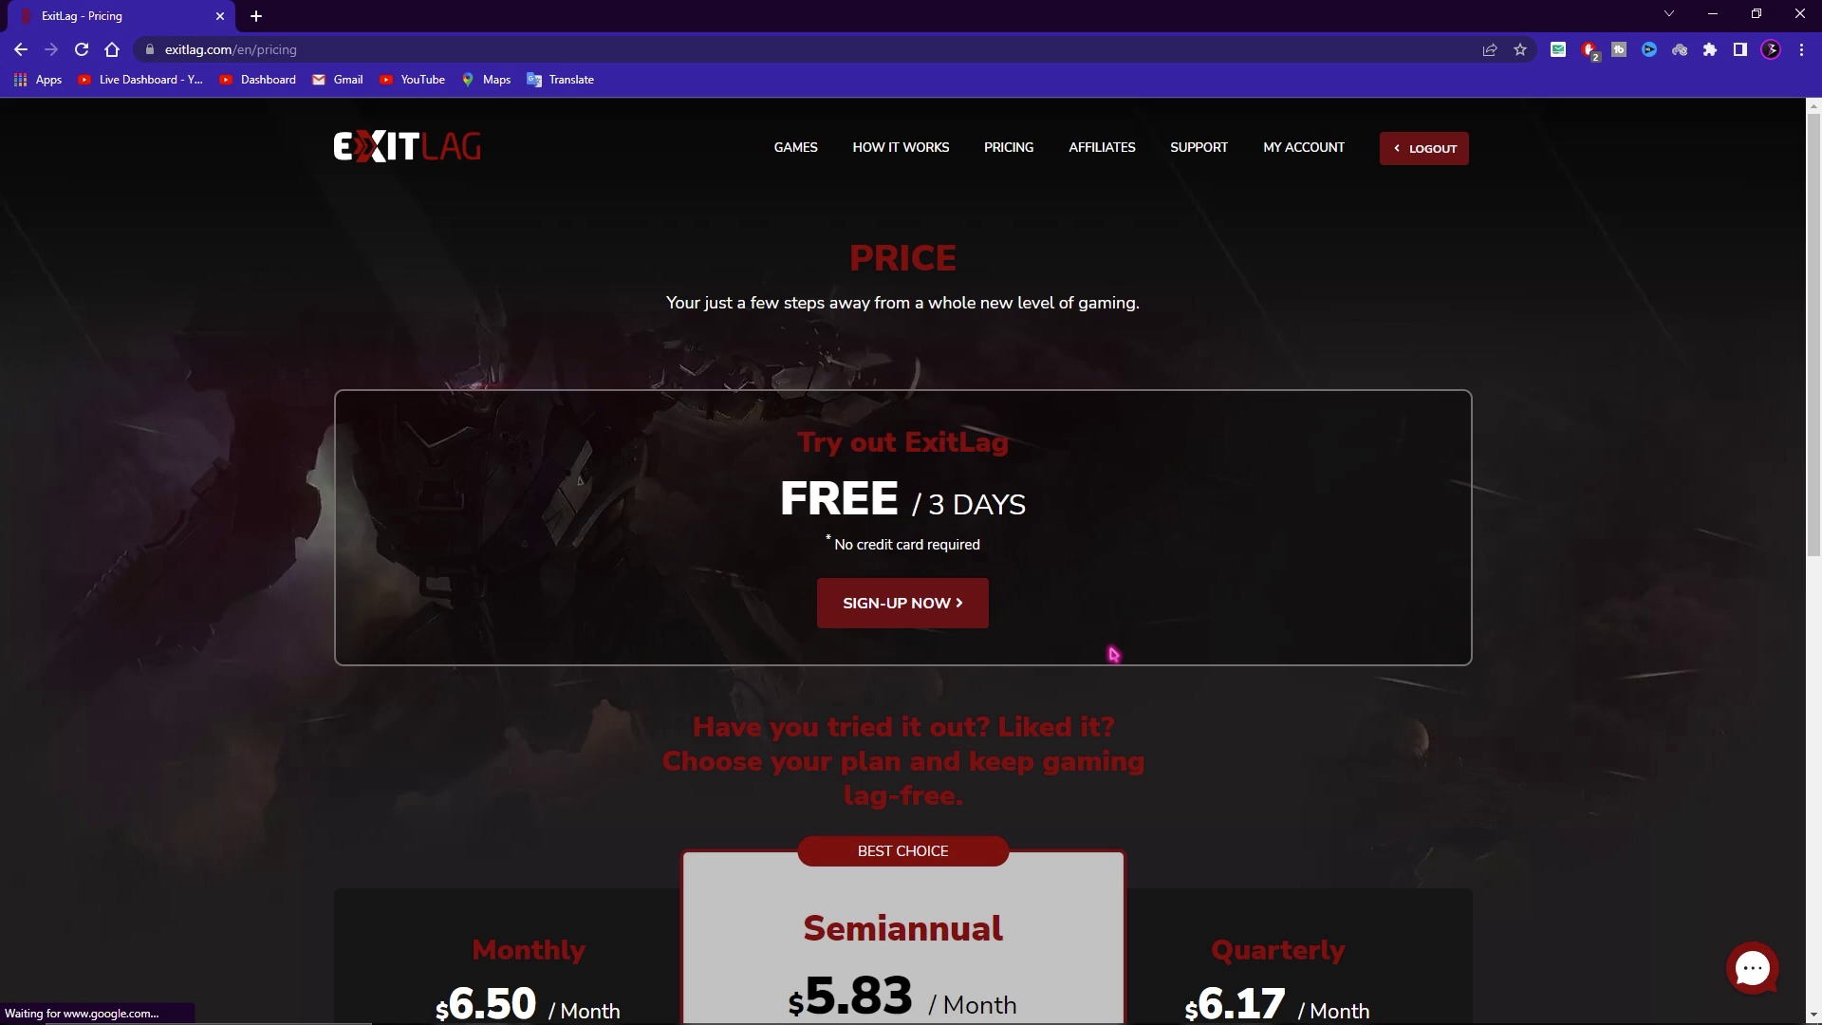
Scroll to the plan cards and highlight the Monthly $6.50 and Semiannual 5.83 prices.
{"action": "scroll", "coordinate": [1108, 655], "scroll_direction": "down", "scroll_amount": 4}
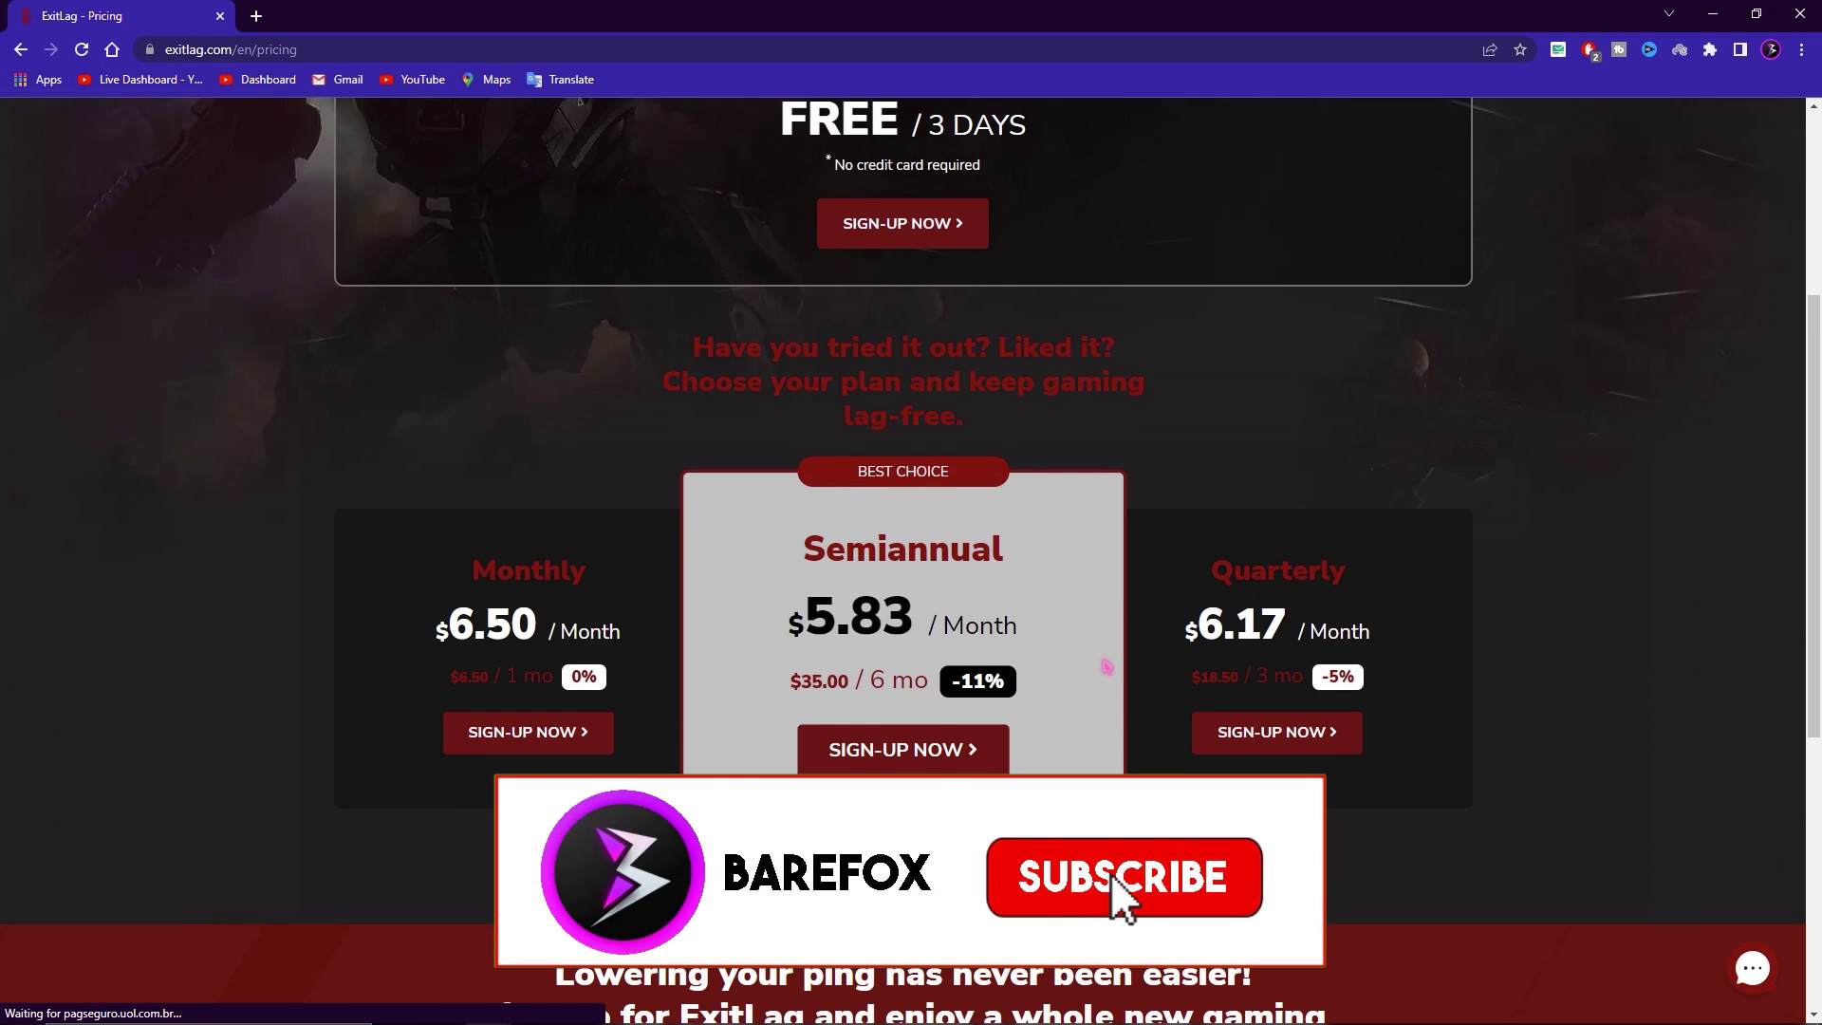
{"action": "scroll", "coordinate": [1107, 667], "scroll_direction": "down", "scroll_amount": 1}
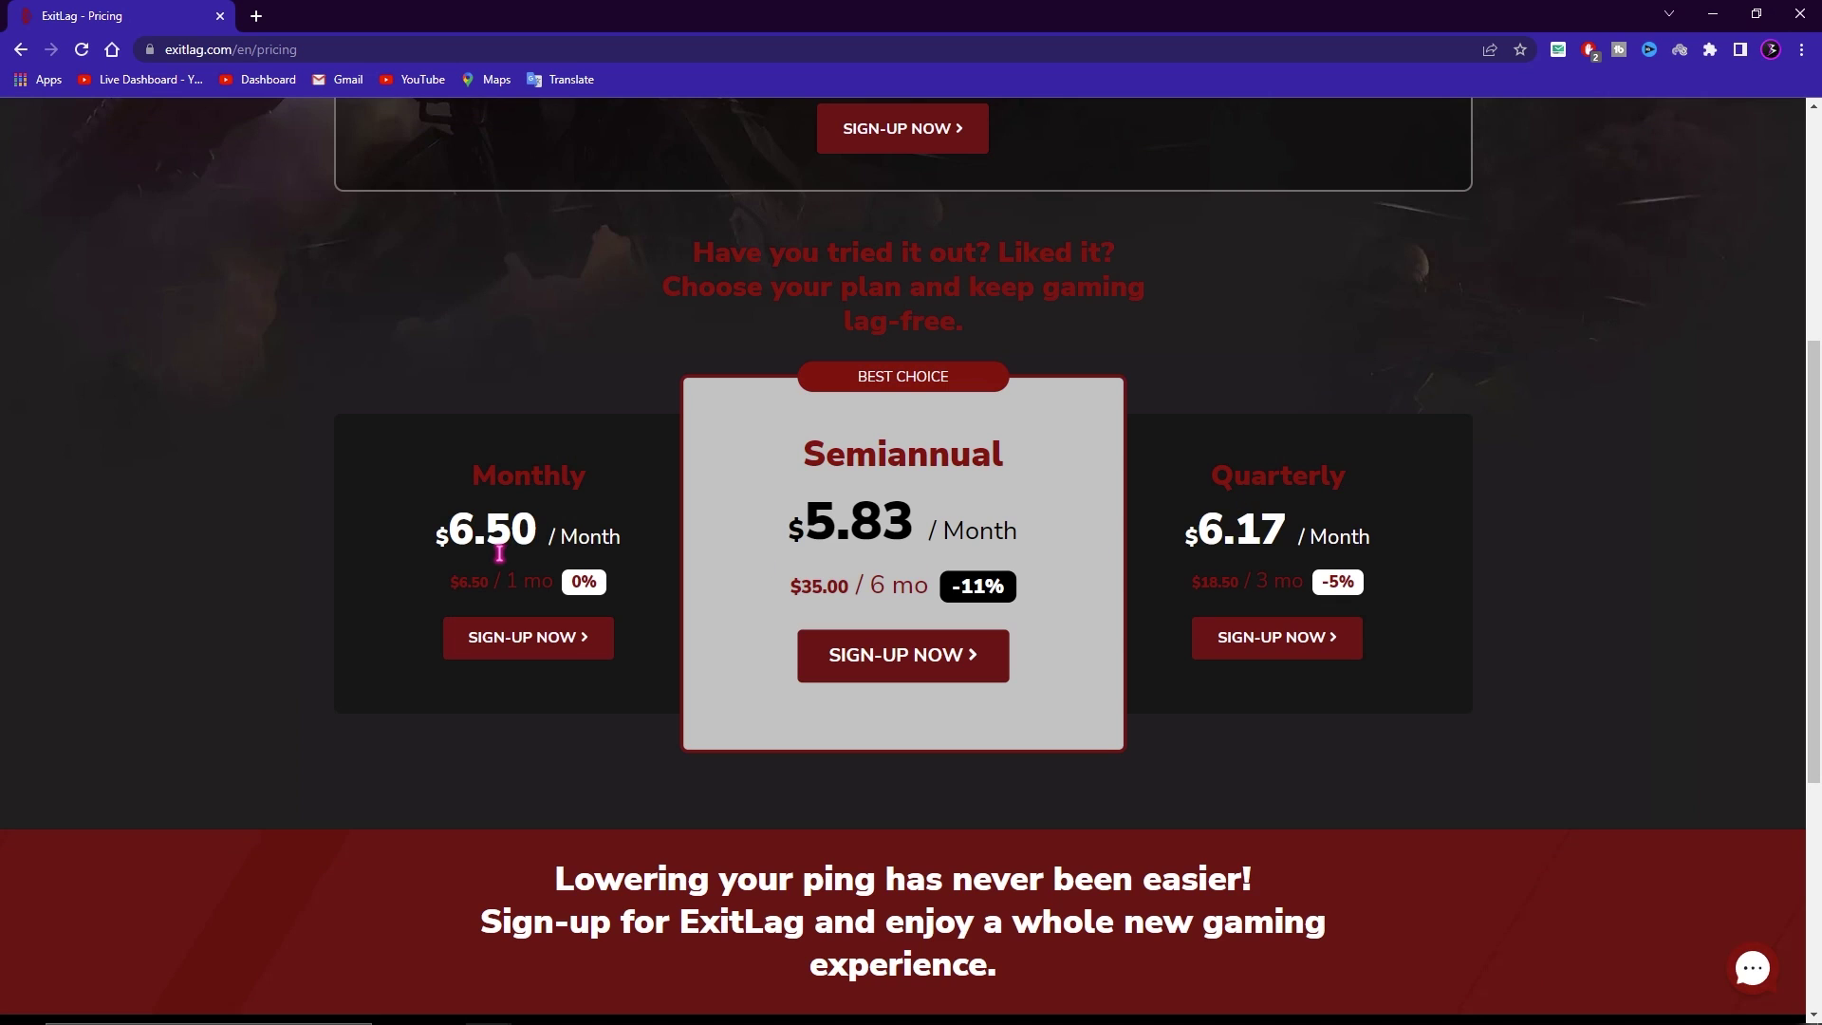
{"action": "left_click_drag", "start_coordinate": [434, 536], "coordinate": [664, 536]}
{"action": "left_click_drag", "start_coordinate": [835, 522], "coordinate": [982, 522]}
{"action": "left_click", "coordinate": [1215, 527]}
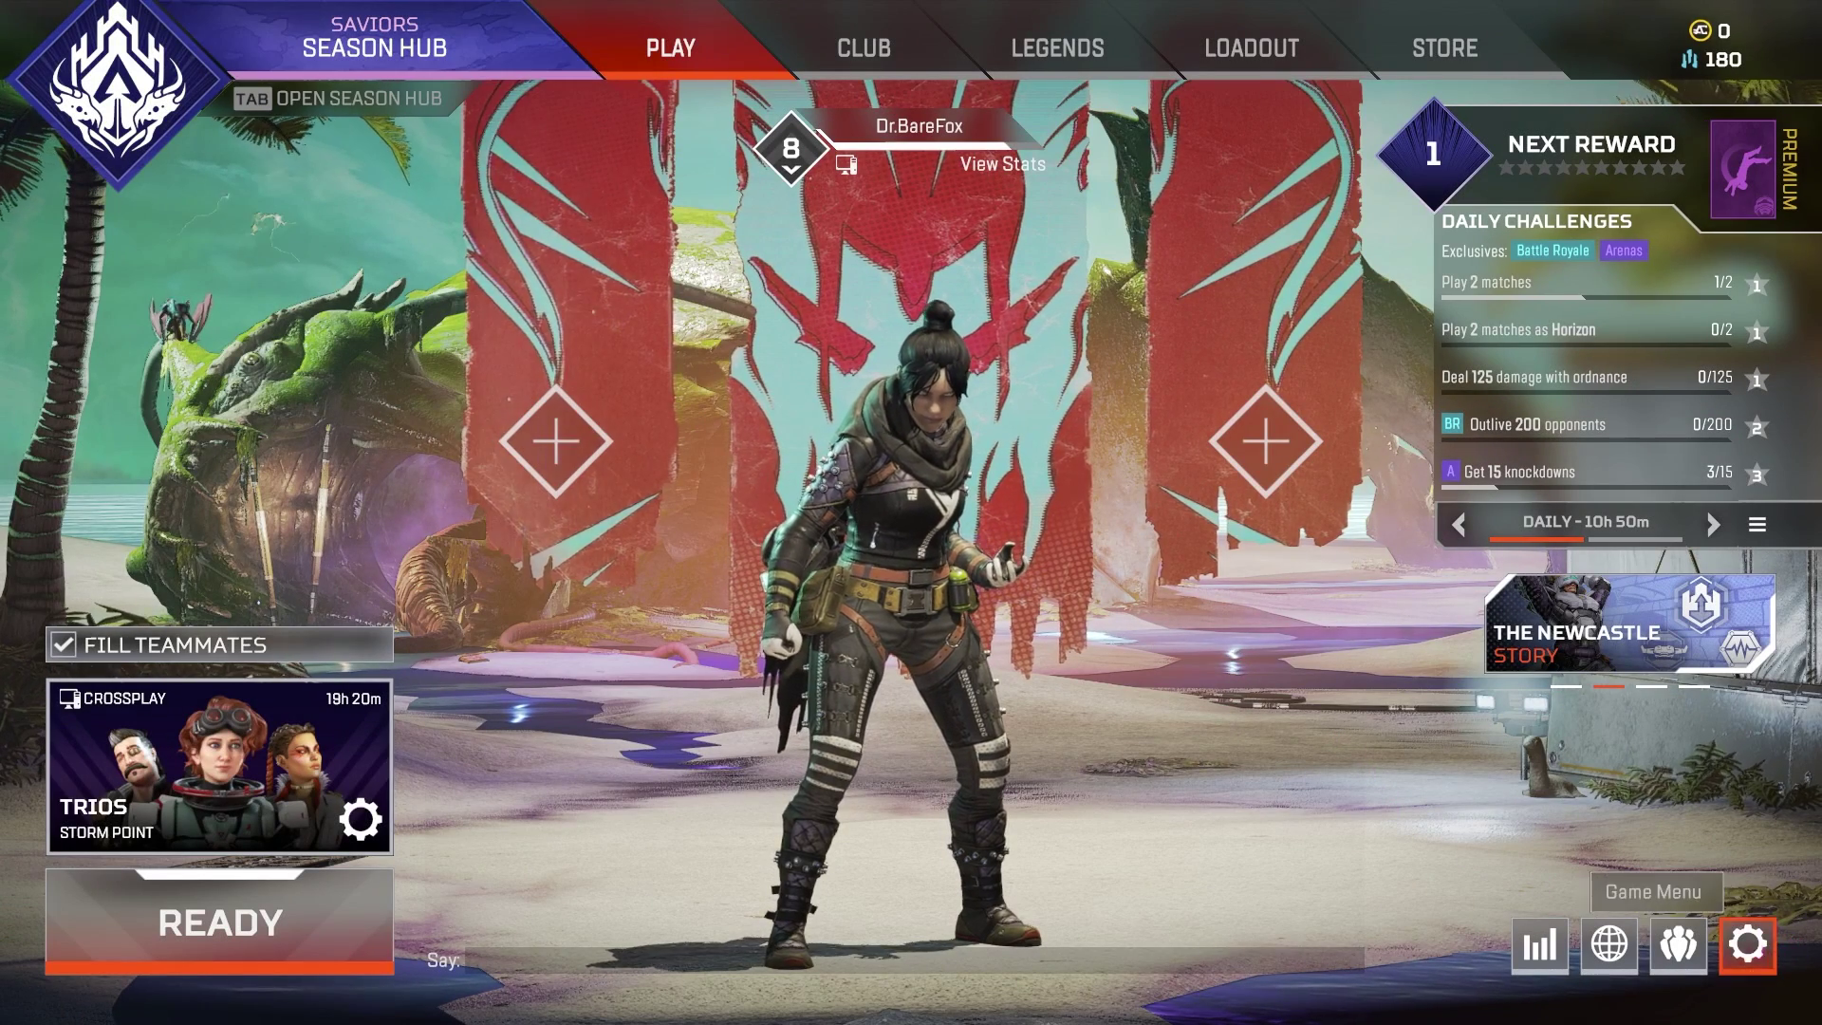
Go to Apex Legends' Video settings and scroll to the V-Sync and NVidia Reflex options.
{"action": "left_click", "coordinate": [1755, 944]}
{"action": "left_click", "coordinate": [928, 529]}
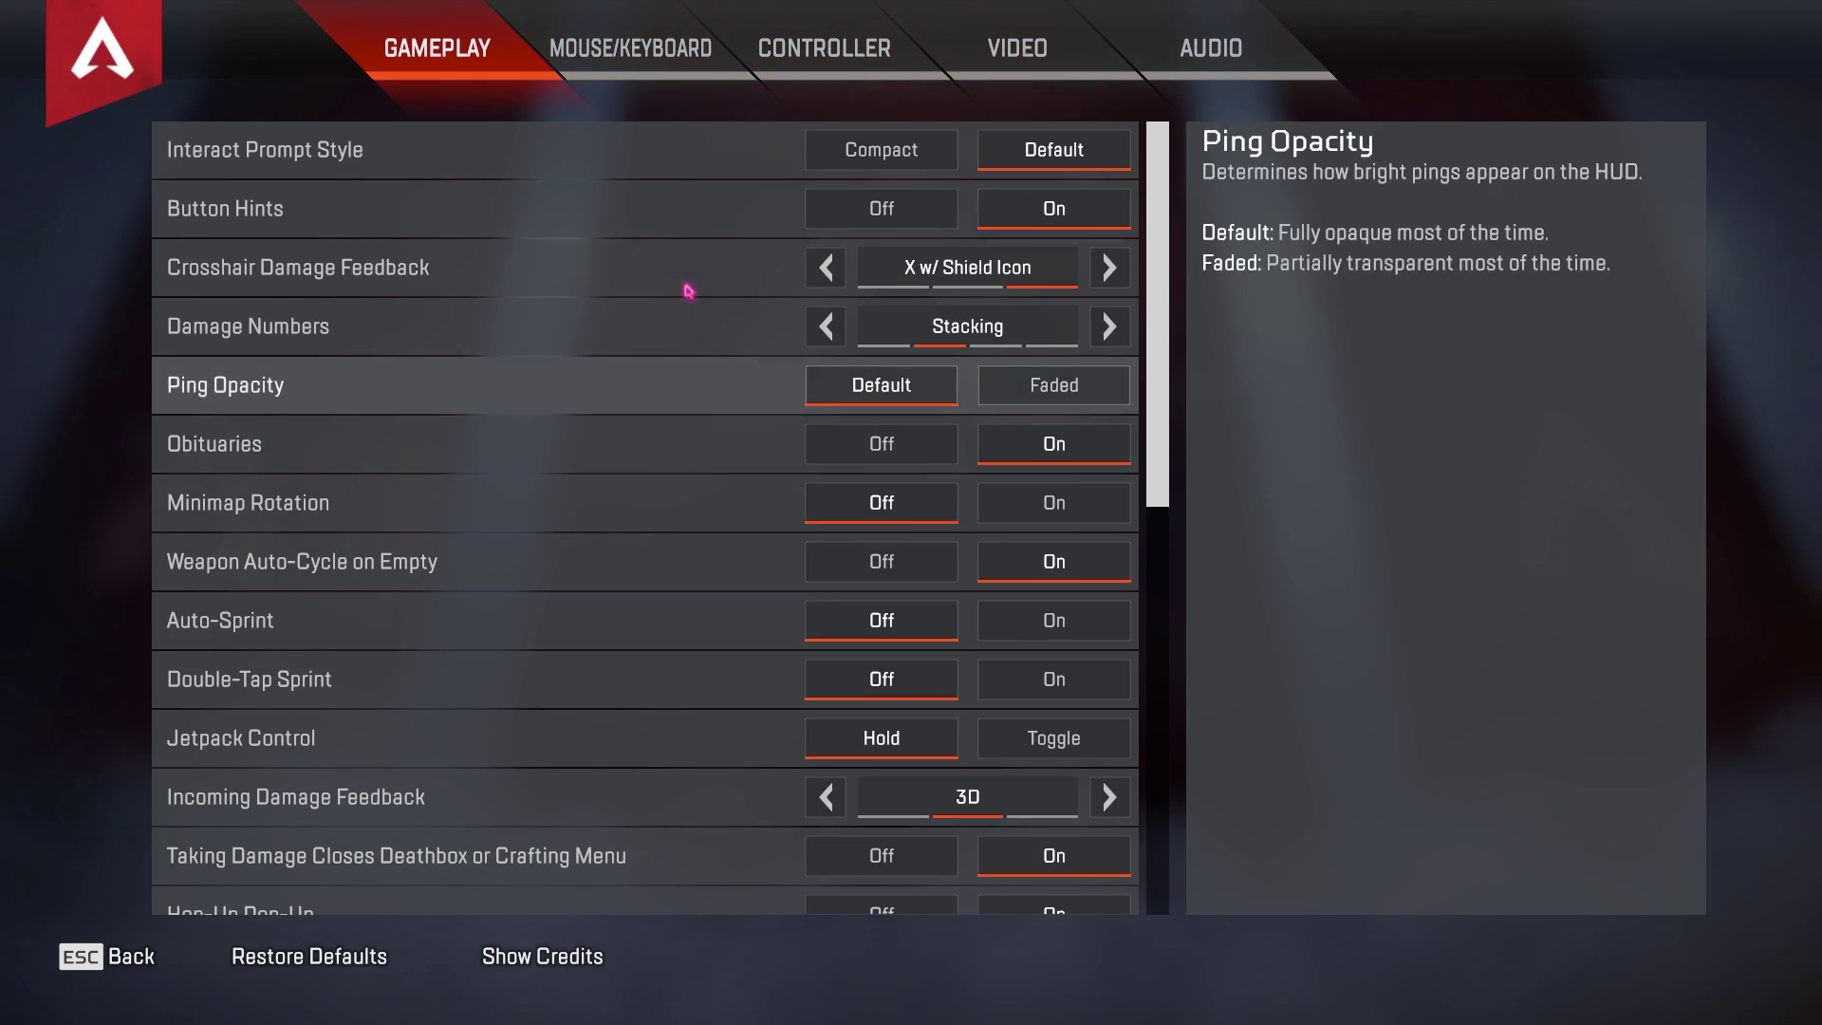
{"action": "left_click", "coordinate": [1004, 52]}
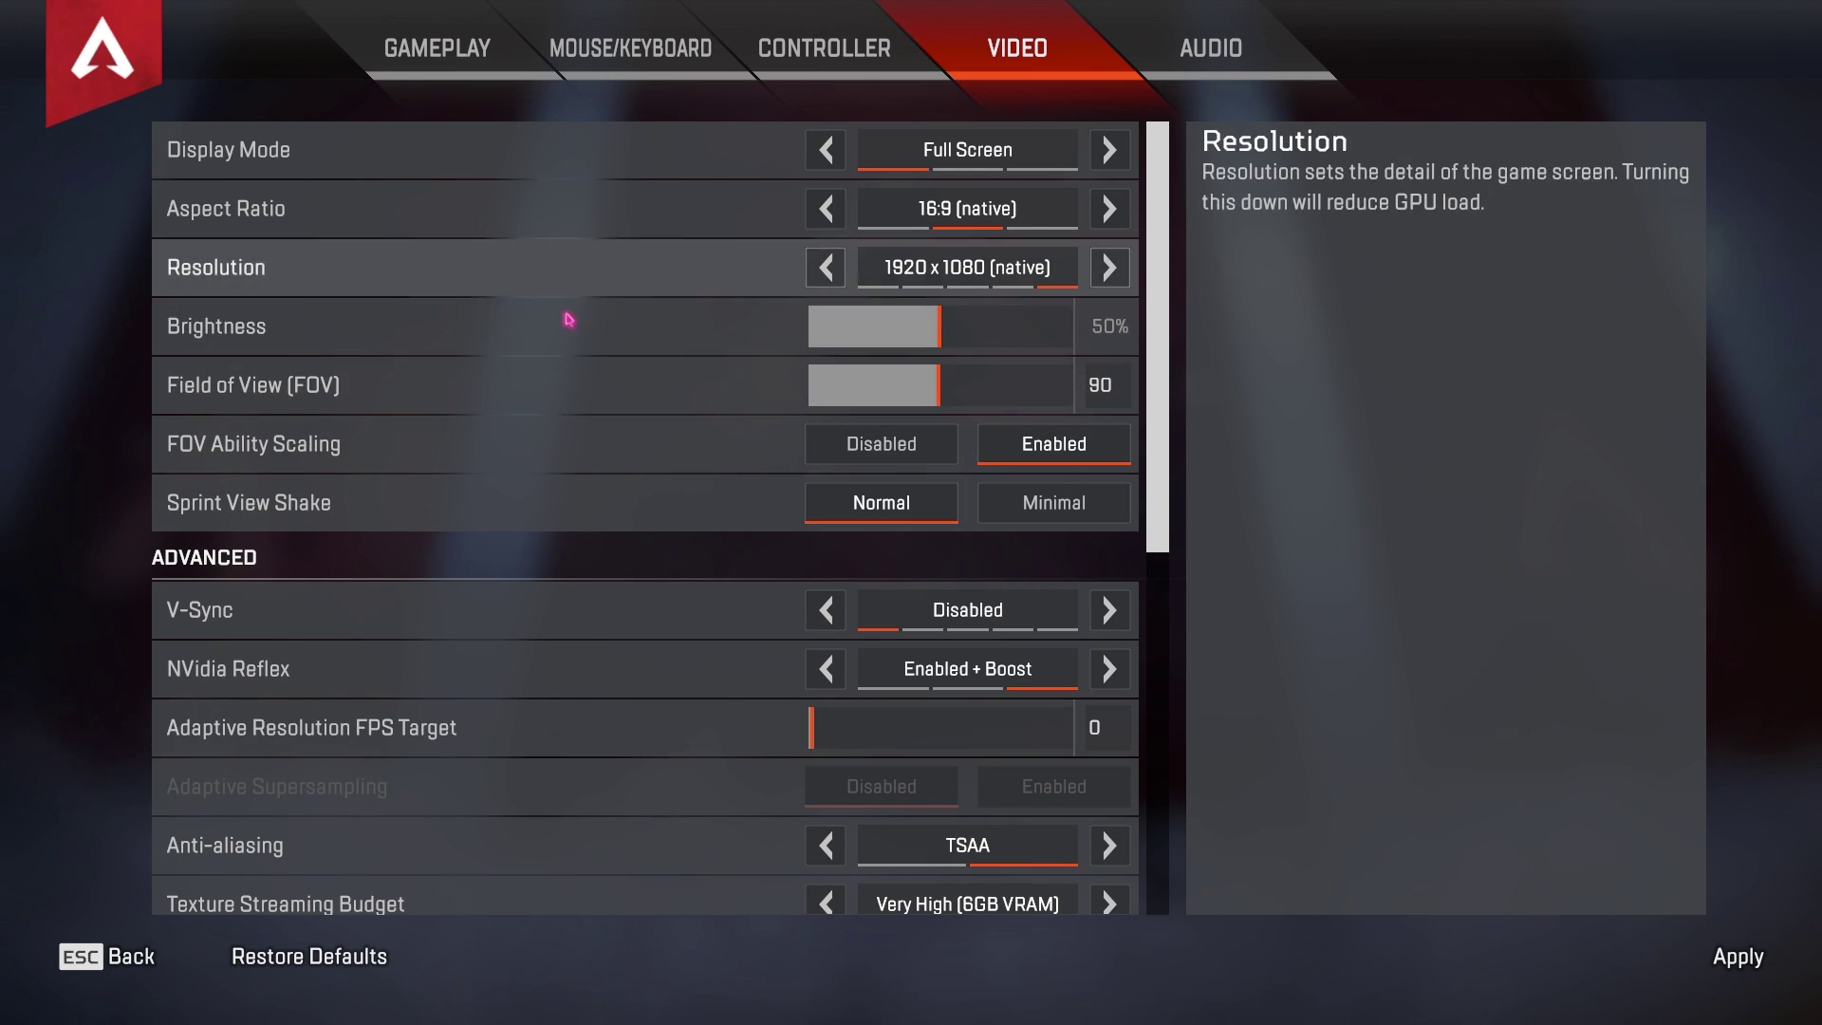
{"action": "scroll", "coordinate": [807, 469], "scroll_direction": "down", "scroll_amount": 3}
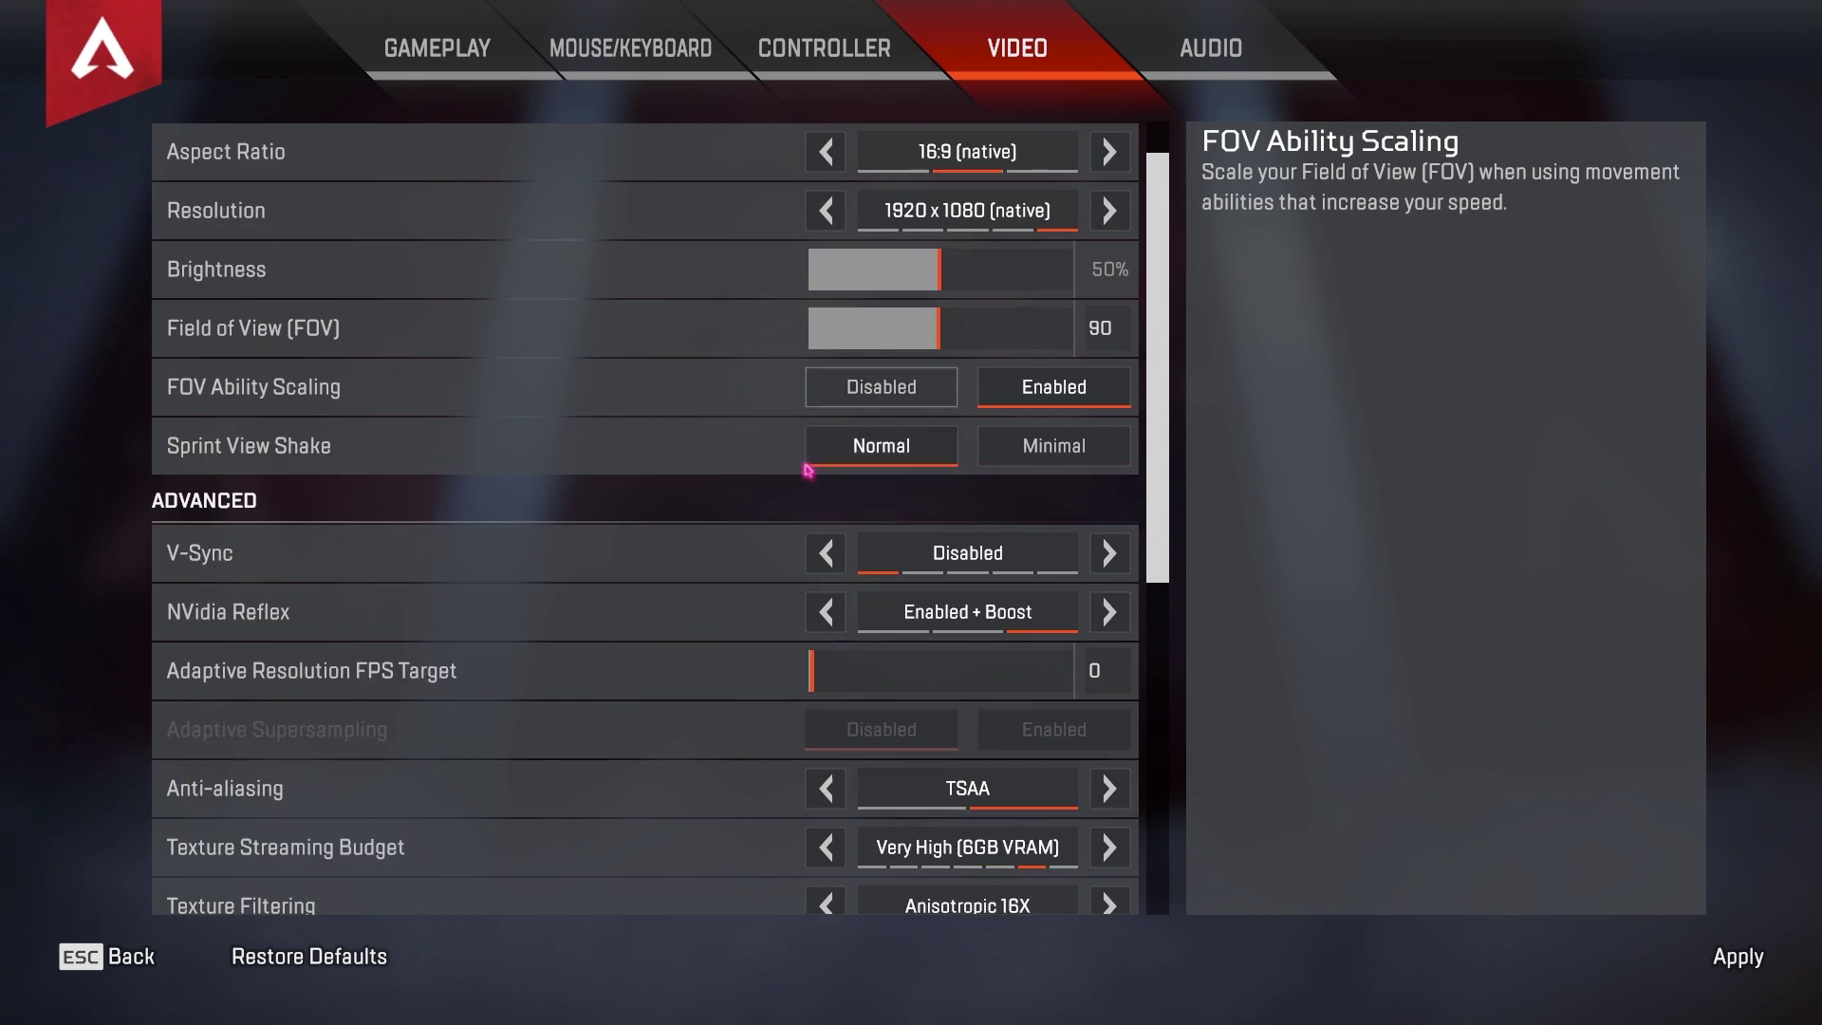
{"action": "scroll", "coordinate": [808, 468], "scroll_direction": "down", "scroll_amount": 2}
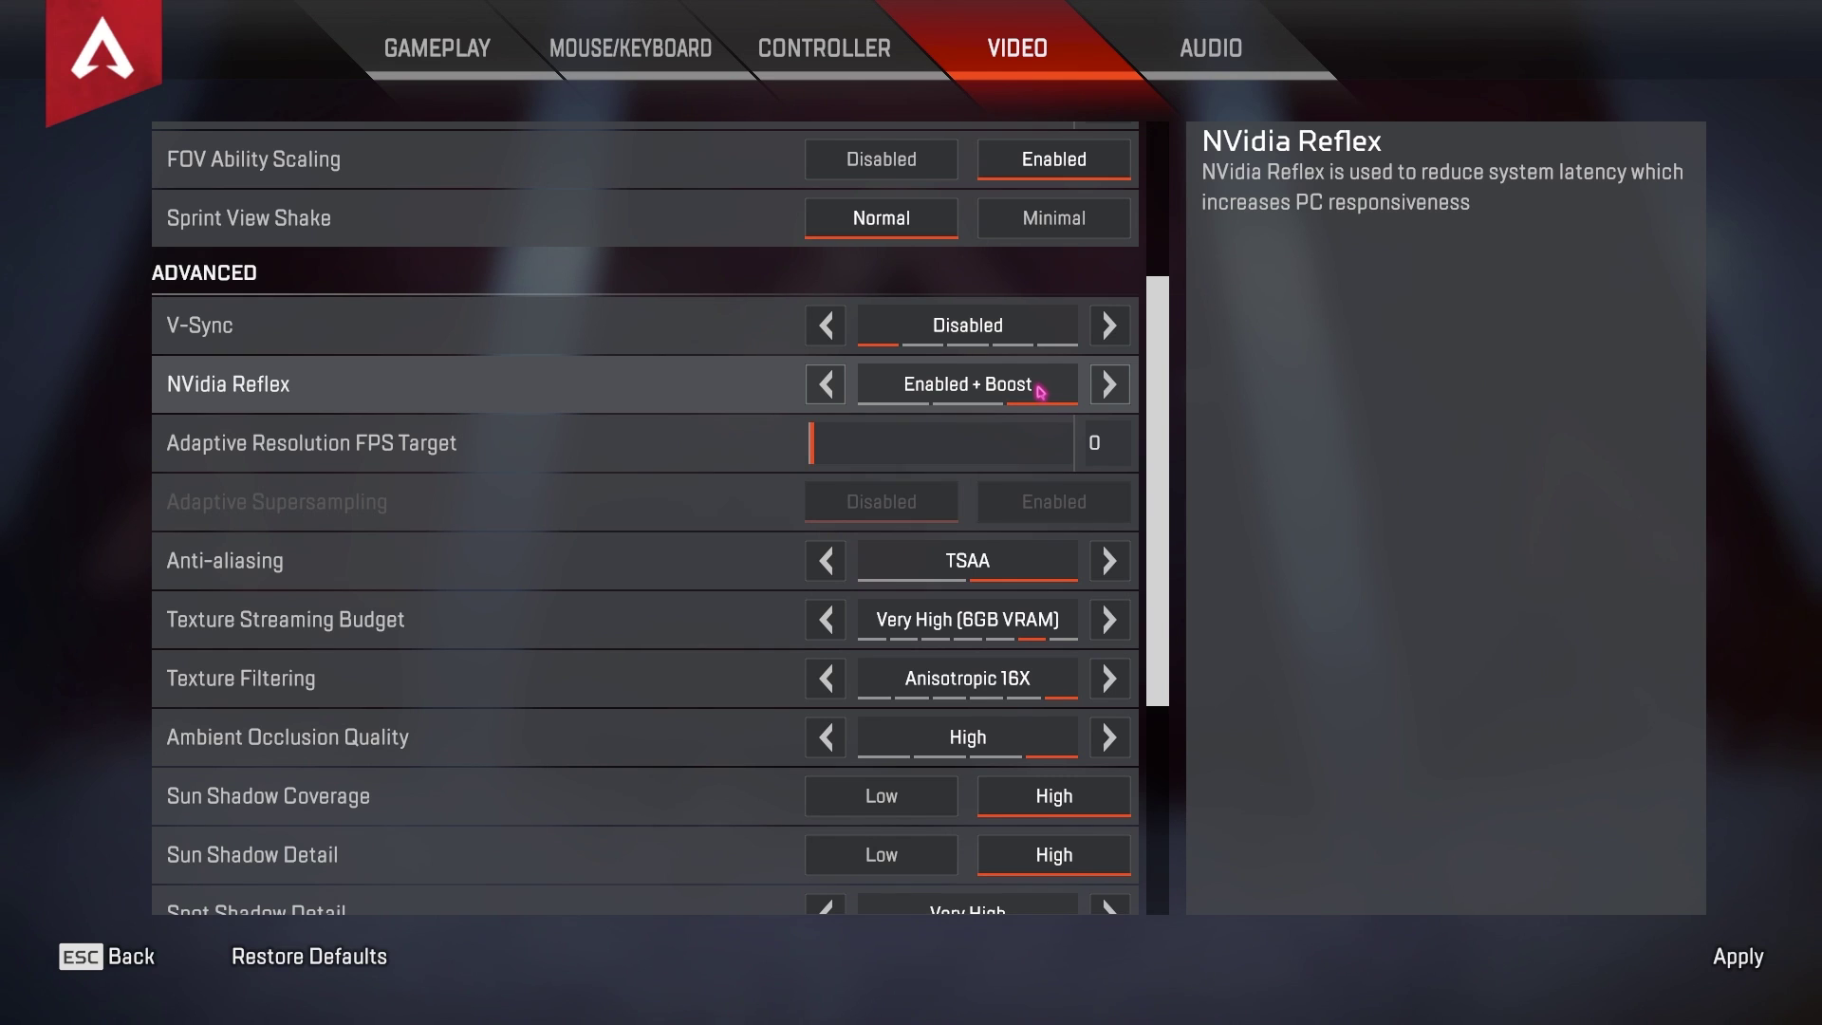
Set Anti-aliasing to None and settle Texture Streaming Budget on High (4GB VRAM).
{"action": "left_click", "coordinate": [826, 562]}
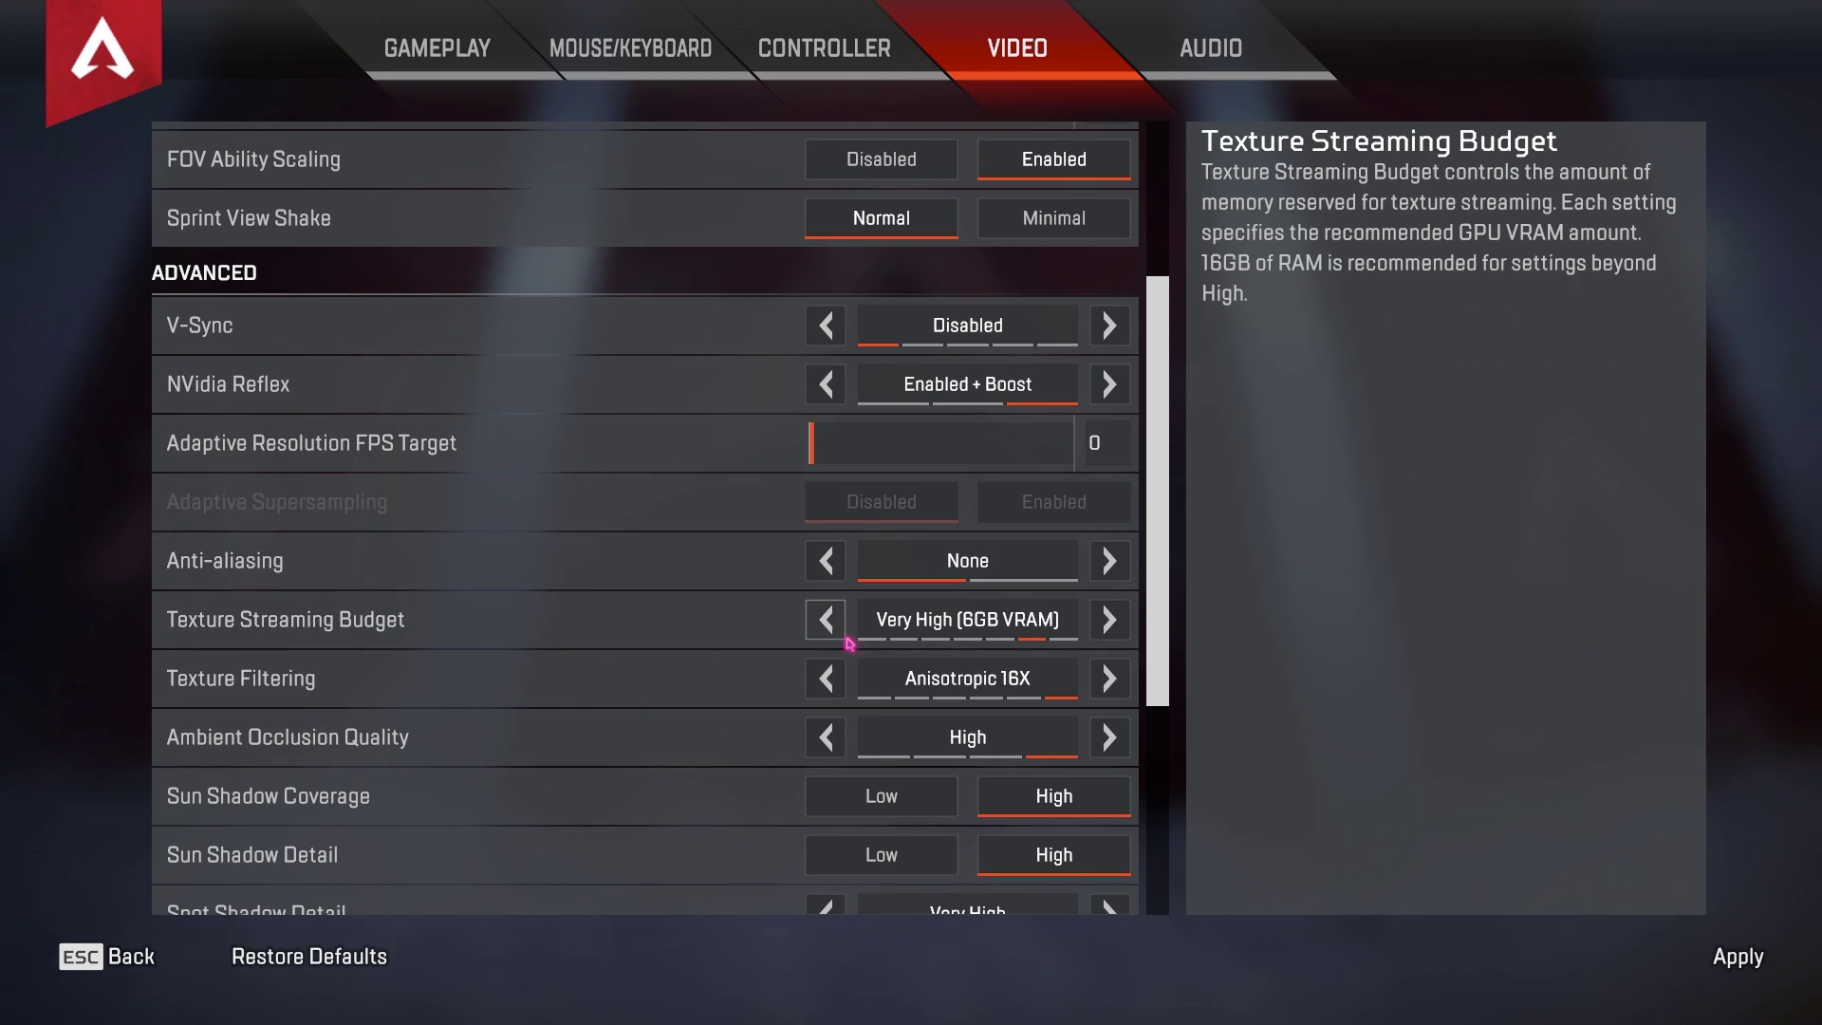
{"action": "left_click", "coordinate": [822, 624]}
{"action": "left_click", "coordinate": [822, 625]}
{"action": "left_click", "coordinate": [822, 624]}
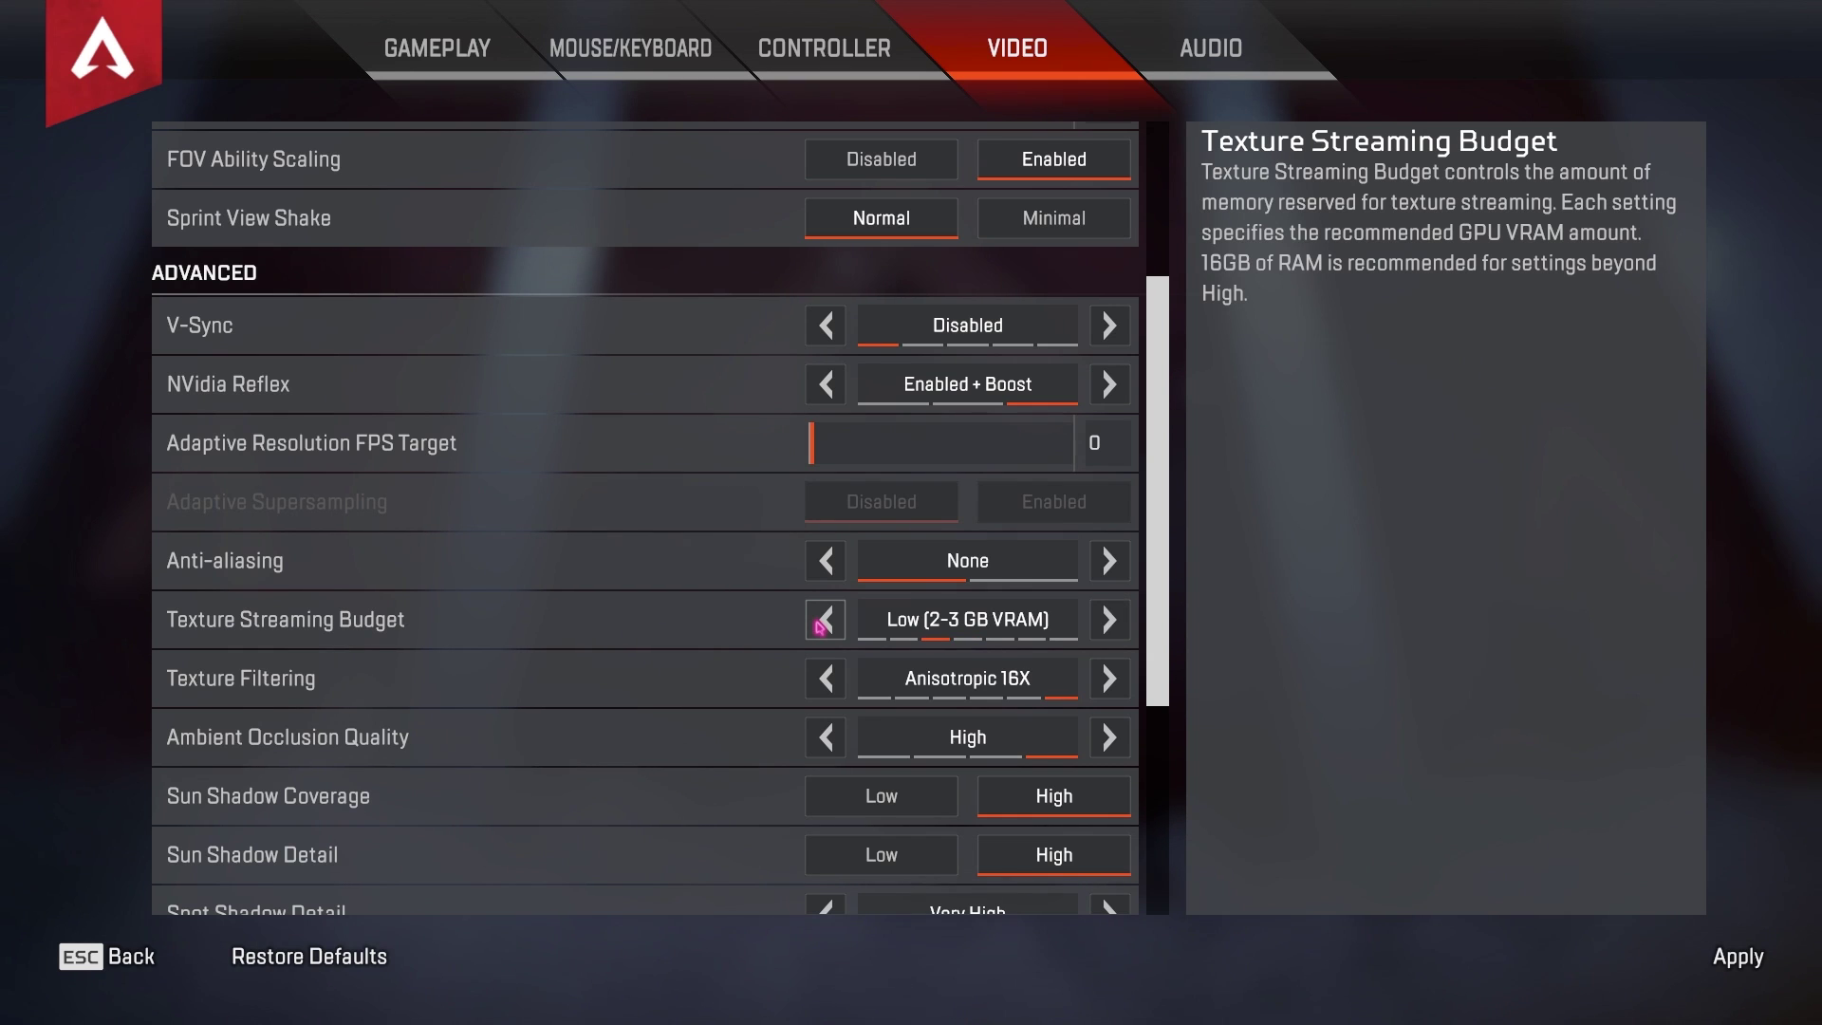
{"action": "left_click", "coordinate": [822, 625]}
{"action": "left_click", "coordinate": [1108, 621]}
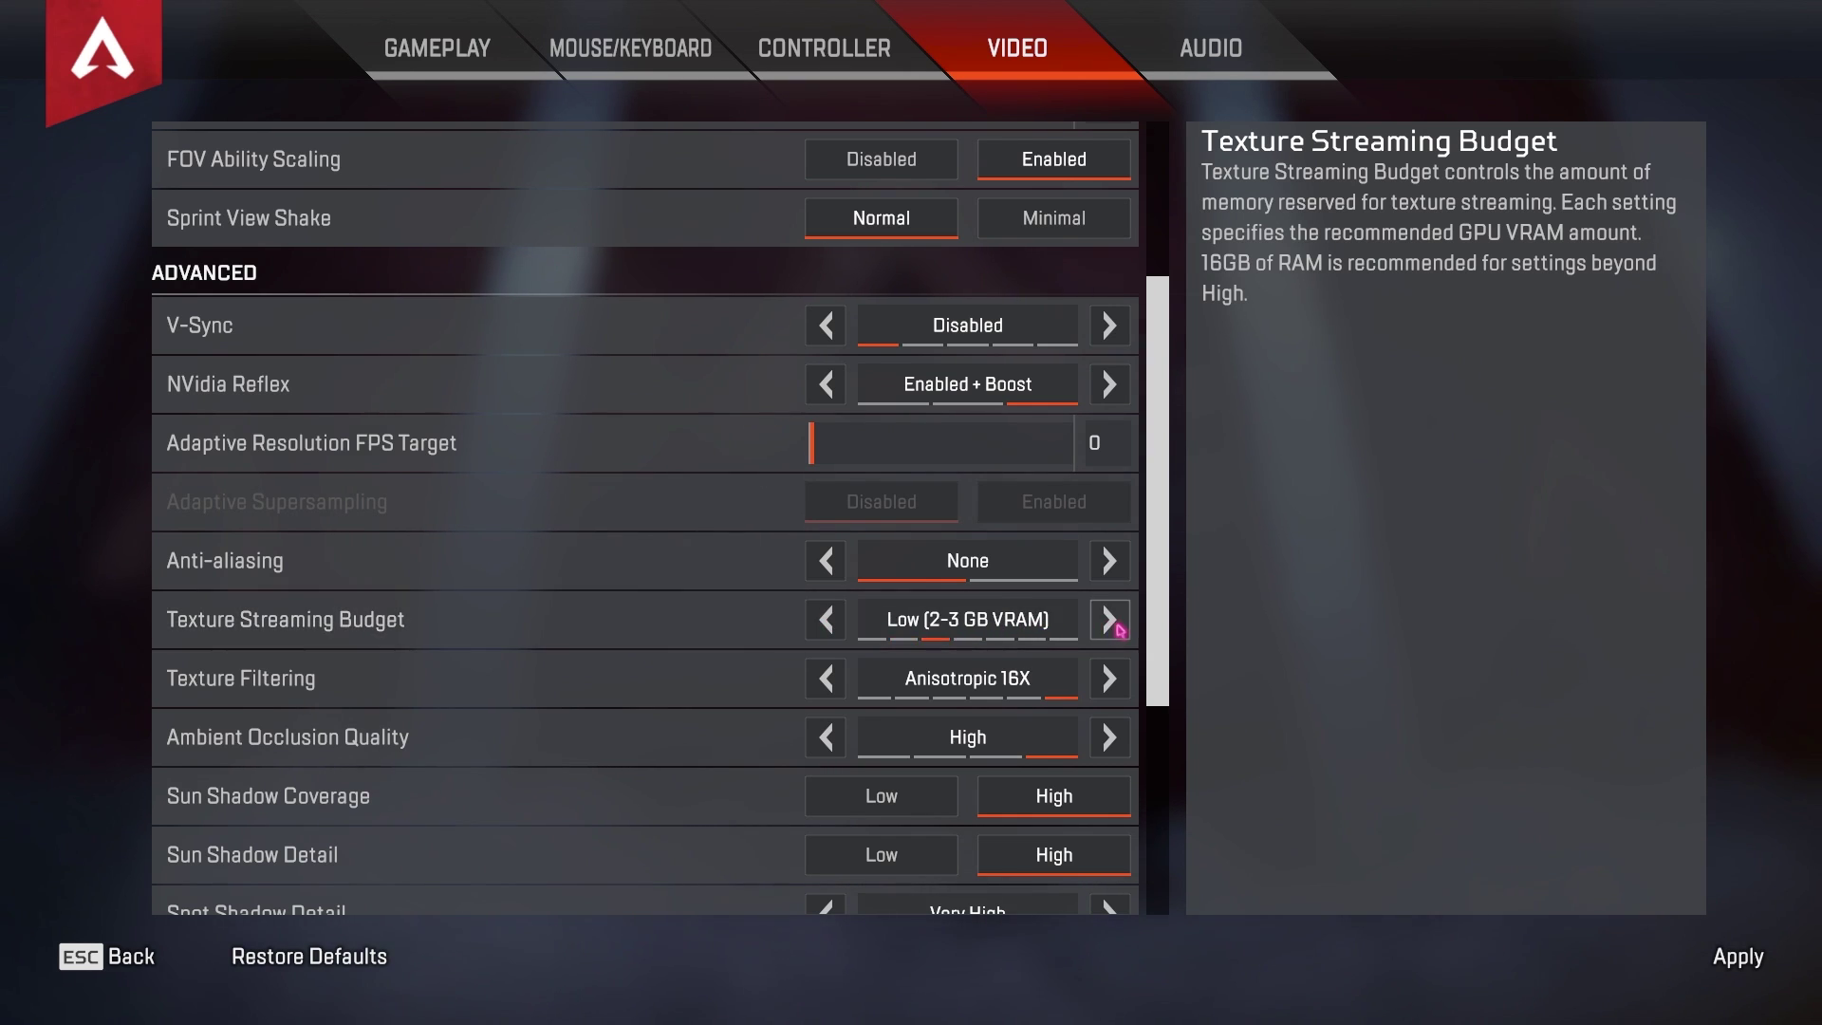
{"action": "left_click", "coordinate": [817, 621]}
{"action": "left_click", "coordinate": [1110, 621]}
{"action": "left_click", "coordinate": [1120, 622]}
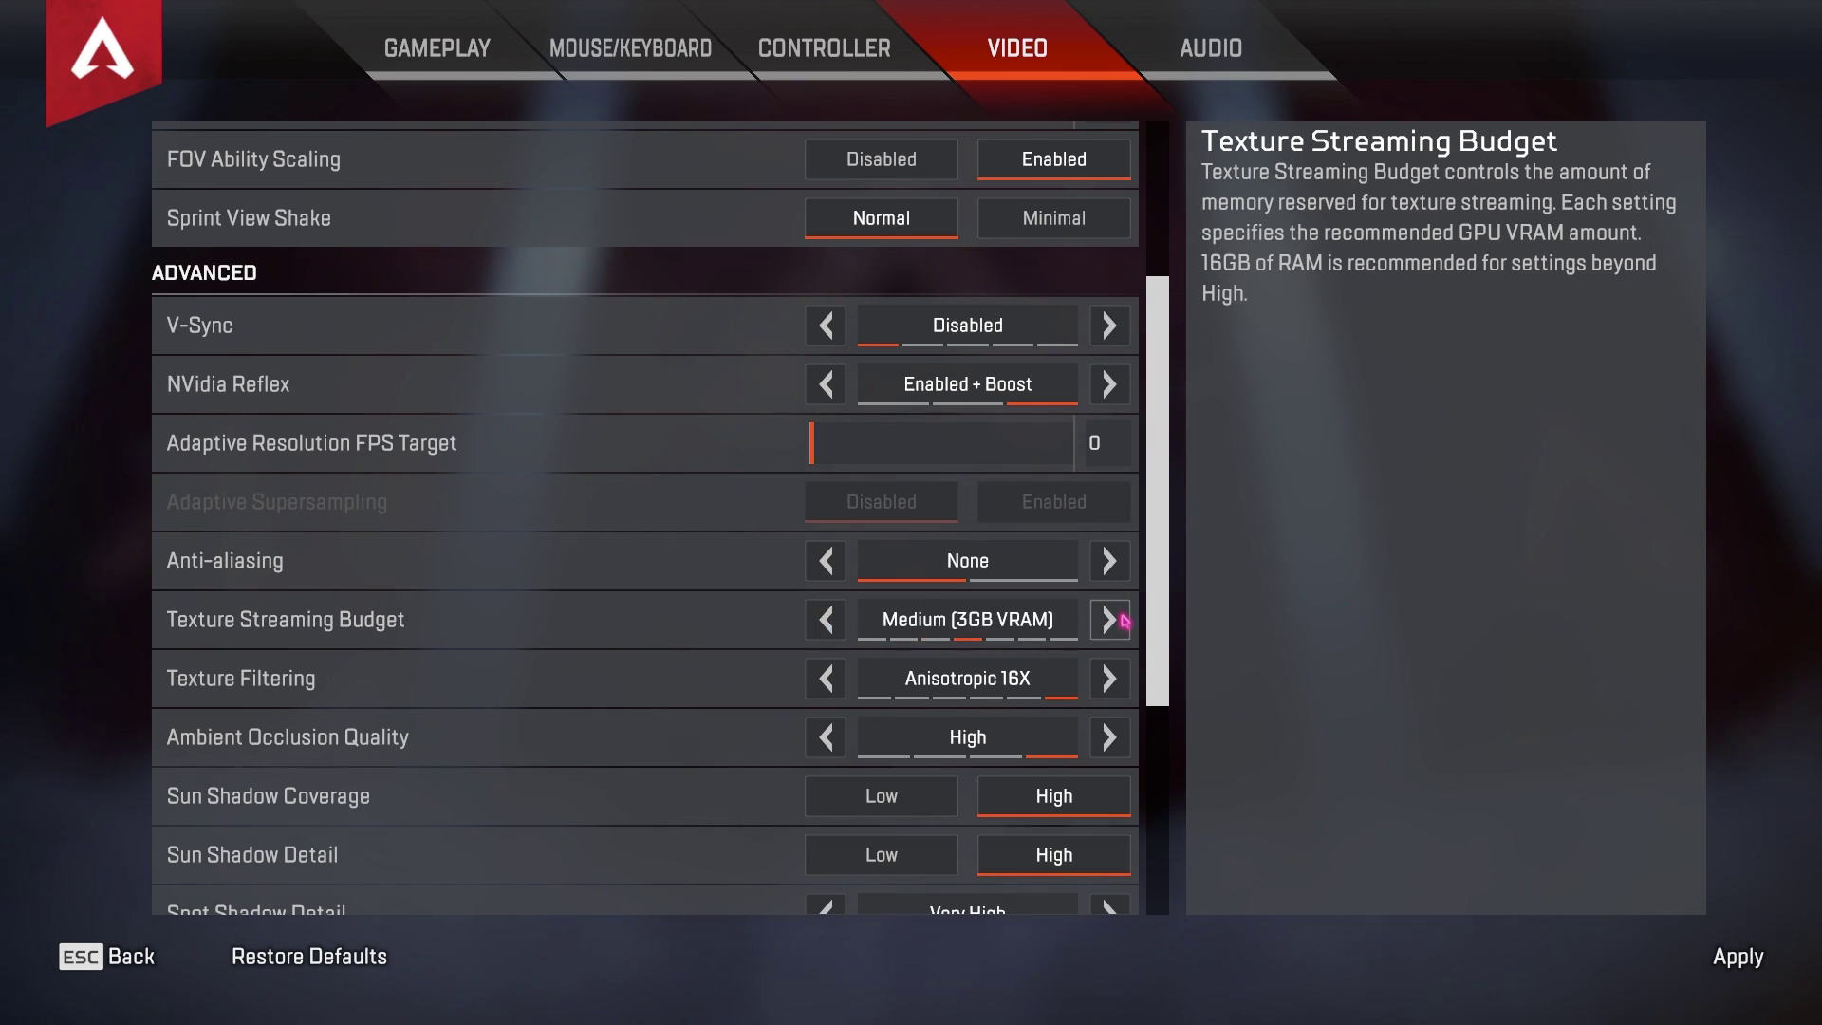
{"action": "left_click", "coordinate": [1121, 621]}
{"action": "left_click", "coordinate": [1108, 620]}
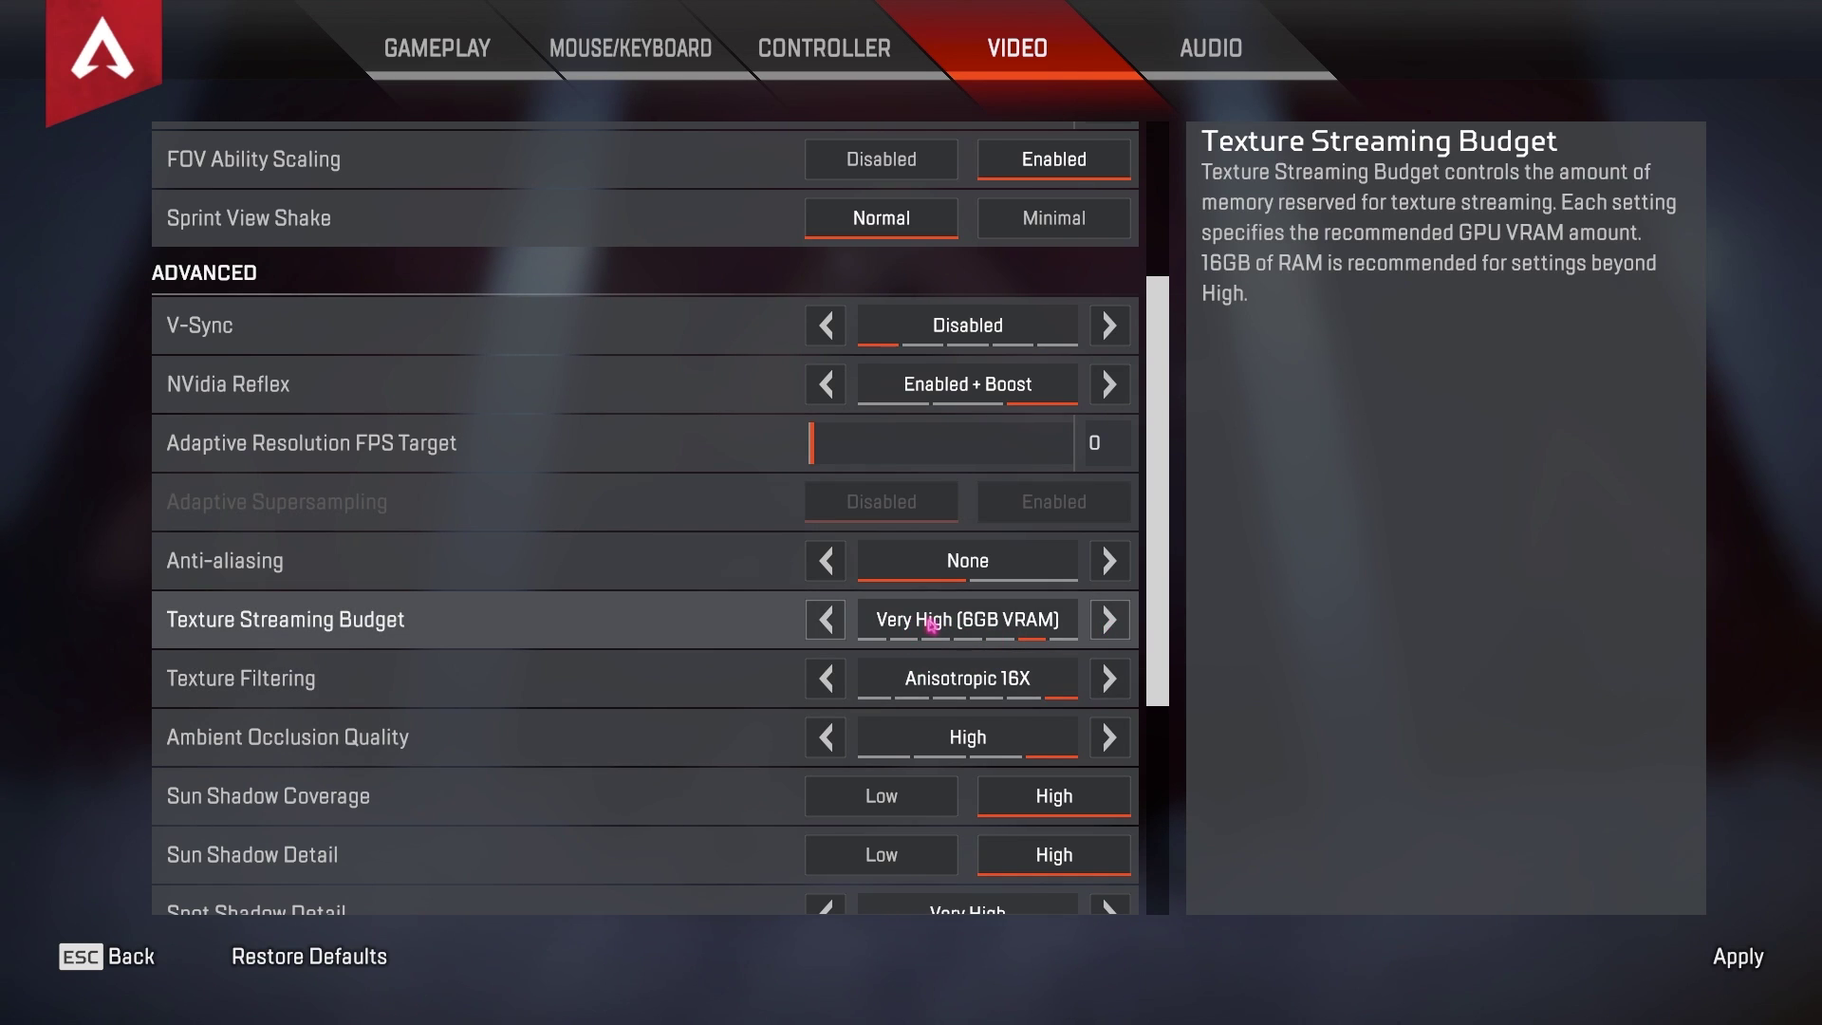
{"action": "left_click", "coordinate": [825, 619]}
Lower Texture Filtering to Bilinear and disable Ambient Occlusion.
{"action": "scroll", "coordinate": [285, 582], "scroll_direction": "down", "scroll_amount": 2}
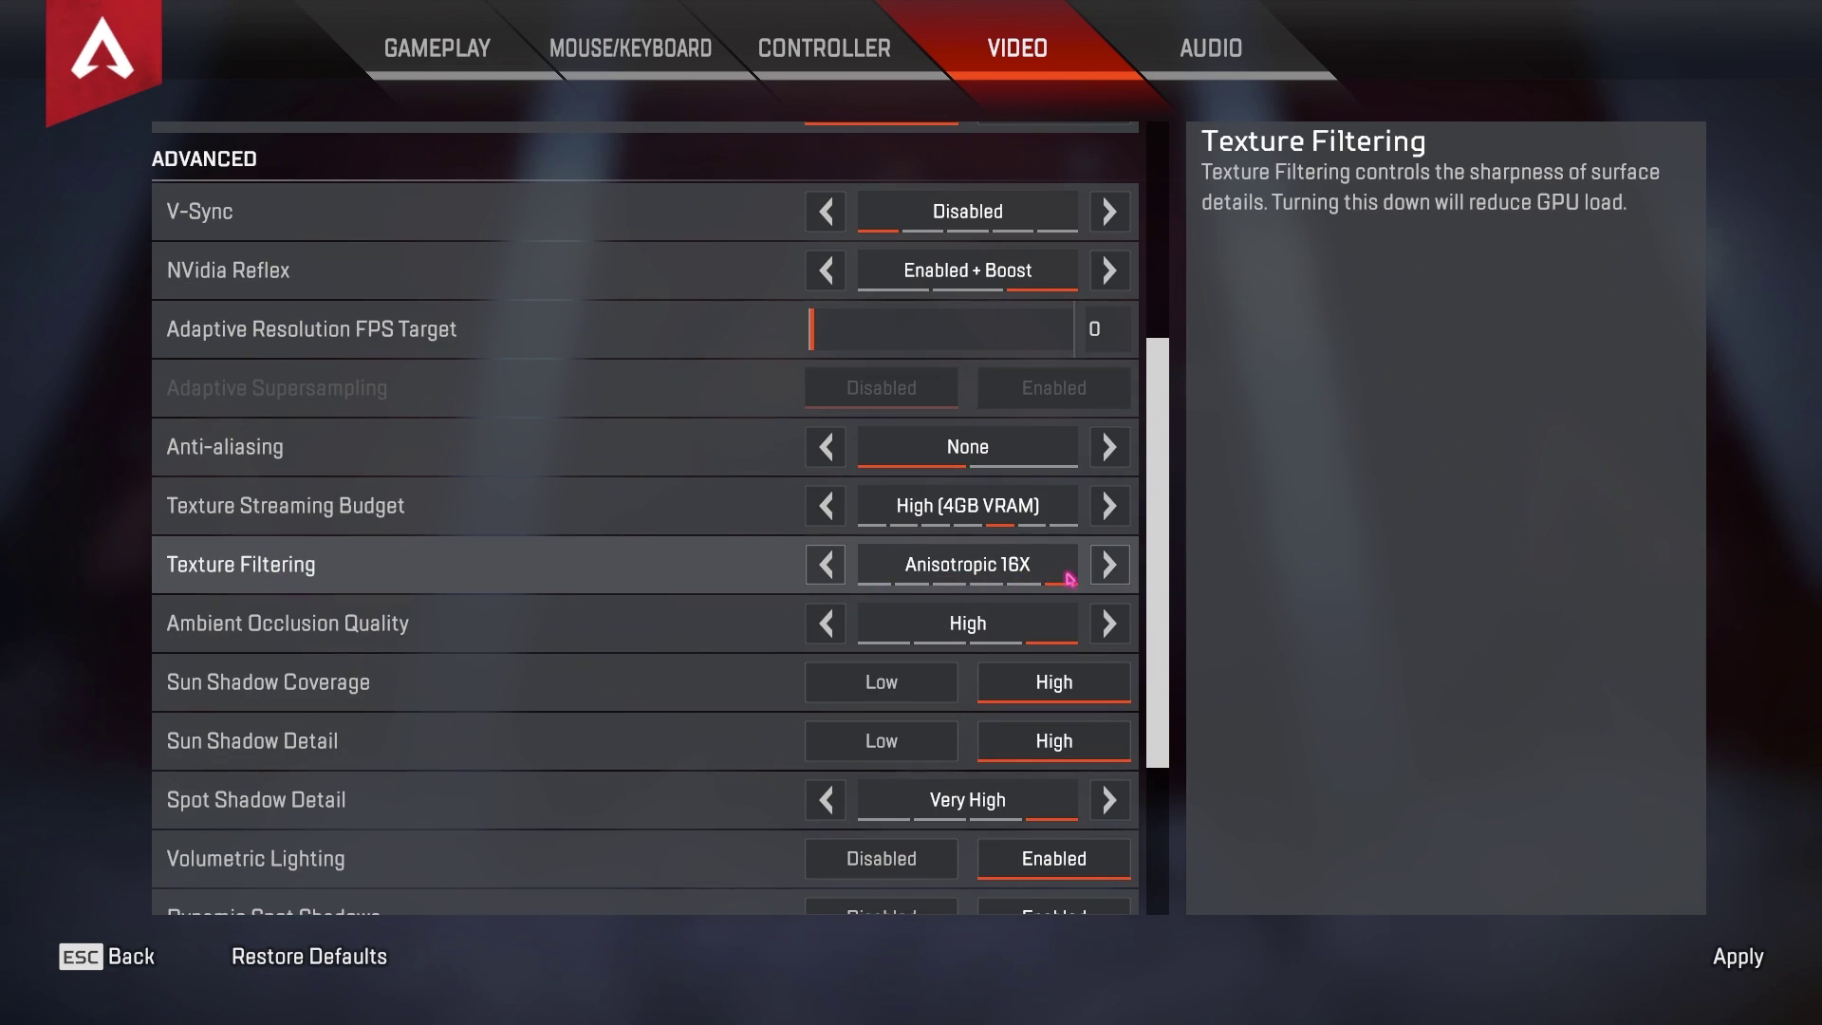
{"action": "left_click", "coordinate": [824, 564]}
{"action": "left_click", "coordinate": [824, 564]}
{"action": "left_click", "coordinate": [824, 564]}
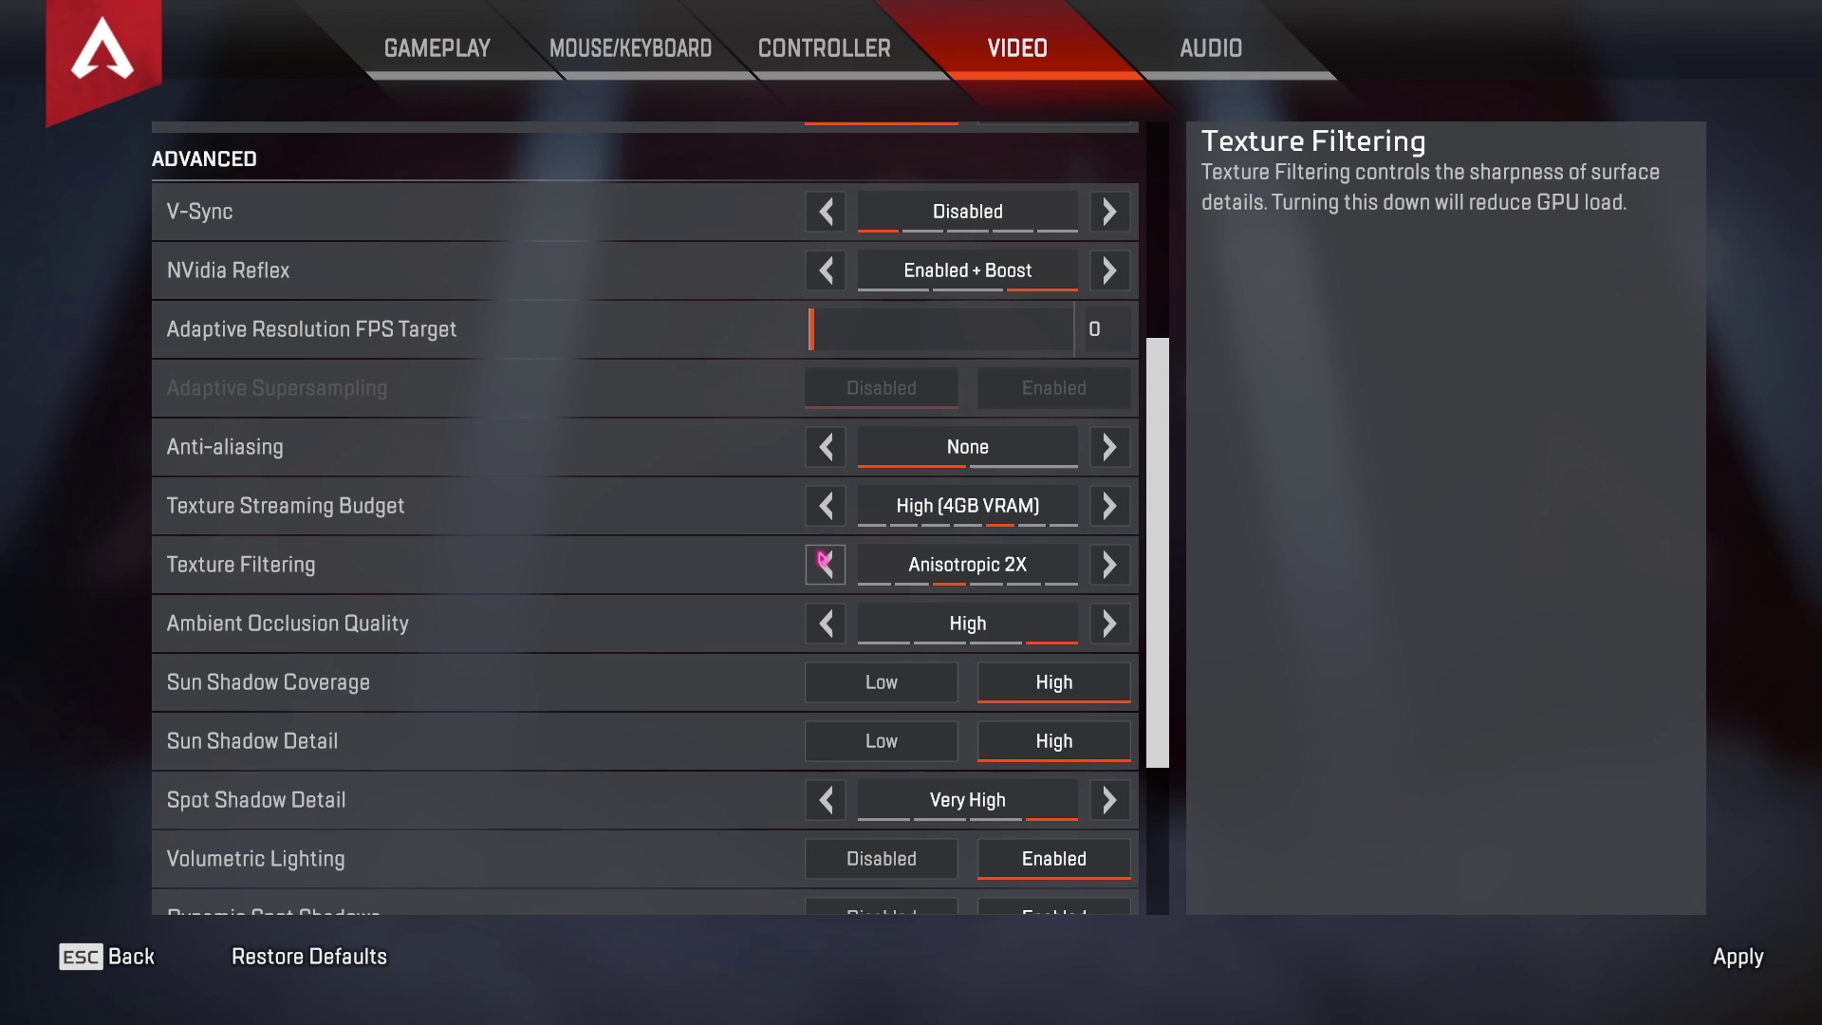
{"action": "left_click", "coordinate": [824, 564]}
{"action": "left_click", "coordinate": [824, 564]}
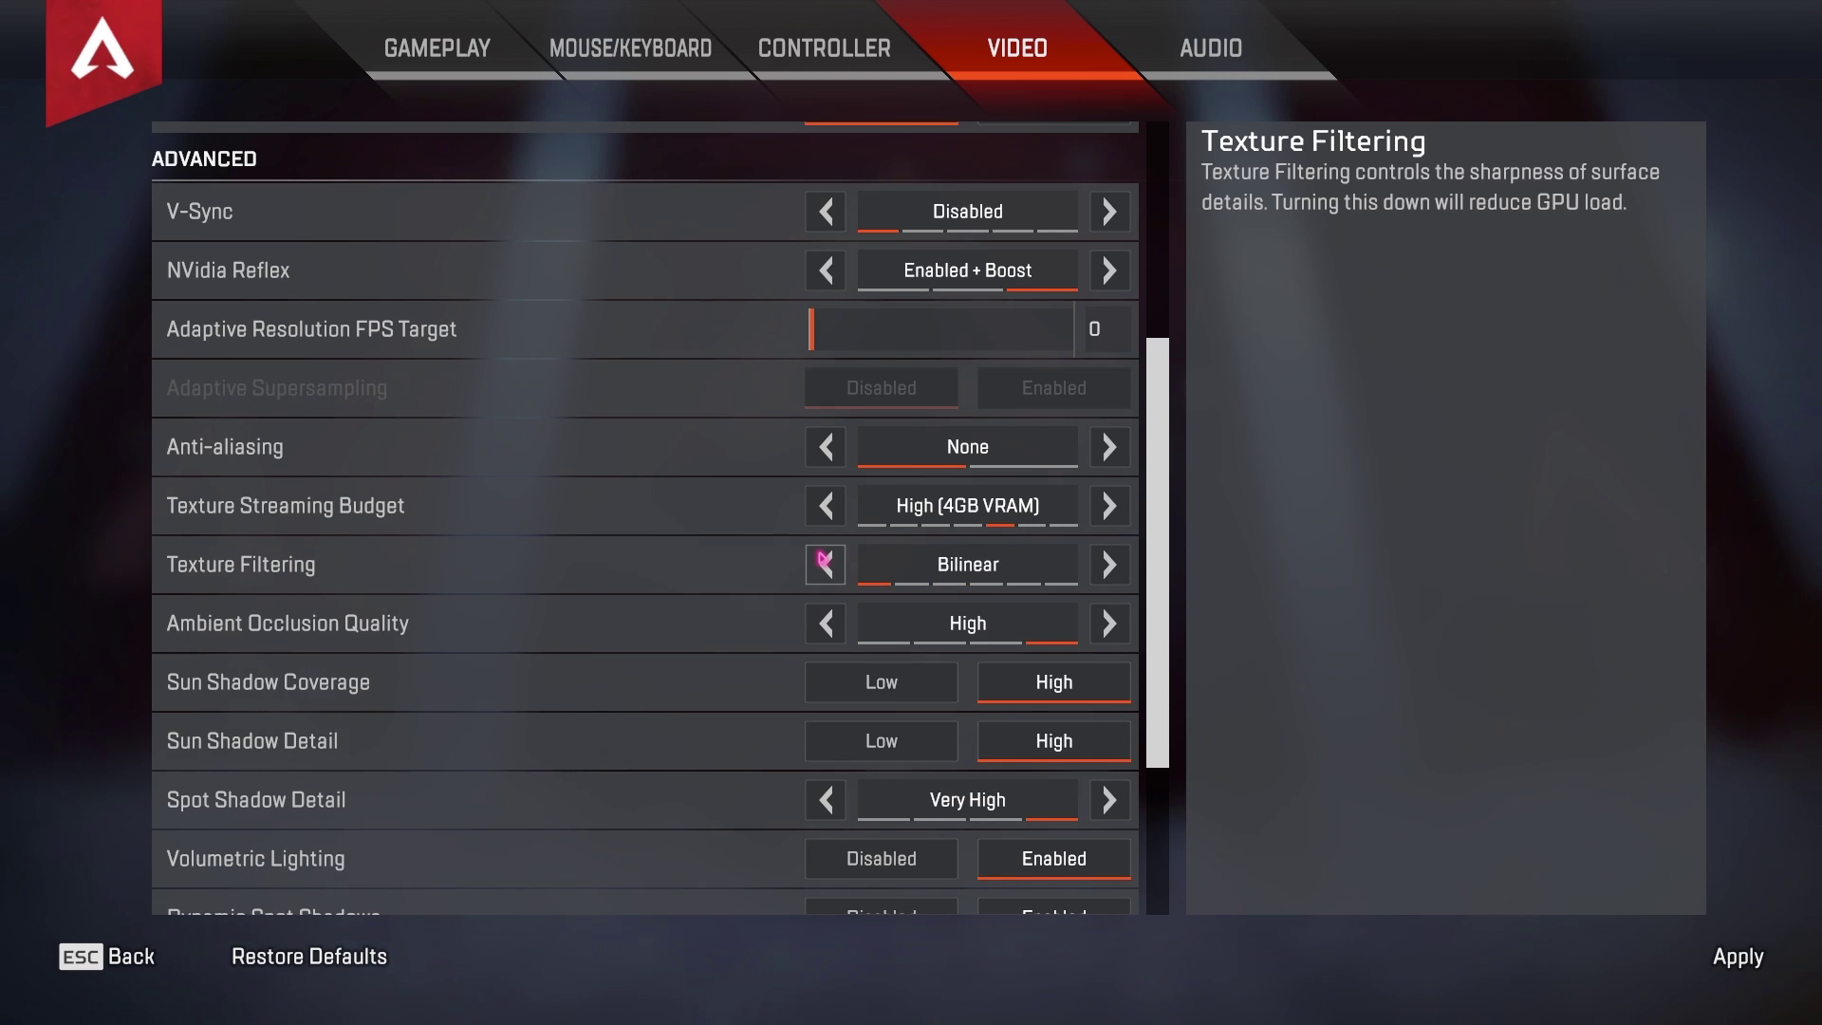
{"action": "scroll", "coordinate": [307, 588], "scroll_direction": "down", "scroll_amount": 1}
{"action": "left_click", "coordinate": [835, 567]}
{"action": "left_click", "coordinate": [835, 568]}
{"action": "left_click", "coordinate": [835, 567]}
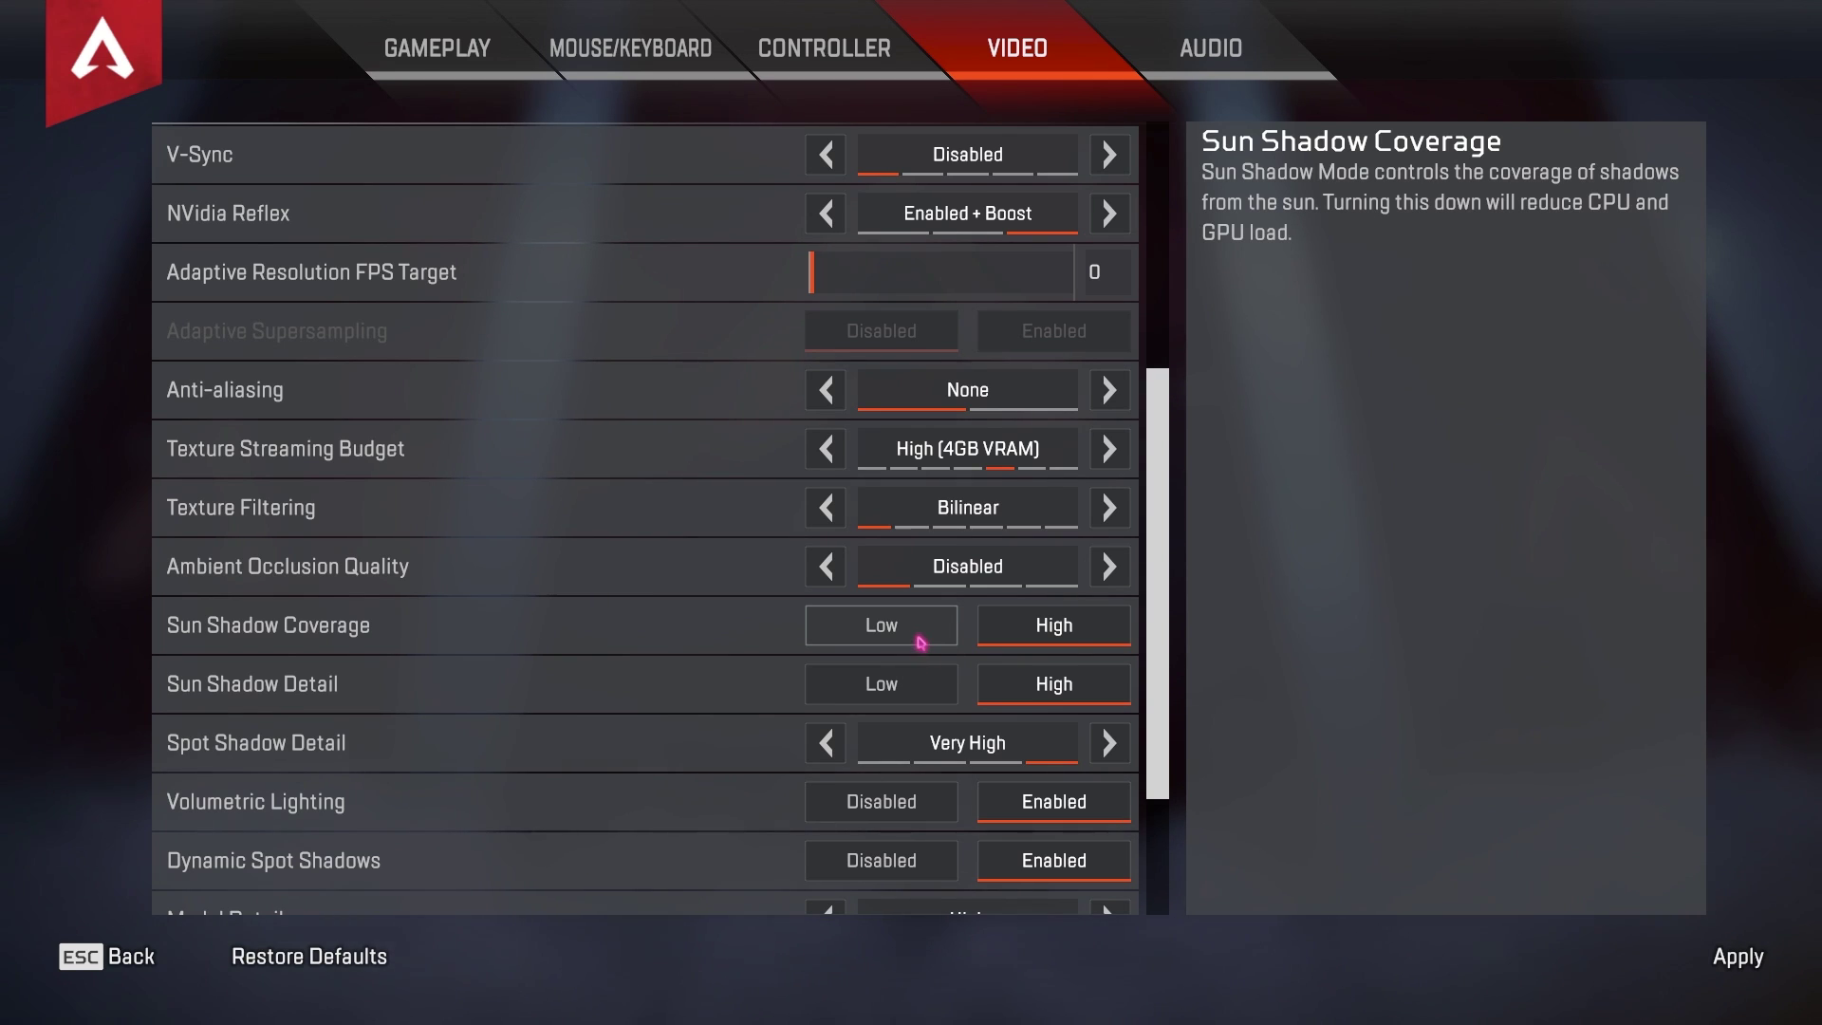
Set sun shadow coverage, sun shadow detail and spot shadow detail to Low; disable Volumetric Lighting and Dynamic Spot Shadows.
{"action": "left_click", "coordinate": [920, 642]}
{"action": "left_click", "coordinate": [935, 667]}
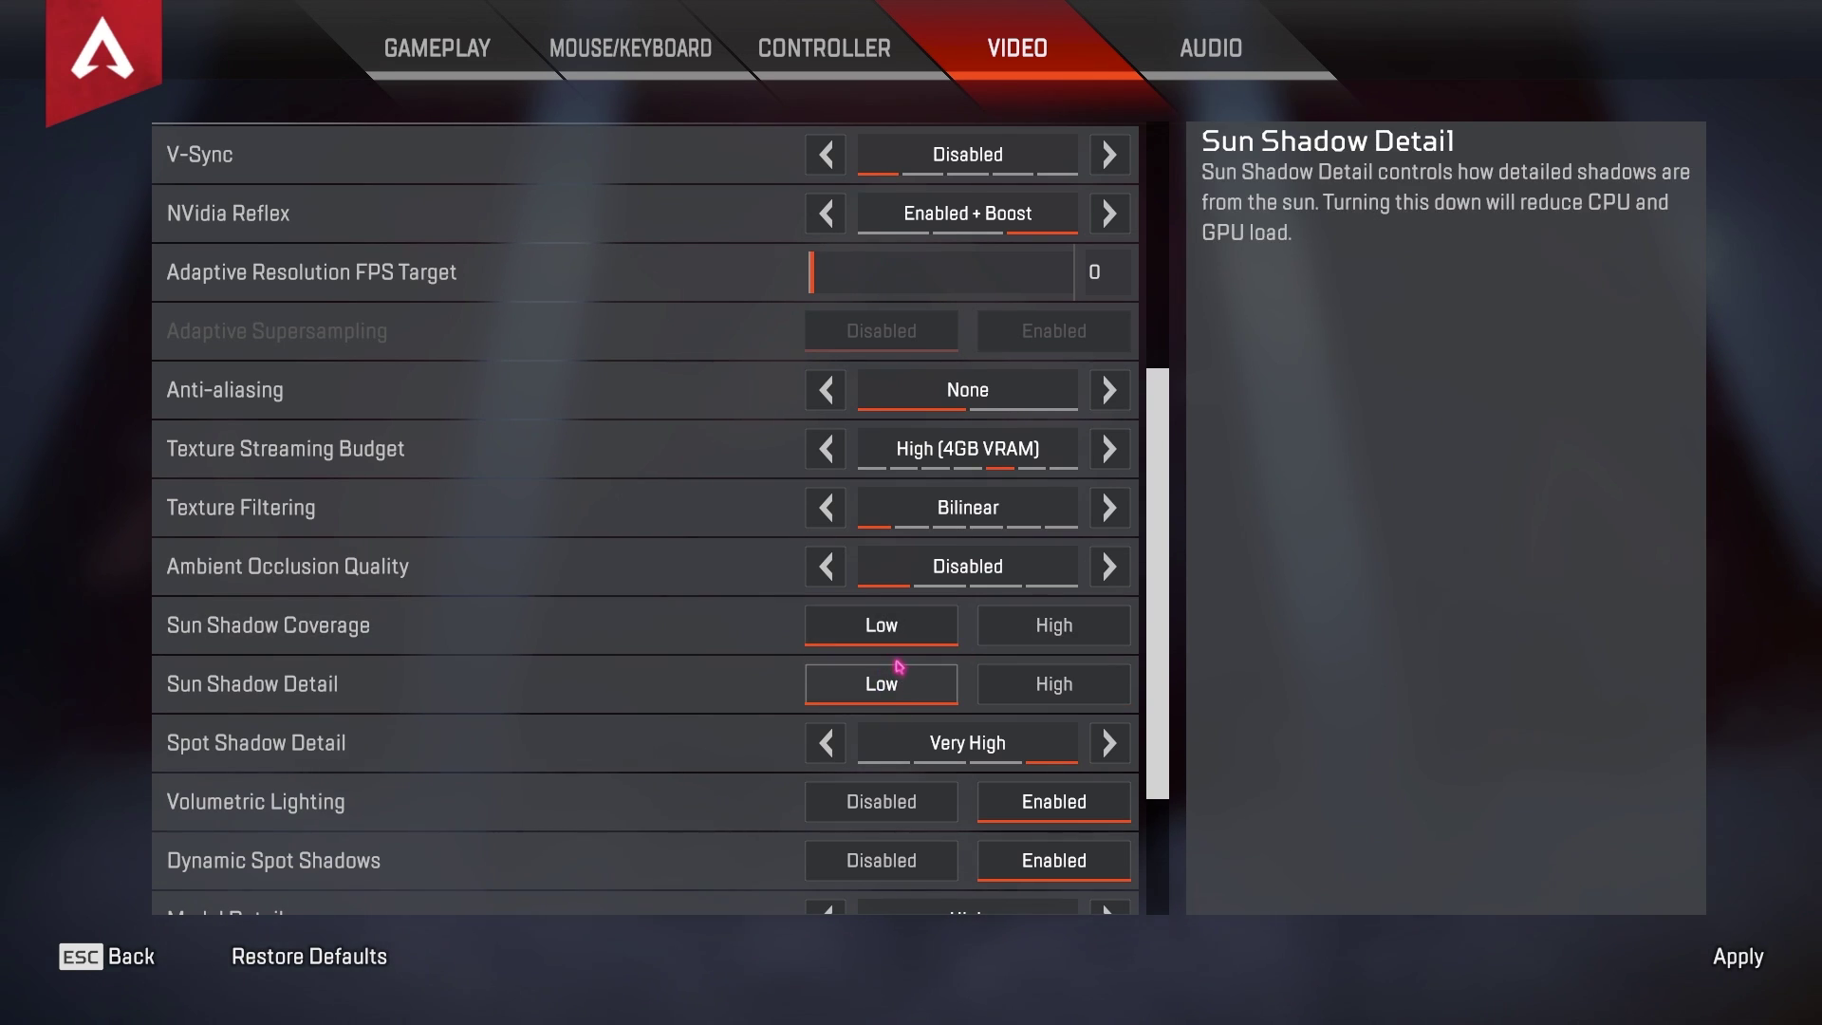
{"action": "scroll", "coordinate": [561, 692], "scroll_direction": "down", "scroll_amount": 1}
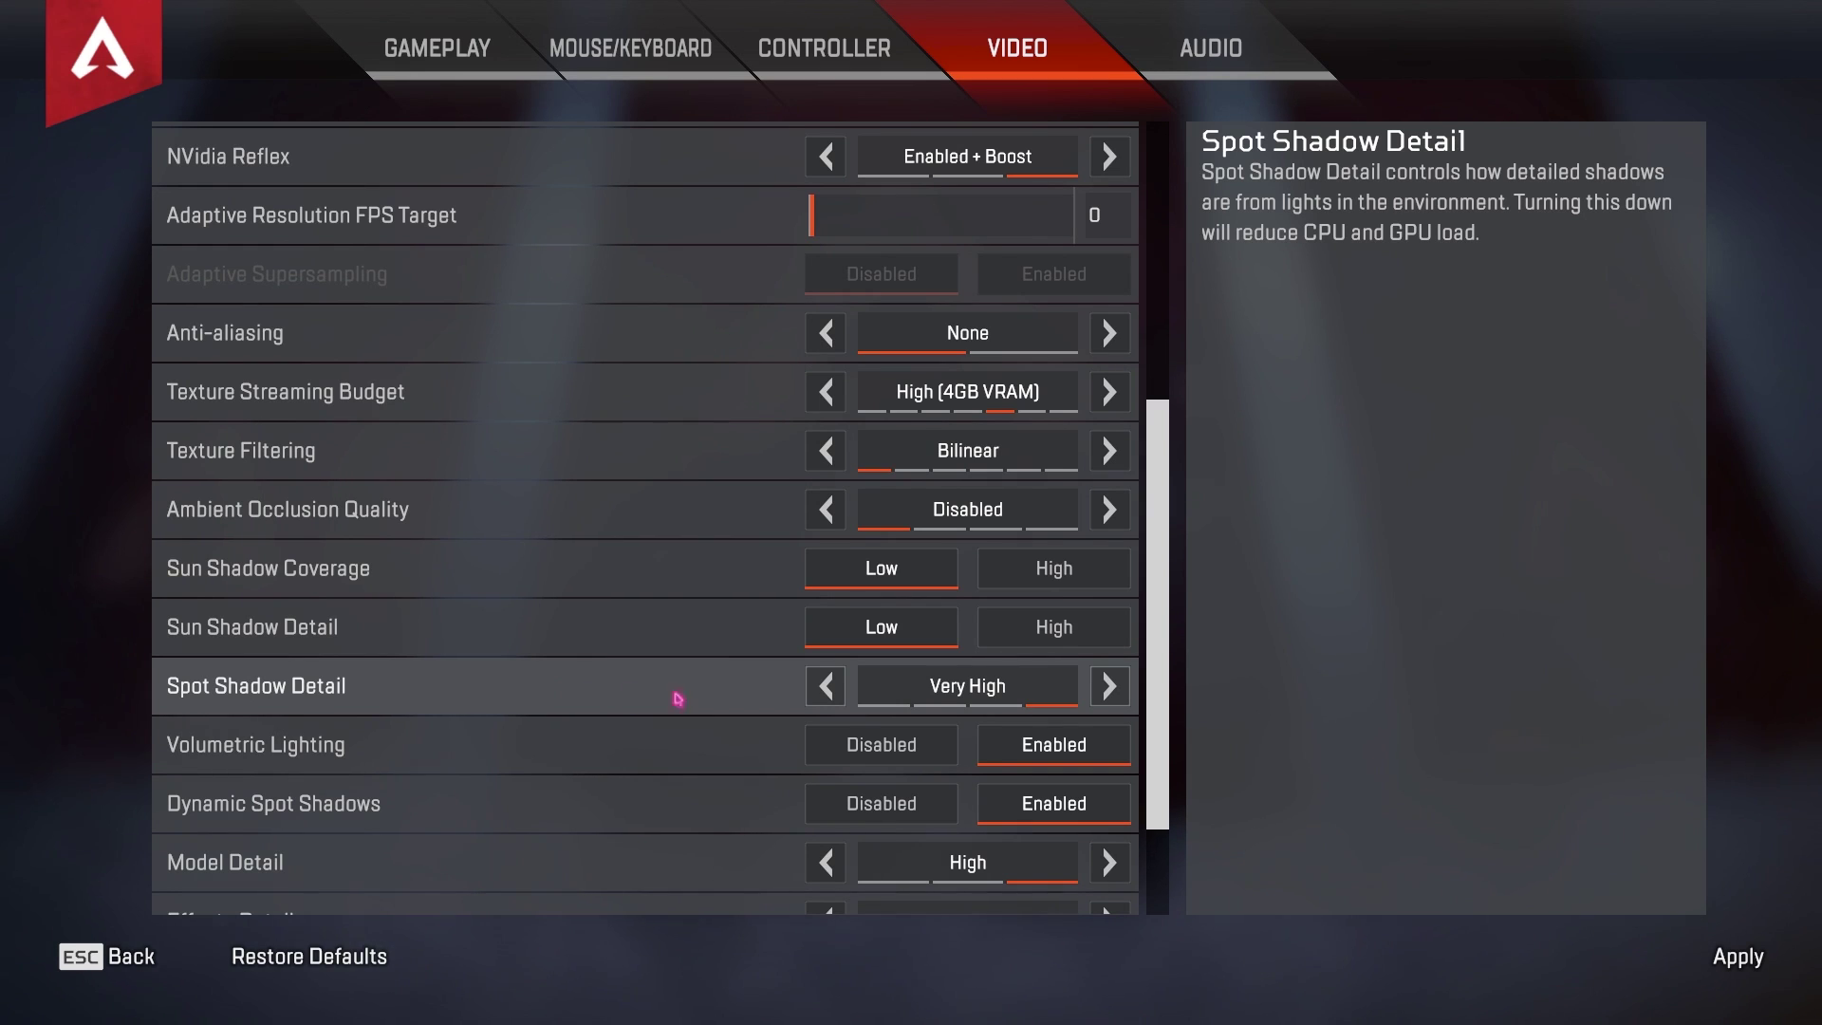
{"action": "left_click", "coordinate": [826, 686]}
{"action": "left_click", "coordinate": [826, 686]}
{"action": "left_click", "coordinate": [1096, 700]}
{"action": "left_click", "coordinate": [821, 689]}
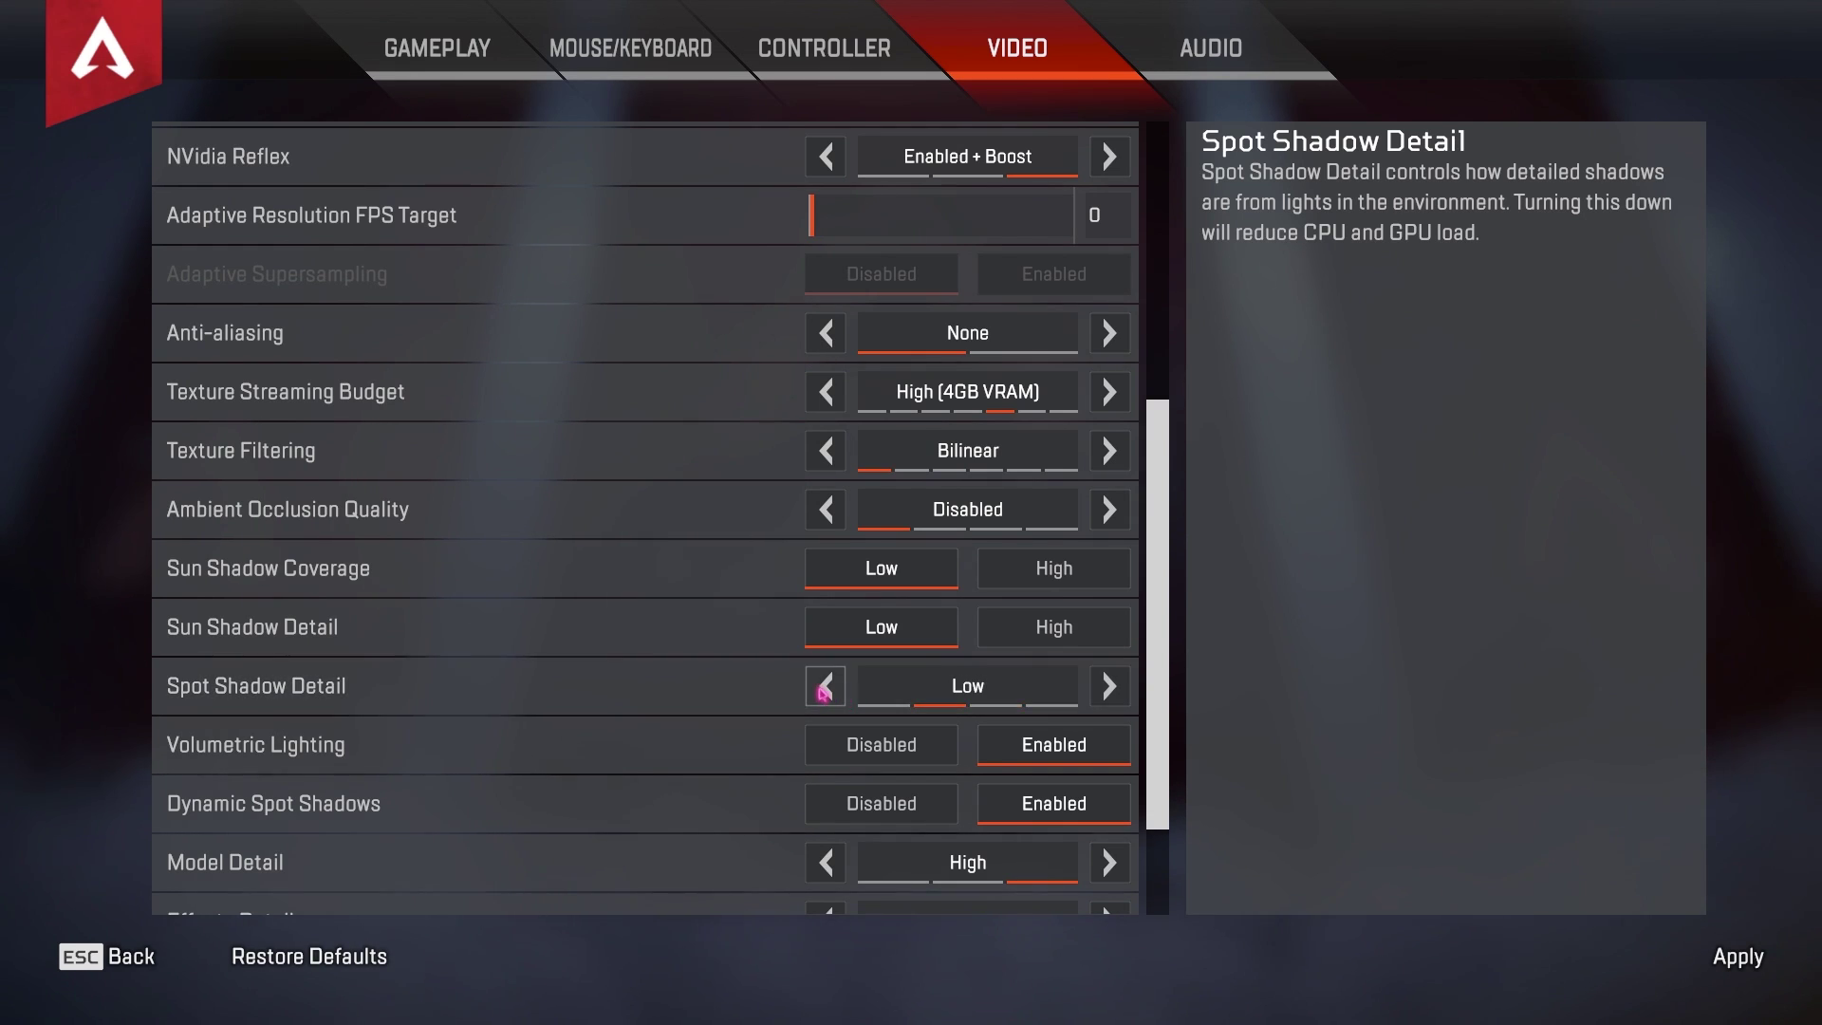
{"action": "scroll", "coordinate": [581, 685], "scroll_direction": "down", "scroll_amount": 2}
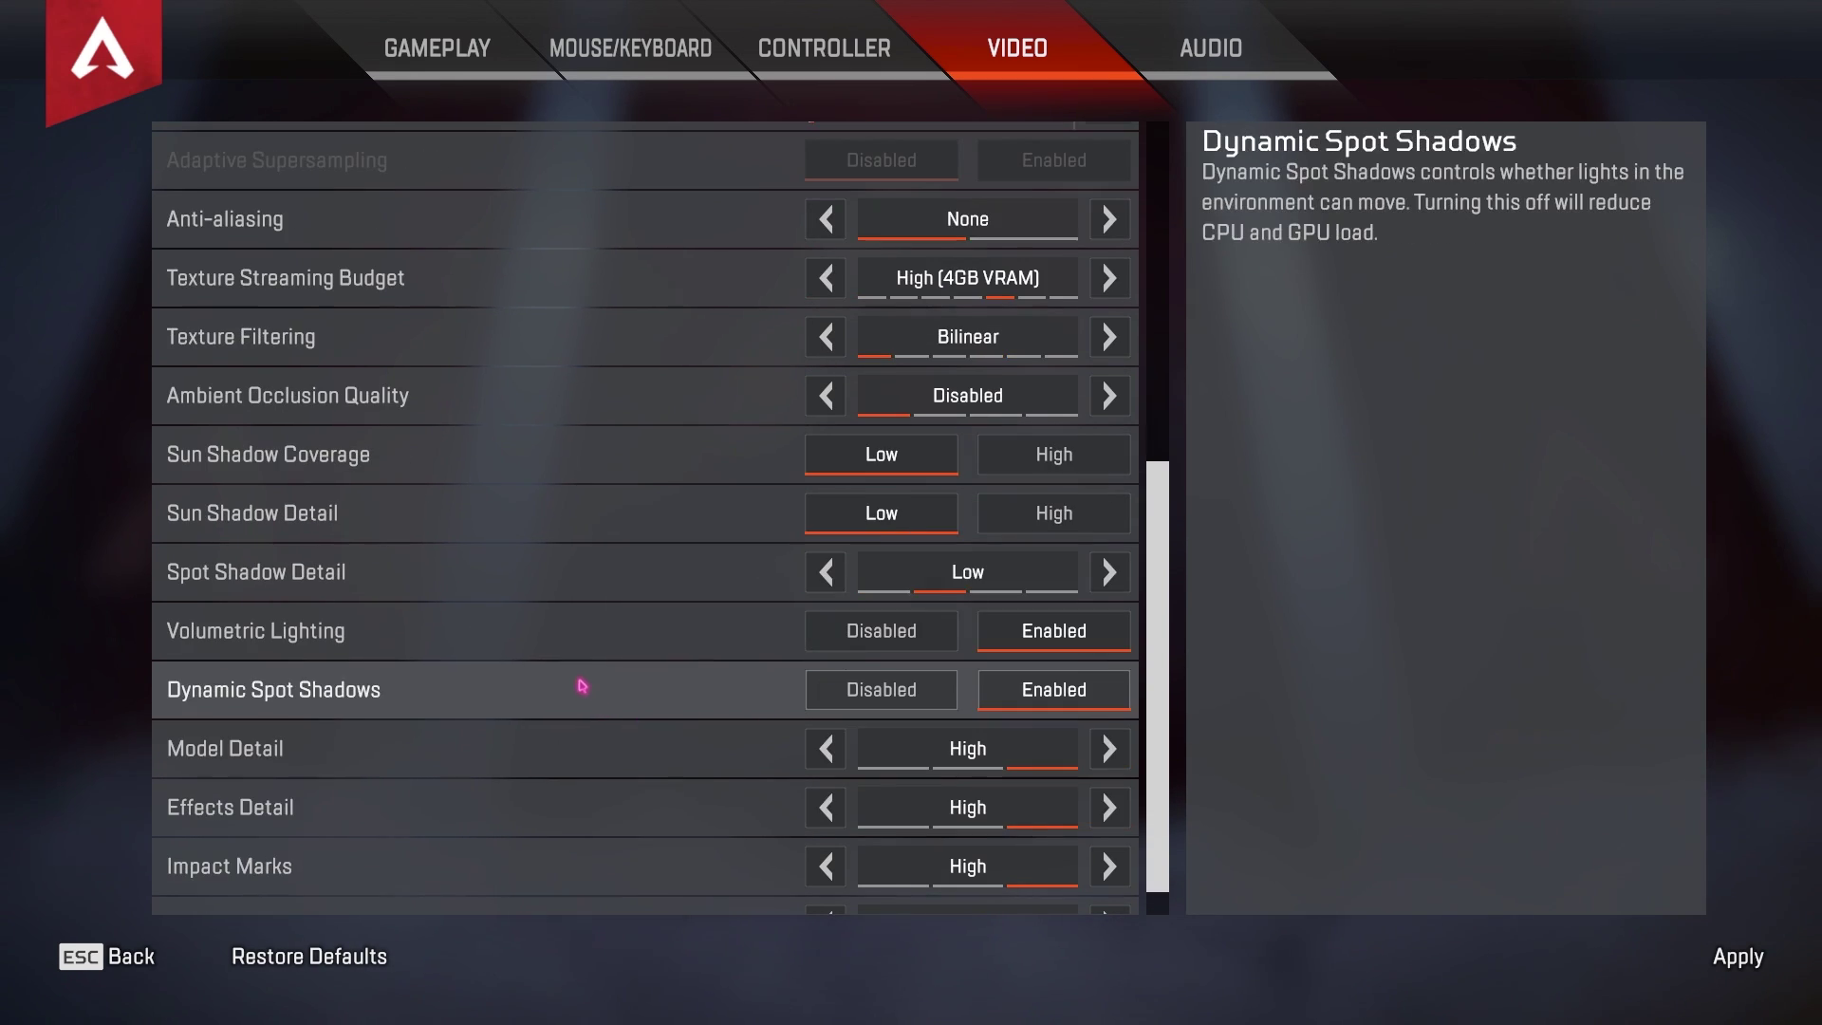
{"action": "left_click", "coordinate": [862, 638]}
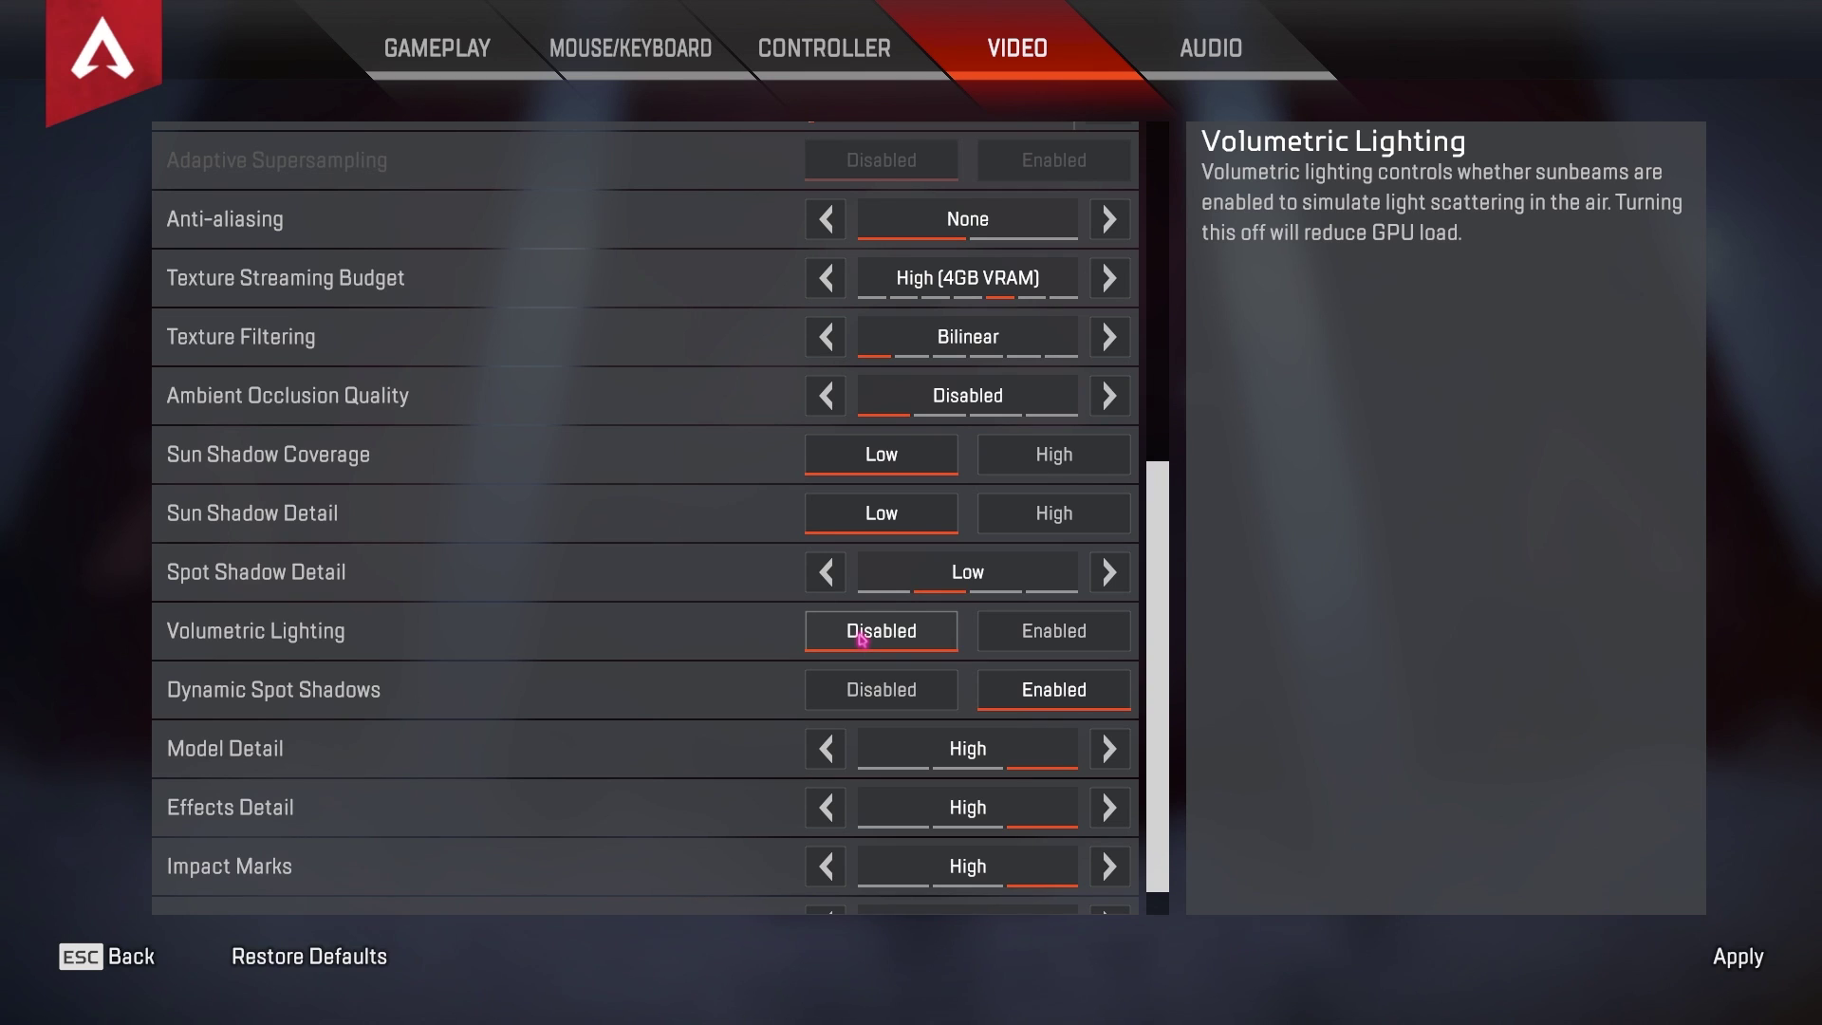
{"action": "left_click", "coordinate": [897, 691]}
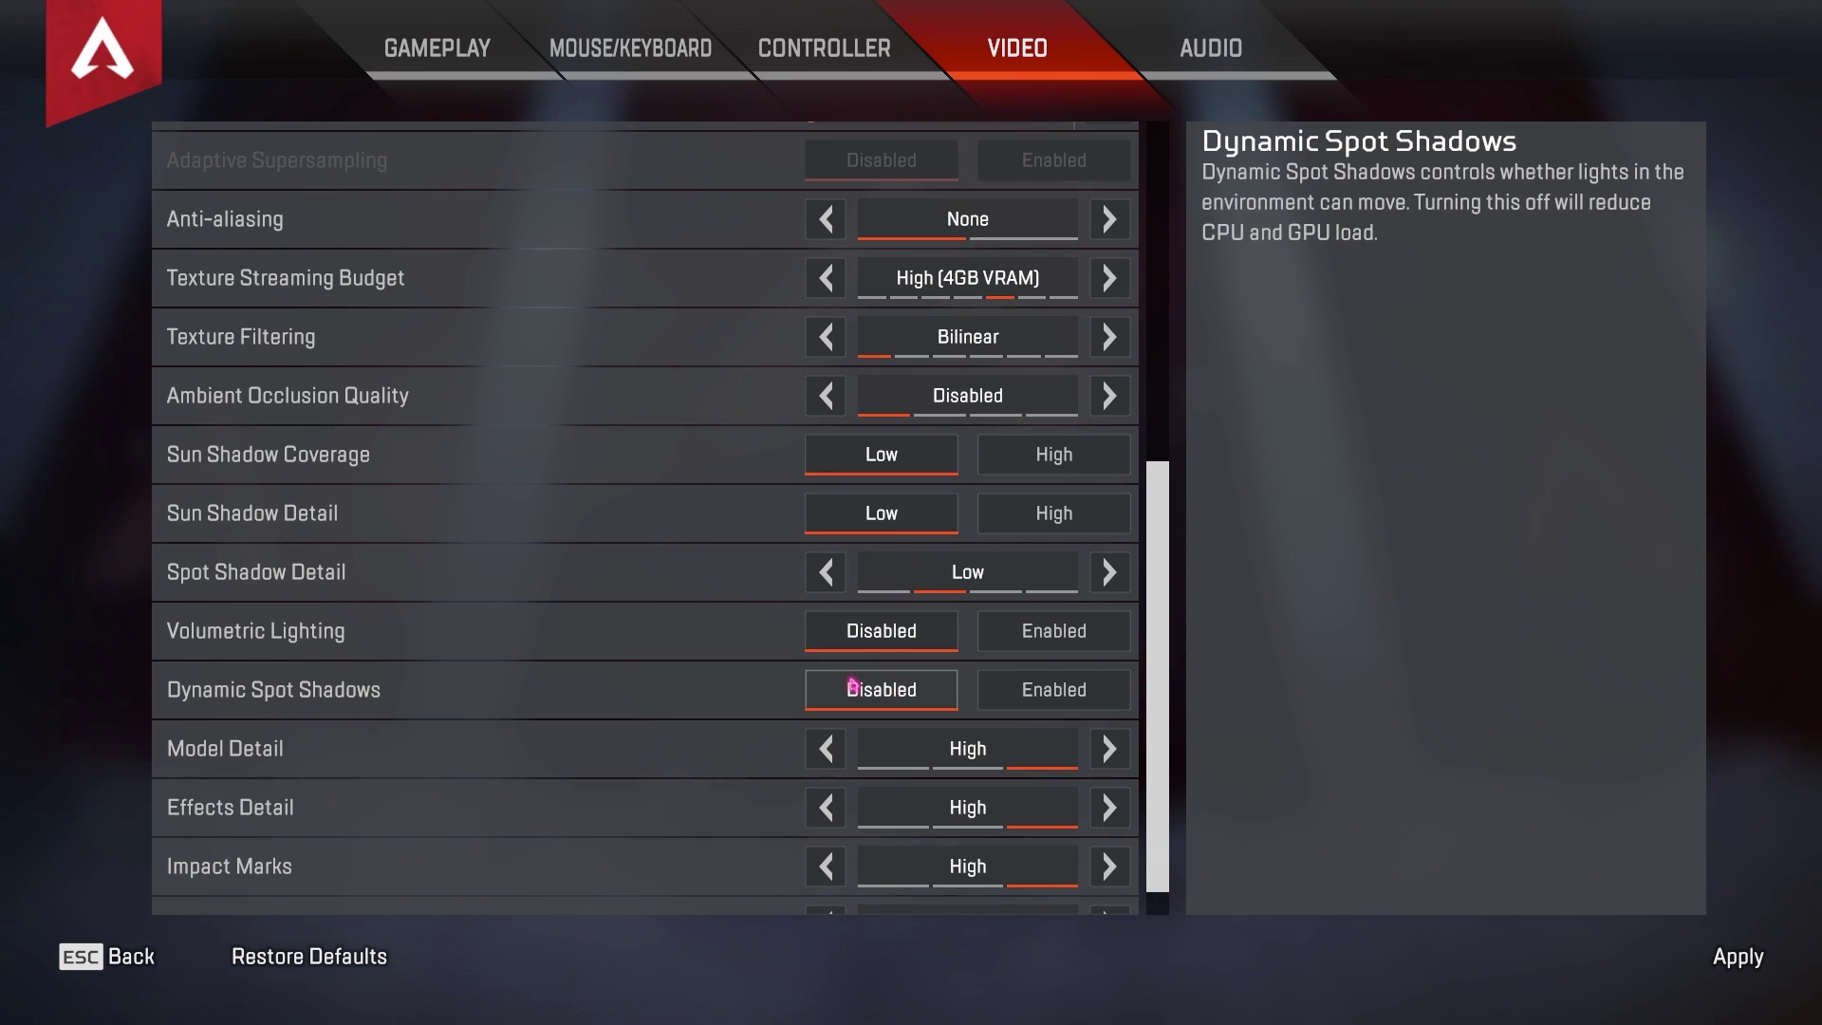
Set Model Detail to Medium, Effects Detail and Ragdolls to Low, and Impact Marks to Disabled.
{"action": "scroll", "coordinate": [852, 683], "scroll_direction": "down", "scroll_amount": 1}
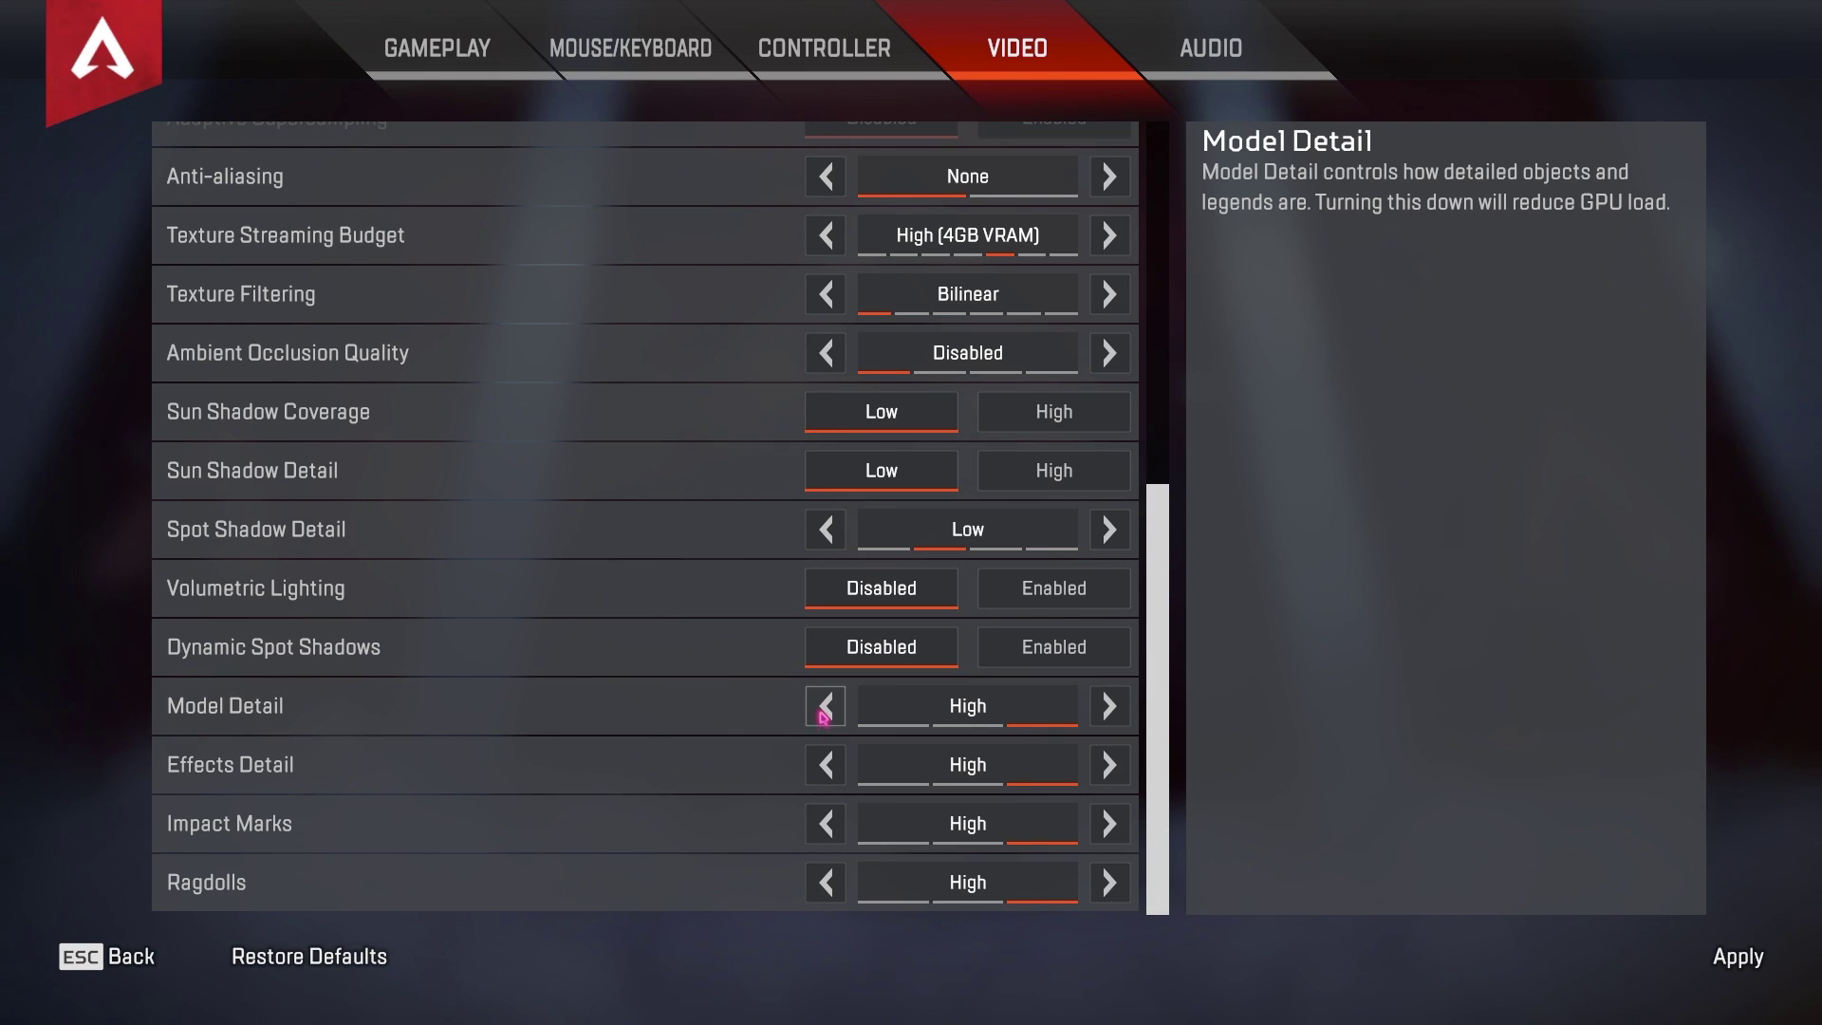
{"action": "left_click", "coordinate": [823, 711]}
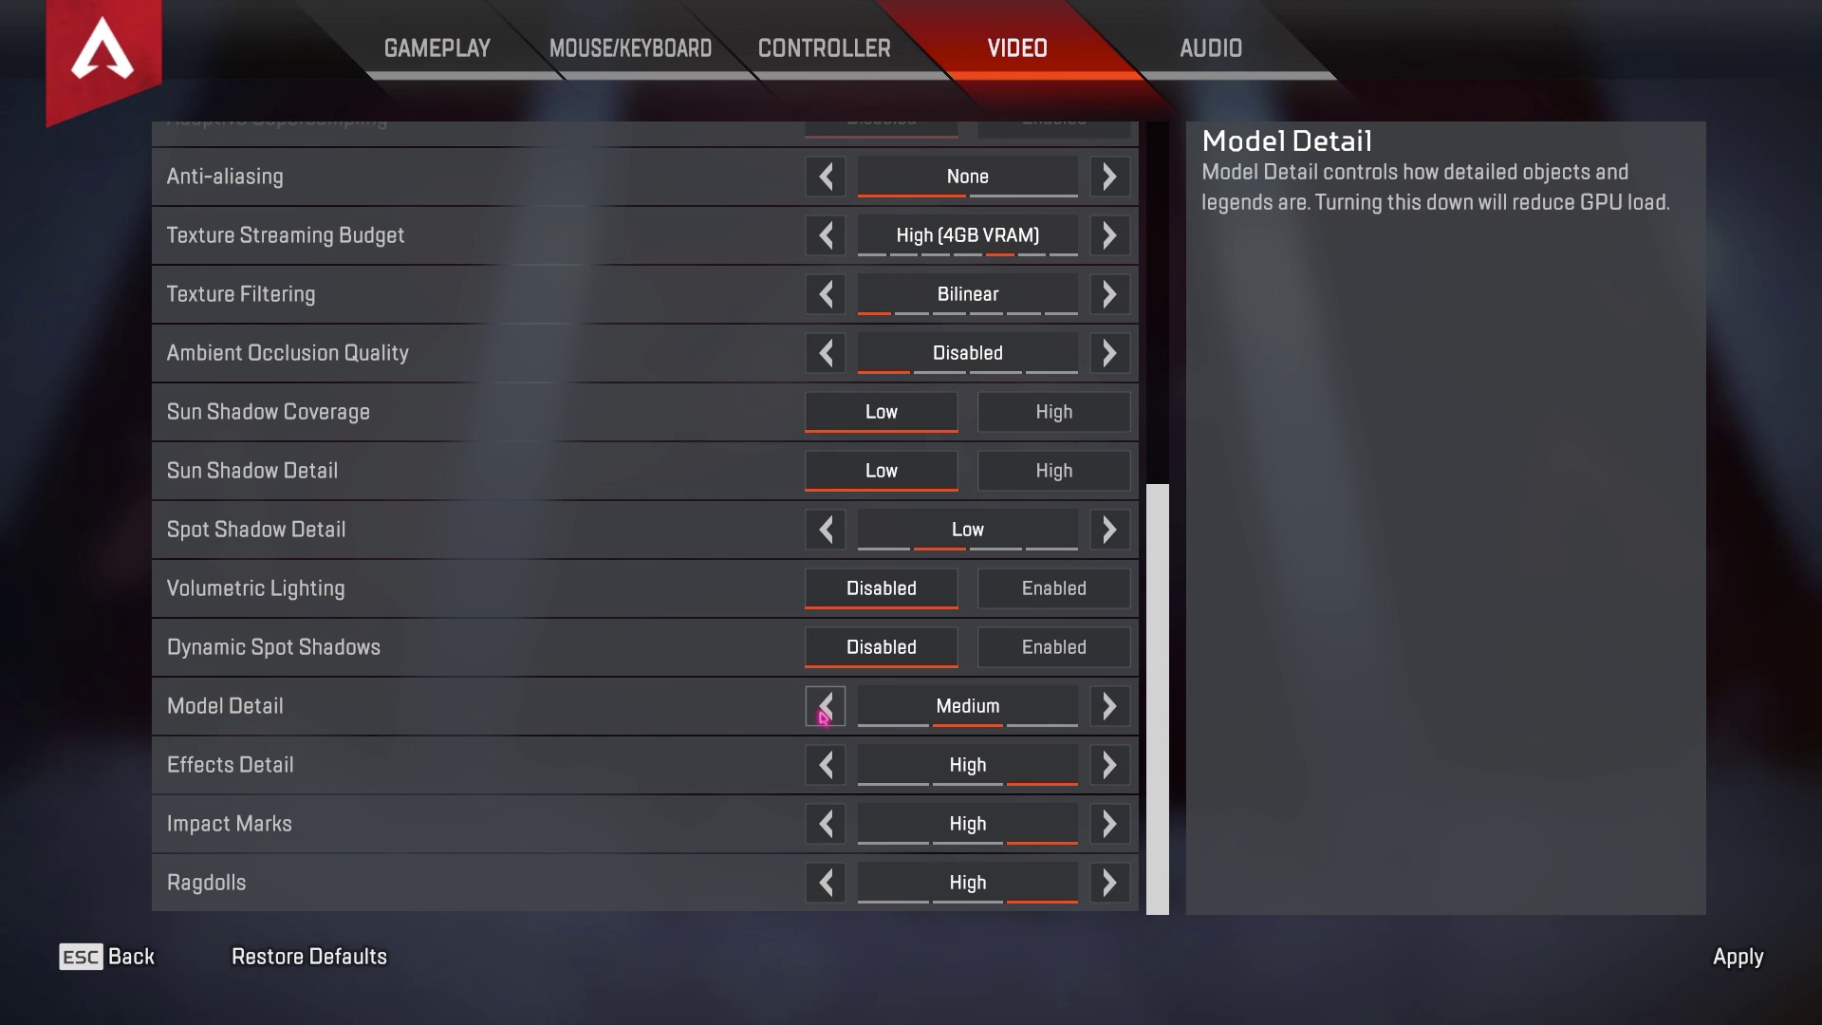
{"action": "left_click", "coordinate": [824, 766]}
{"action": "left_click", "coordinate": [824, 767]}
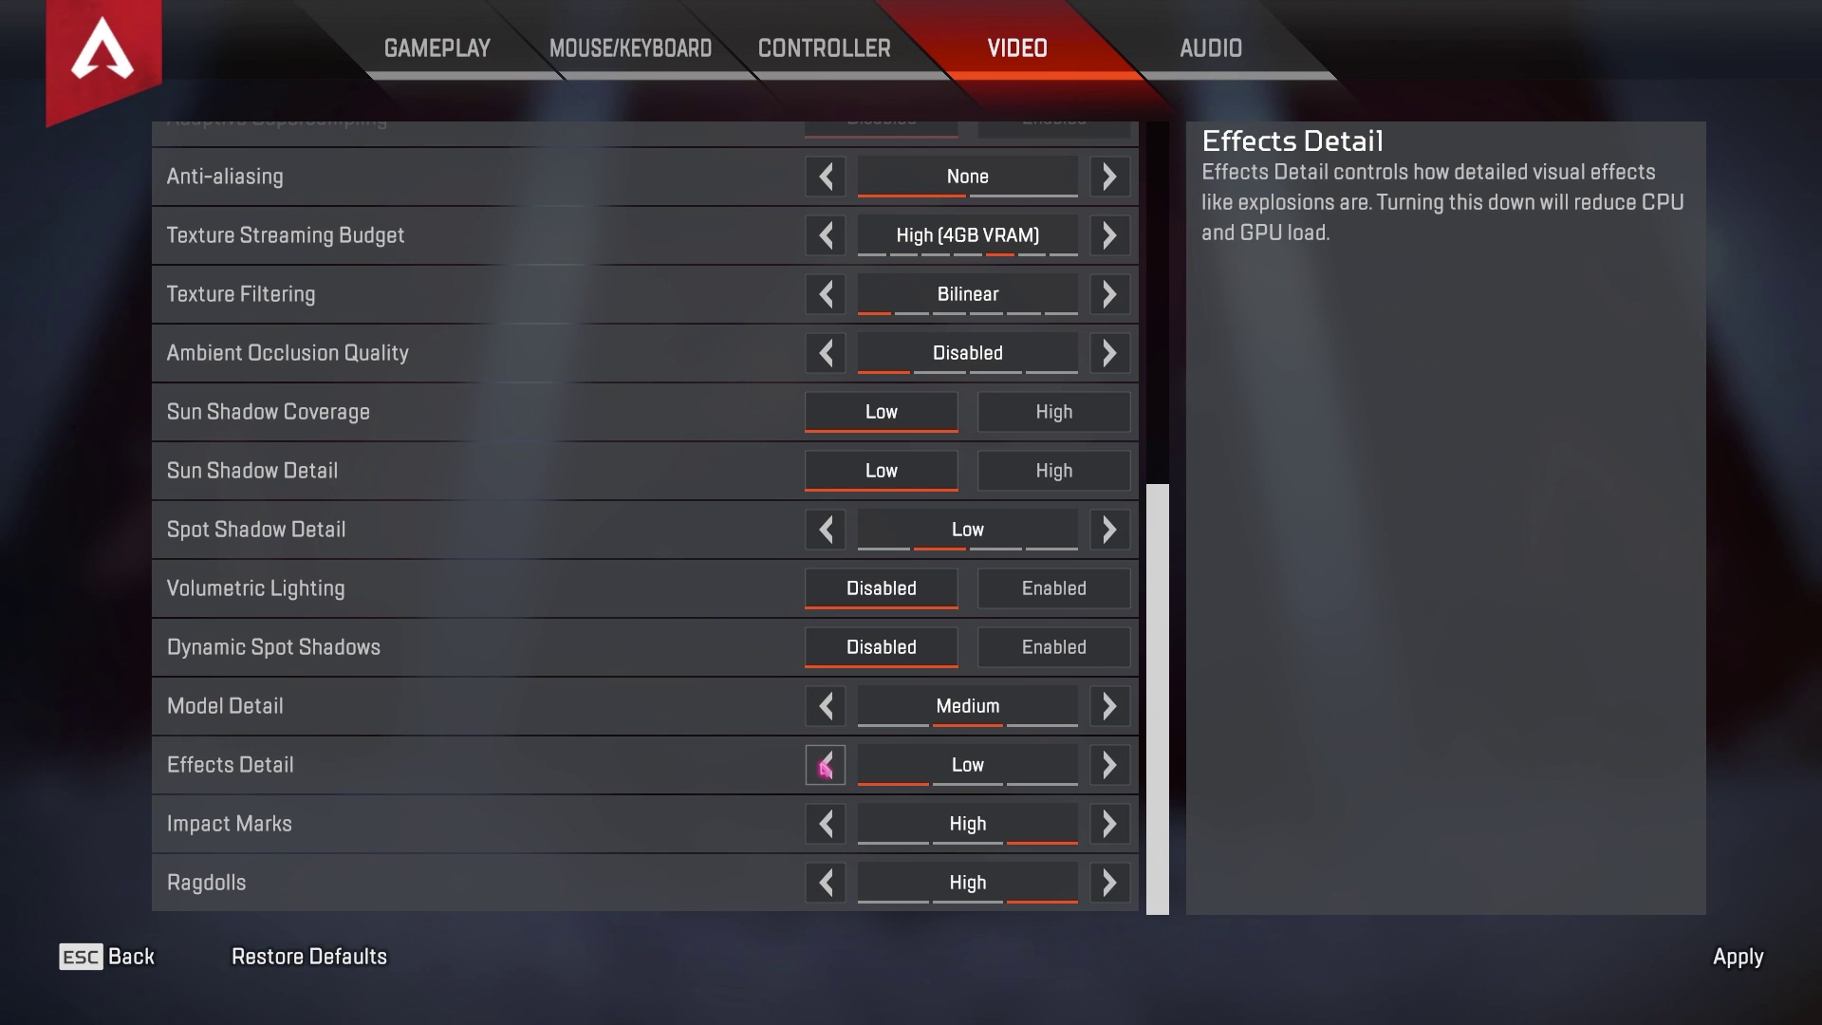
{"action": "left_click", "coordinate": [825, 826]}
{"action": "left_click", "coordinate": [825, 826]}
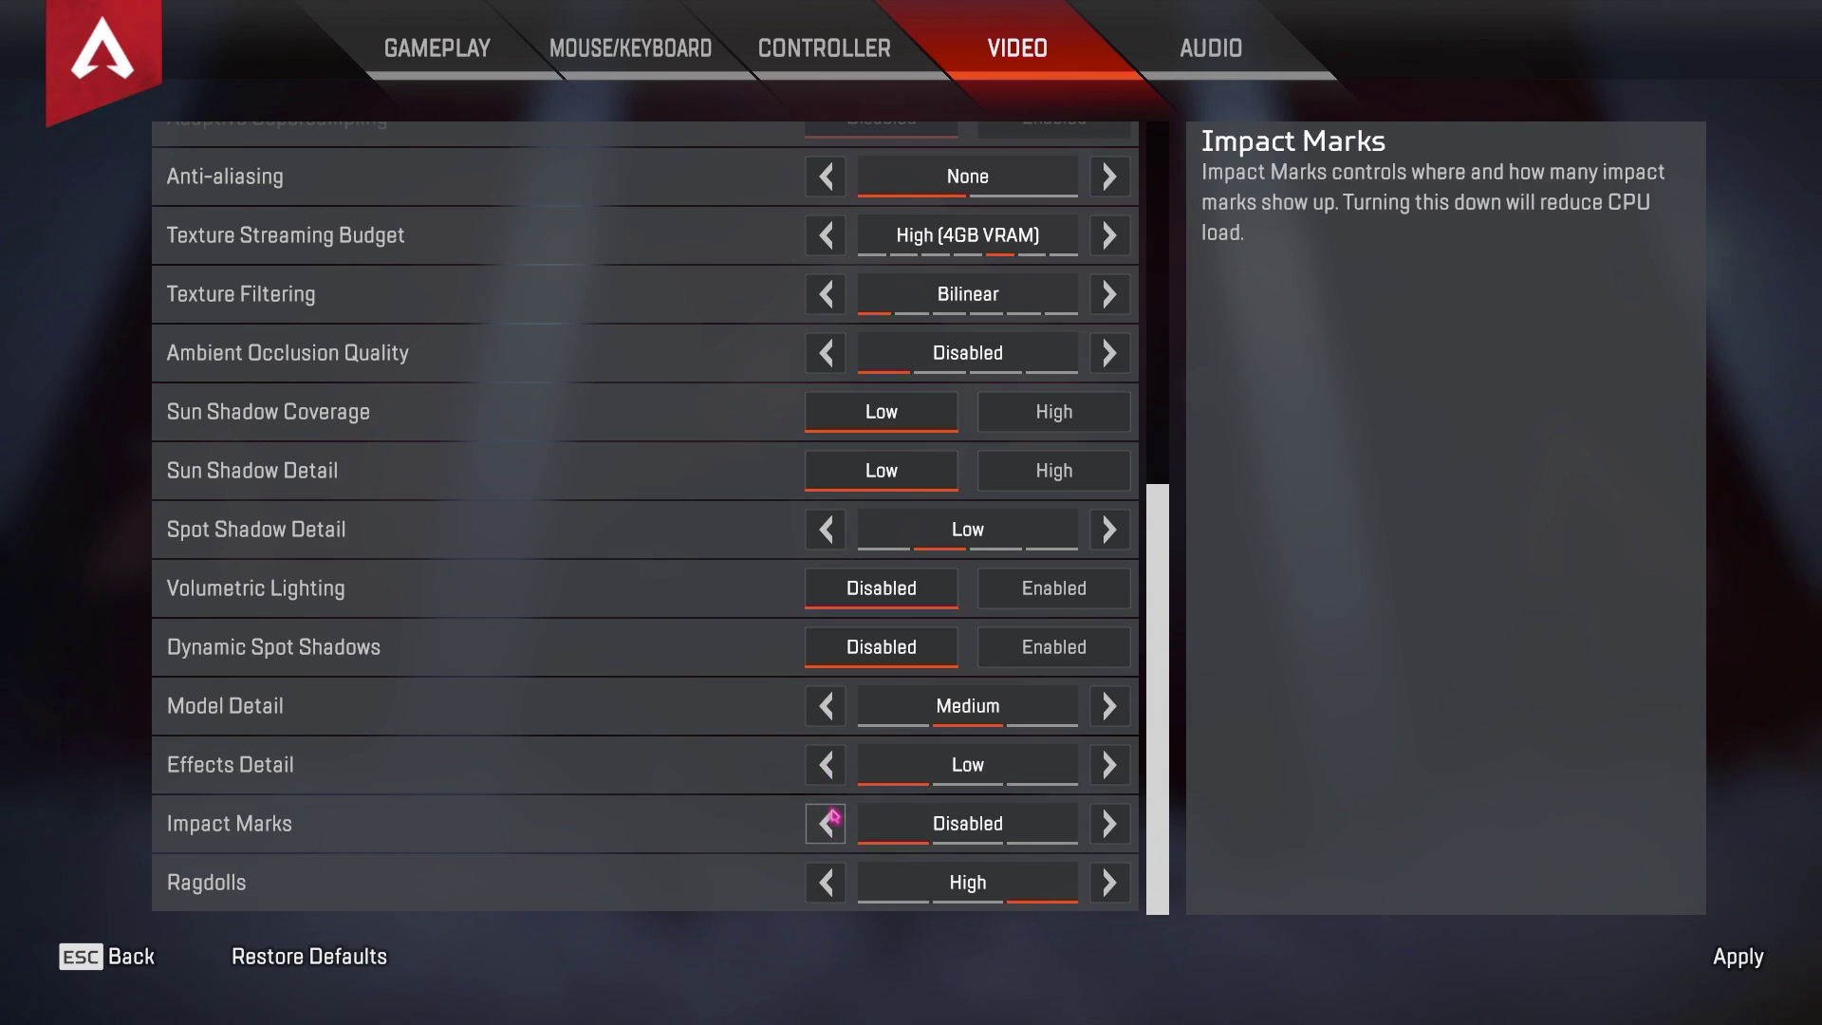
{"action": "left_click", "coordinate": [825, 881]}
{"action": "left_click", "coordinate": [826, 882]}
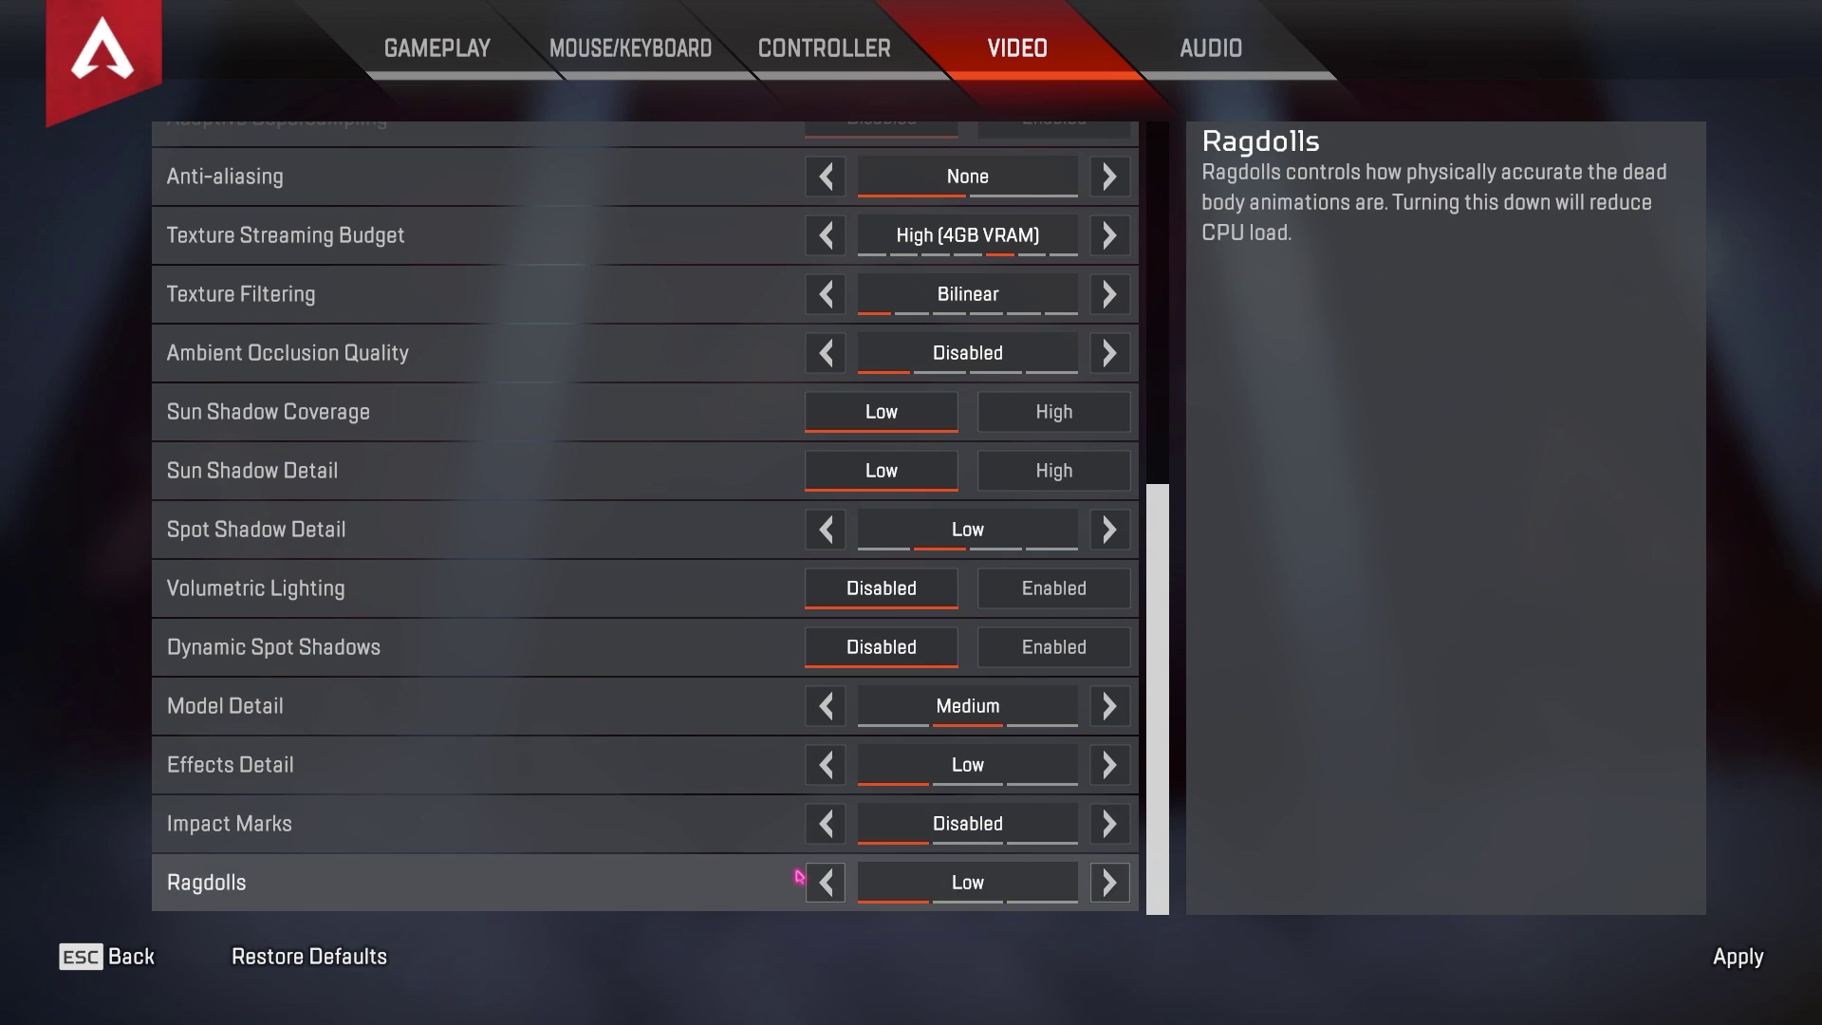
{"action": "scroll", "coordinate": [797, 866], "scroll_direction": "up", "scroll_amount": 5}
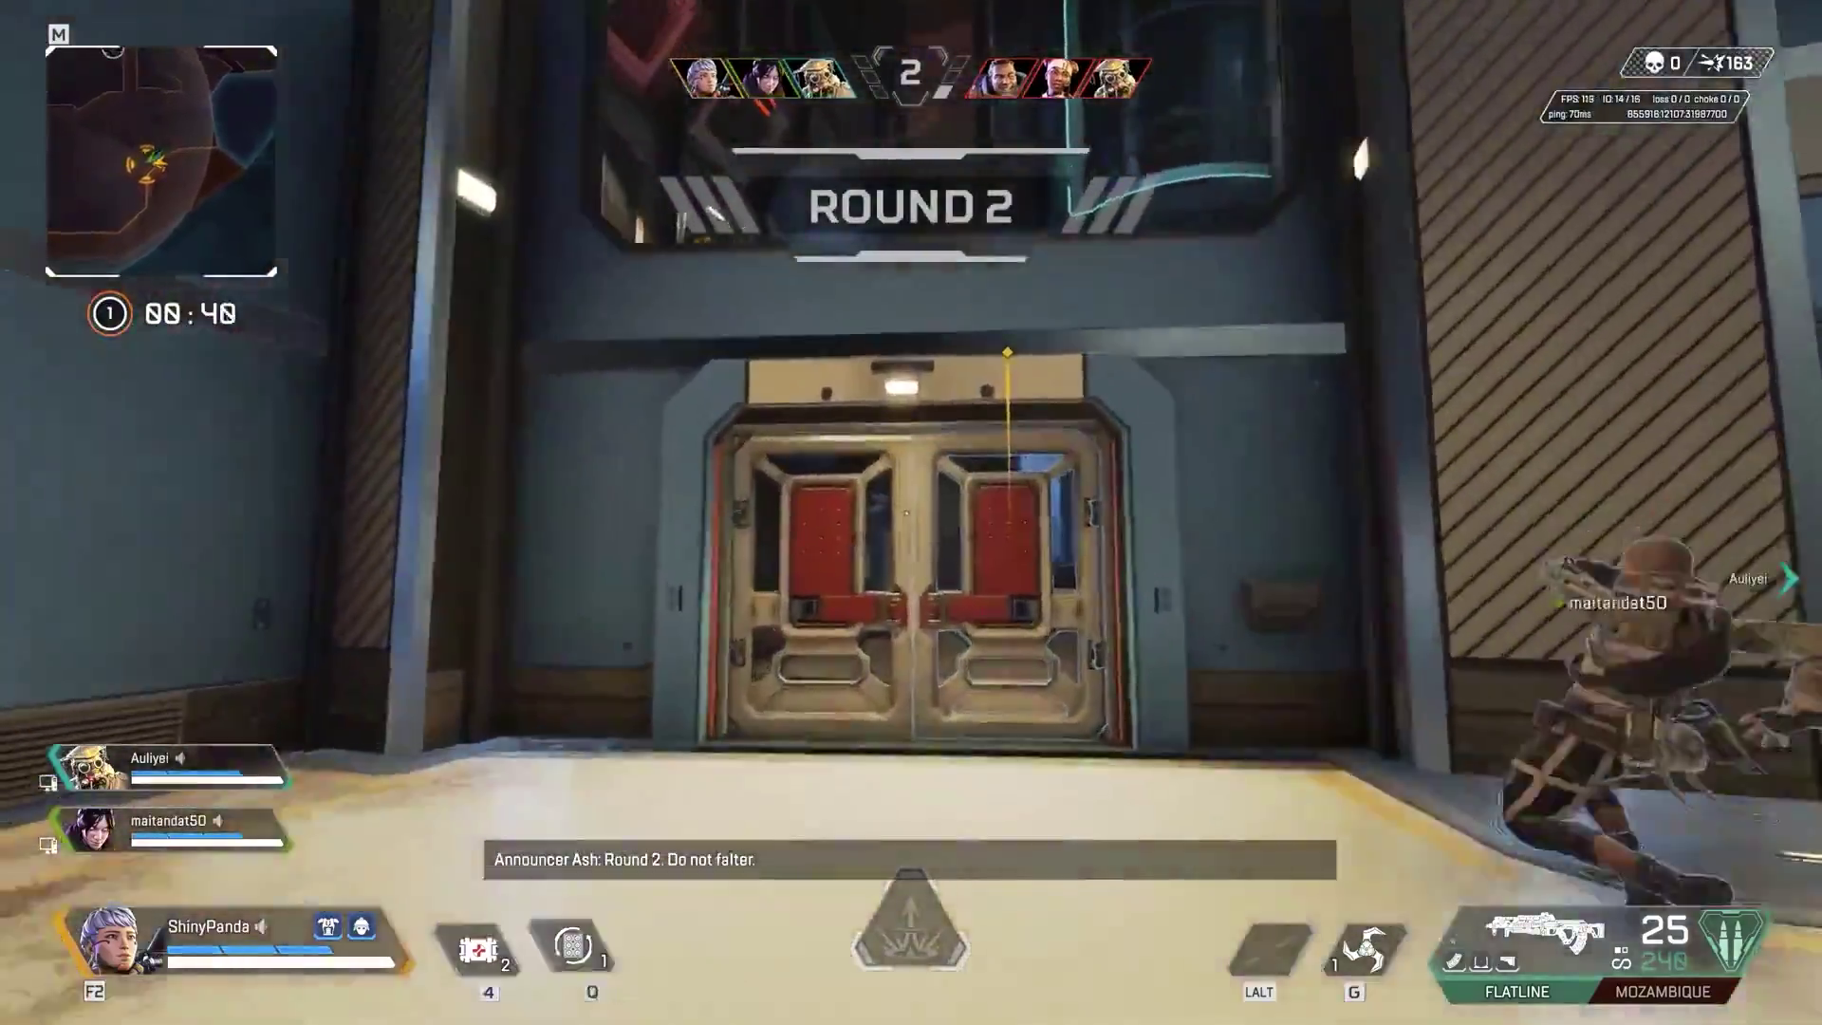
Move through the arena toward the CONTROL 02 area and shoot at the spotted enemy.
{"action": "key", "text": "w"}
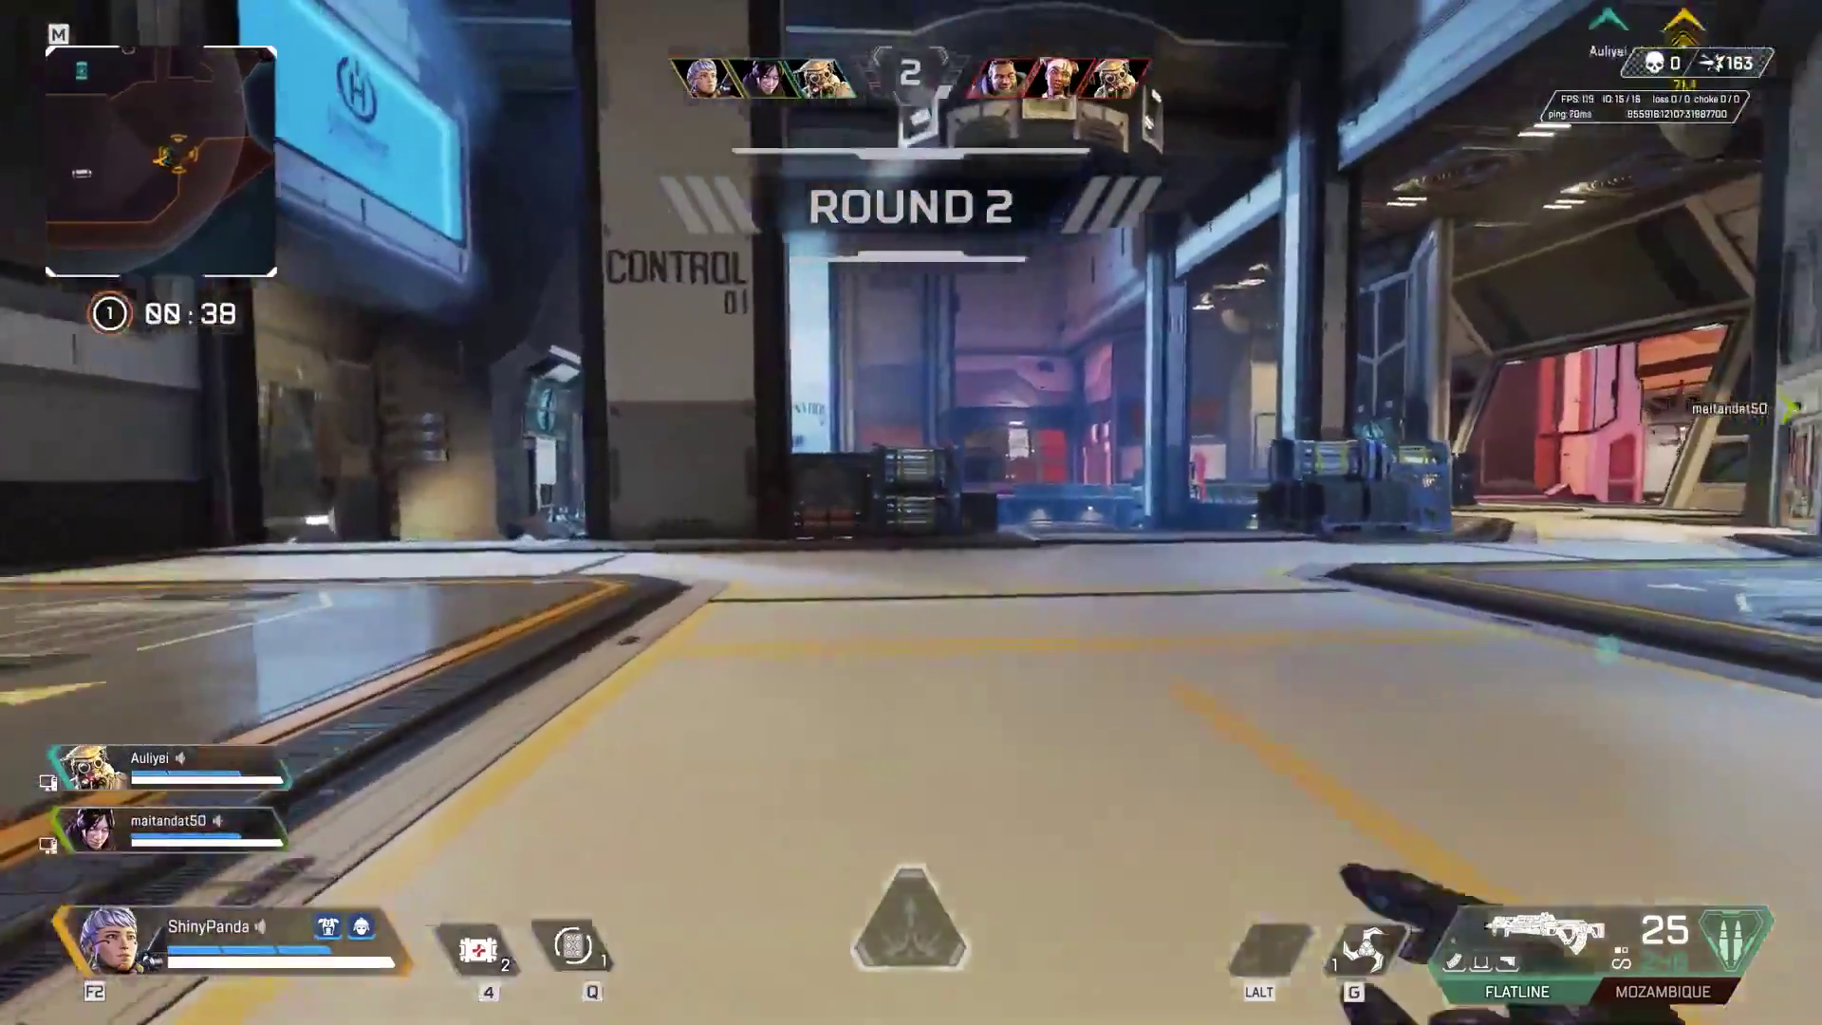
{"action": "key", "text": "w"}
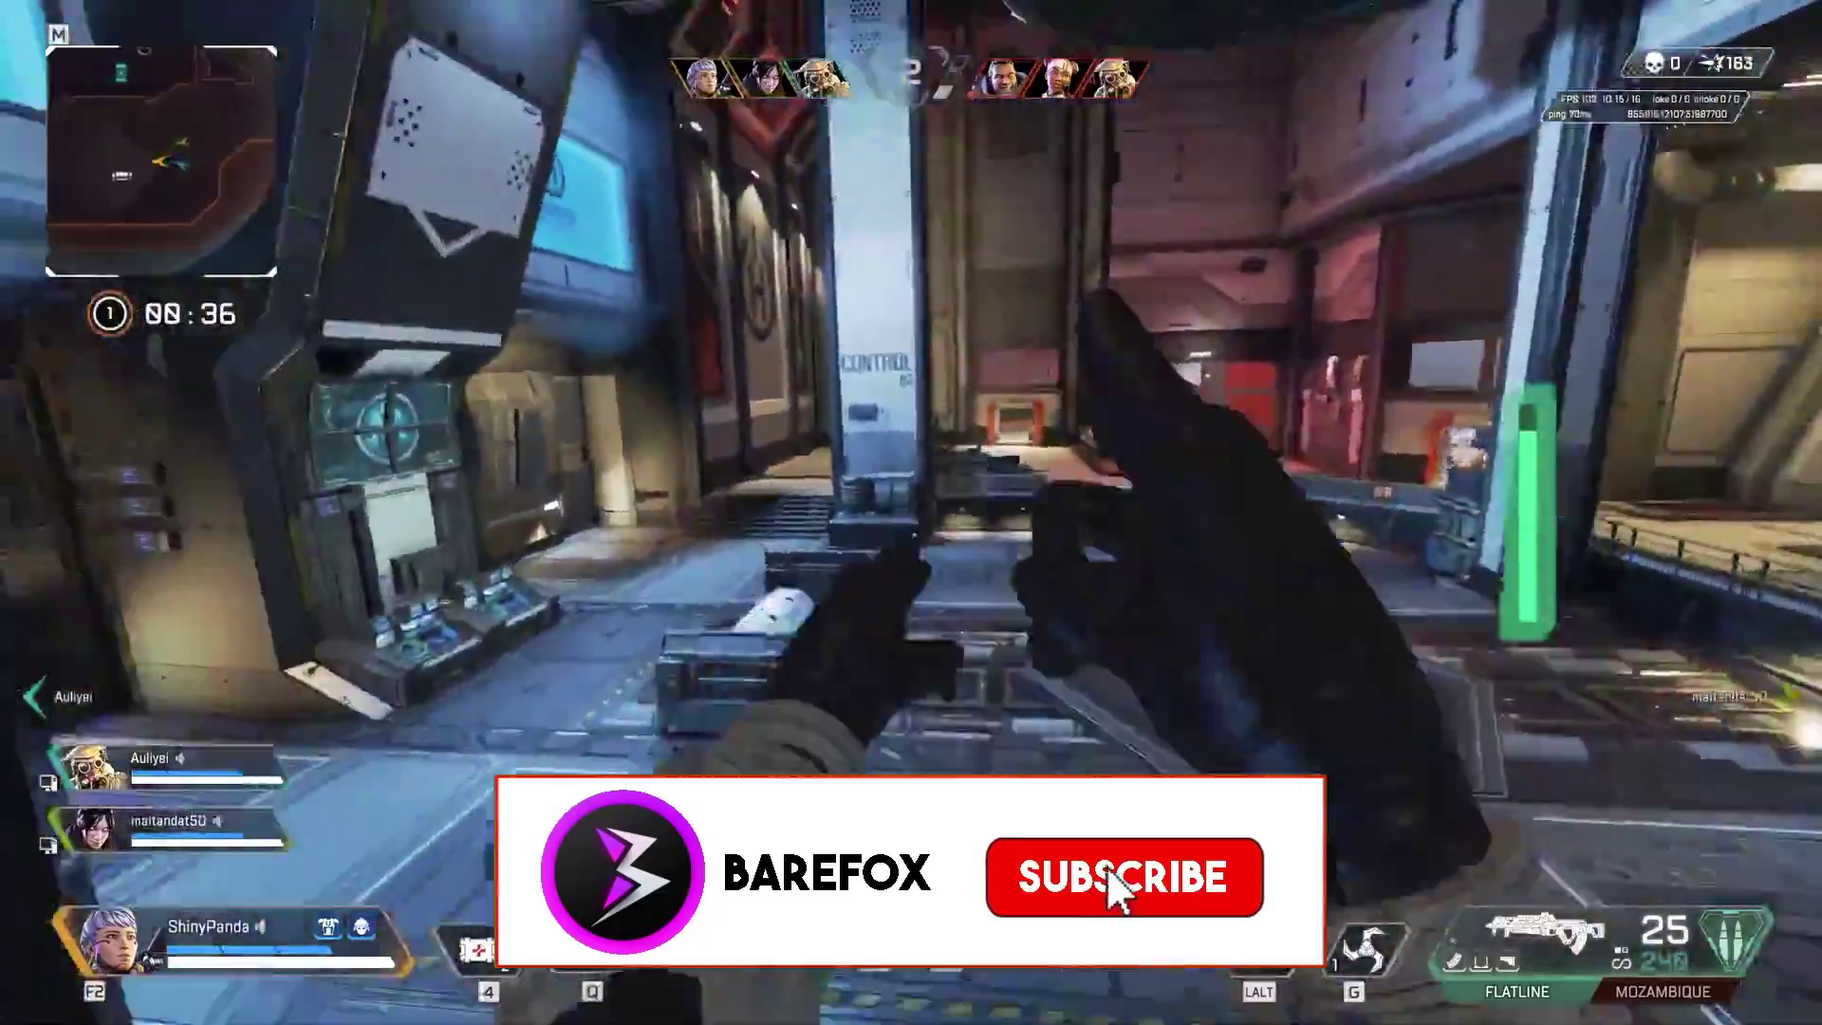
{"action": "key", "text": "w"}
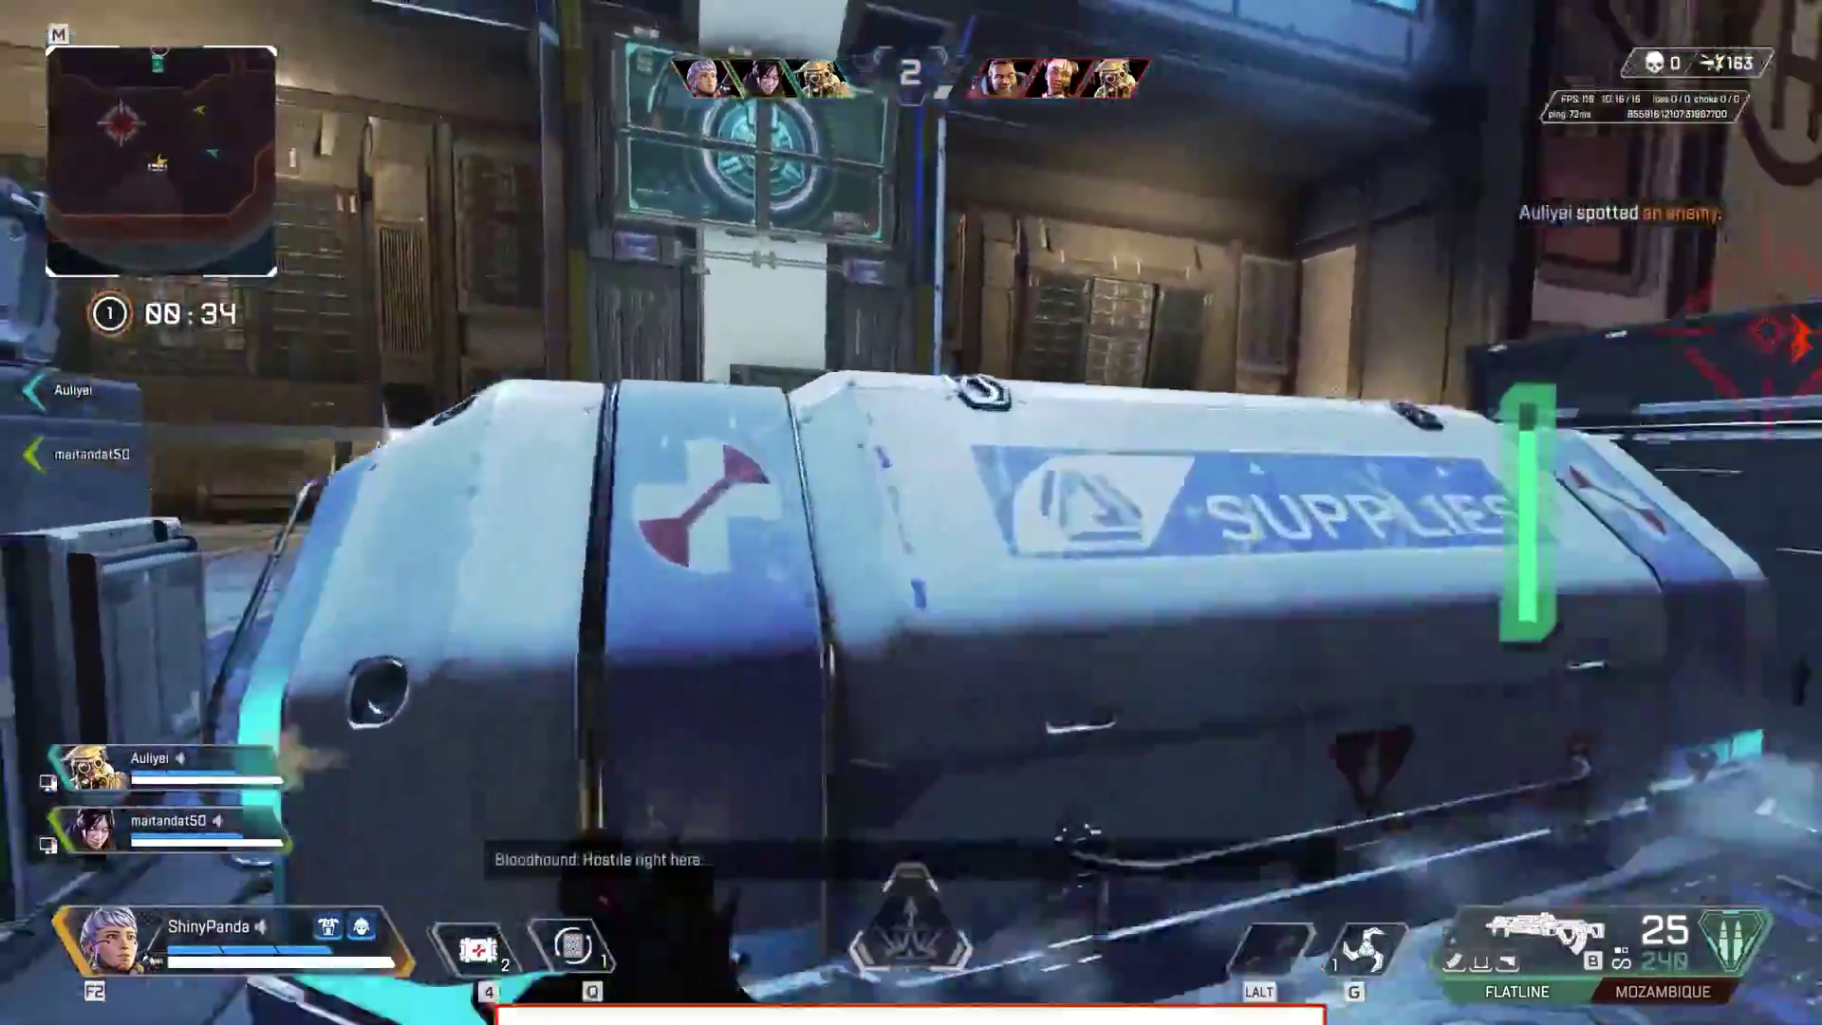
{"action": "key", "text": "w"}
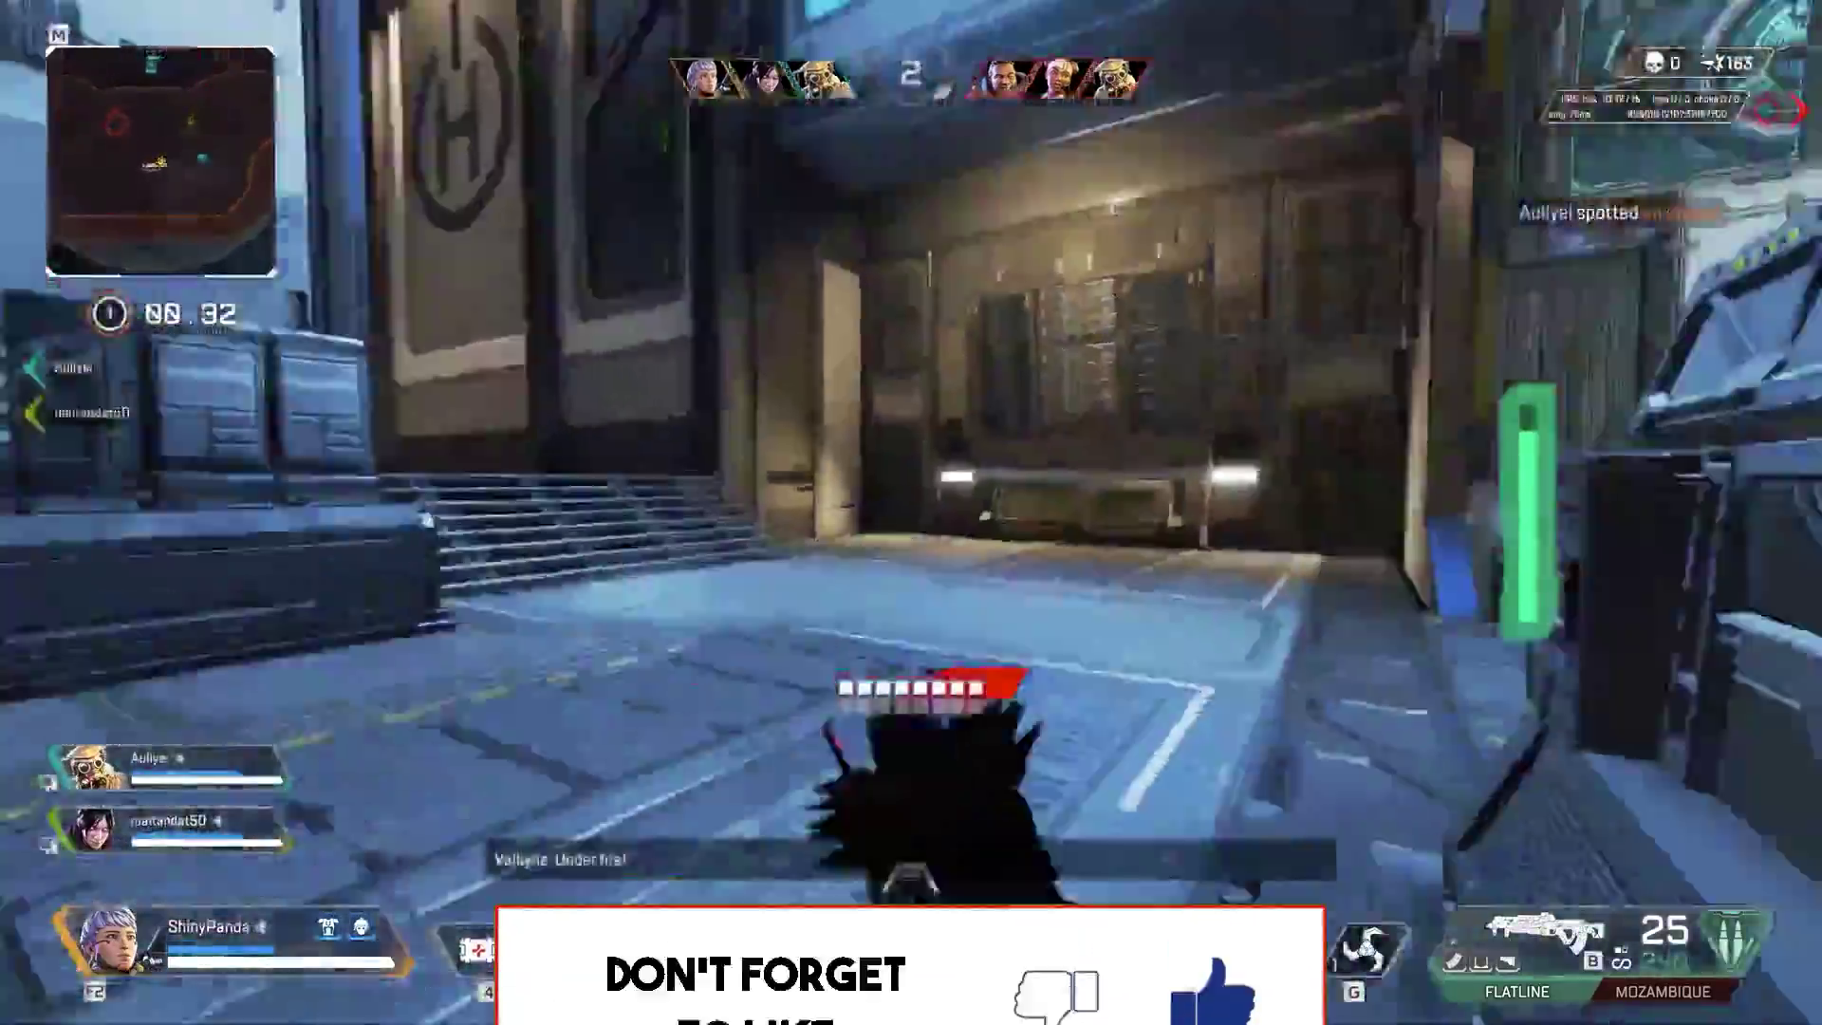
{"action": "key", "text": "w"}
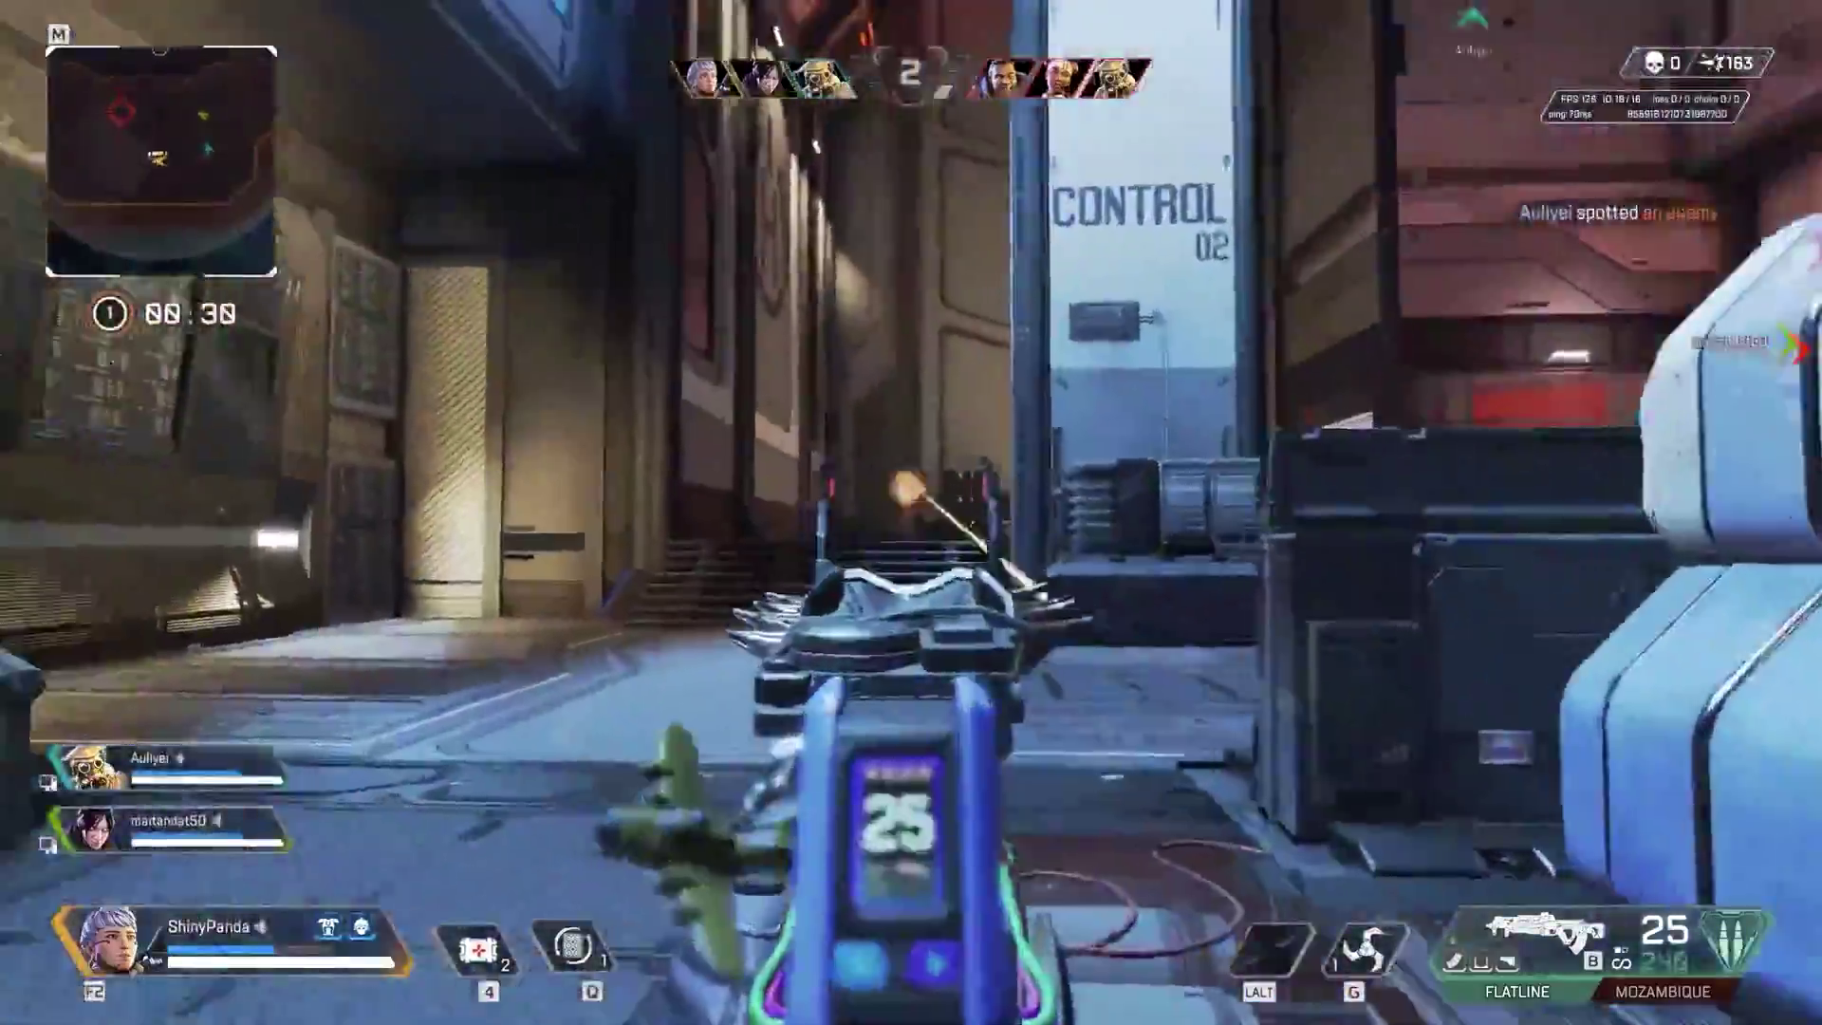
{"action": "left_click", "coordinate": [911, 512]}
{"action": "left_click", "coordinate": [911, 512]}
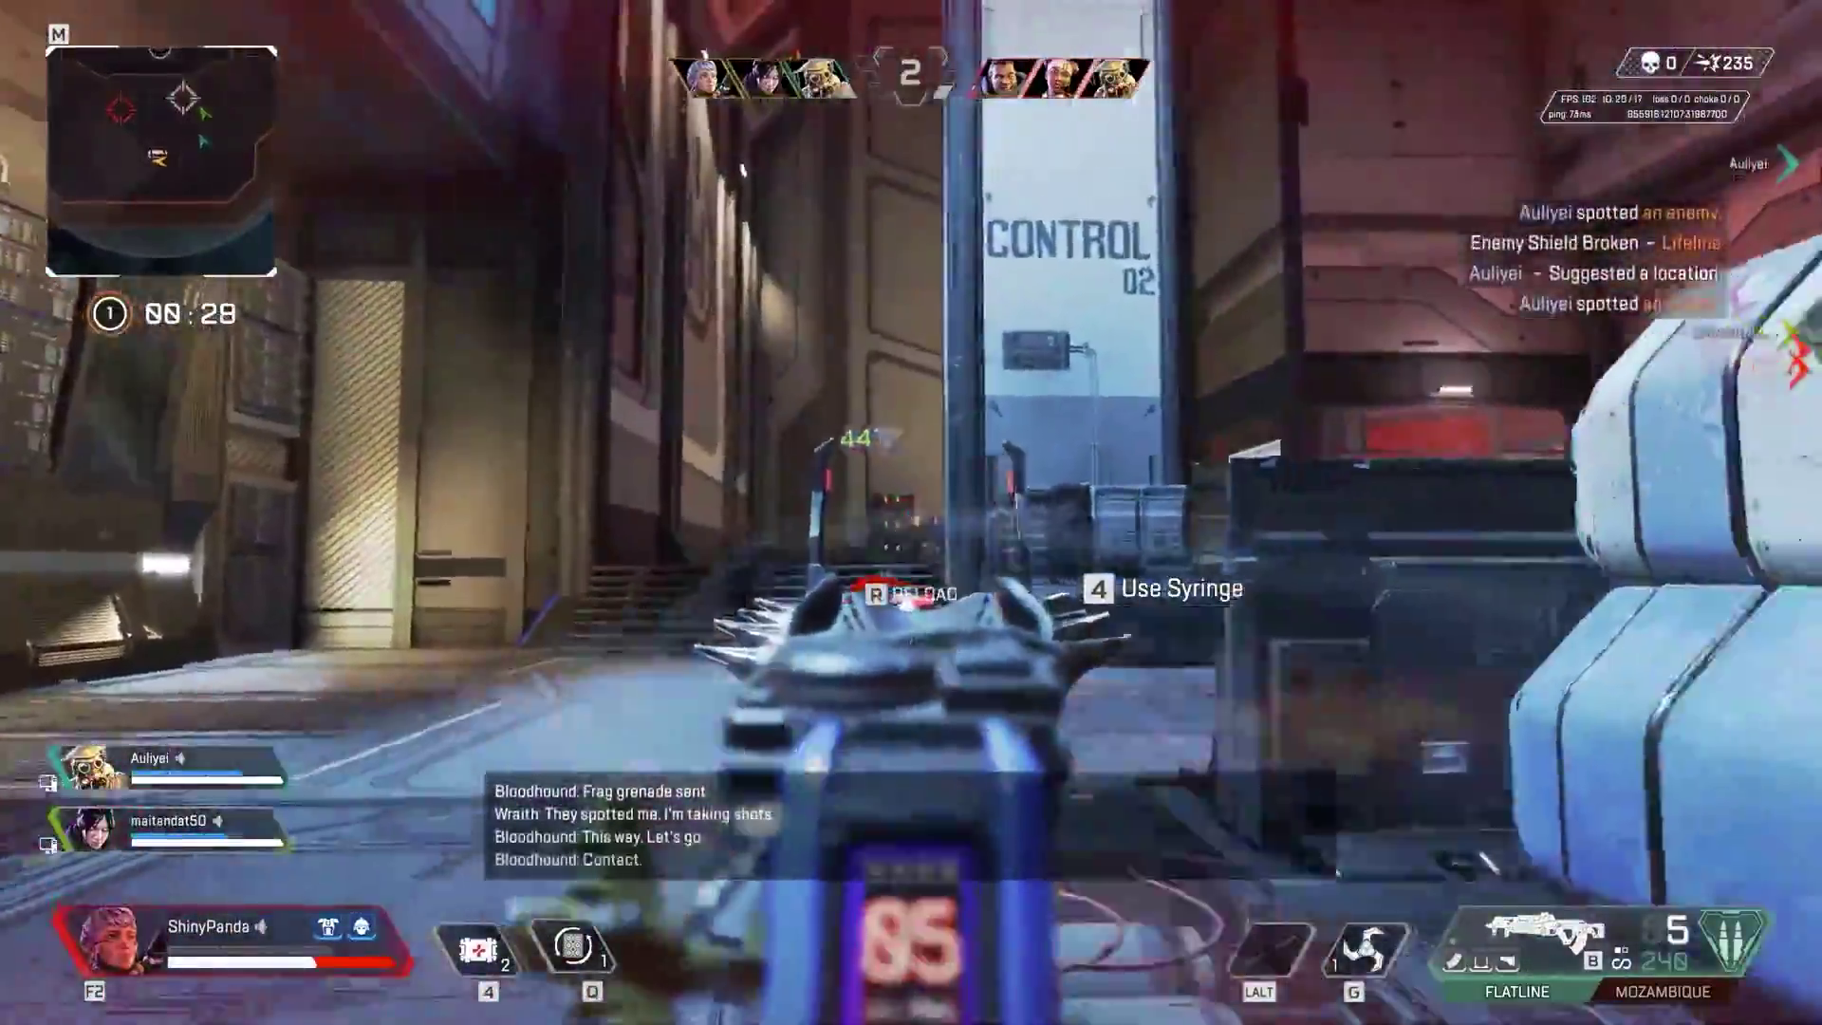